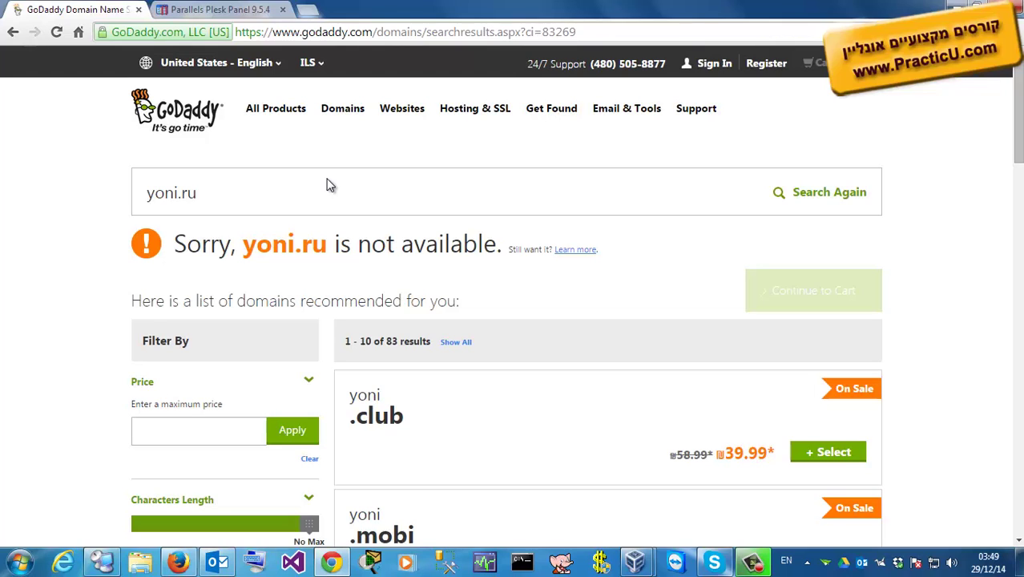
Step: Search Google for 'freedns', open freedns.afraid.org, review its Dynamic DNS feature, then close it
{"action": "left_click", "coordinate": [310, 10]}
{"action": "type", "text": "fre"}
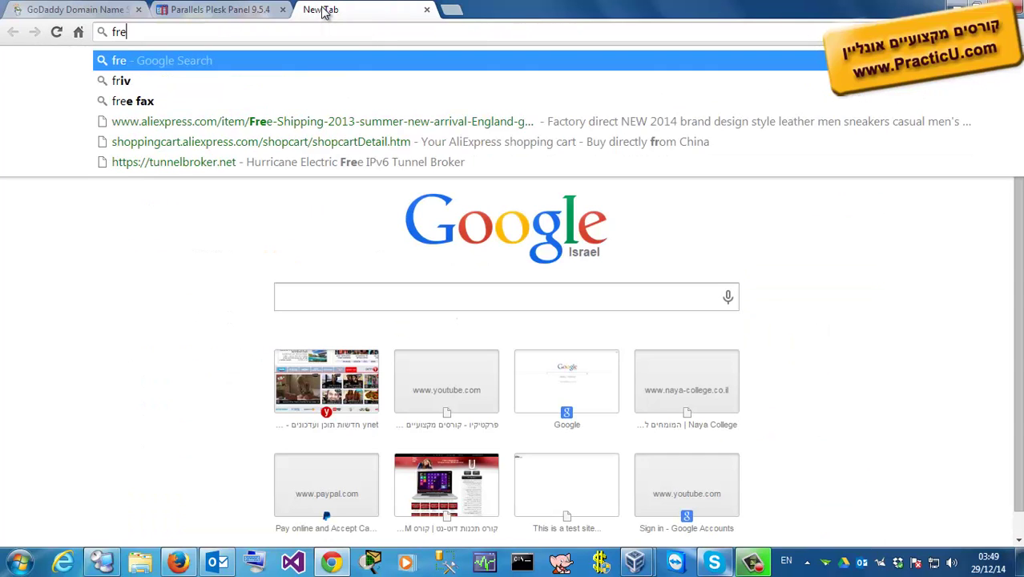
{"action": "type", "text": "edns"}
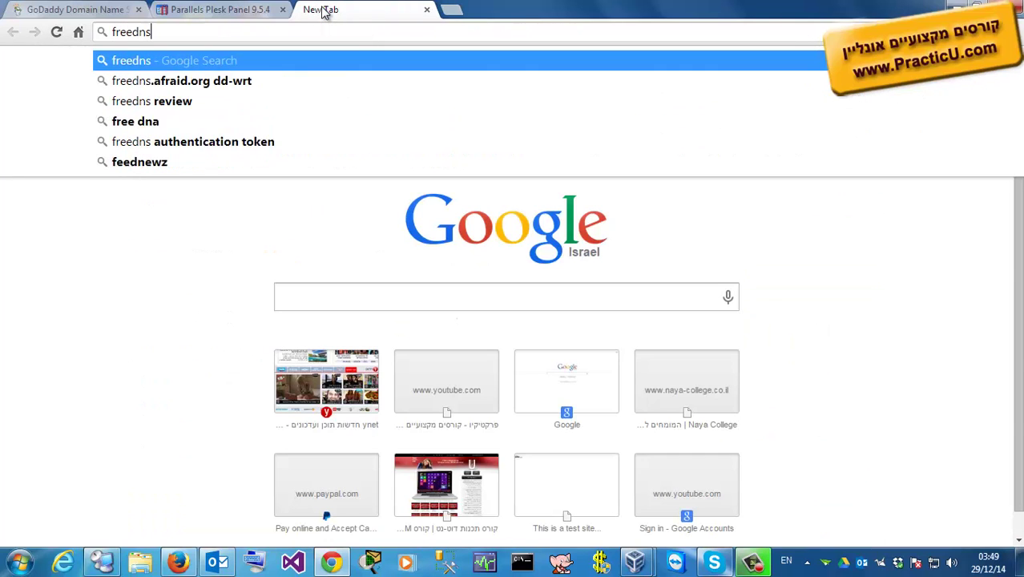
{"action": "key", "text": "Return"}
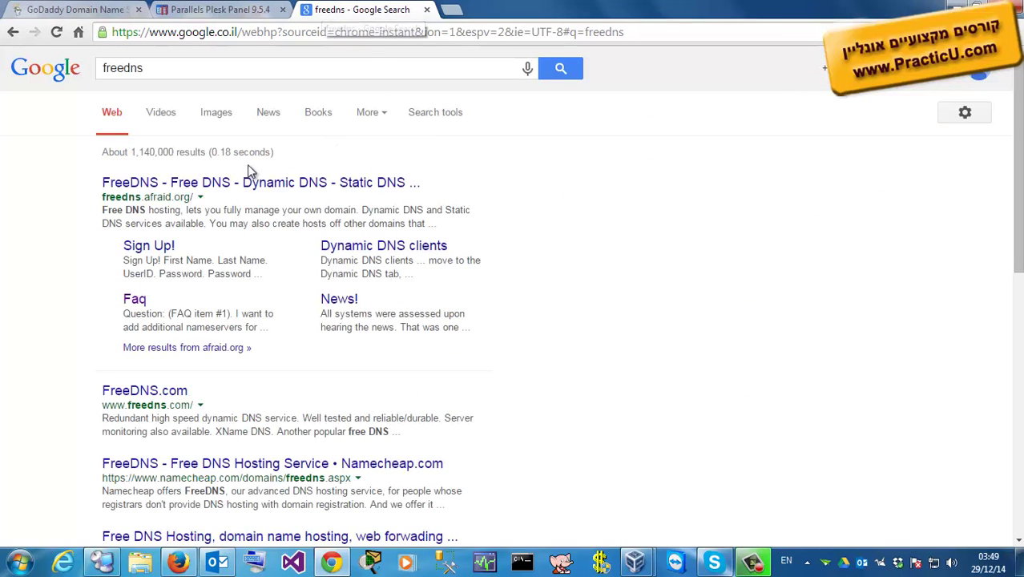
{"action": "left_click_drag", "start_coordinate": [93, 205], "coordinate": [212, 196]}
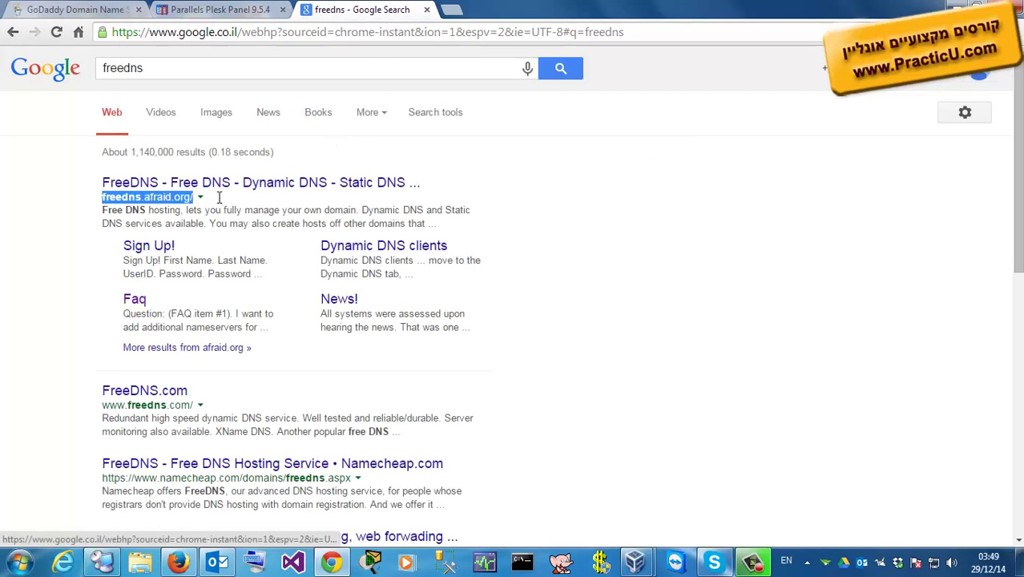
{"action": "left_click", "coordinate": [212, 185]}
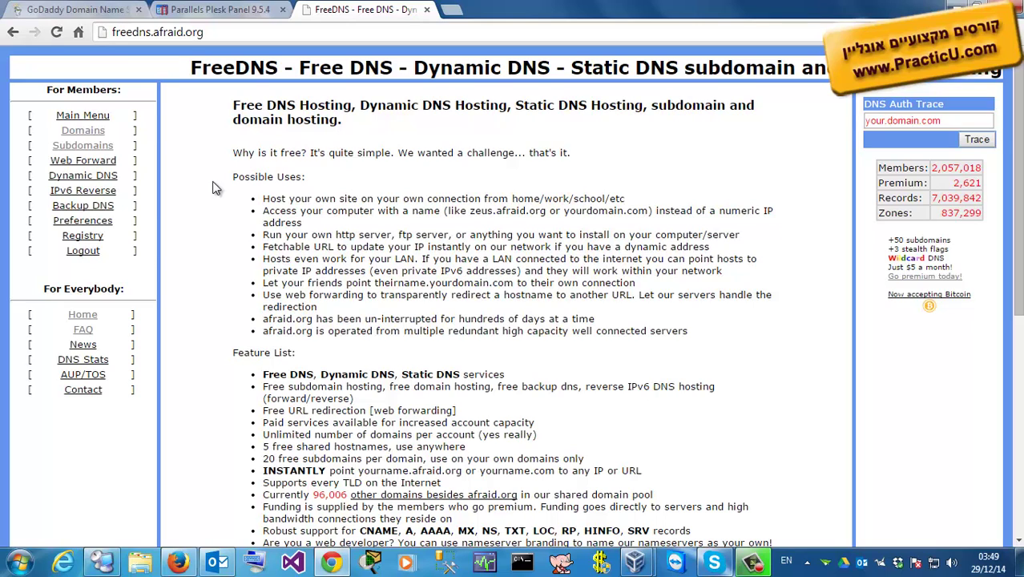
{"action": "left_click_drag", "start_coordinate": [263, 374], "coordinate": [394, 370]}
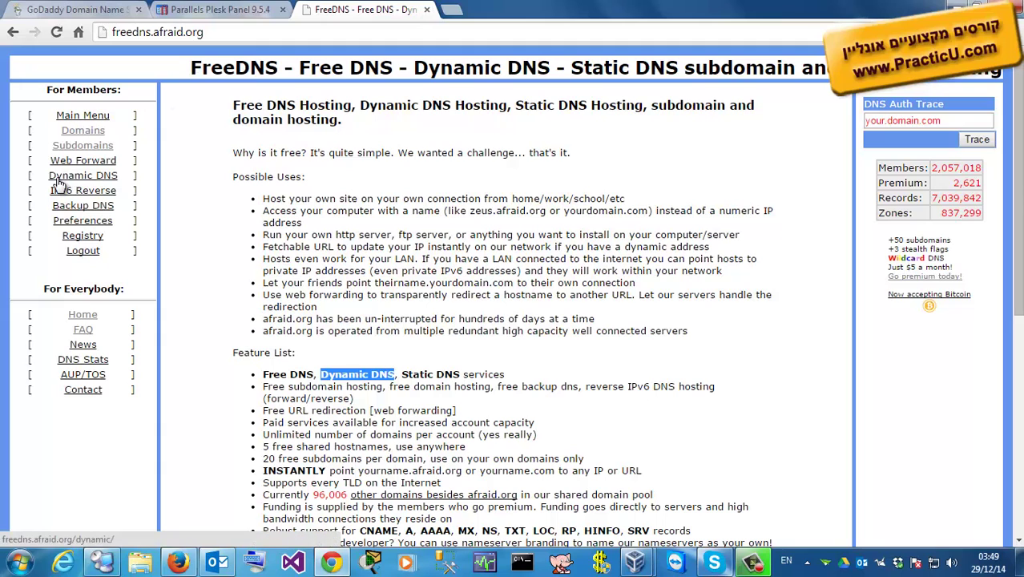
{"action": "left_click", "coordinate": [426, 11]}
Step: Show ccna.org.il's DNS records in Plesk, then open a blank browser tab
{"action": "left_click", "coordinate": [222, 16]}
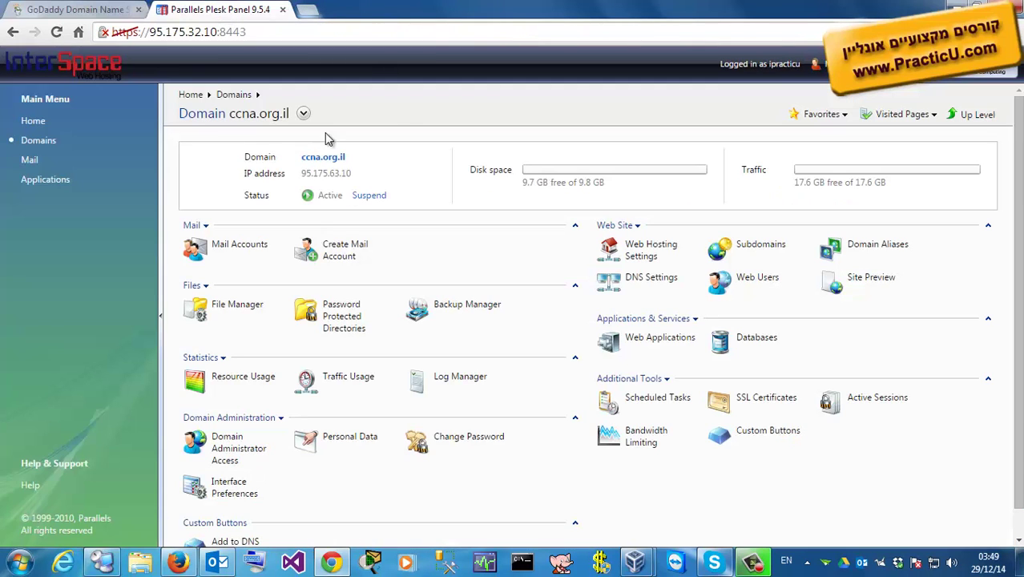
{"action": "left_click_drag", "start_coordinate": [382, 160], "coordinate": [308, 164]}
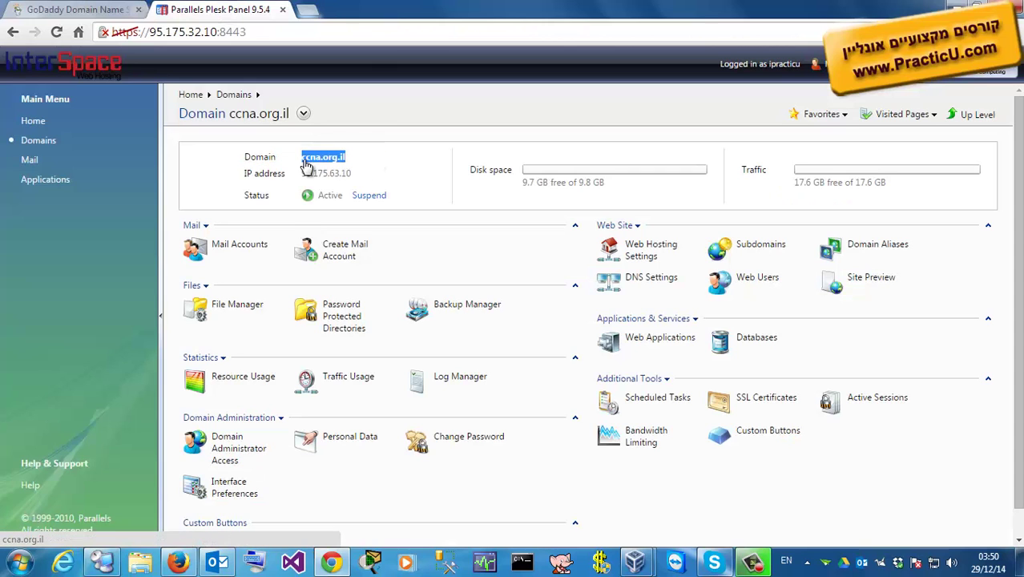
{"action": "left_click", "coordinate": [625, 286]}
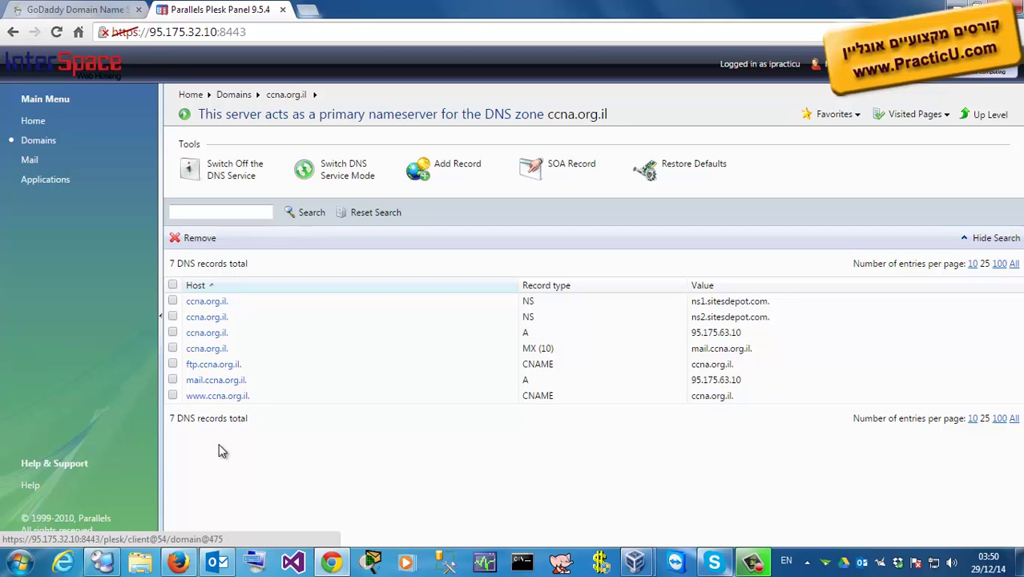
{"action": "left_click", "coordinate": [307, 10]}
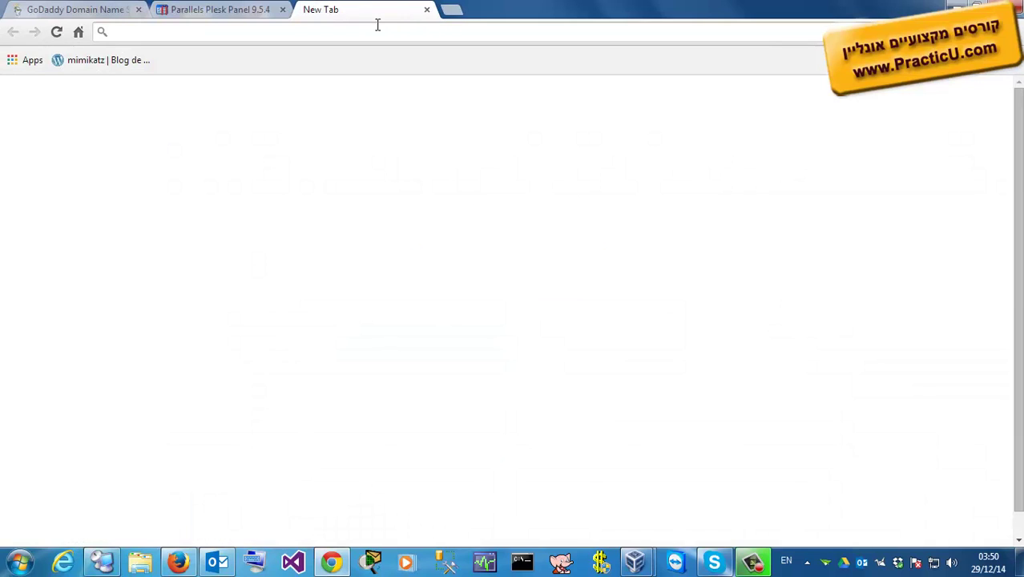
Step: Search Google for 'aws' and go to the AWS Management Console from My Account
{"action": "type", "text": "aws"}
{"action": "key", "text": "Return"}
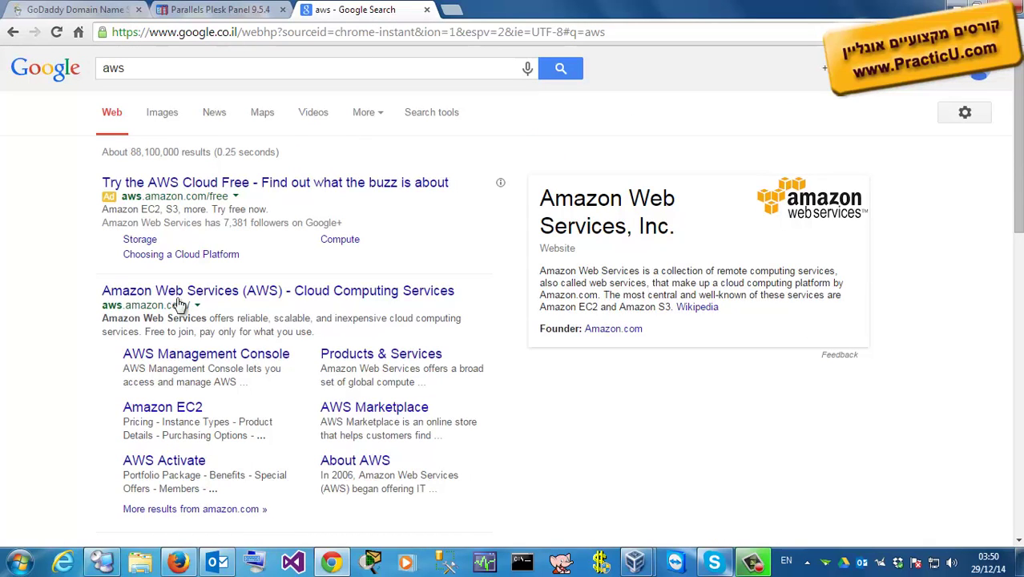
{"action": "left_click", "coordinate": [190, 293]}
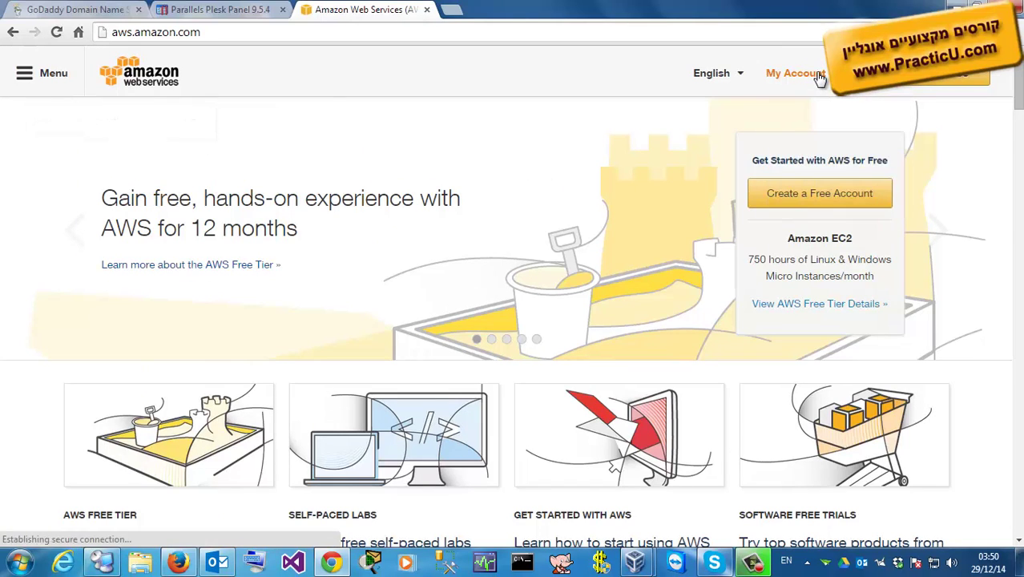
{"action": "mouse_move", "coordinate": [817, 76]}
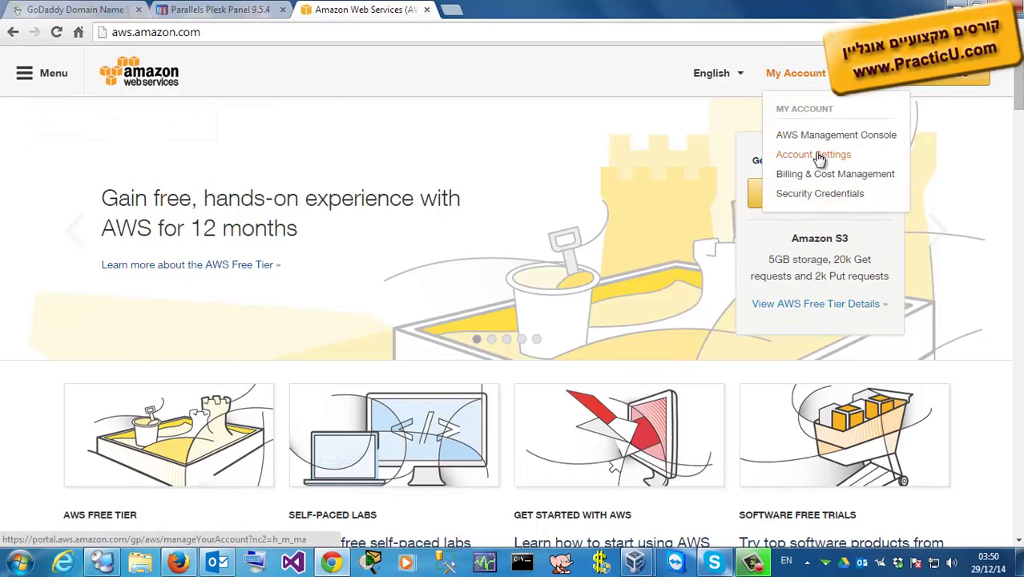
{"action": "left_click", "coordinate": [823, 142]}
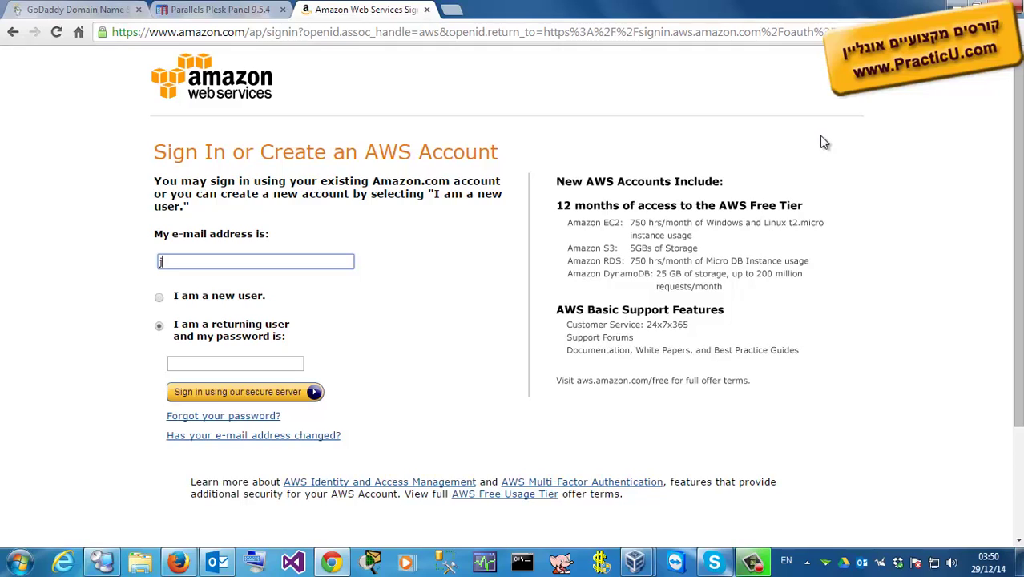
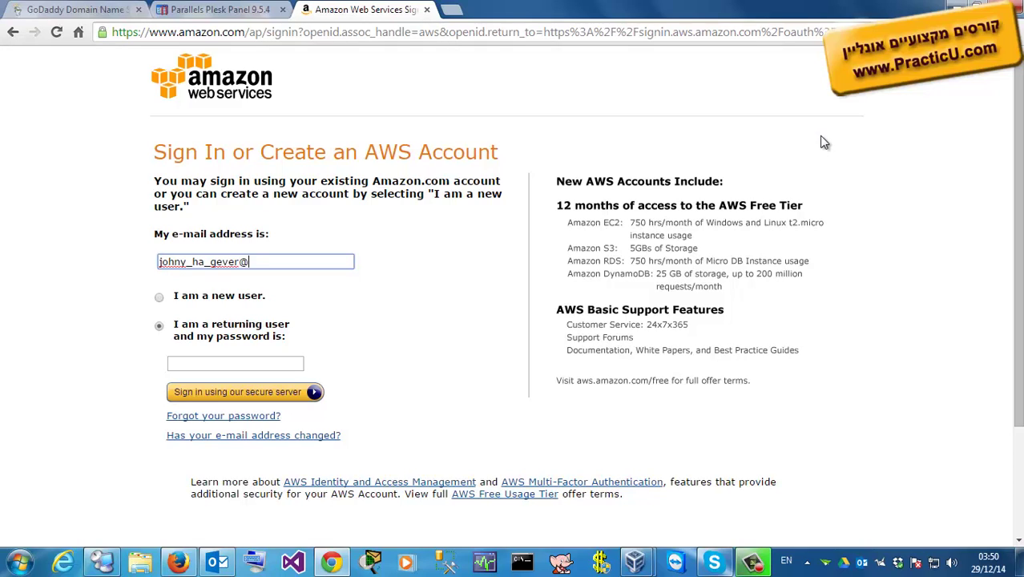
Step: Enter the account e-mail address and password and sign in
{"action": "key", "text": "Tab"}
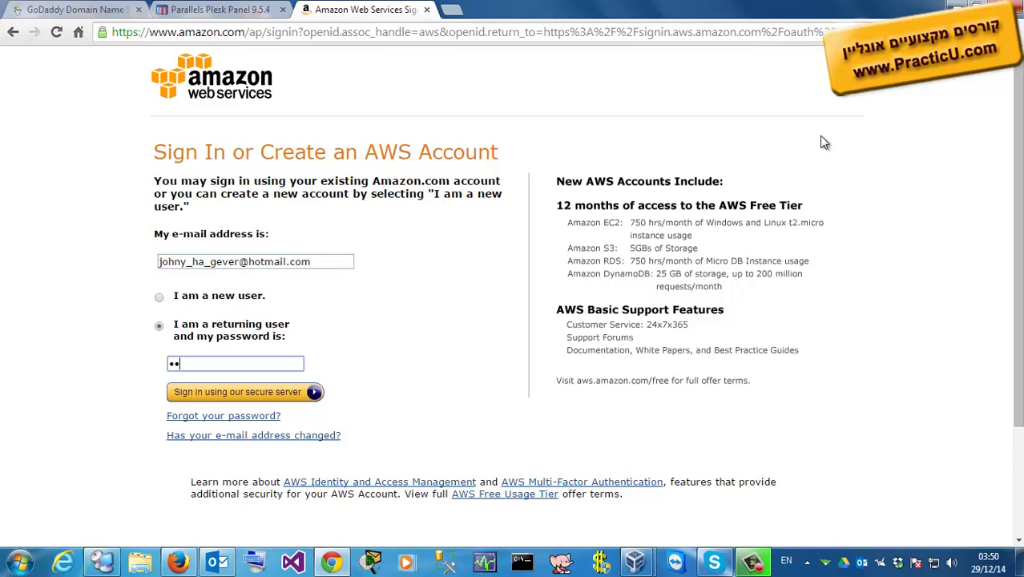
{"action": "type", "text": "••••••••"}
{"action": "left_click", "coordinate": [213, 394]}
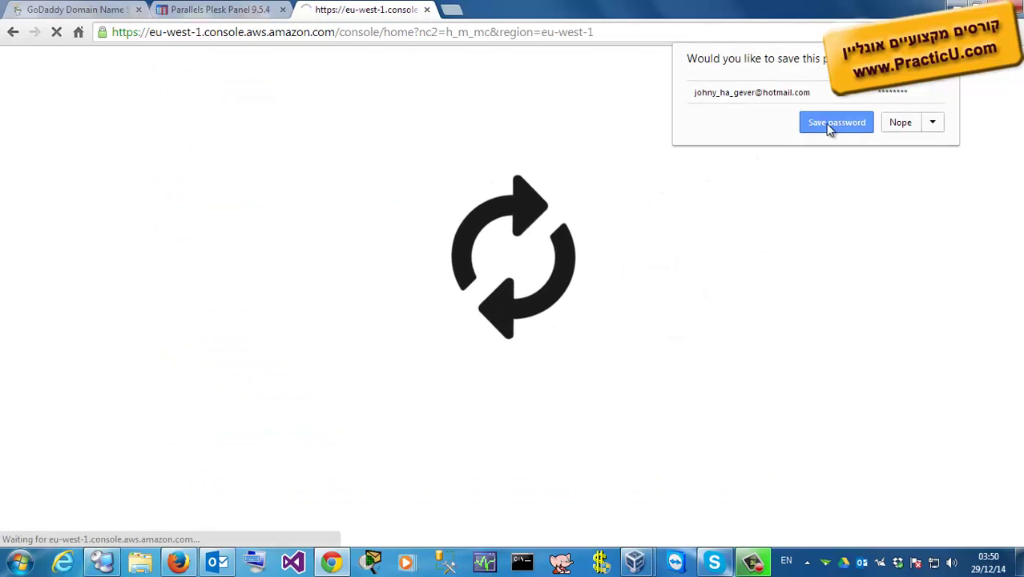
Step: Save the browser password, go to EC2 Instances and start Launch Instance
{"action": "left_click", "coordinate": [830, 125]}
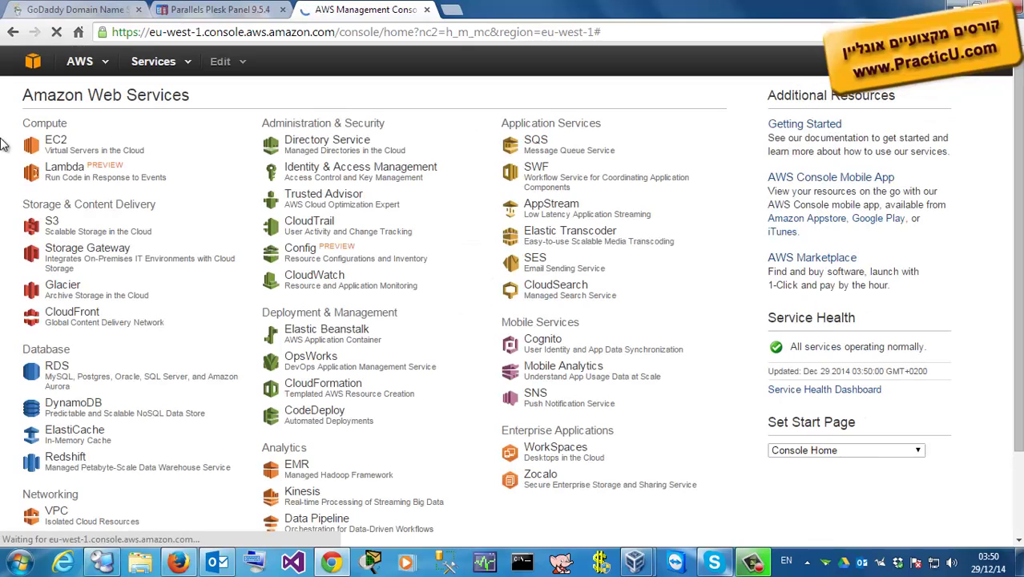
{"action": "left_click", "coordinate": [55, 146]}
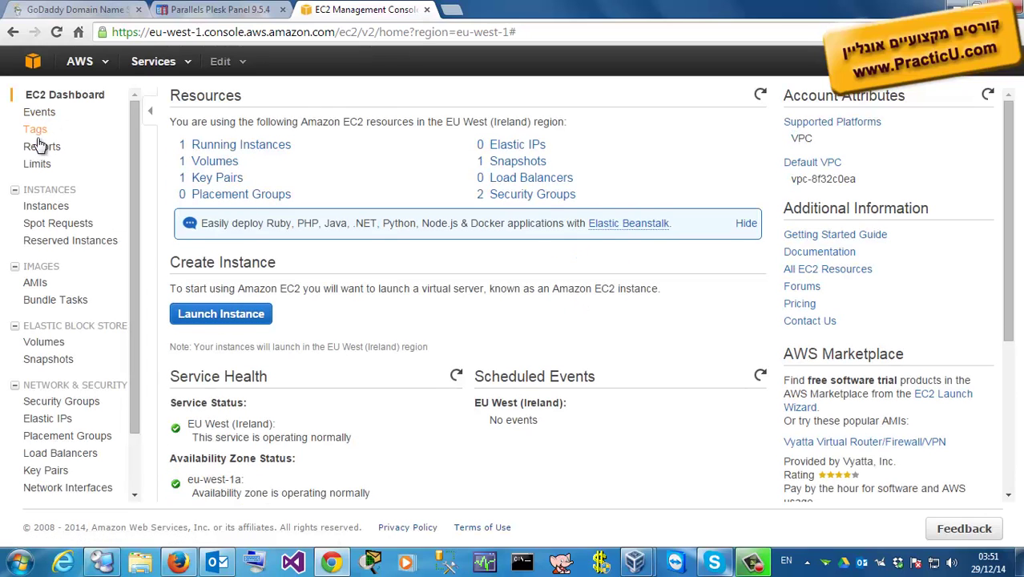
{"action": "left_click", "coordinate": [44, 208]}
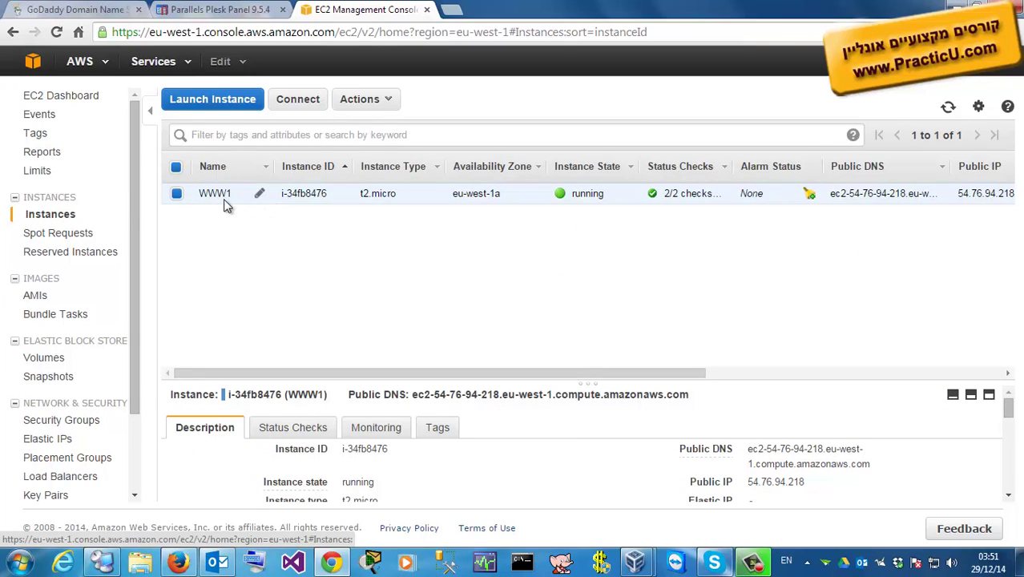
{"action": "left_click", "coordinate": [234, 106]}
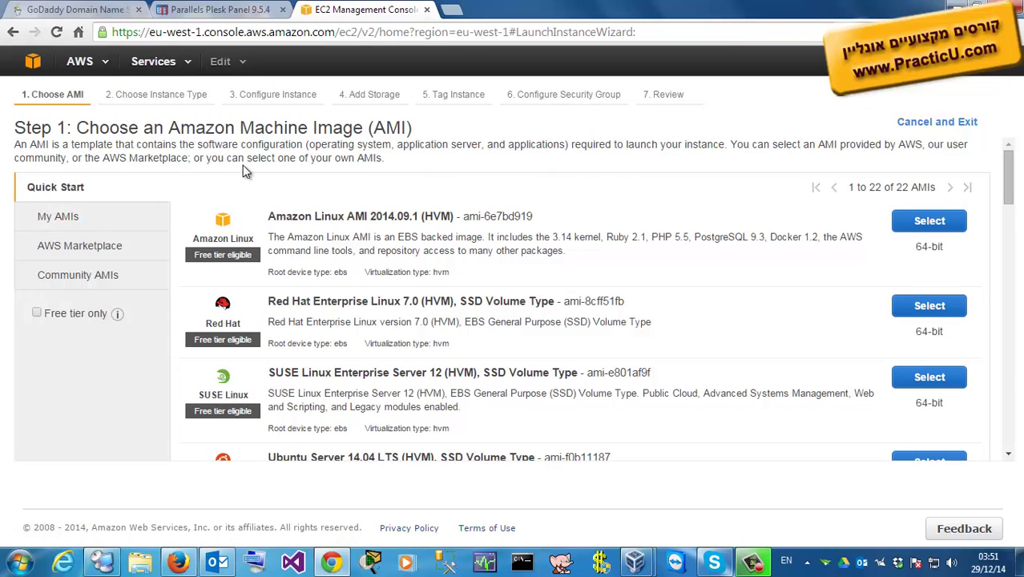
Step: Filter to free-tier AMIs and select Microsoft Windows Server 2012 R2 Base
{"action": "left_click", "coordinate": [37, 313]}
{"action": "scroll", "coordinate": [320, 360], "scroll_direction": "down", "scroll_amount": 1}
{"action": "scroll", "coordinate": [320, 361], "scroll_direction": "up", "scroll_amount": 1}
{"action": "scroll", "coordinate": [323, 361], "scroll_direction": "down", "scroll_amount": 1}
{"action": "scroll", "coordinate": [323, 361], "scroll_direction": "down", "scroll_amount": 2}
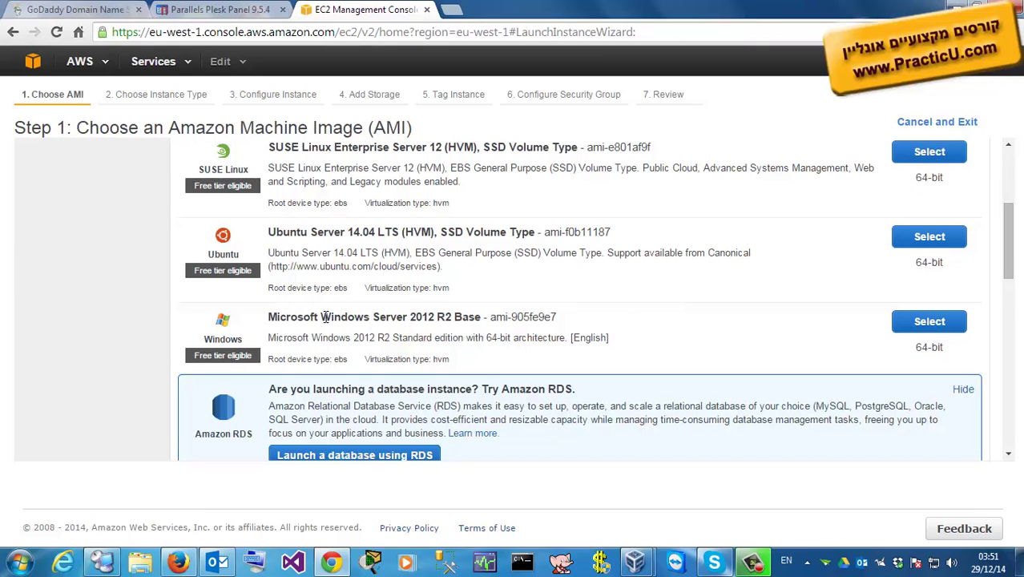
{"action": "left_click_drag", "start_coordinate": [320, 317], "coordinate": [486, 317]}
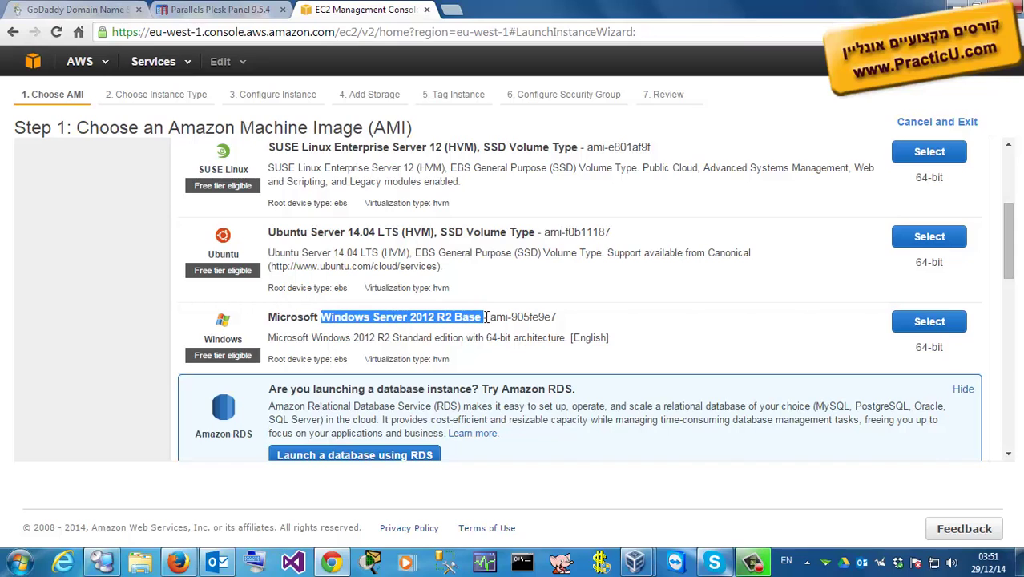
{"action": "scroll", "coordinate": [486, 317], "scroll_direction": "down", "scroll_amount": 1}
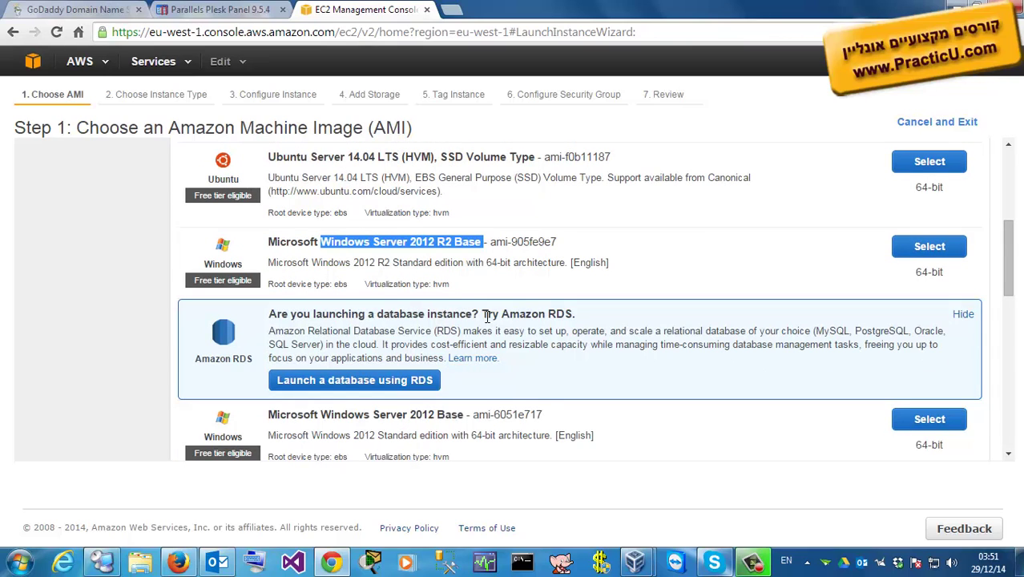
{"action": "left_click", "coordinate": [930, 246]}
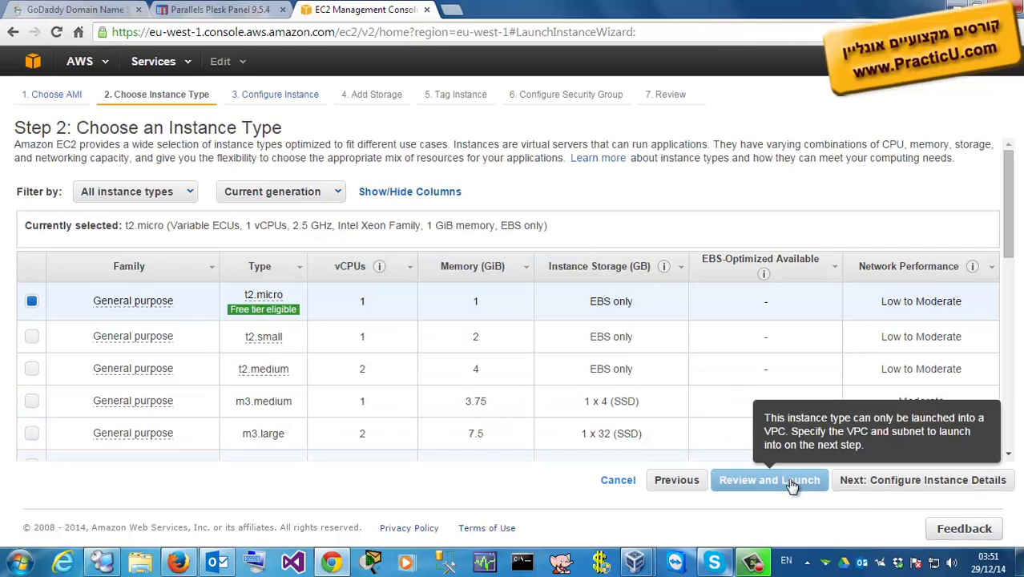
Step: Keep default instance details and storage, and tag the instance Name = TEST
{"action": "left_click", "coordinate": [859, 484]}
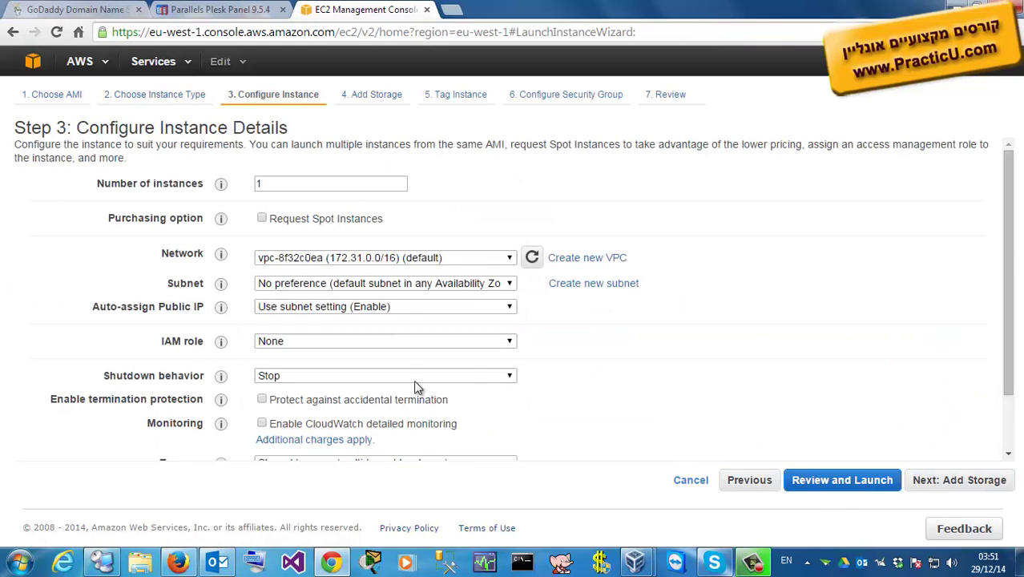
{"action": "scroll", "coordinate": [597, 415], "scroll_direction": "down", "scroll_amount": 1}
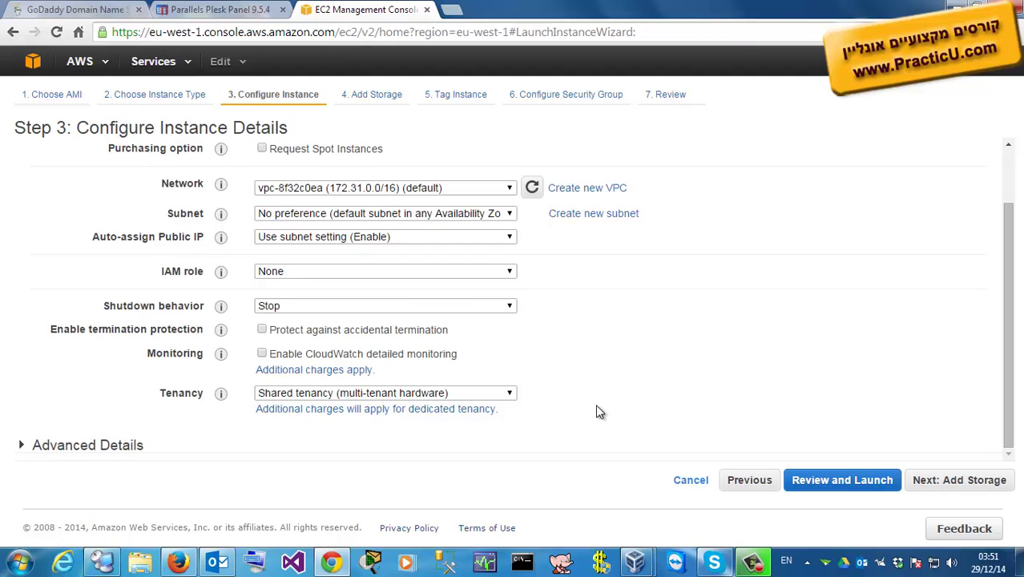
{"action": "scroll", "coordinate": [597, 408], "scroll_direction": "up", "scroll_amount": 1}
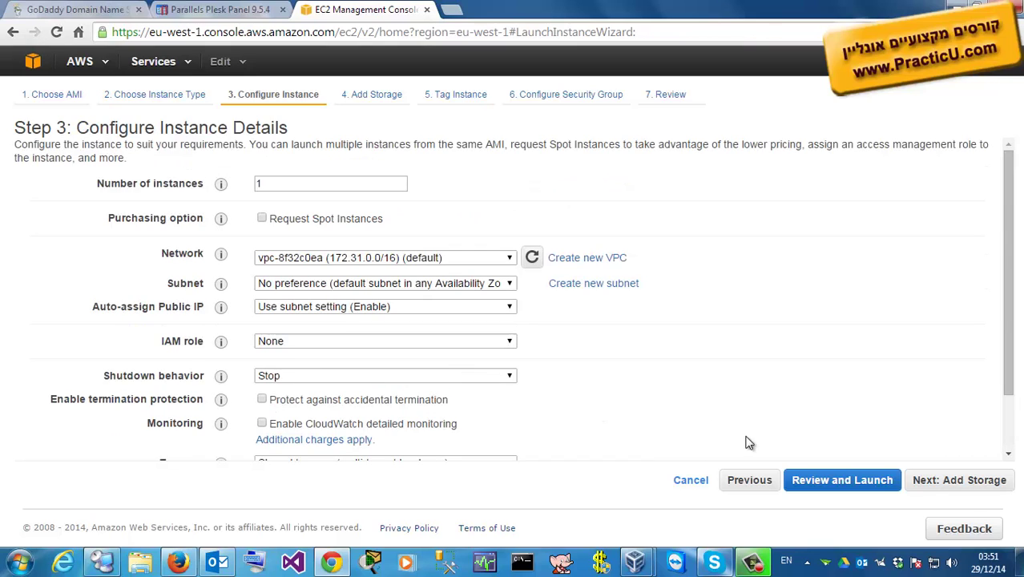
{"action": "left_click", "coordinate": [955, 486]}
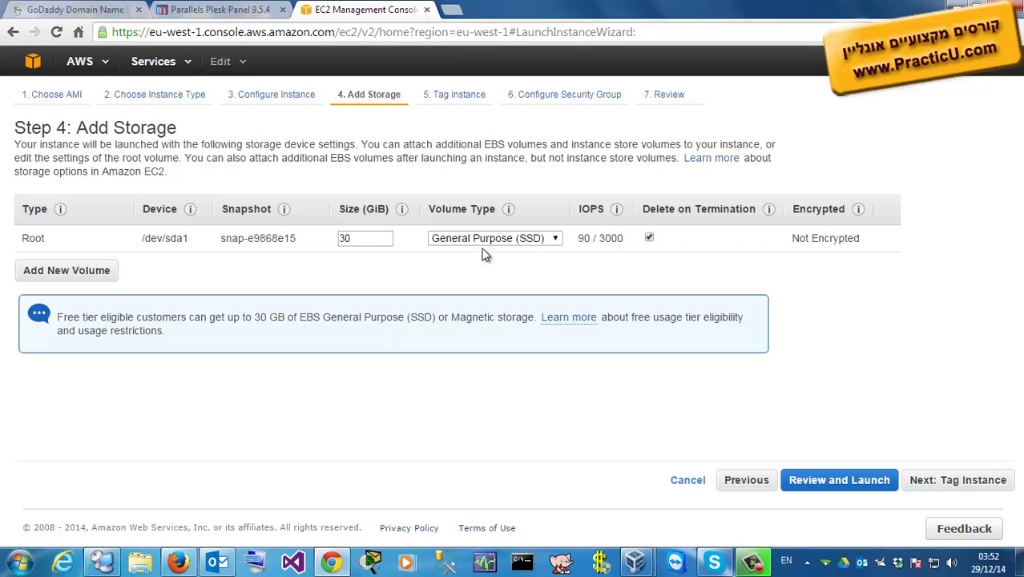
{"action": "left_click", "coordinate": [967, 483]}
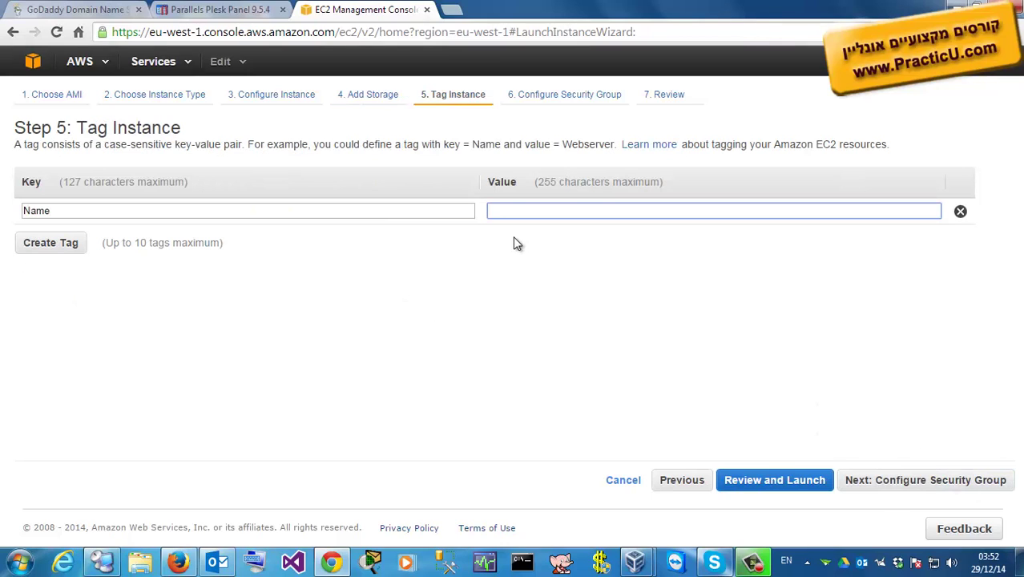
{"action": "type", "text": "TEST"}
{"action": "left_click", "coordinate": [899, 486]}
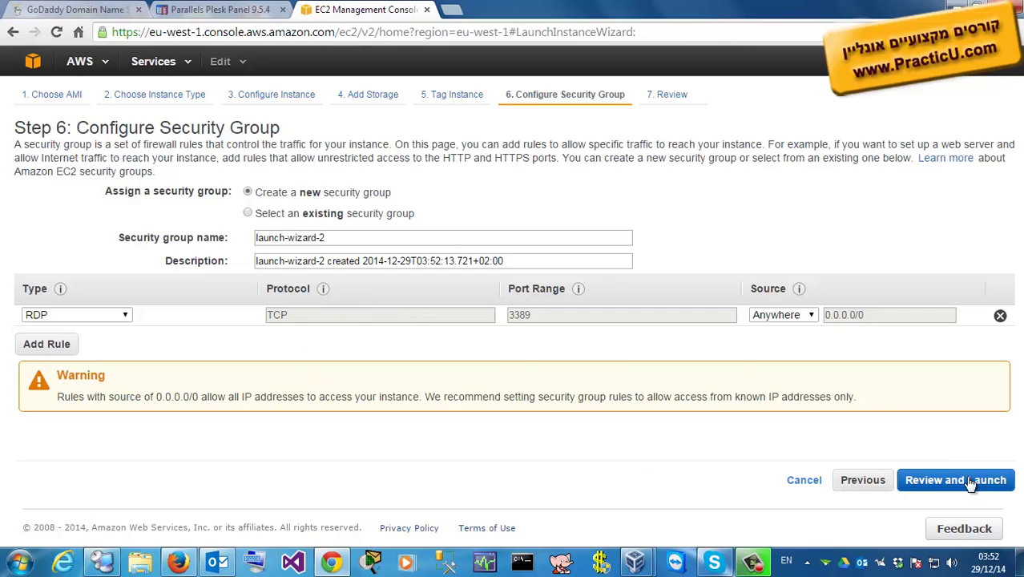
Step: Add three security group rules of type HTTP, SMTP and POP3
{"action": "left_click", "coordinate": [47, 343]}
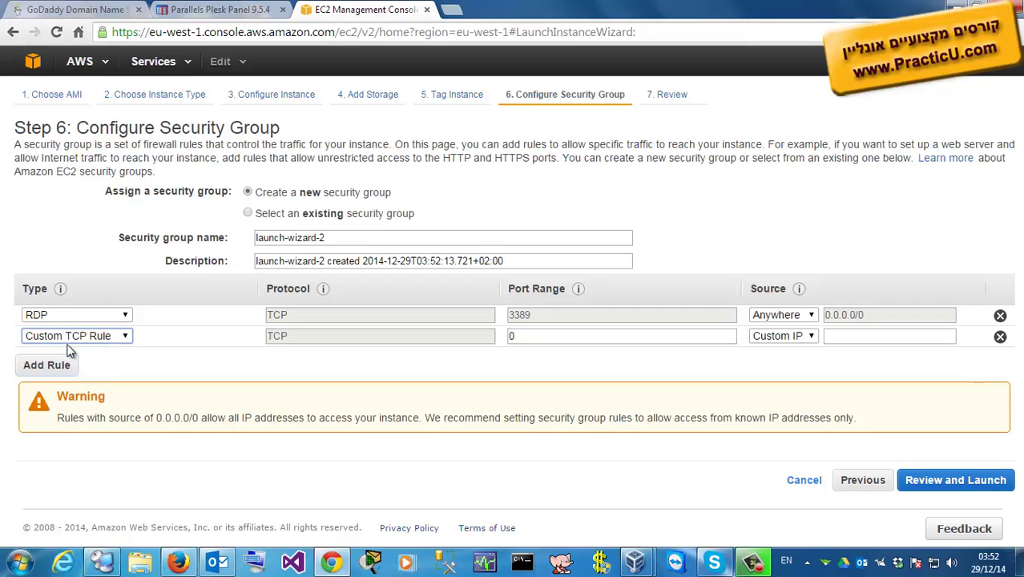
{"action": "left_click", "coordinate": [76, 337]}
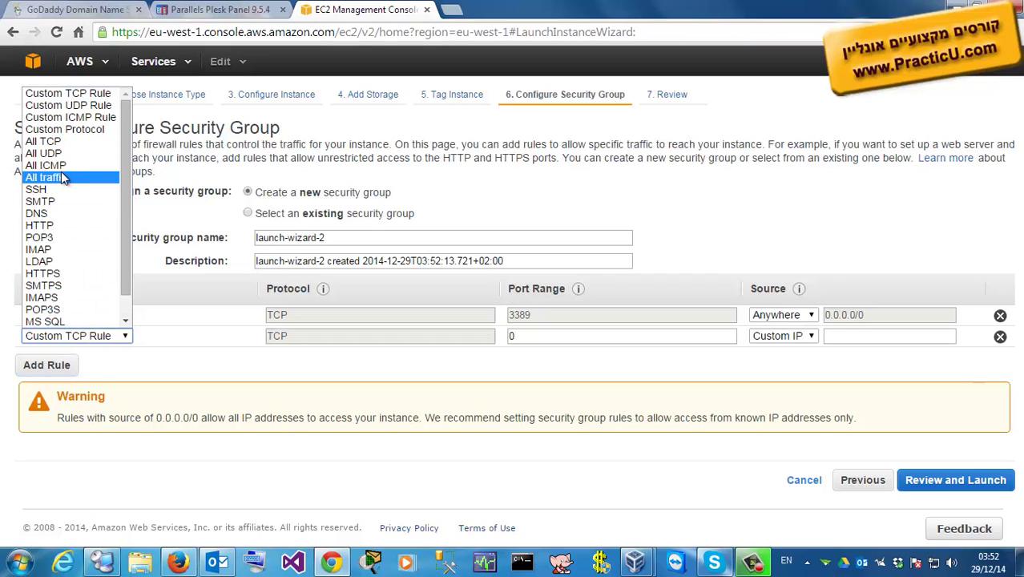
{"action": "left_click", "coordinate": [48, 225]}
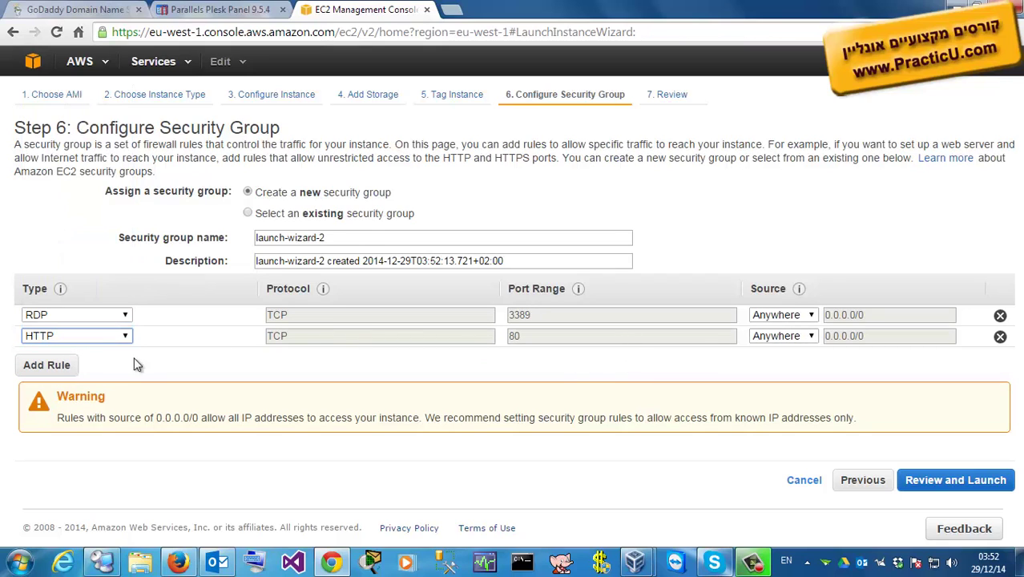
{"action": "left_click", "coordinate": [45, 365]}
{"action": "left_click", "coordinate": [61, 358]}
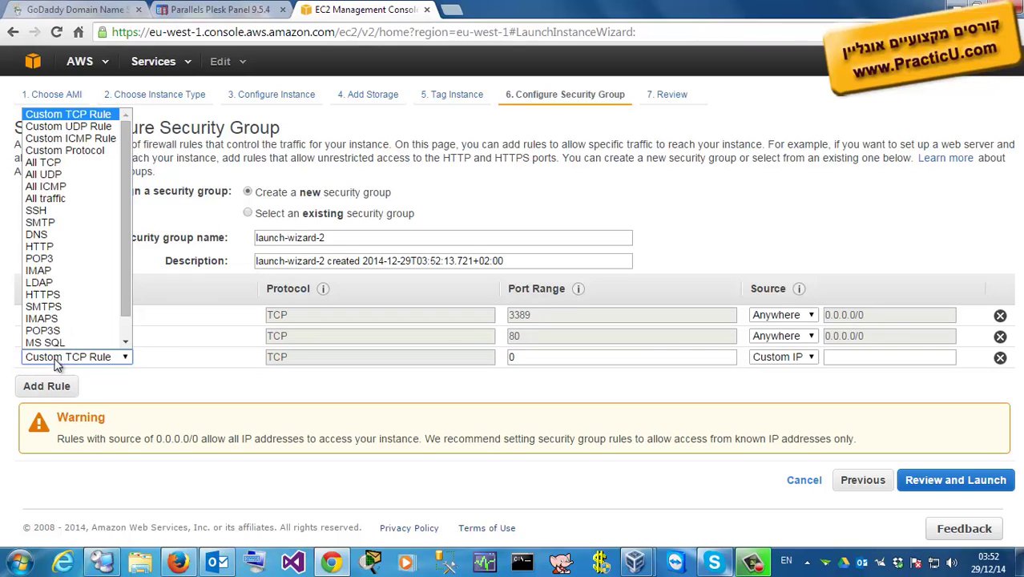
{"action": "left_click", "coordinate": [54, 226]}
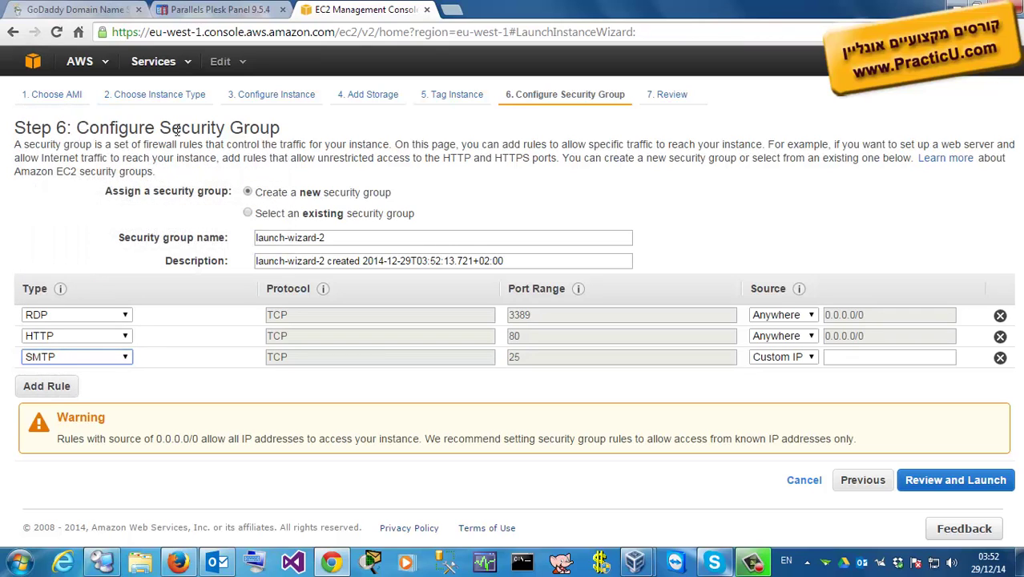
{"action": "left_click", "coordinate": [47, 385]}
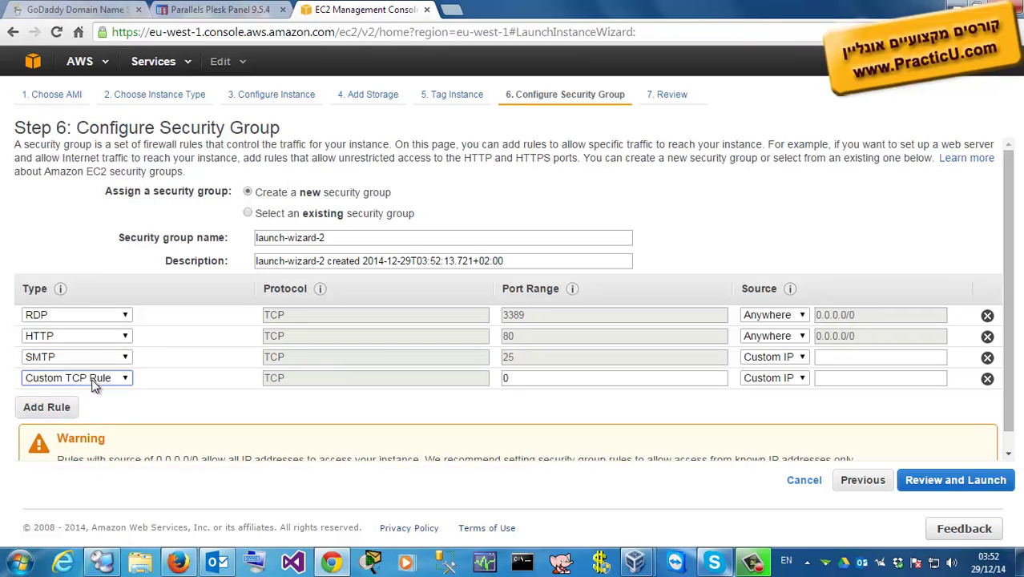
{"action": "left_click", "coordinate": [93, 379]}
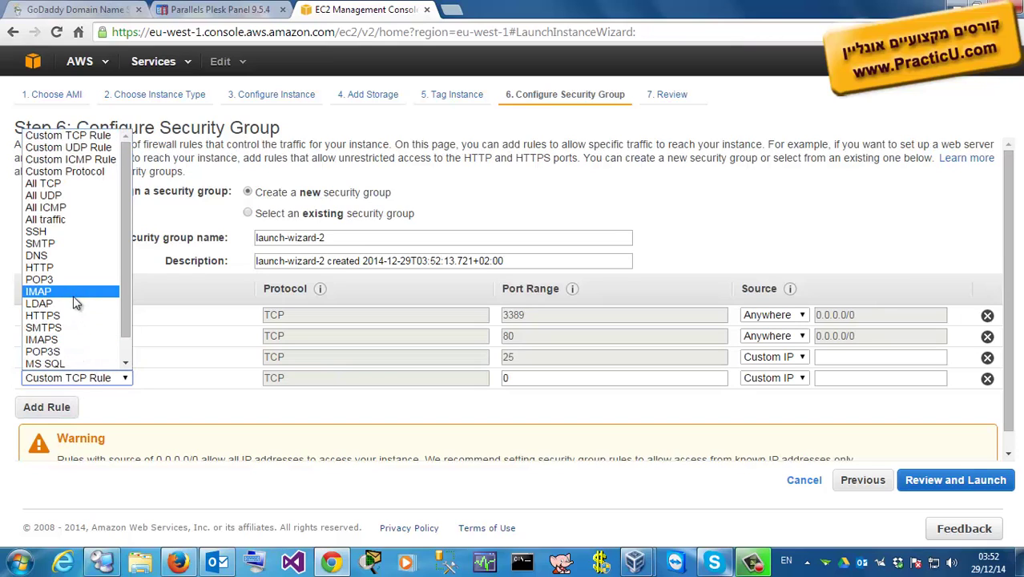
{"action": "scroll", "coordinate": [68, 320], "scroll_direction": "down", "scroll_amount": 1}
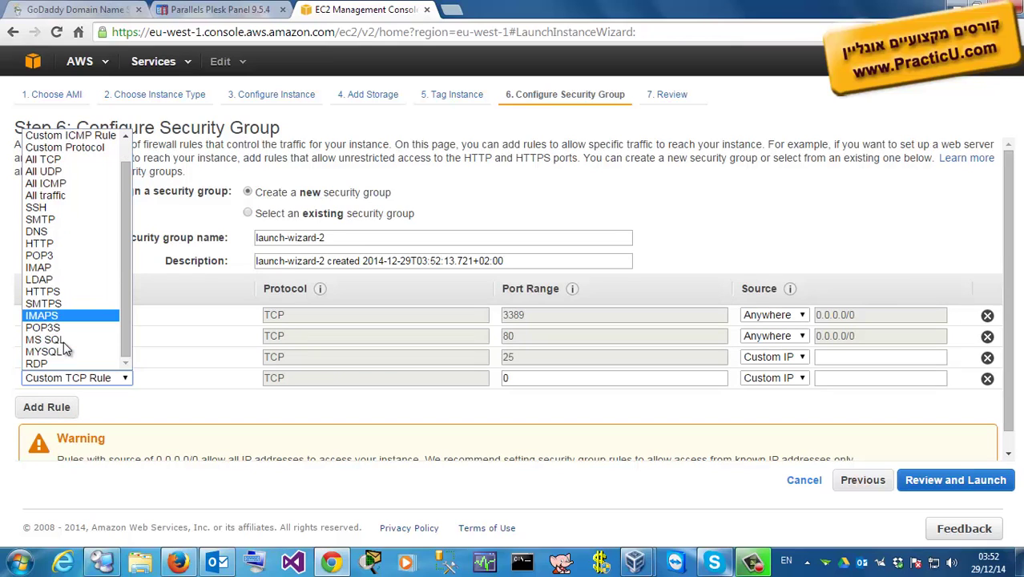
{"action": "scroll", "coordinate": [68, 353], "scroll_direction": "up", "scroll_amount": 1}
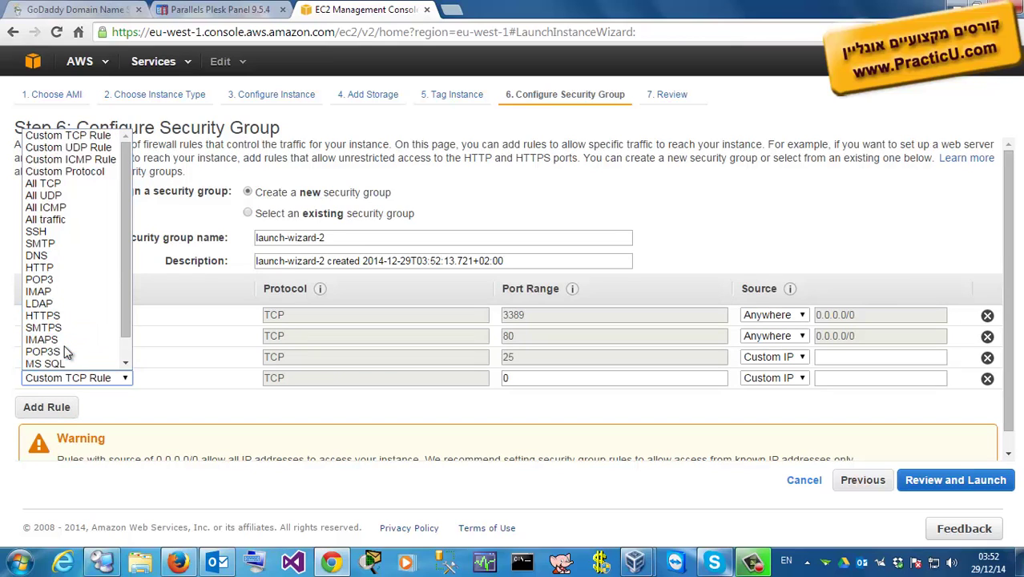
{"action": "left_click", "coordinate": [83, 282]}
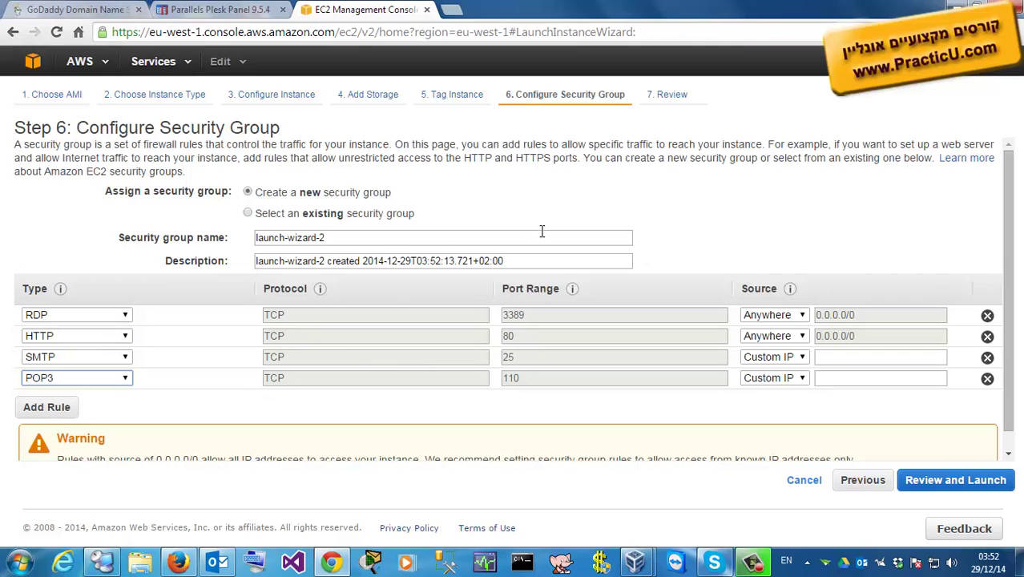
Step: Rename the group TEST-VM and set SMTP and POP3 sources to Anywhere, then review
{"action": "left_click_drag", "start_coordinate": [350, 237], "coordinate": [231, 239]}
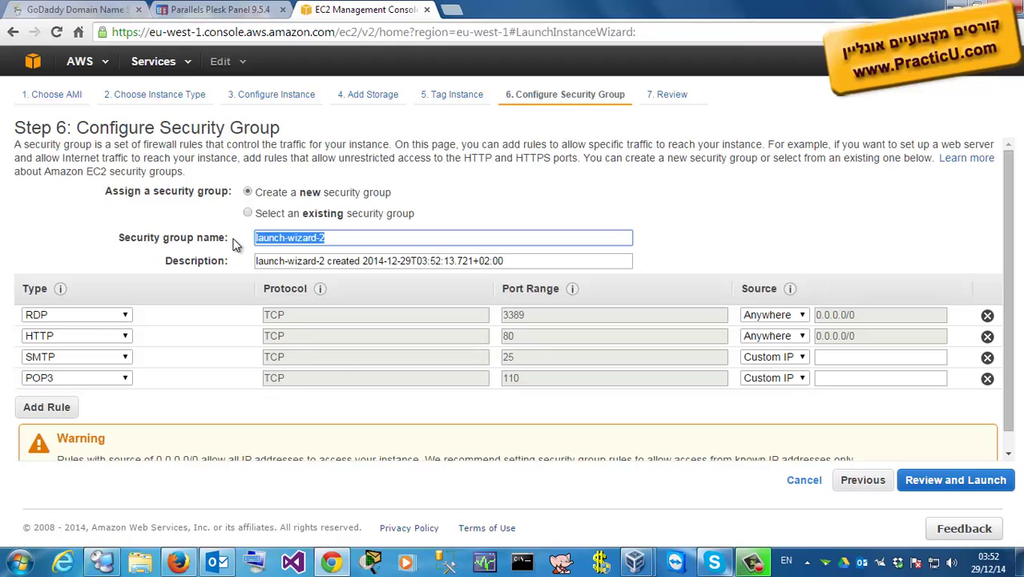
{"action": "type", "text": "TEST-VM"}
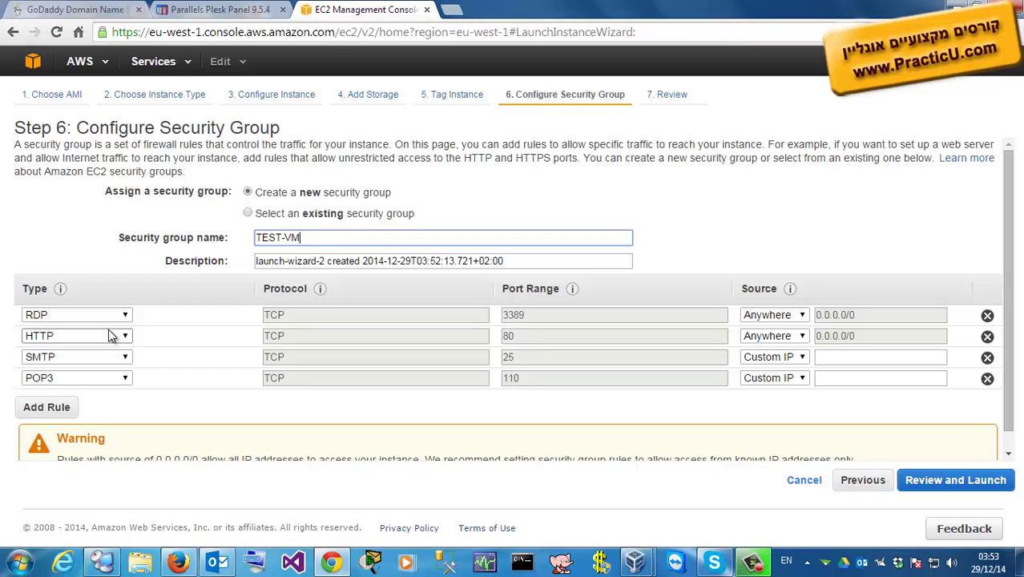
{"action": "left_click", "coordinate": [751, 358]}
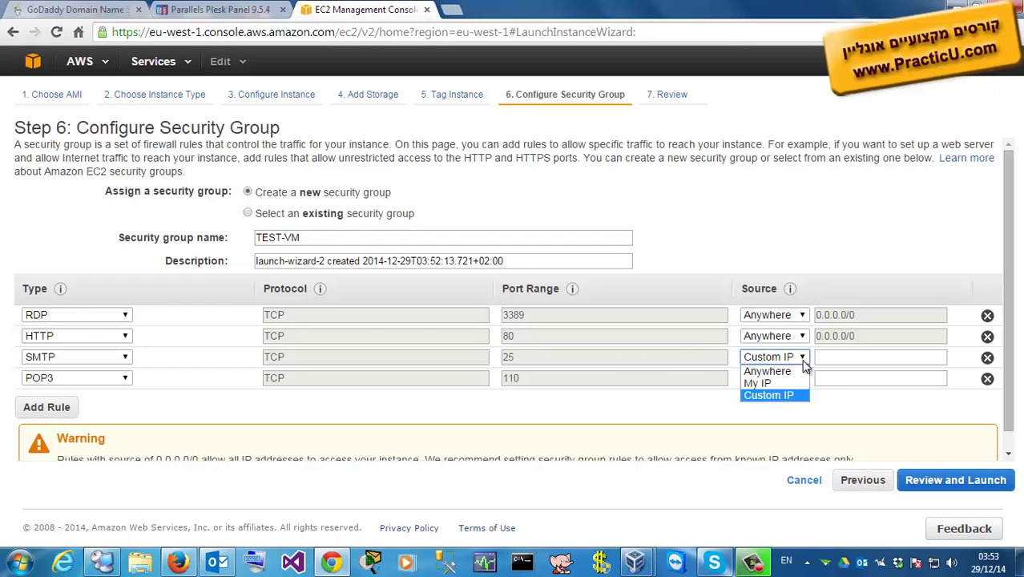
{"action": "left_click", "coordinate": [767, 371]}
{"action": "left_click", "coordinate": [773, 377]}
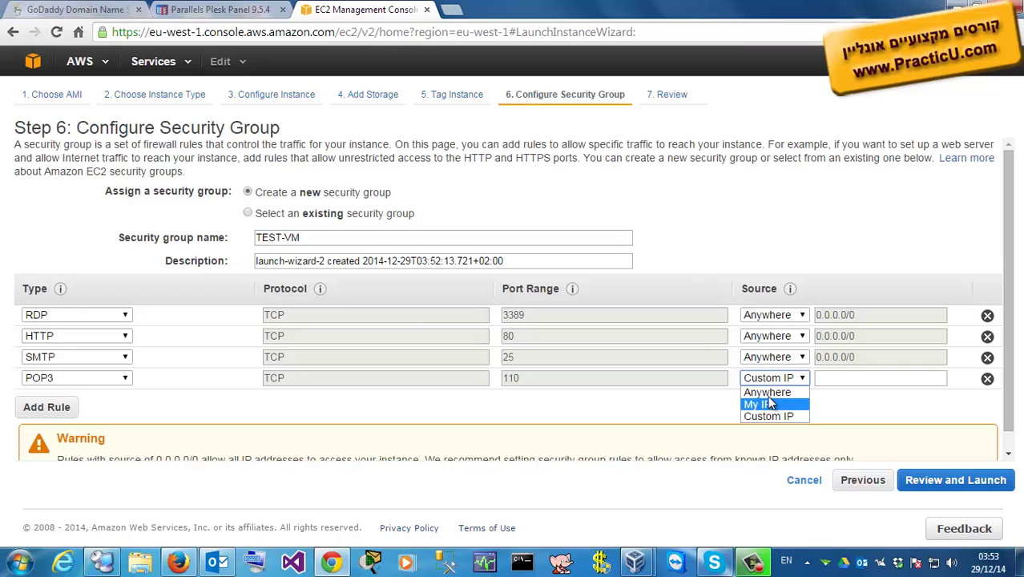
{"action": "left_click", "coordinate": [768, 392]}
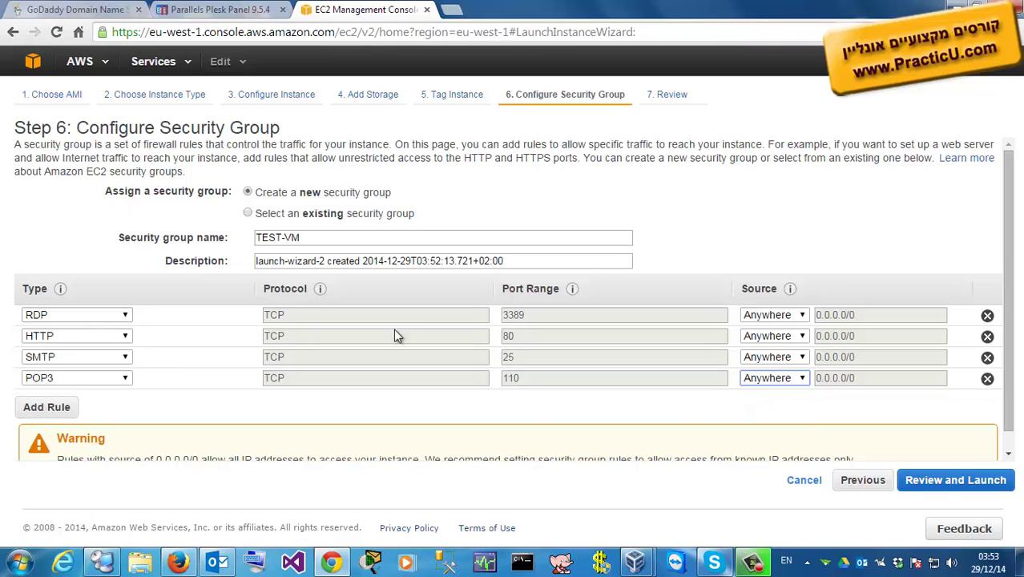
{"action": "left_click", "coordinate": [942, 483]}
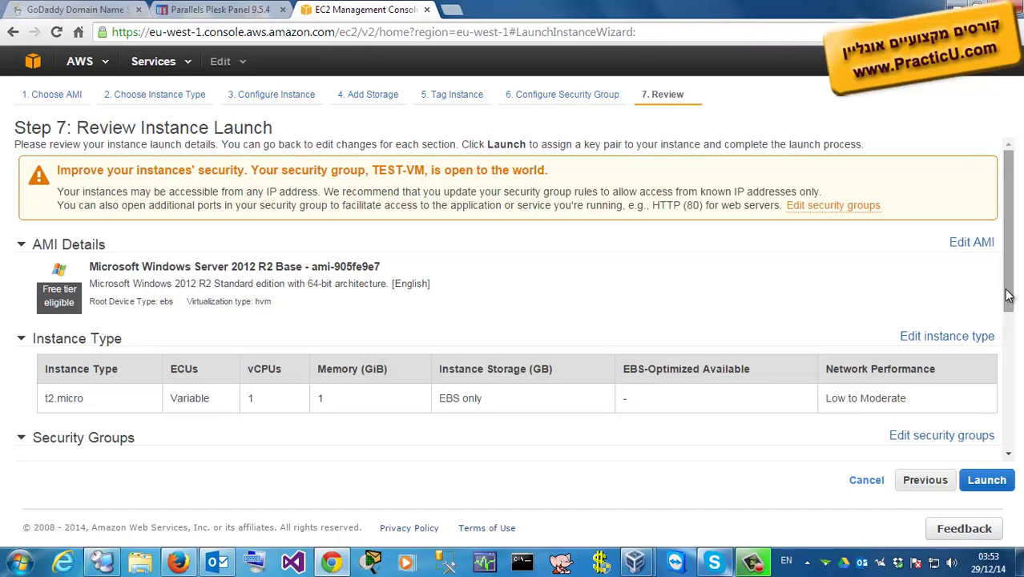
Step: Scroll the review to check the SMTP security rule, then click Launch
{"action": "left_click_drag", "start_coordinate": [1007, 296], "coordinate": [1007, 431]}
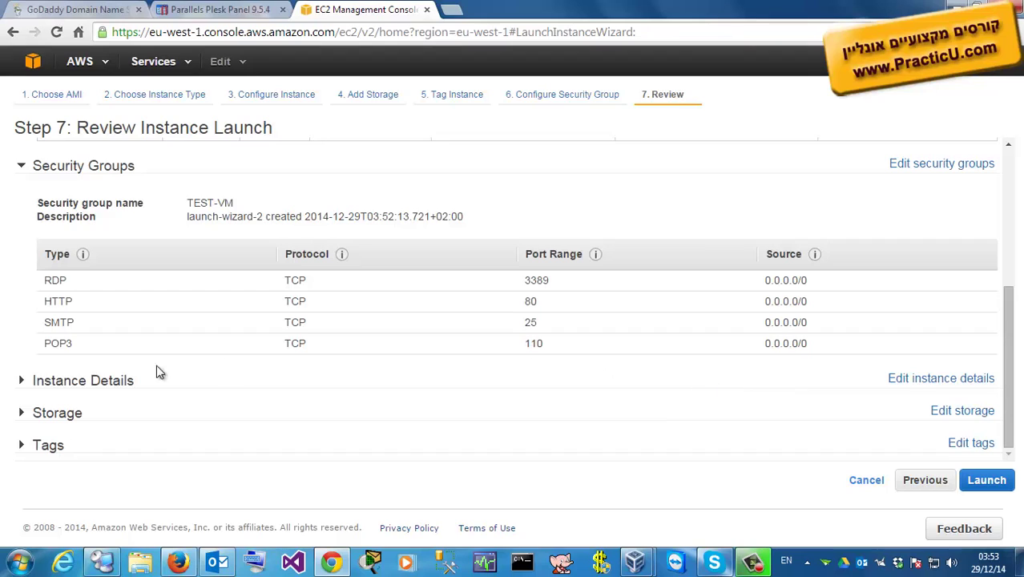
{"action": "left_click_drag", "start_coordinate": [43, 330], "coordinate": [102, 325]}
{"action": "left_click", "coordinate": [992, 485]}
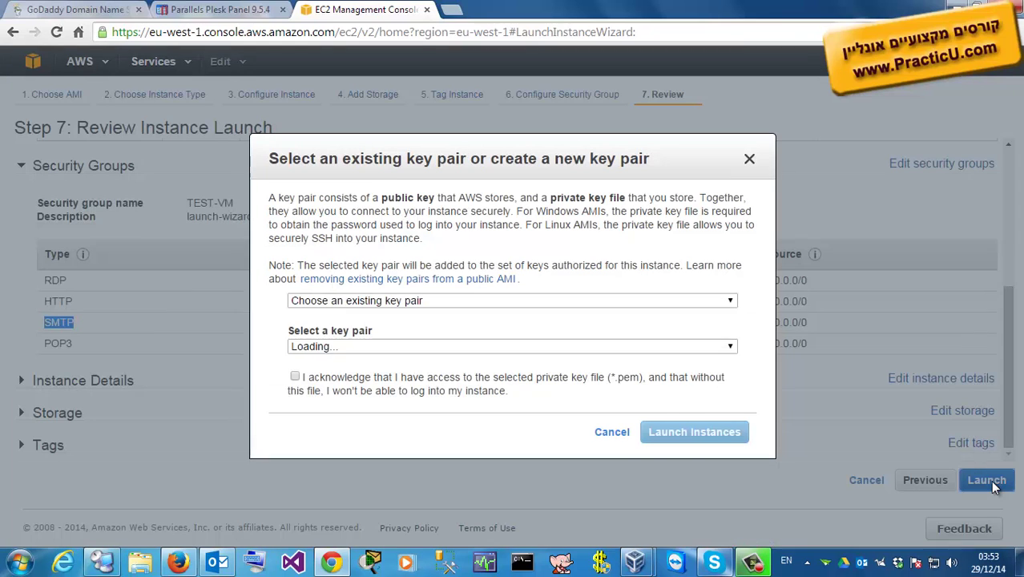
Step: Keep existing key pair key2-Ireland, acknowledge its private key file, and launch the instance
{"action": "left_click", "coordinate": [337, 302]}
{"action": "left_click", "coordinate": [336, 302]}
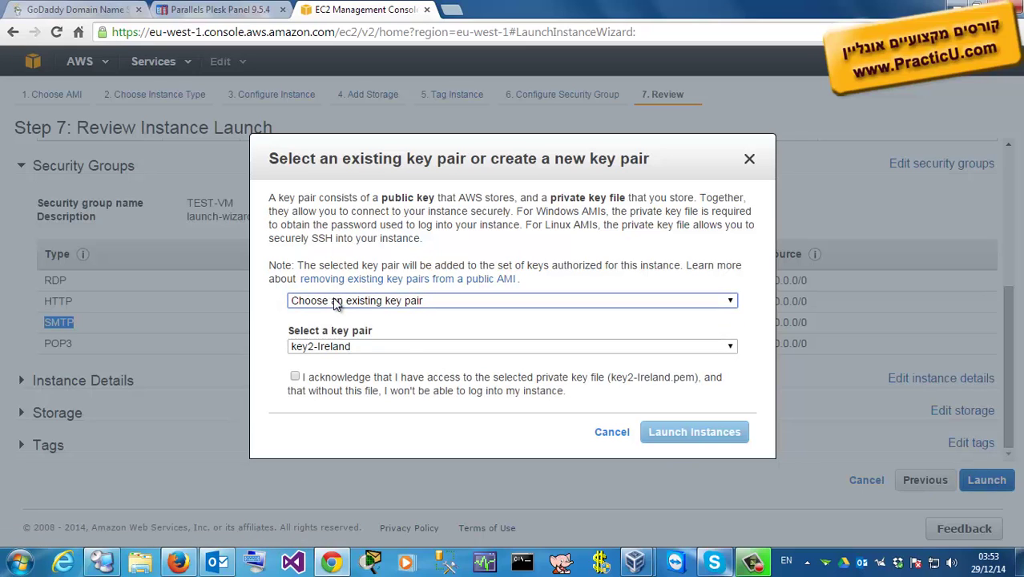
{"action": "left_click", "coordinate": [336, 302]}
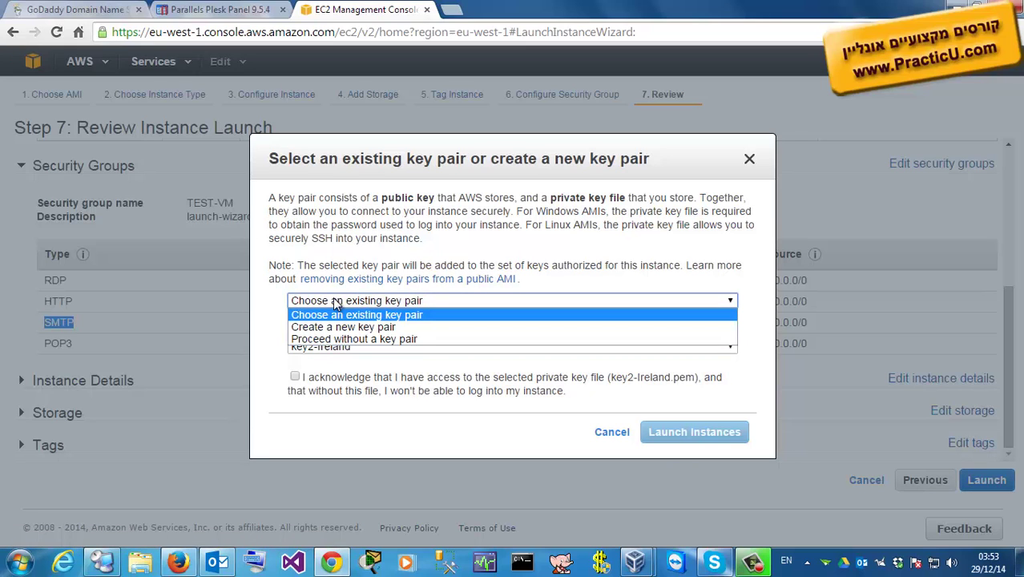
{"action": "left_click", "coordinate": [337, 302]}
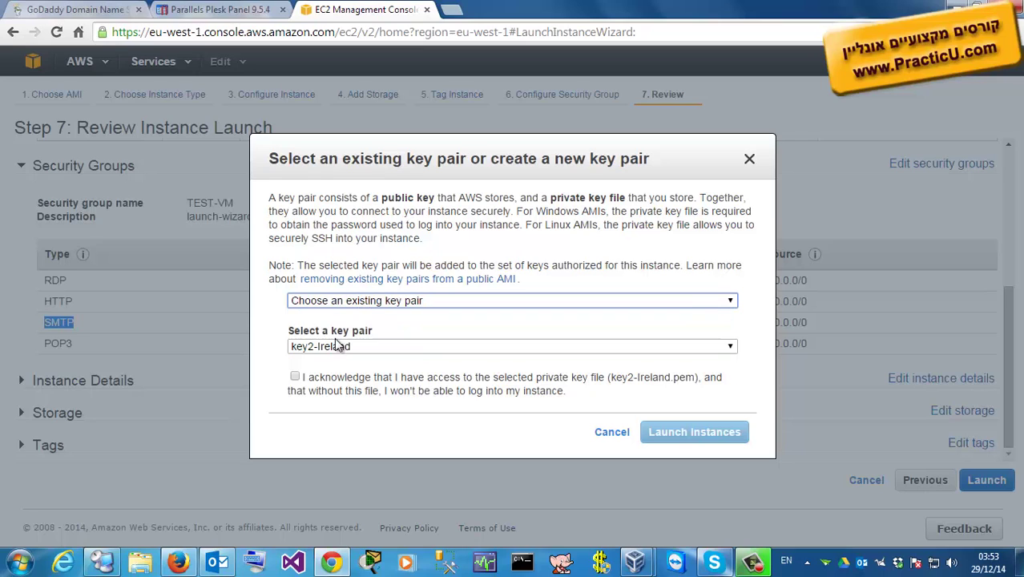
{"action": "left_click", "coordinate": [305, 381]}
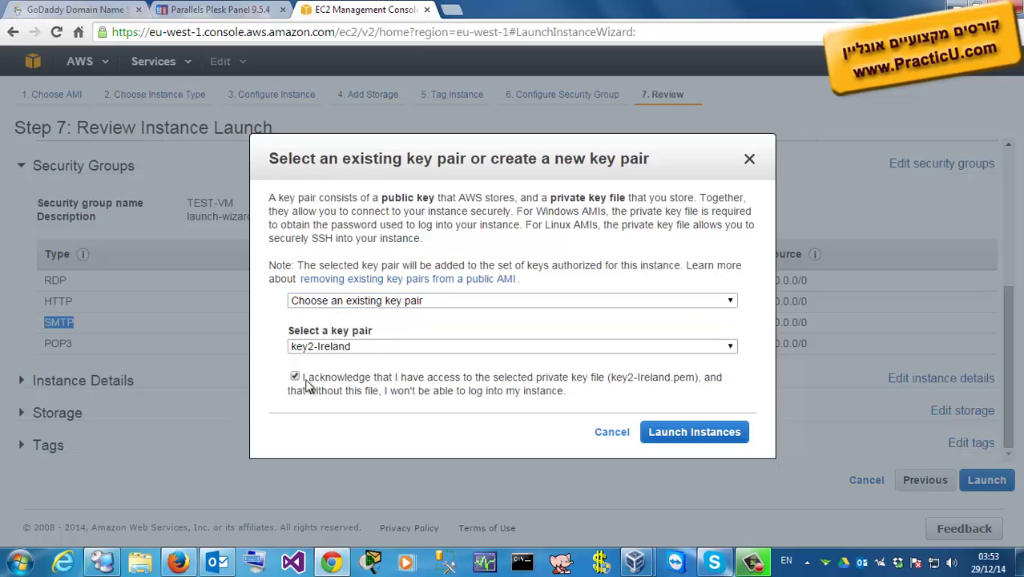
{"action": "left_click", "coordinate": [677, 433]}
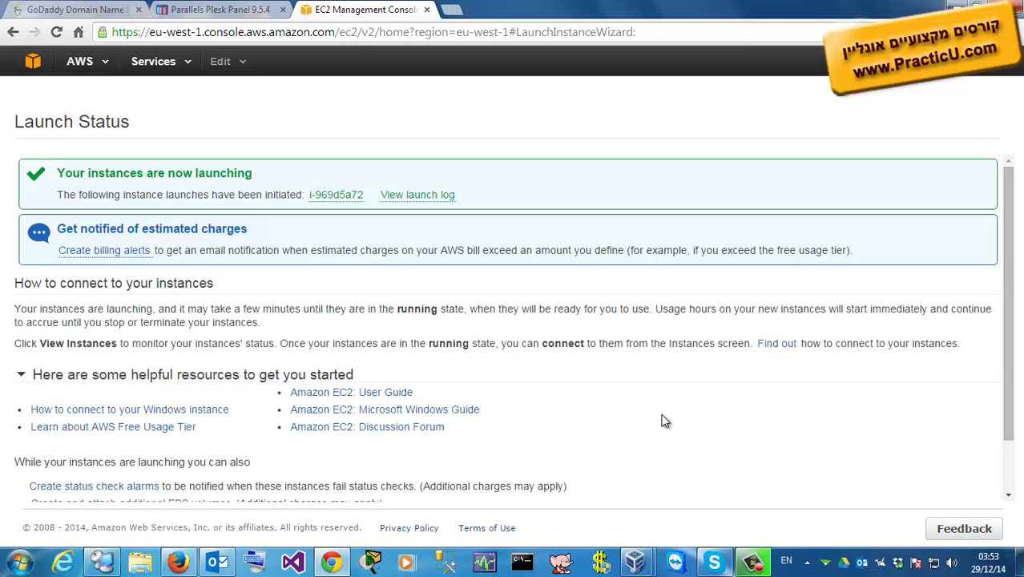
Step: Go through Services to EC2 Instances to see TEST pending beside WWW1
{"action": "left_click", "coordinate": [107, 64]}
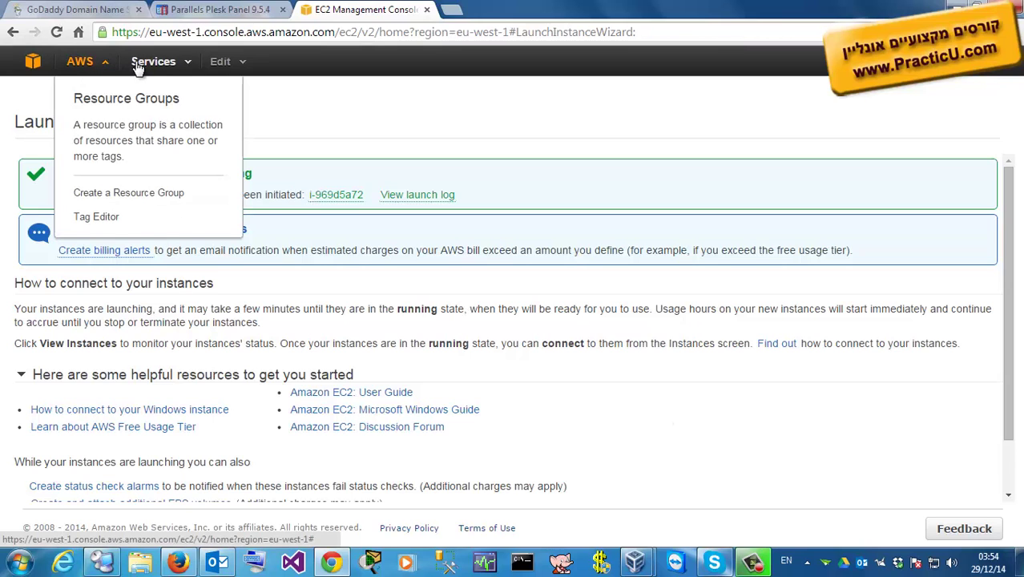
{"action": "left_click", "coordinate": [169, 64]}
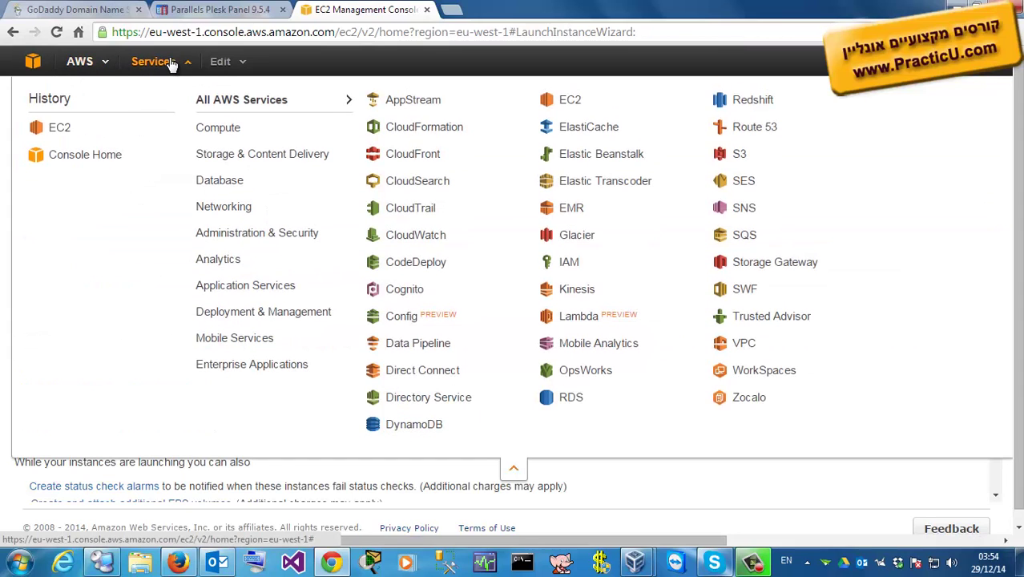
{"action": "left_click", "coordinate": [53, 132]}
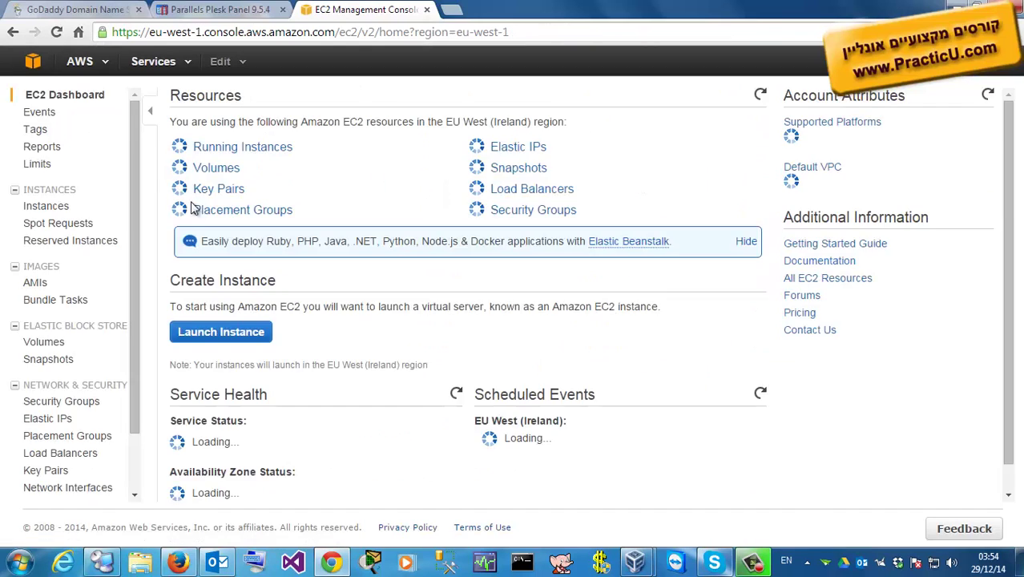
{"action": "left_click", "coordinate": [36, 205]}
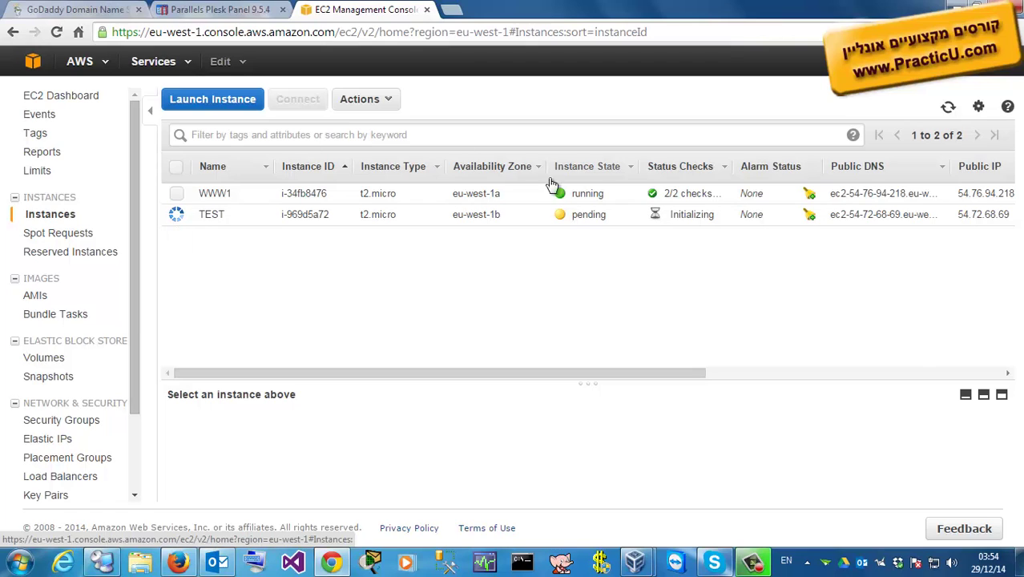
Step: Copy the TEST instance's public IP 54.72.68.69 and return to the Plesk DNS records for ccna.org.il
{"action": "left_click", "coordinate": [686, 214]}
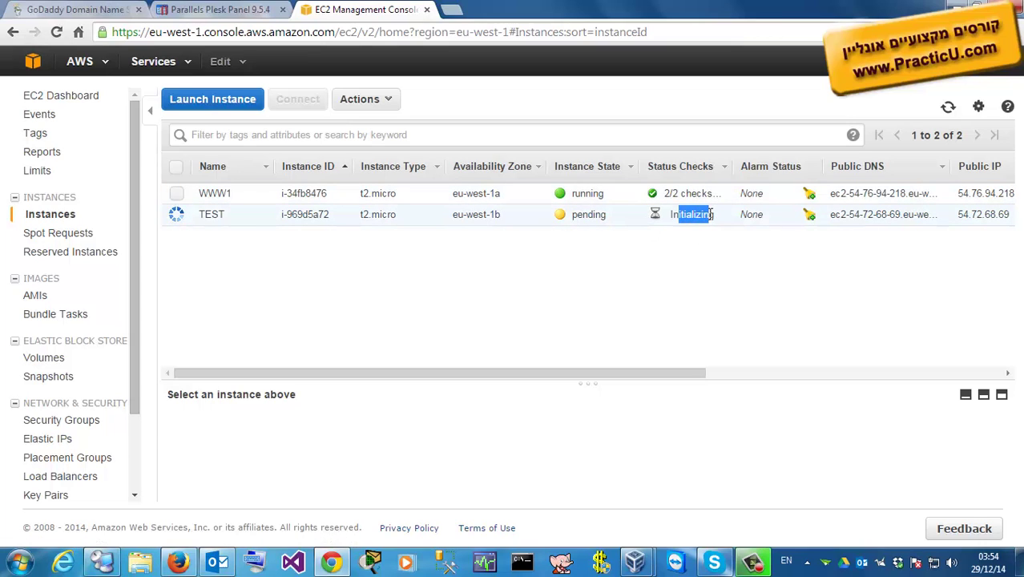
{"action": "double_click", "coordinate": [686, 215]}
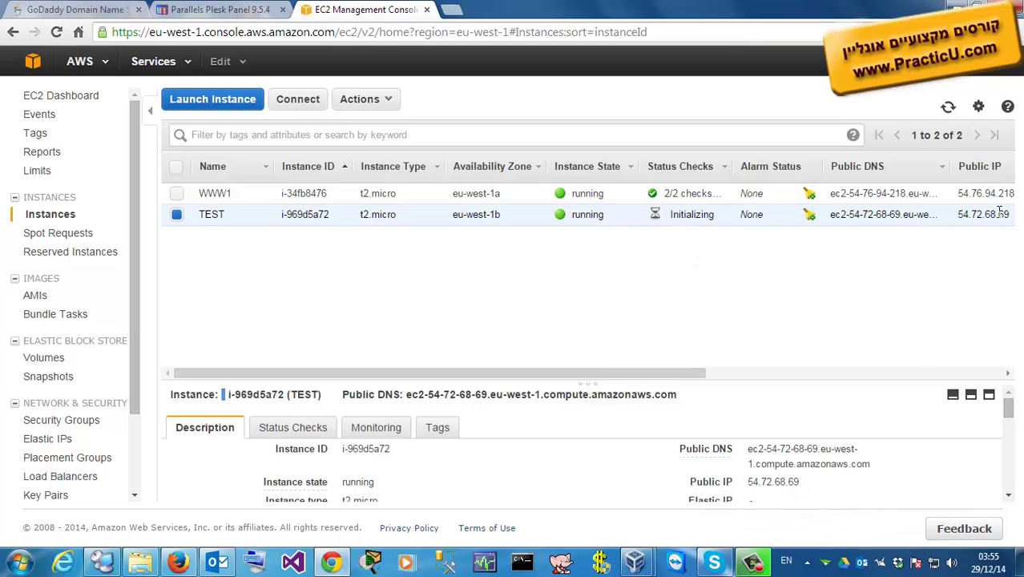
{"action": "left_click_drag", "start_coordinate": [1009, 215], "coordinate": [969, 221]}
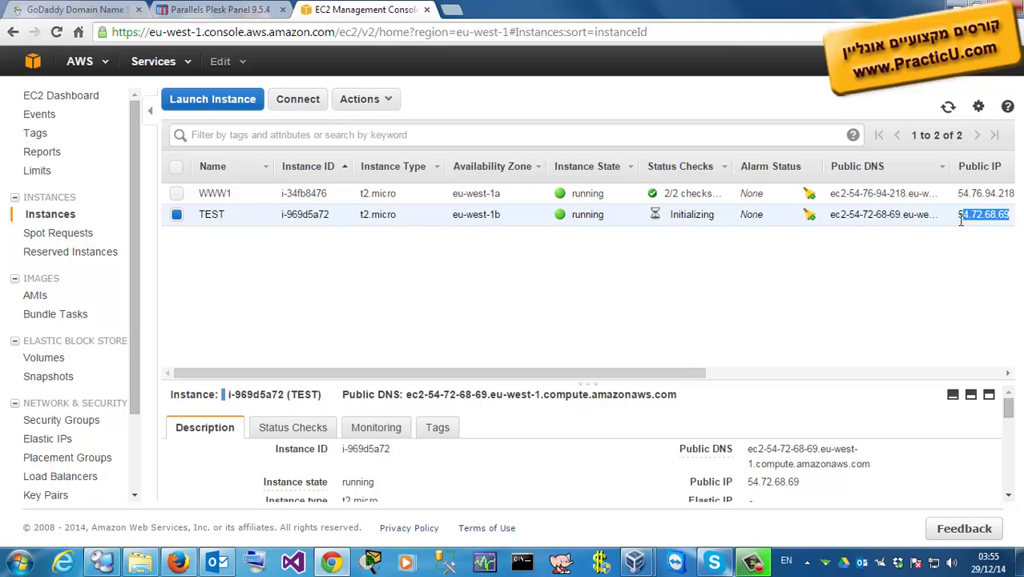
{"action": "left_click_drag", "start_coordinate": [668, 372], "coordinate": [702, 372]}
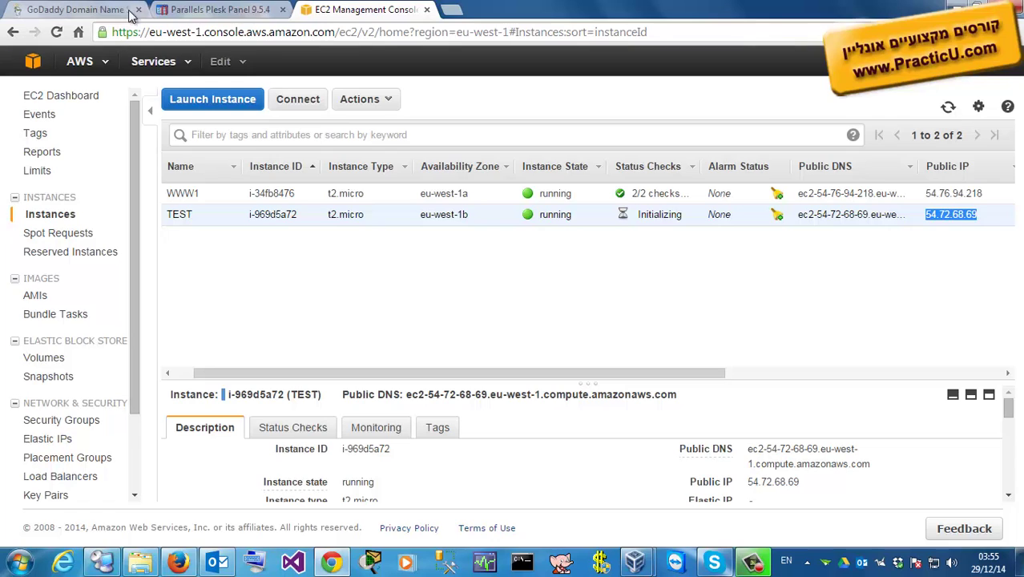
{"action": "left_click", "coordinate": [210, 11]}
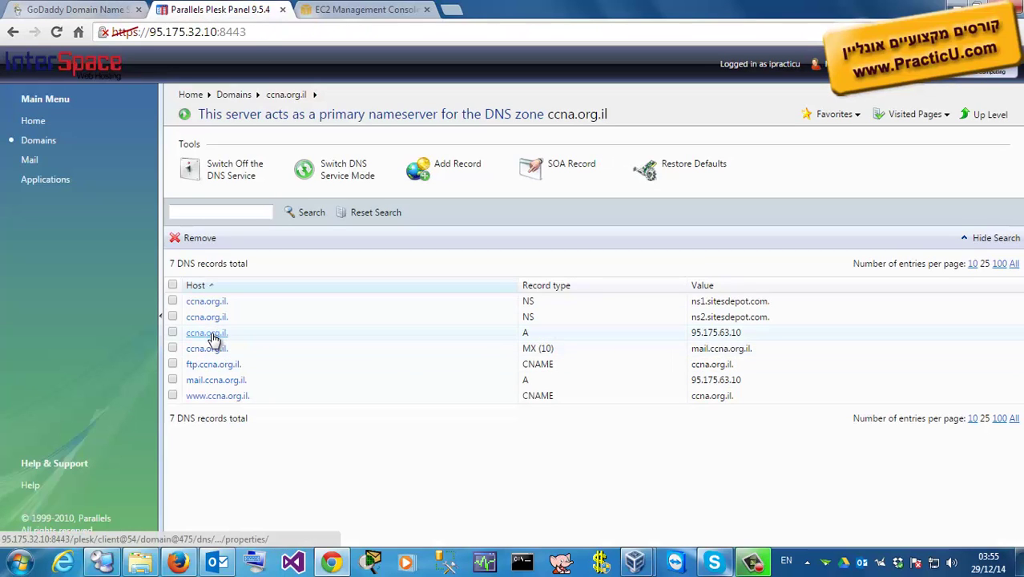
Step: Change the mail.ccna.org.il A record from 95.175.63.10 to 54.72.68.69
{"action": "left_click", "coordinate": [210, 382]}
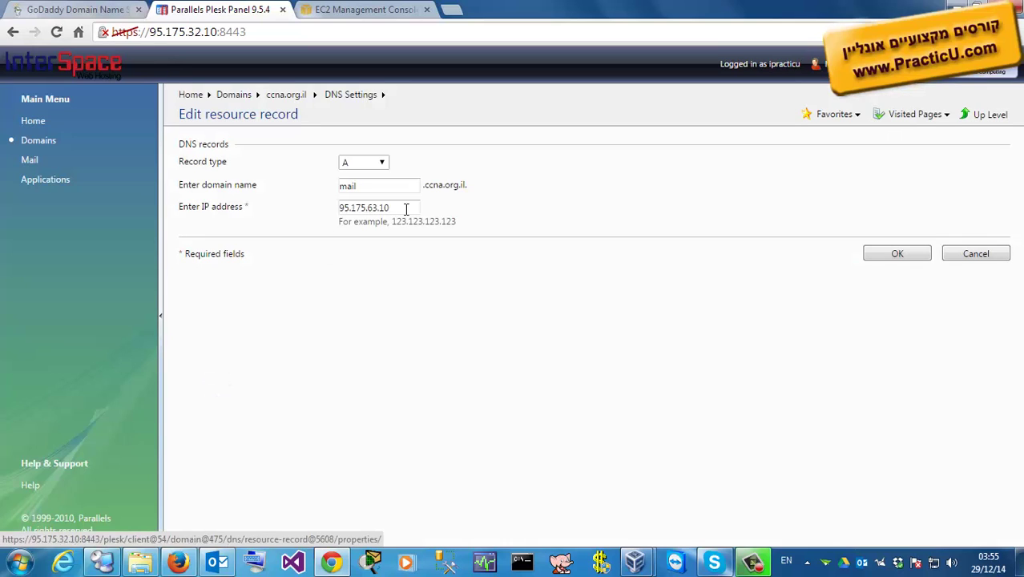
{"action": "left_click_drag", "start_coordinate": [406, 209], "coordinate": [288, 214]}
{"action": "type", "text": "54.72.68.69"}
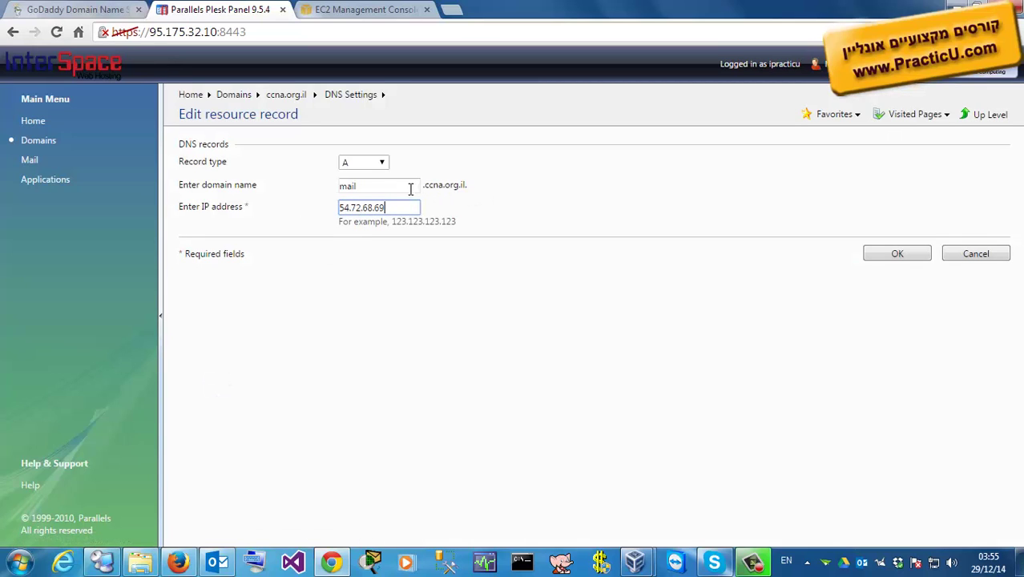
{"action": "left_click", "coordinate": [897, 254]}
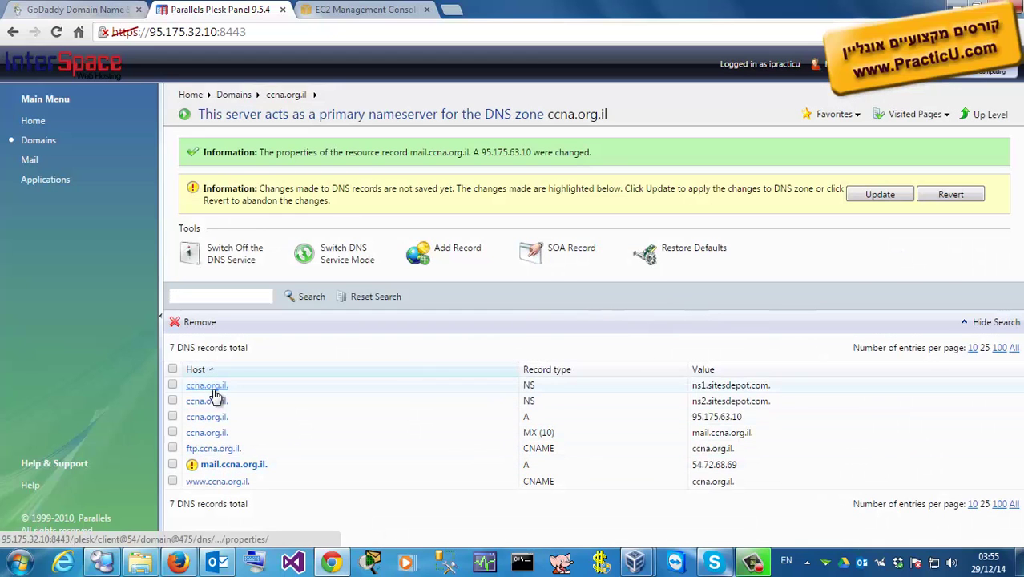
Step: Point the ccna.org.il A record to 54.72.68.69 as well
{"action": "left_click", "coordinate": [213, 418]}
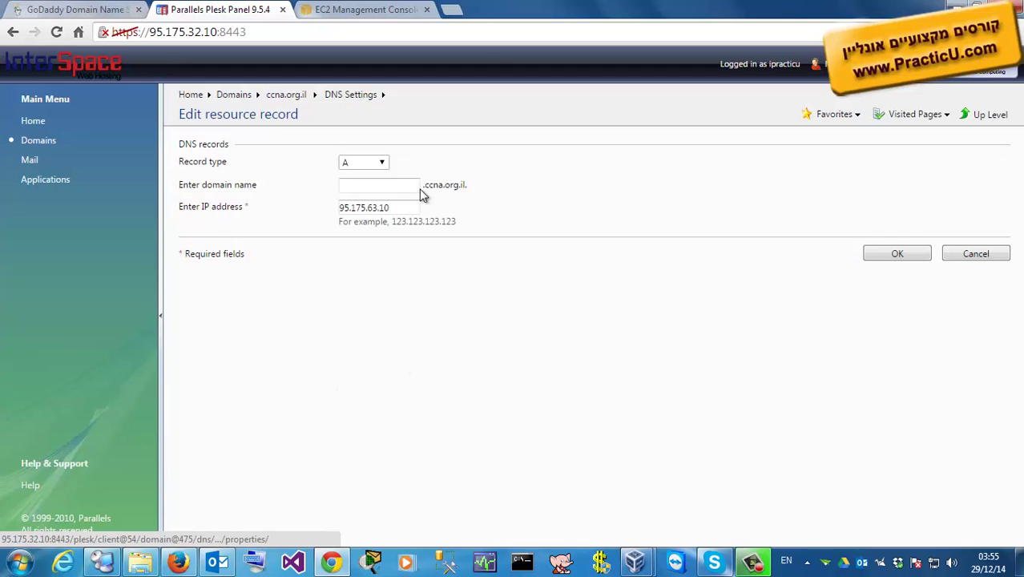
{"action": "left_click_drag", "start_coordinate": [401, 201], "coordinate": [251, 211]}
{"action": "type", "text": "54.72.68.68"}
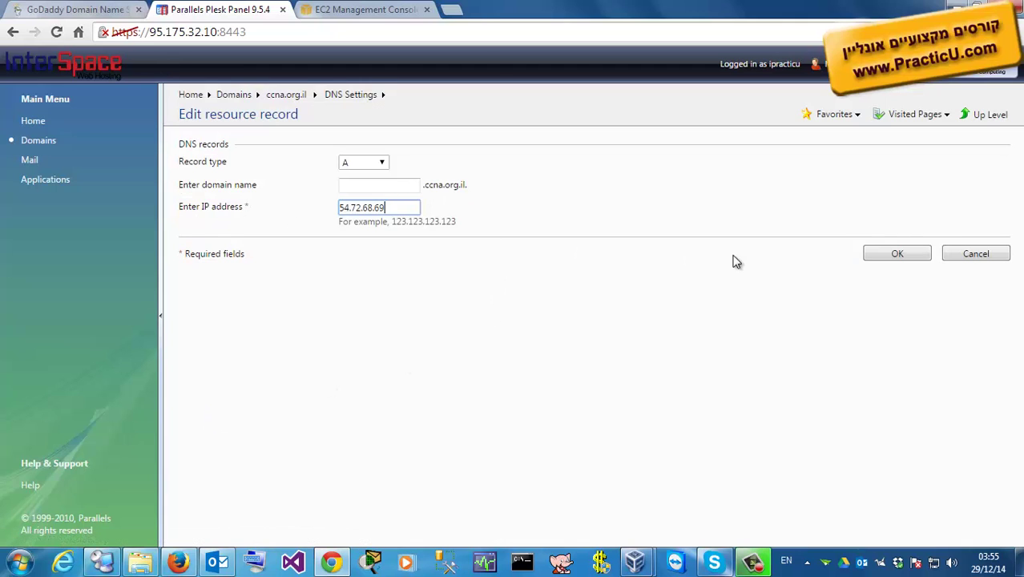
{"action": "left_click", "coordinate": [899, 255]}
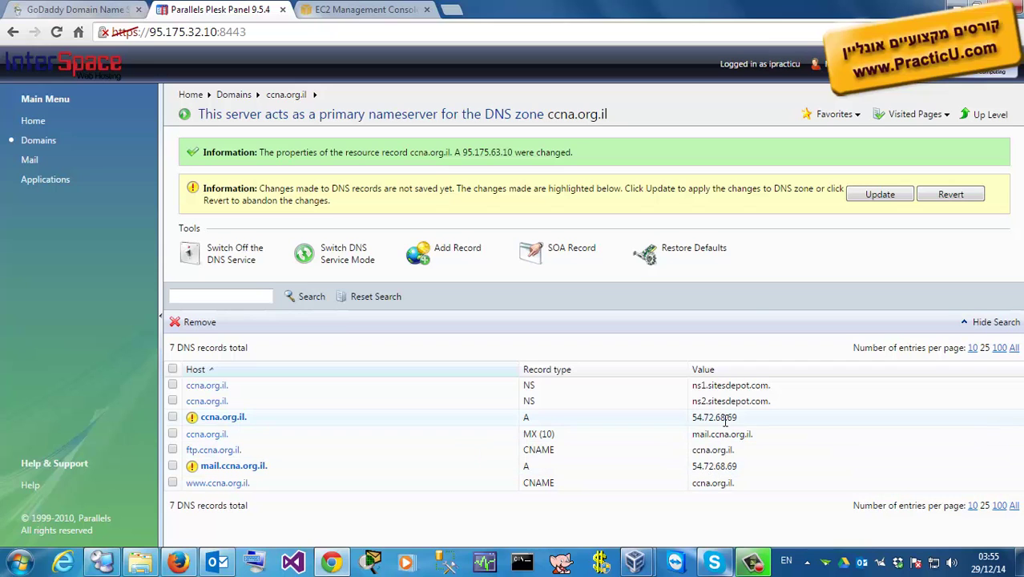
Step: Apply the pending ccna.org.il DNS zone changes, then return to the EC2 instances list
{"action": "left_click", "coordinate": [872, 197]}
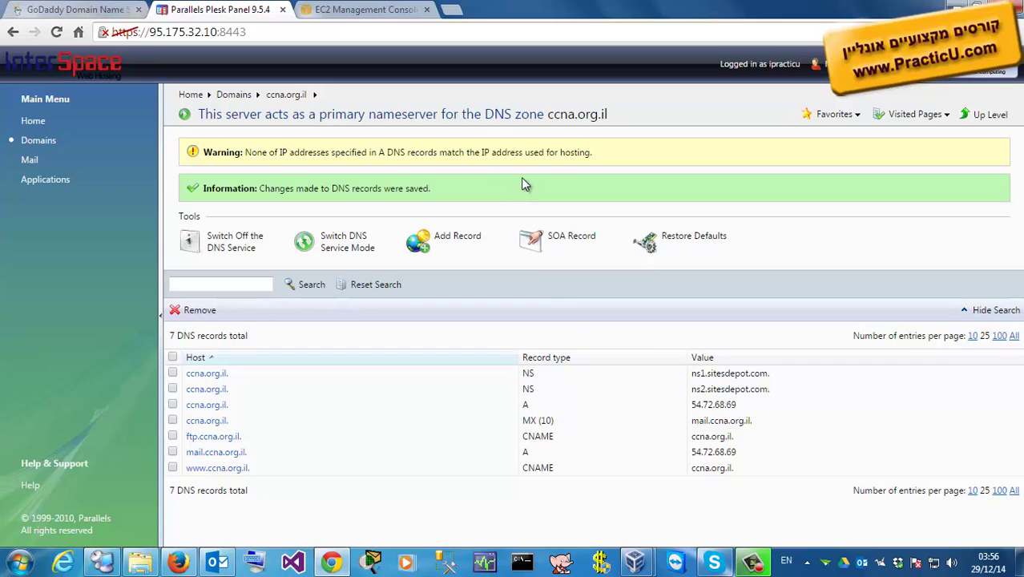
{"action": "left_click", "coordinate": [358, 10]}
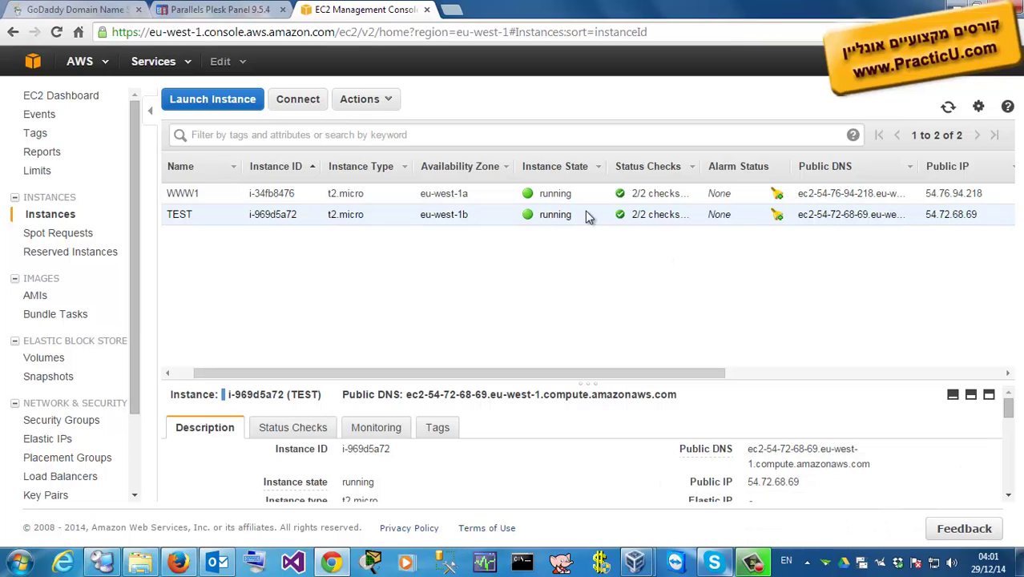
Step: Load key2-Ireland.pem from Dropbox > AMAZON > AMAZON2 into TEST's Get Windows Password dialog
{"action": "right_click", "coordinate": [333, 213]}
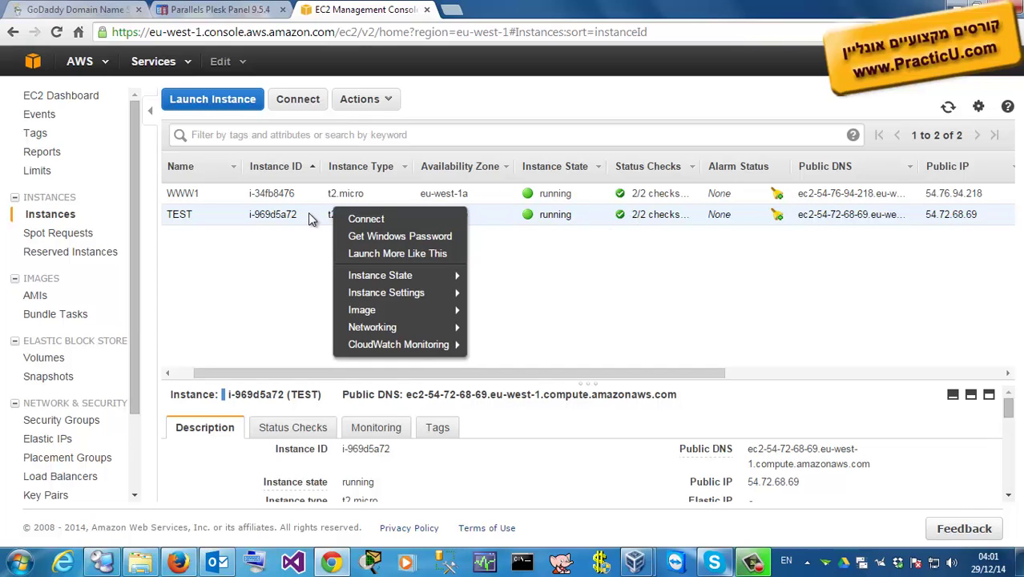
{"action": "left_click", "coordinate": [389, 237]}
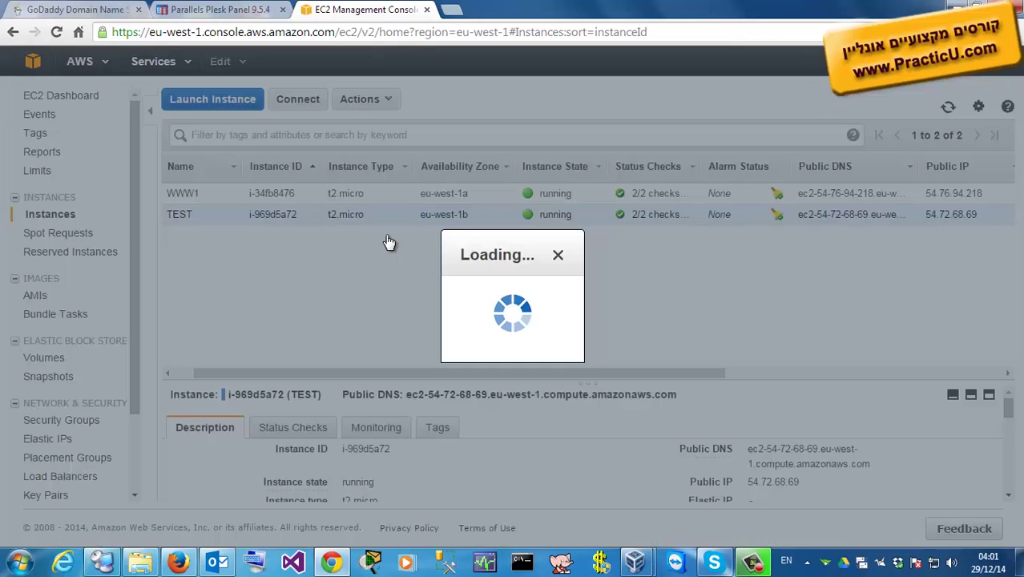
{"action": "left_click", "coordinate": [399, 318]}
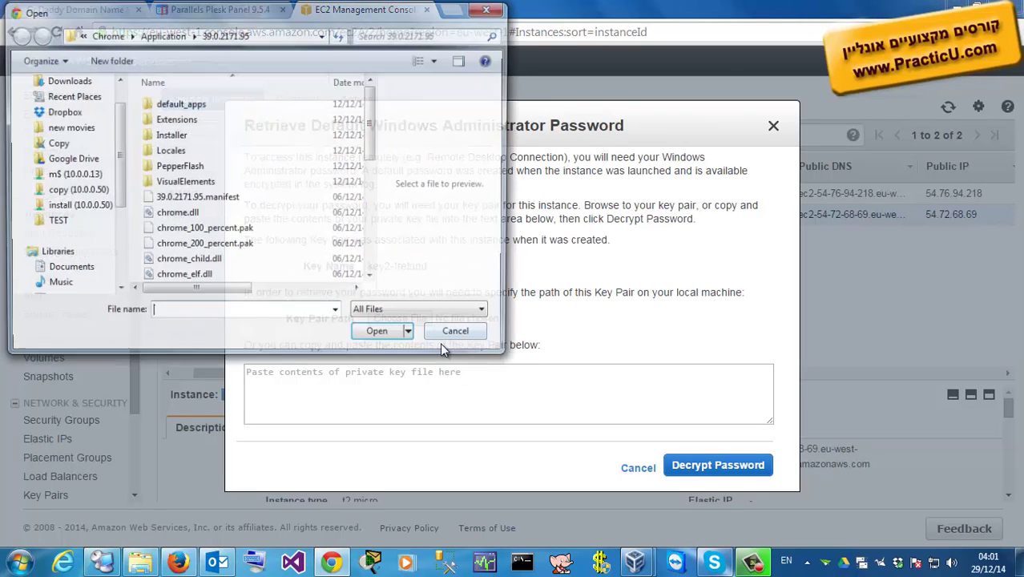
{"action": "type", "text": "54.72.68.69"}
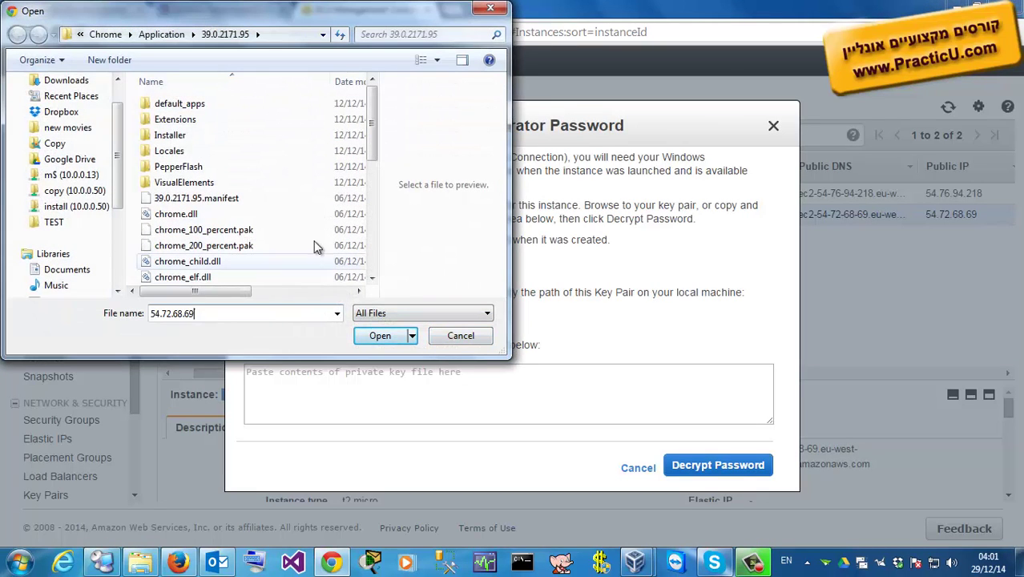
{"action": "left_click", "coordinate": [69, 114]}
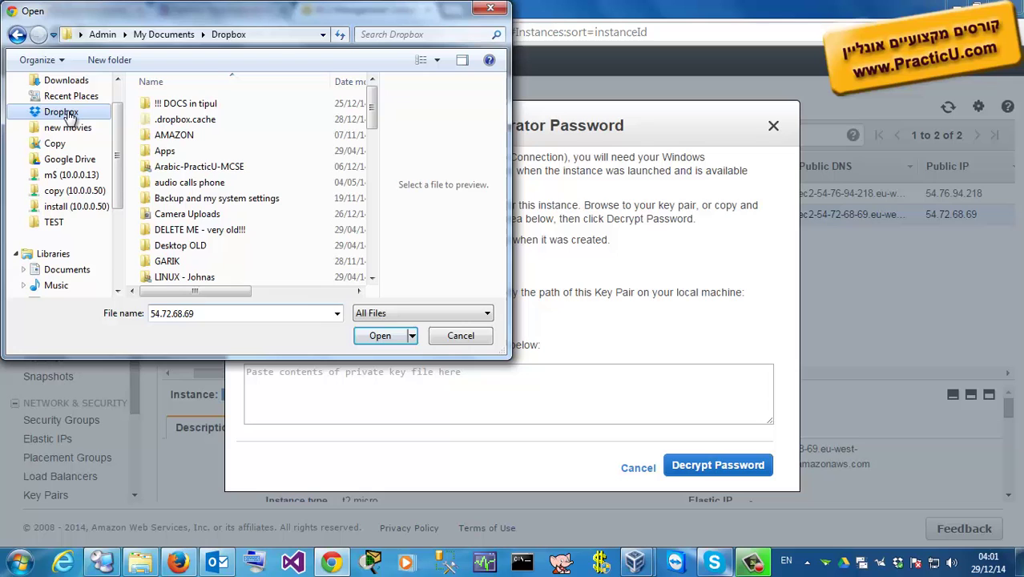
{"action": "double_click", "coordinate": [190, 134]}
{"action": "double_click", "coordinate": [214, 120]}
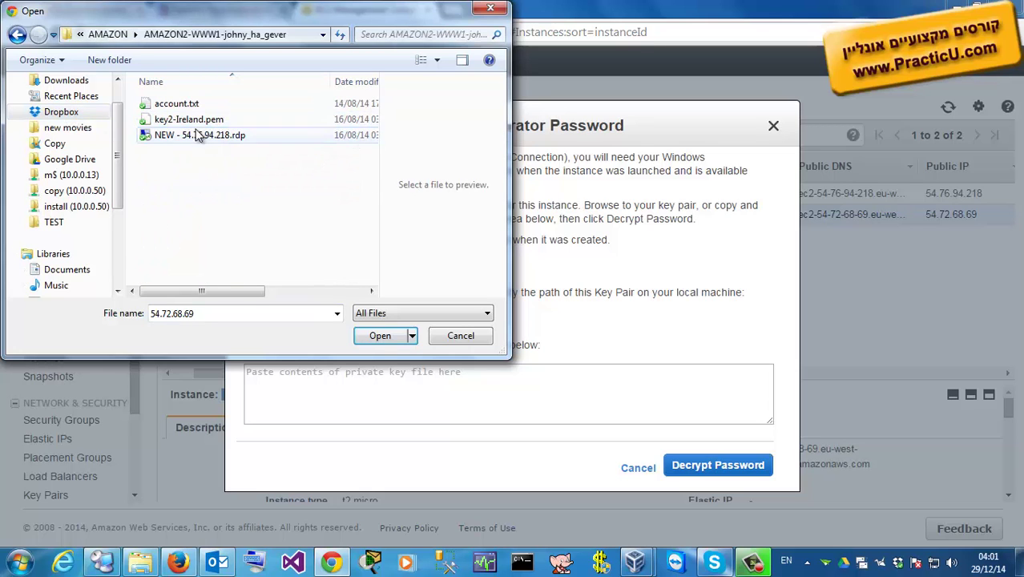
{"action": "double_click", "coordinate": [184, 118]}
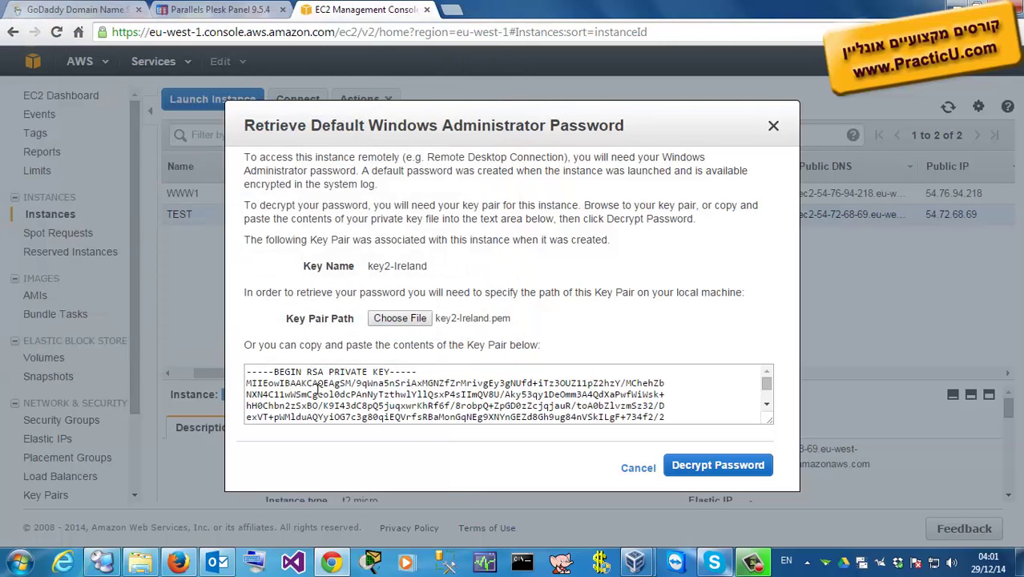
Step: Decrypt TEST's Administrator password and copy it
{"action": "left_click", "coordinate": [716, 467]}
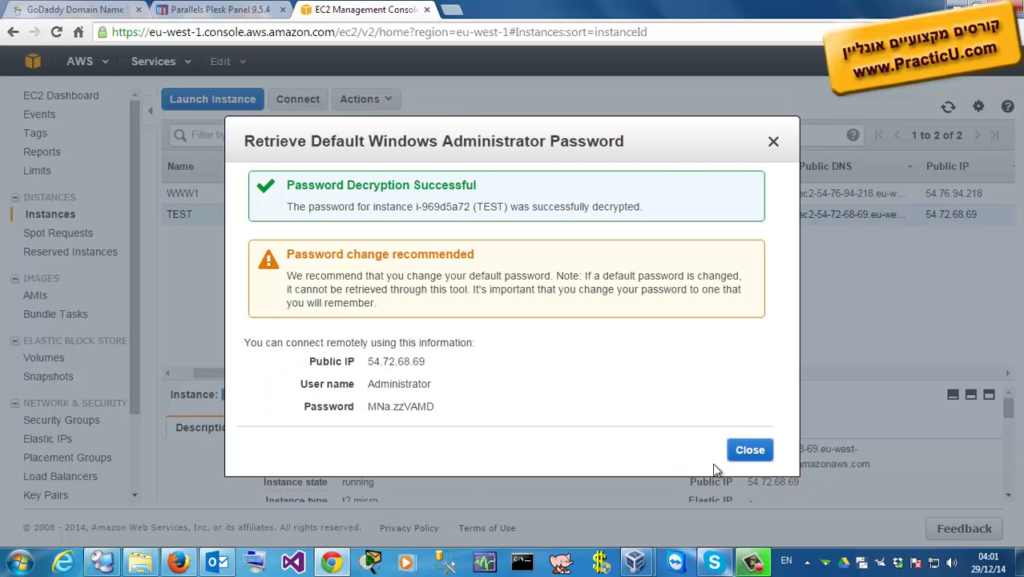
{"action": "left_click_drag", "start_coordinate": [439, 407], "coordinate": [367, 406]}
{"action": "key", "text": "ctrl+c"}
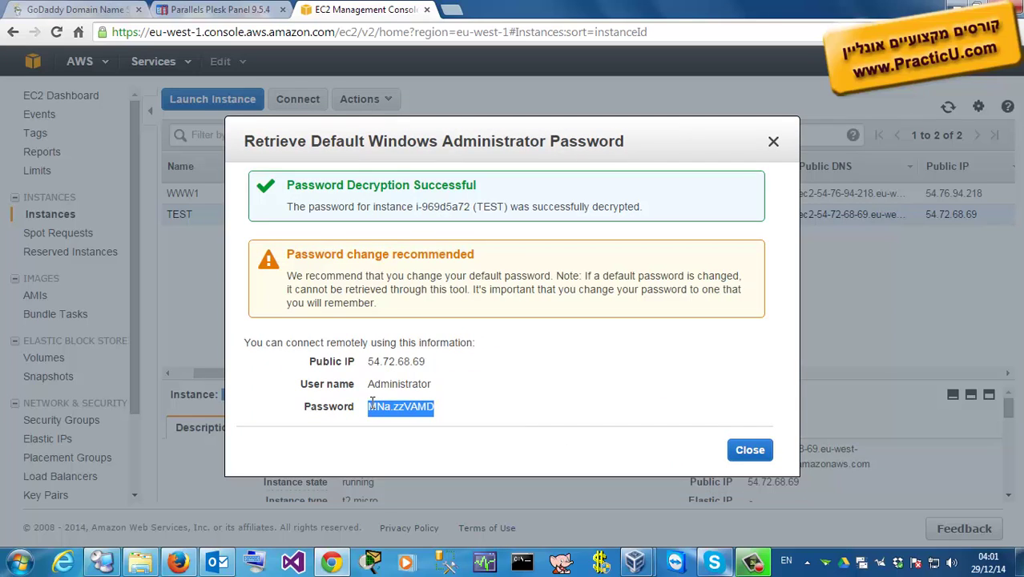
{"action": "key", "text": "super+r"}
{"action": "key", "text": "ctrl+v"}
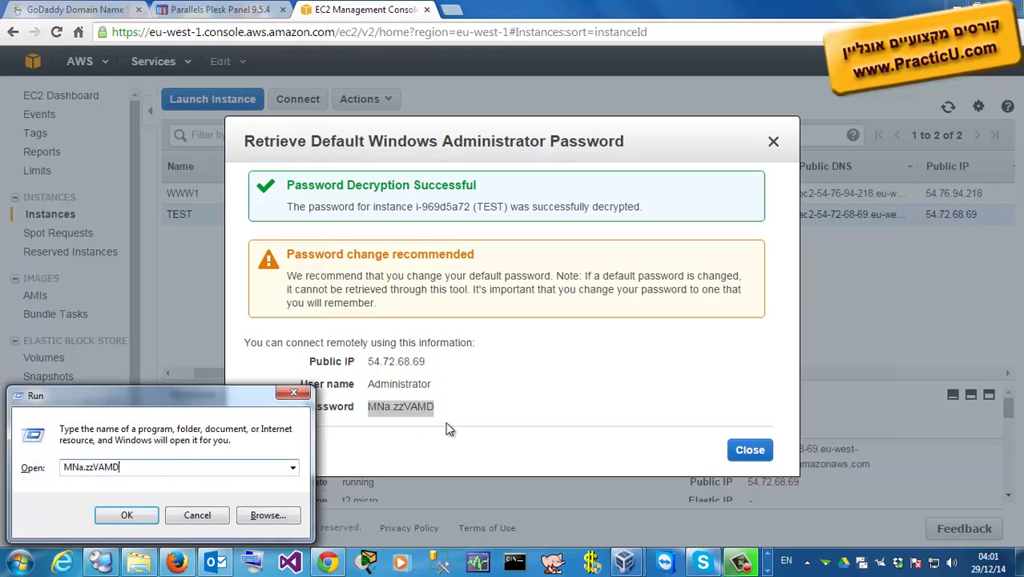
Step: Launch Remote Desktop Connection by running mstsc
{"action": "key", "text": "ctrl+a"}
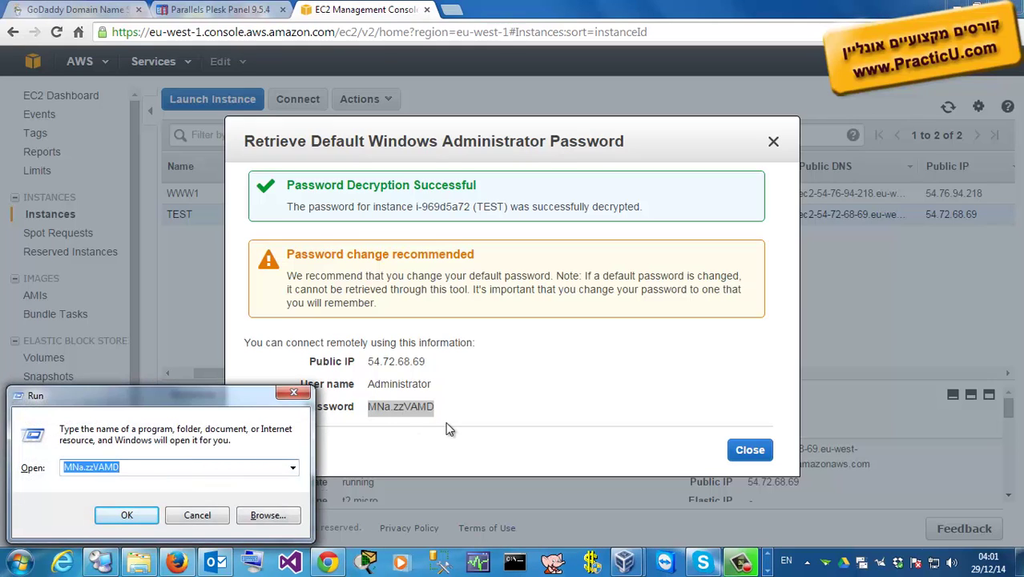
{"action": "key", "text": "BackSpace"}
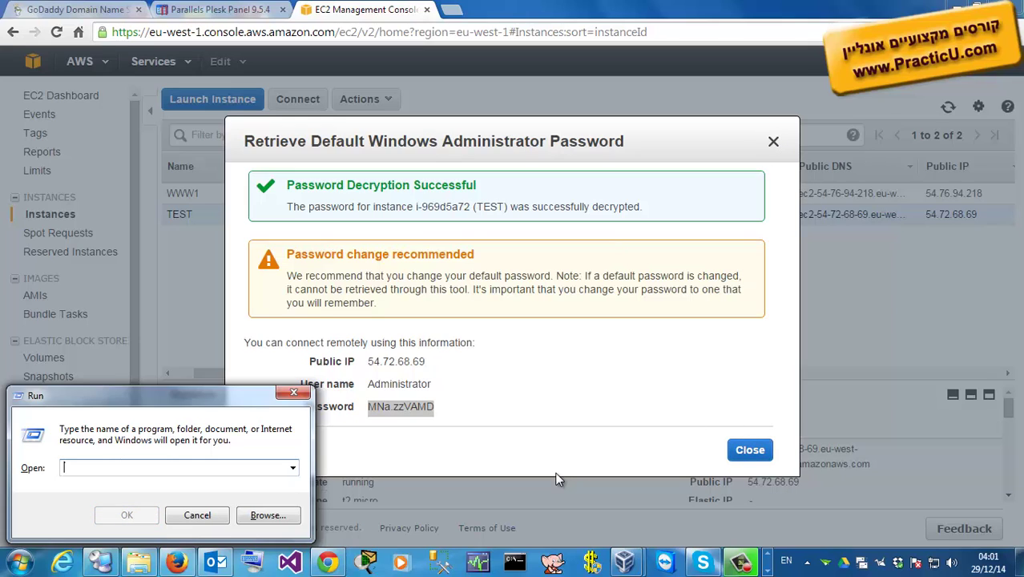
{"action": "type", "text": "mstsc"}
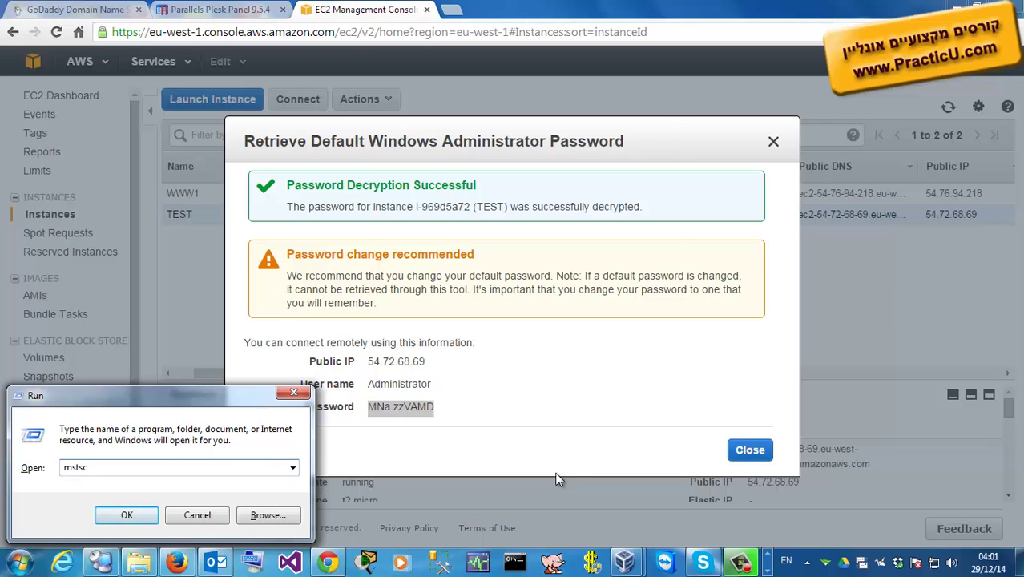
{"action": "key", "text": "Return"}
Step: Connect to 54.72.68.69 as administrator, accepting the trust prompt and pasting the decrypted password
{"action": "type", "text": "54.72.68"}
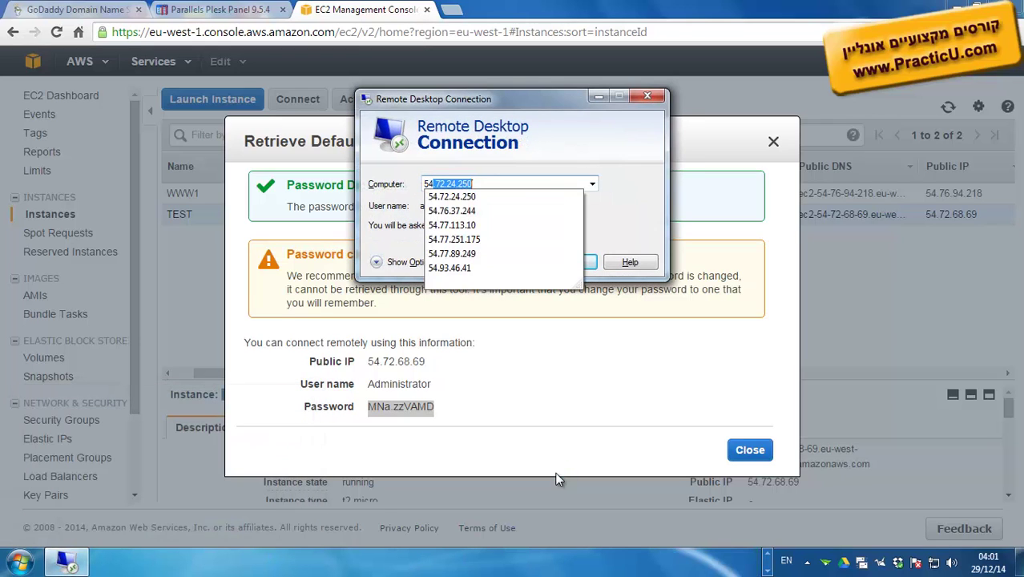
{"action": "type", "text": ".69"}
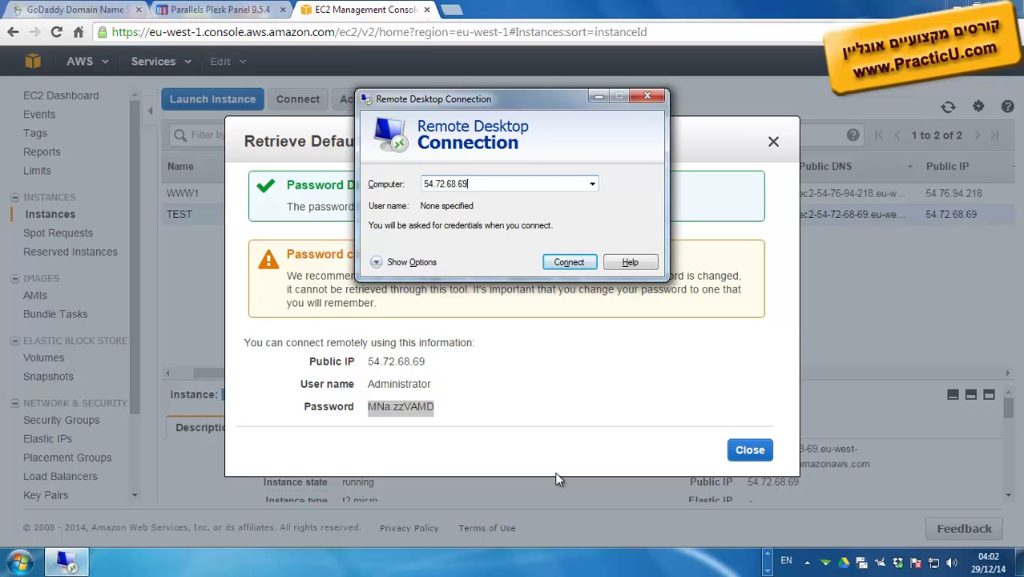
{"action": "key", "text": "Return"}
{"action": "key", "text": "alt+c"}
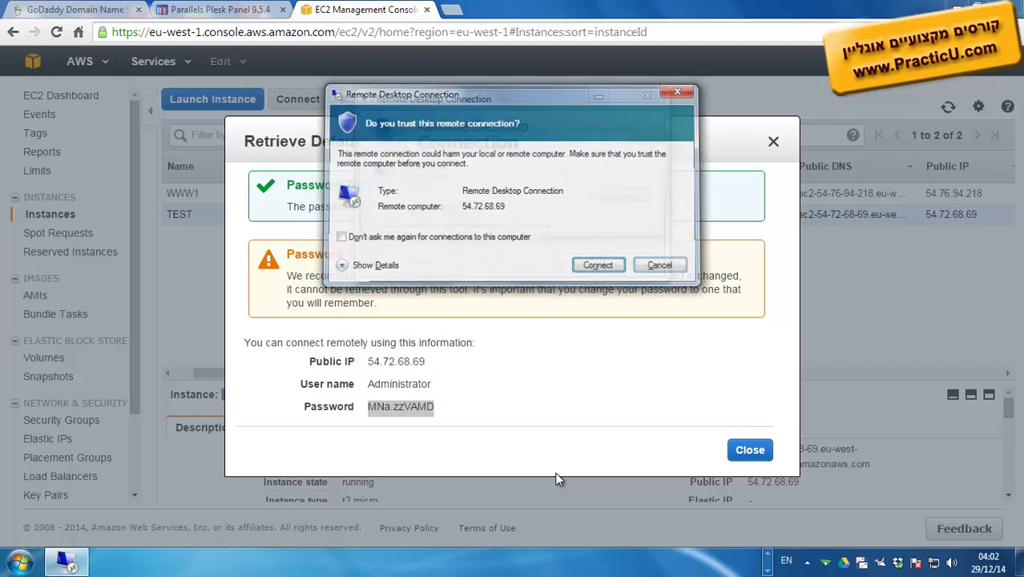
{"action": "type", "text": "administrator"}
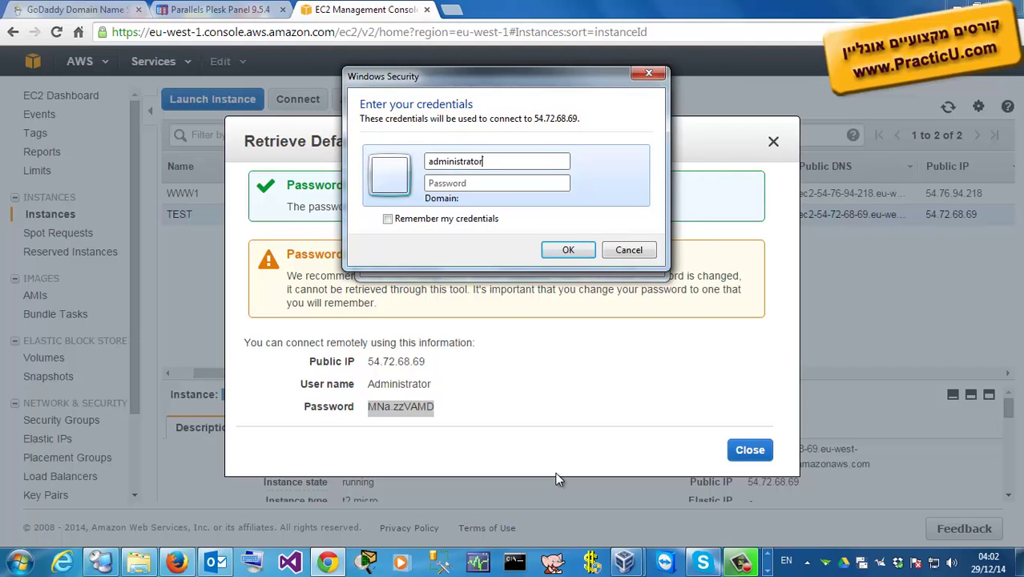
{"action": "key", "text": "Tab"}
{"action": "key", "text": "ctrl+v"}
{"action": "key", "text": "Return"}
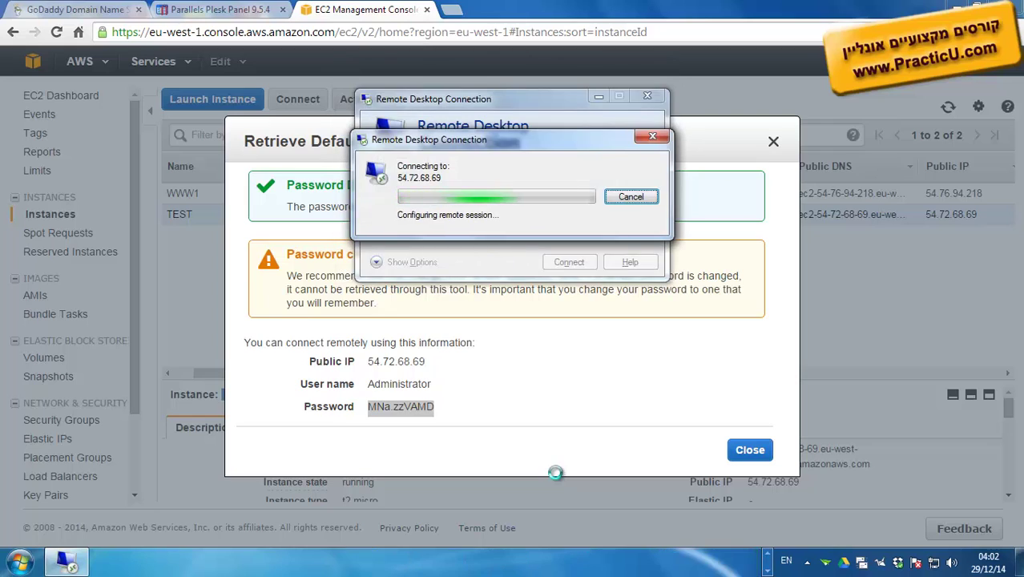
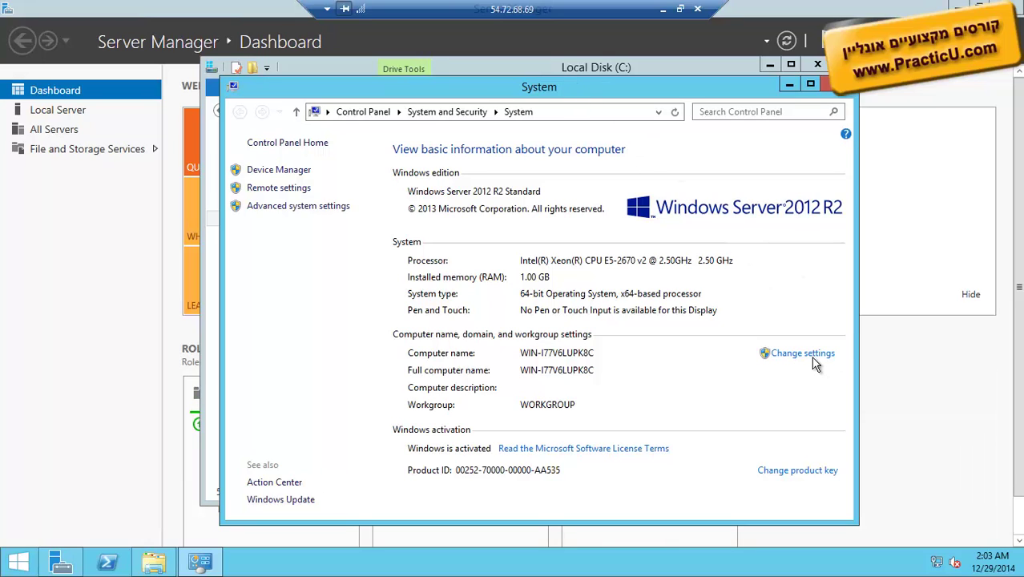
Step: Enter computer name WWW and set the primary DNS suffix to ccna.org.il
{"action": "left_click", "coordinate": [814, 355]}
{"action": "left_click", "coordinate": [321, 243]}
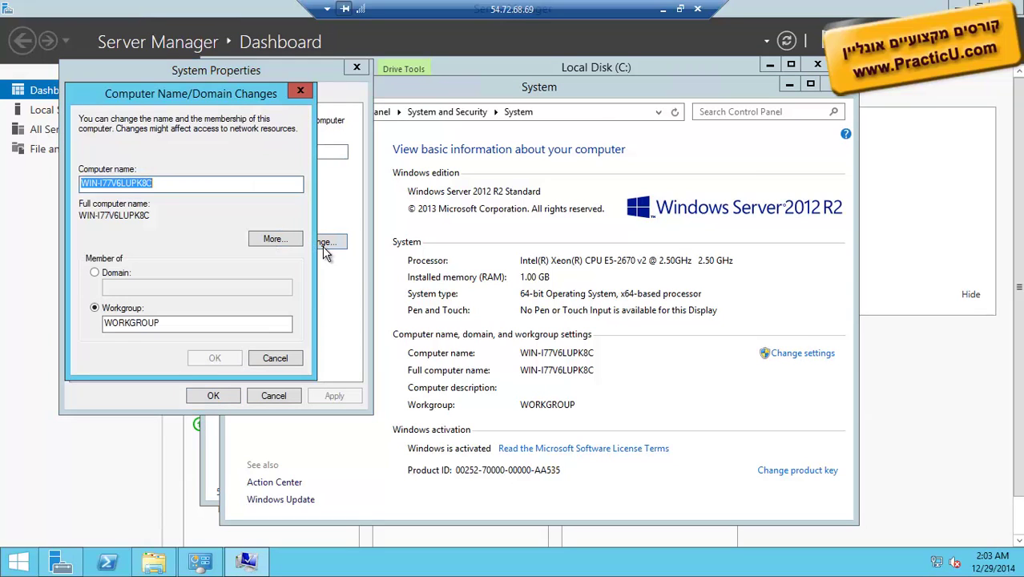
{"action": "type", "text": "WWW"}
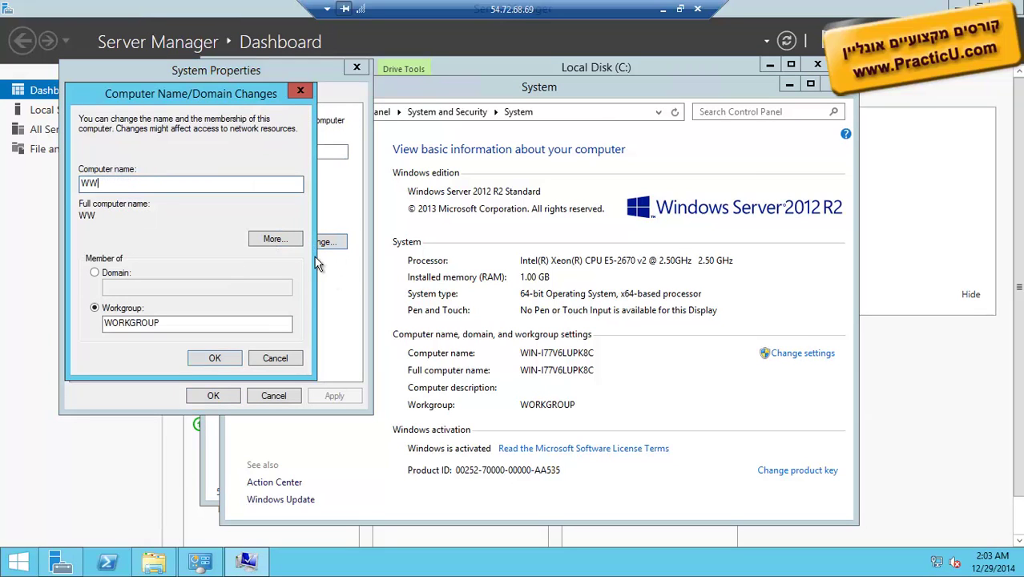
{"action": "left_click", "coordinate": [274, 239]}
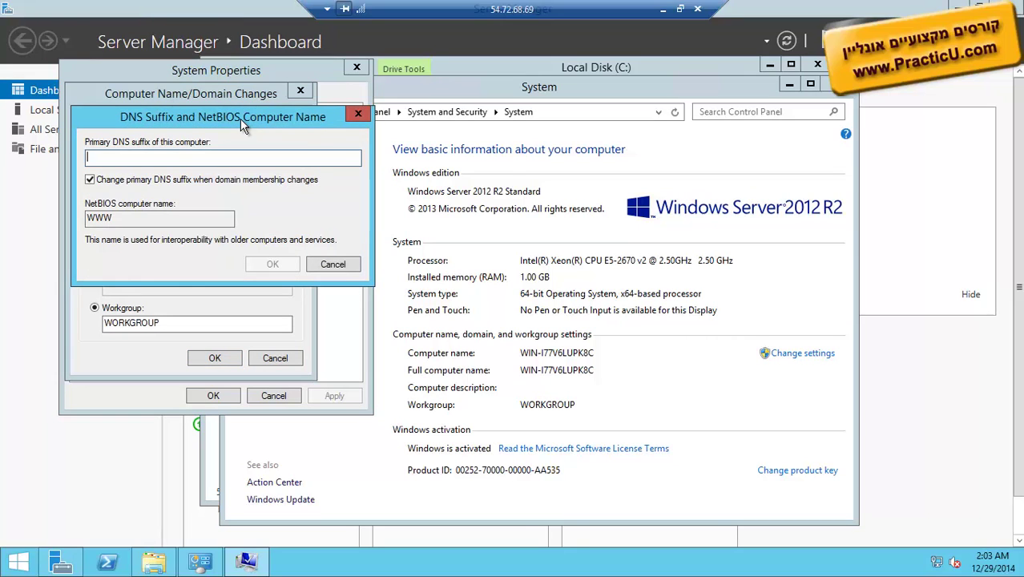
{"action": "left_click_drag", "start_coordinate": [240, 119], "coordinate": [378, 150]}
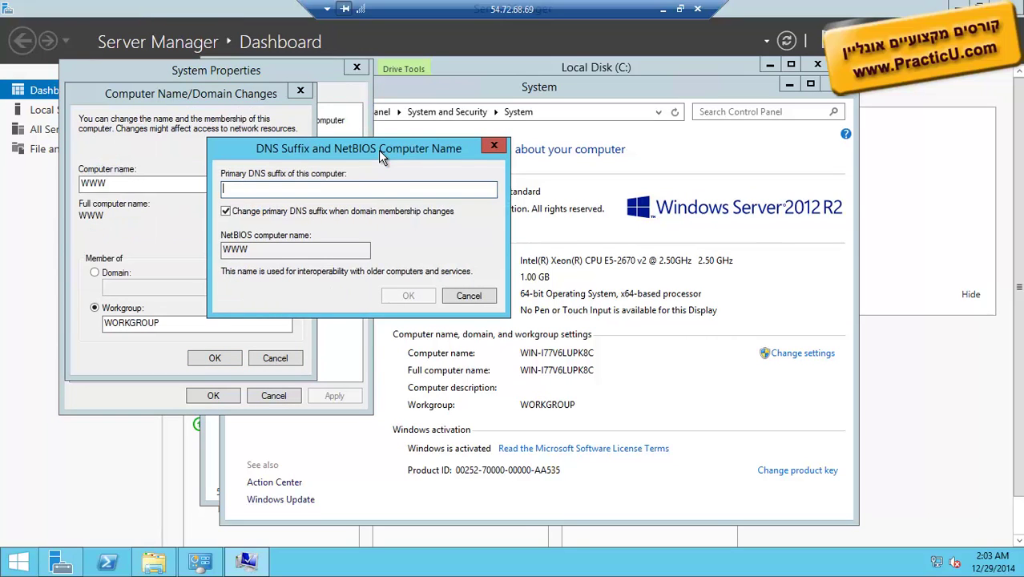
{"action": "type", "text": "ccna.org.il"}
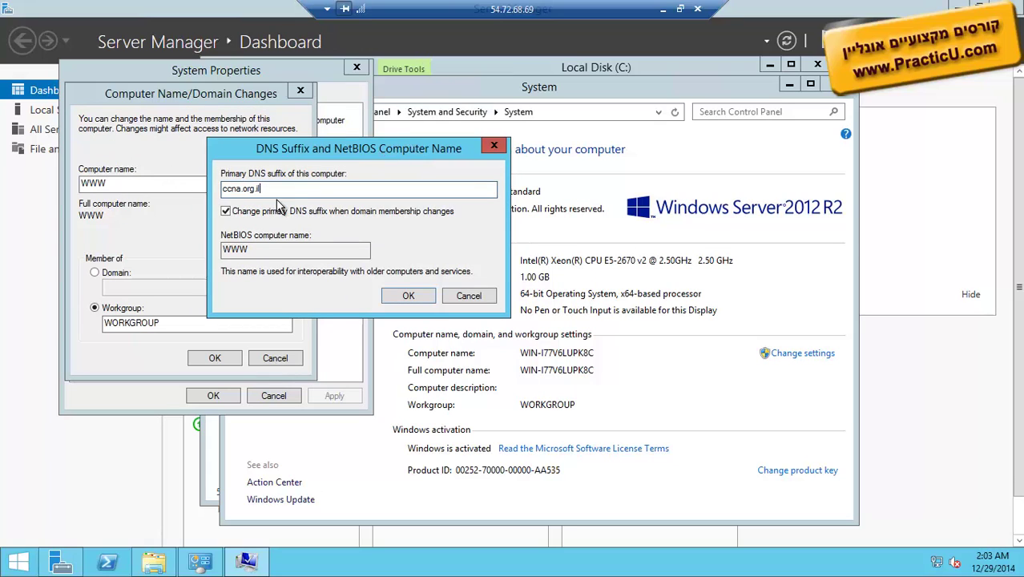
{"action": "left_click_drag", "start_coordinate": [280, 188], "coordinate": [196, 191]}
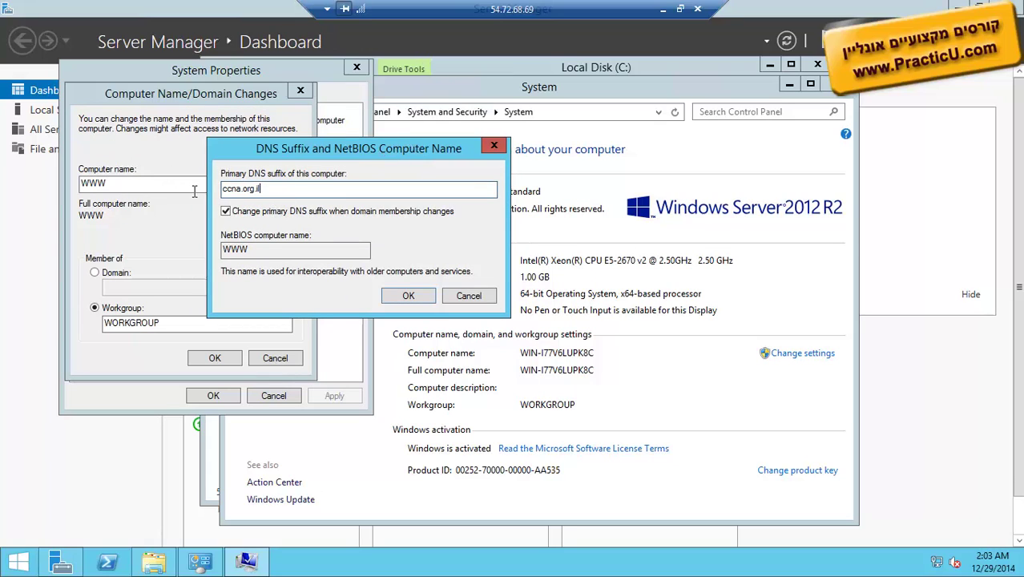
{"action": "left_click", "coordinate": [409, 295]}
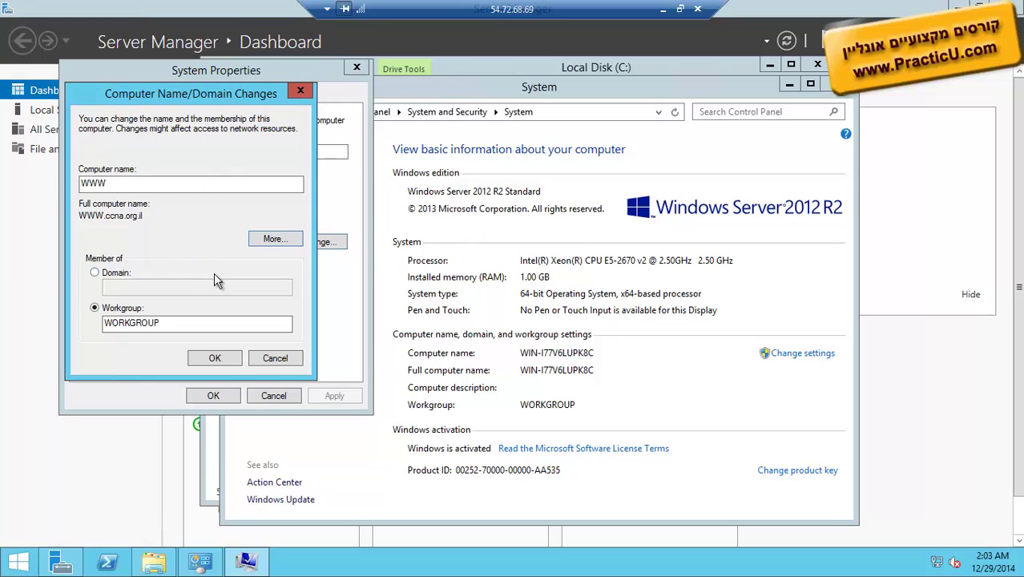
Step: Retype the computer name as lowercase www, apply it, and acknowledge the restart notice
{"action": "double_click", "coordinate": [130, 184]}
{"action": "type", "text": "www"}
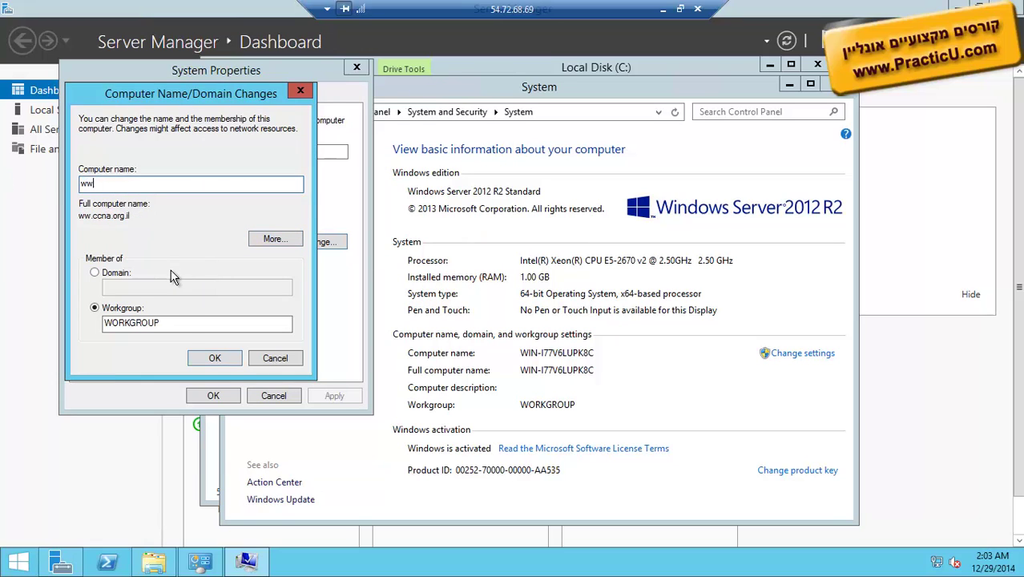
{"action": "left_click", "coordinate": [214, 359]}
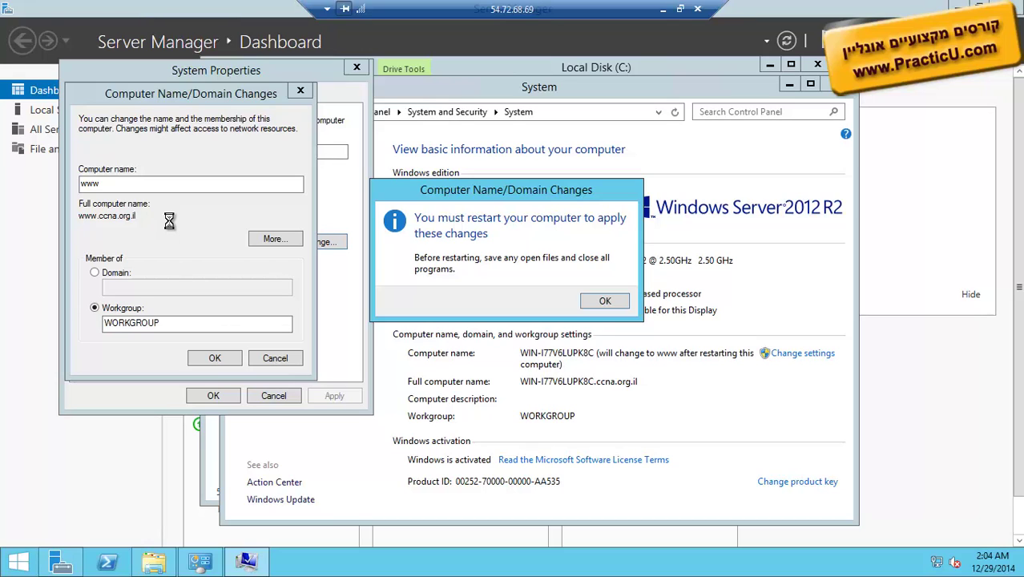
{"action": "left_click", "coordinate": [605, 300]}
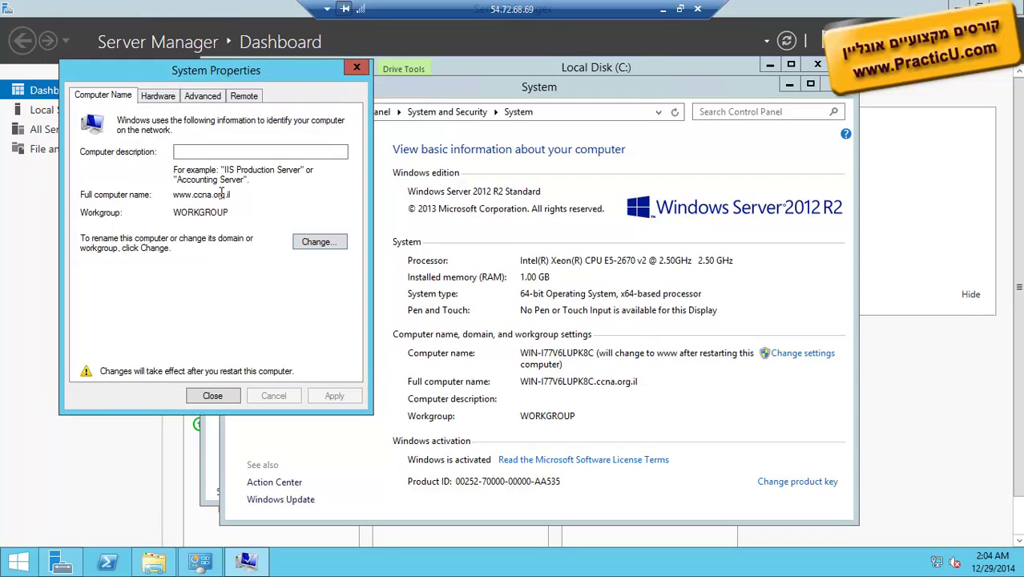
Step: Postpone the restart and switch the 8192 MB paging file to automatically managed for all drives
{"action": "left_click", "coordinate": [213, 394]}
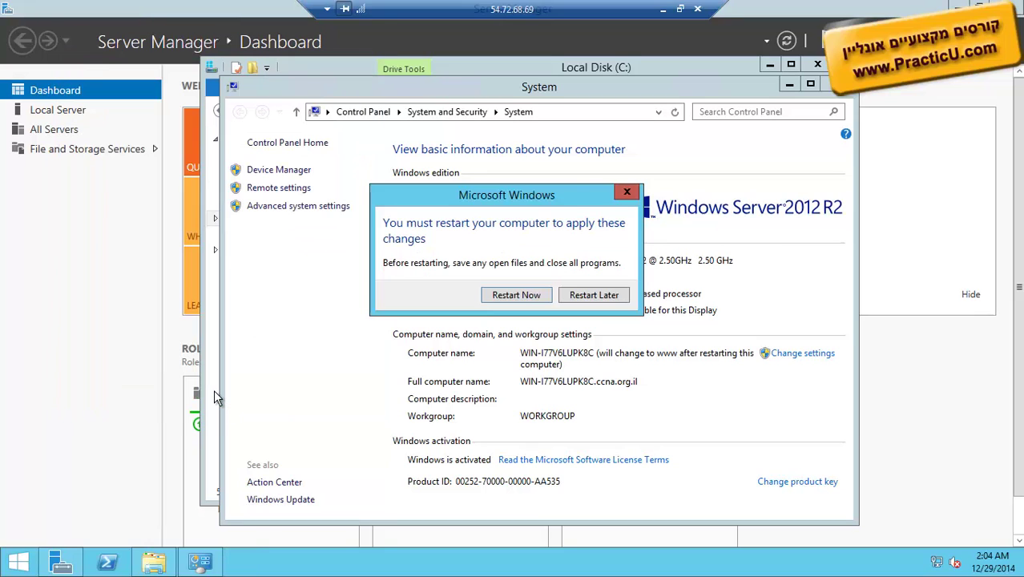
{"action": "left_click", "coordinate": [601, 296]}
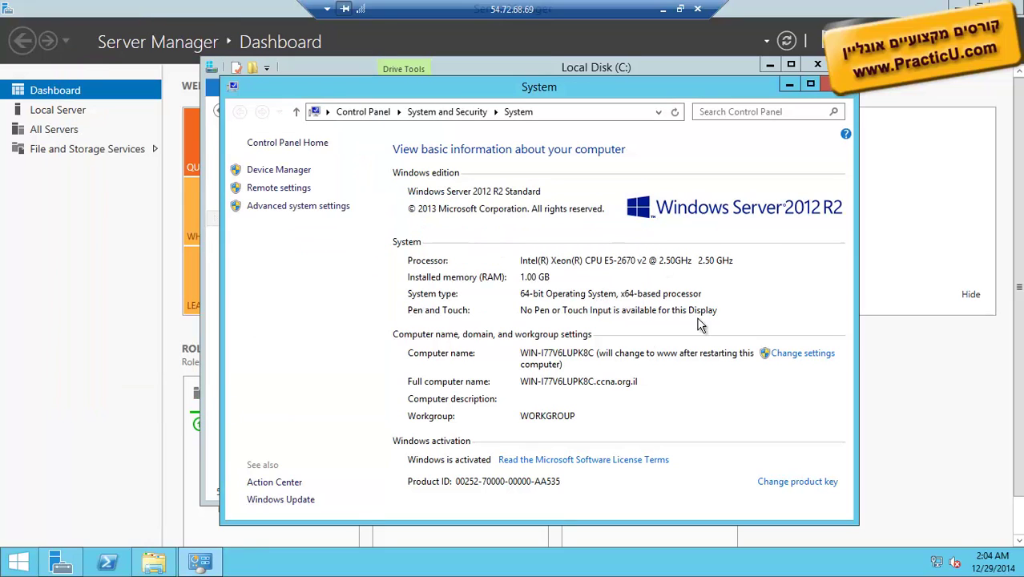
{"action": "left_click", "coordinate": [292, 206]}
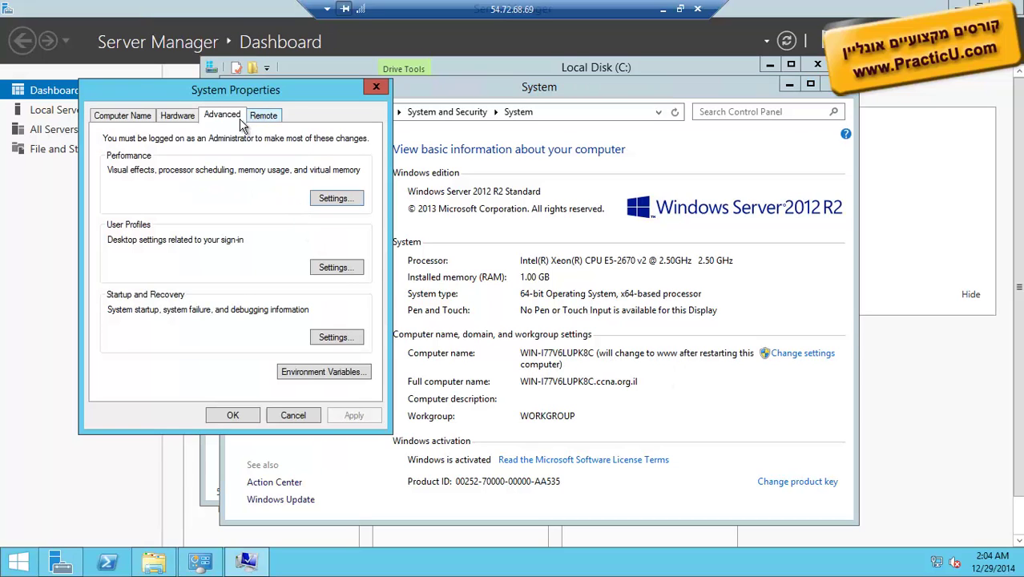
{"action": "left_click", "coordinate": [335, 198]}
{"action": "left_click_drag", "start_coordinate": [252, 149], "coordinate": [381, 141]}
{"action": "left_click", "coordinate": [354, 148]}
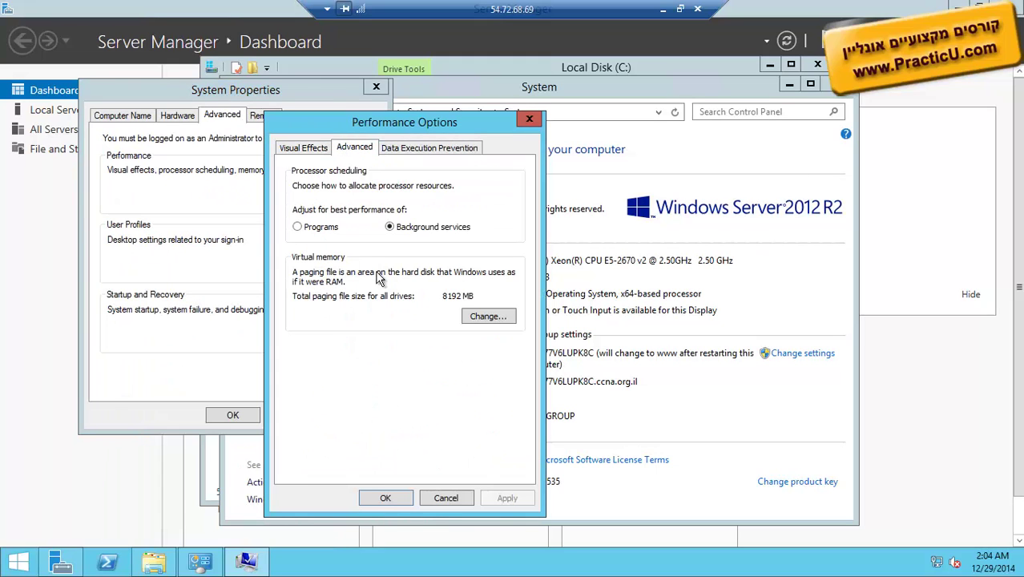
{"action": "left_click", "coordinate": [487, 317]}
{"action": "left_click_drag", "start_coordinate": [378, 160], "coordinate": [542, 174]}
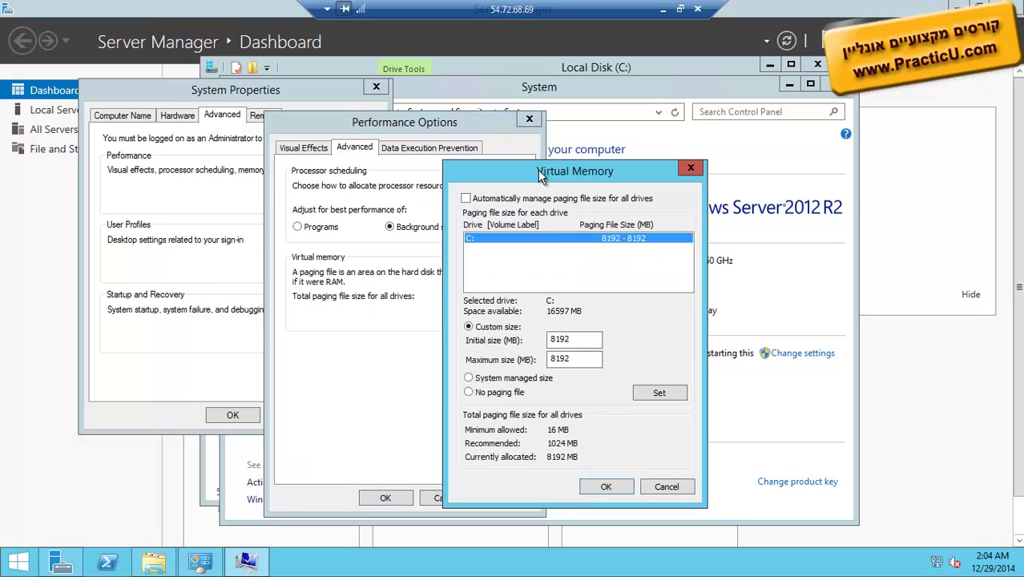
{"action": "left_click_drag", "start_coordinate": [577, 339], "coordinate": [525, 344]}
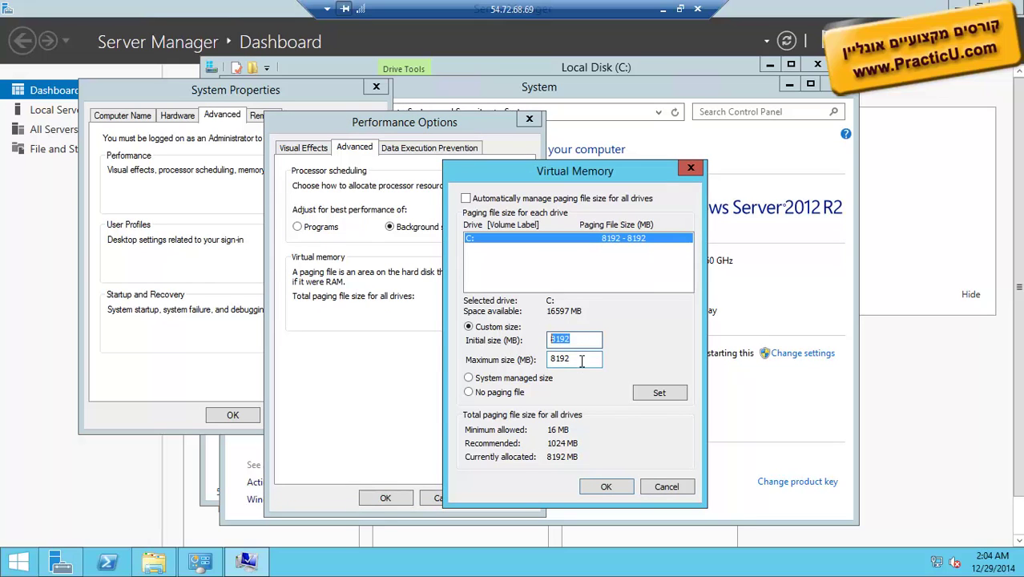
{"action": "left_click_drag", "start_coordinate": [582, 360], "coordinate": [495, 365]}
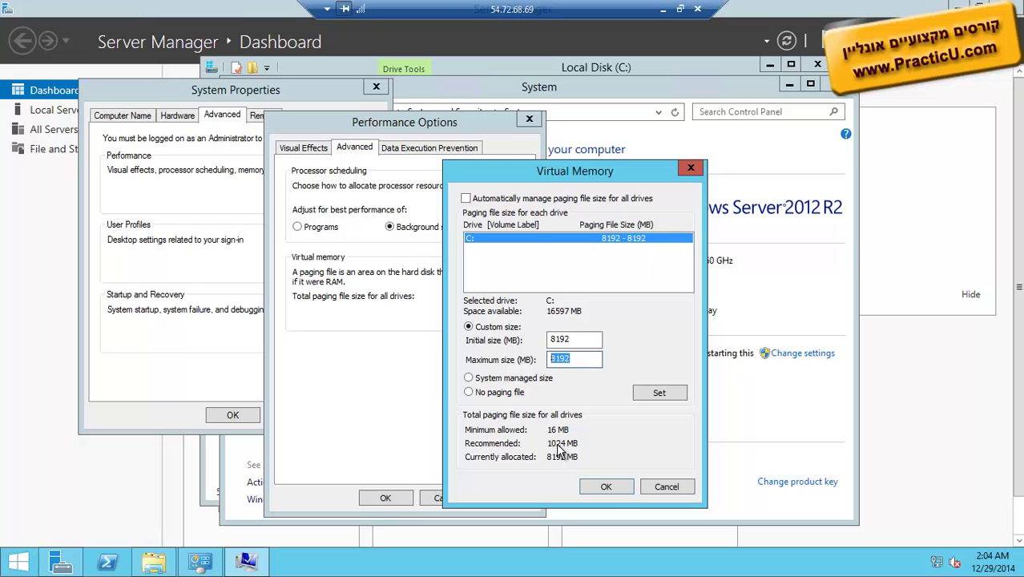
{"action": "left_click", "coordinate": [466, 199]}
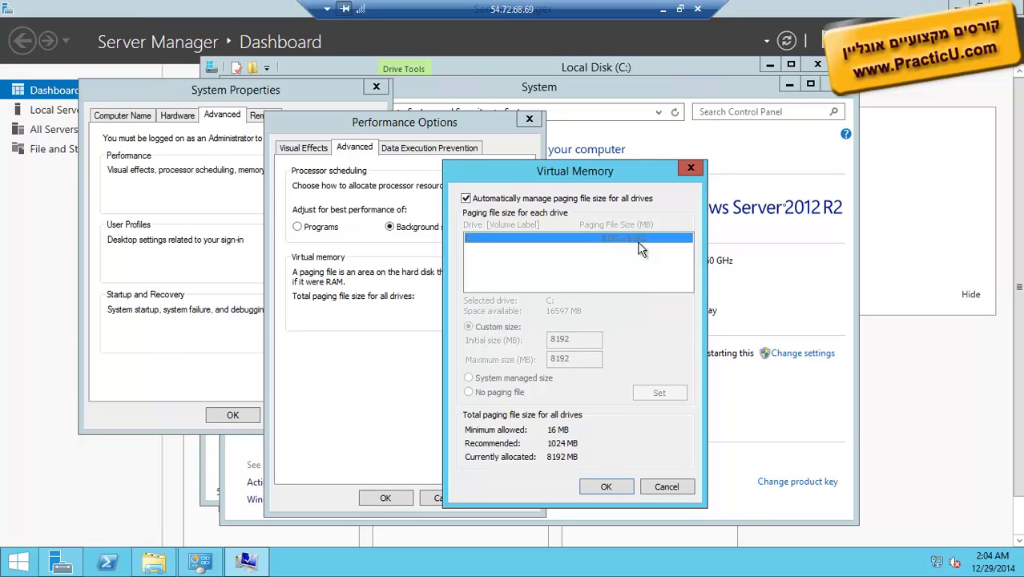
{"action": "left_click", "coordinate": [605, 488]}
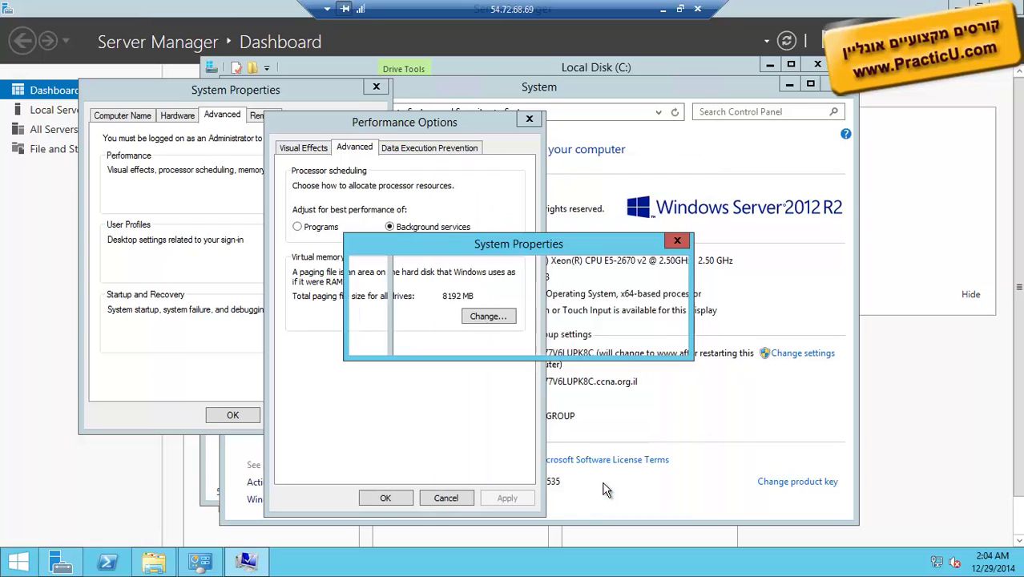
Step: Confirm the restart warnings and remaining dialogs, then restart the server now
{"action": "left_click", "coordinate": [648, 336]}
{"action": "key", "text": "super+e"}
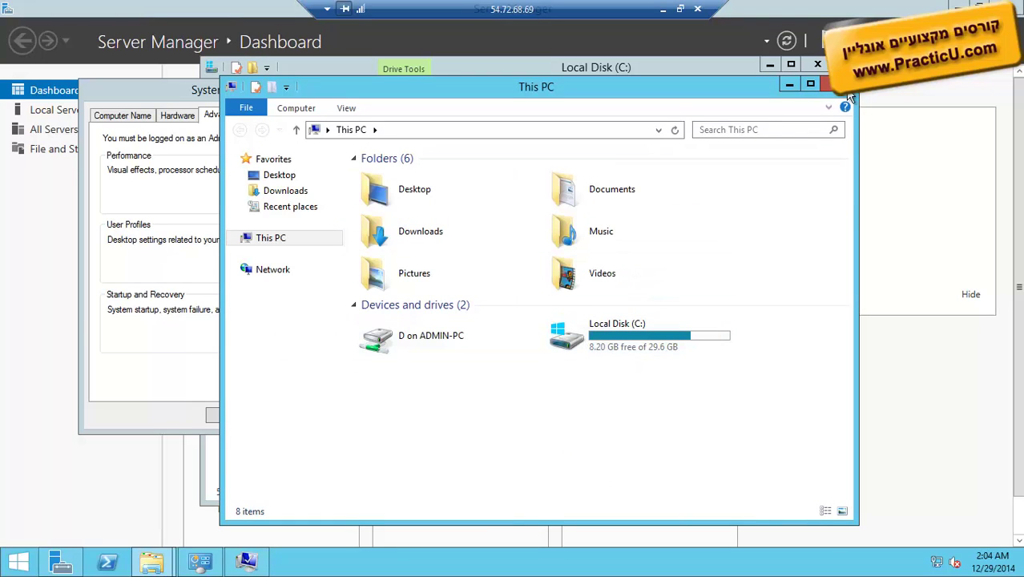
{"action": "left_click", "coordinate": [824, 83]}
{"action": "left_click", "coordinate": [663, 337]}
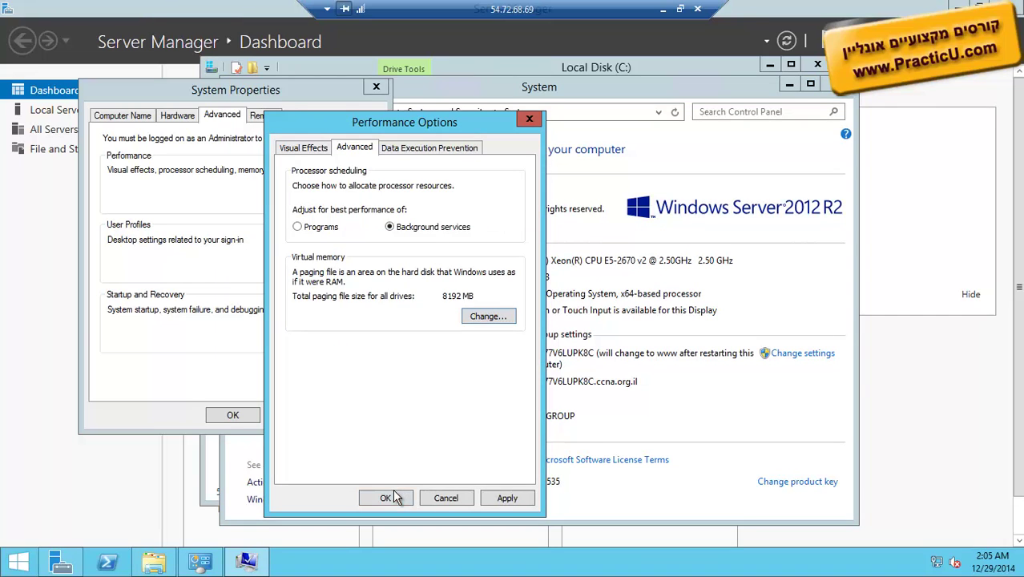
{"action": "left_click", "coordinate": [389, 494]}
{"action": "left_click", "coordinate": [252, 416]}
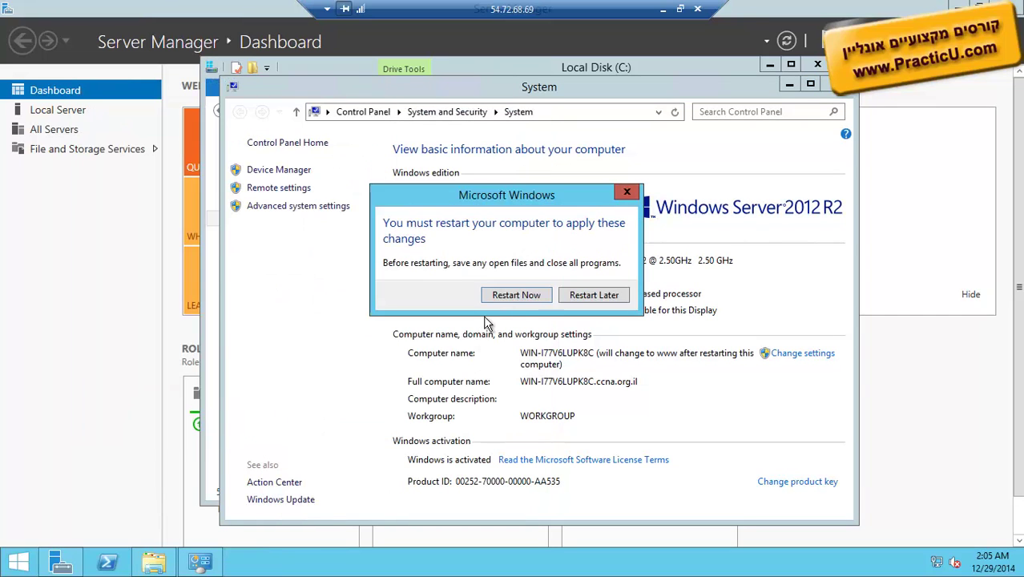
{"action": "left_click", "coordinate": [518, 297]}
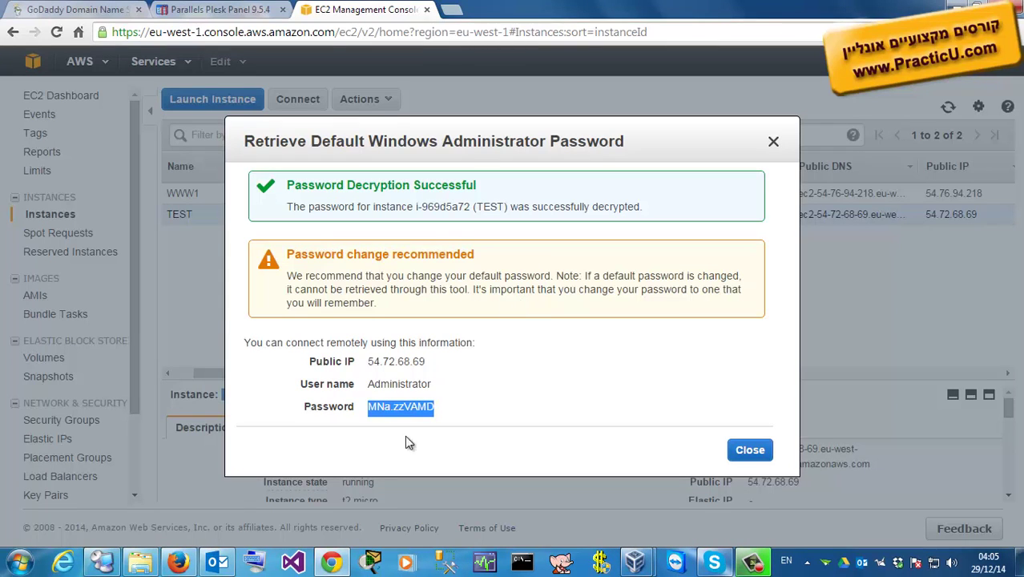
Step: Copy the decrypted Administrator password and sign in over mstsc to 54.72.68.69 with it
{"action": "right_click", "coordinate": [414, 406]}
{"action": "left_click", "coordinate": [442, 416]}
{"action": "key", "text": "super+r"}
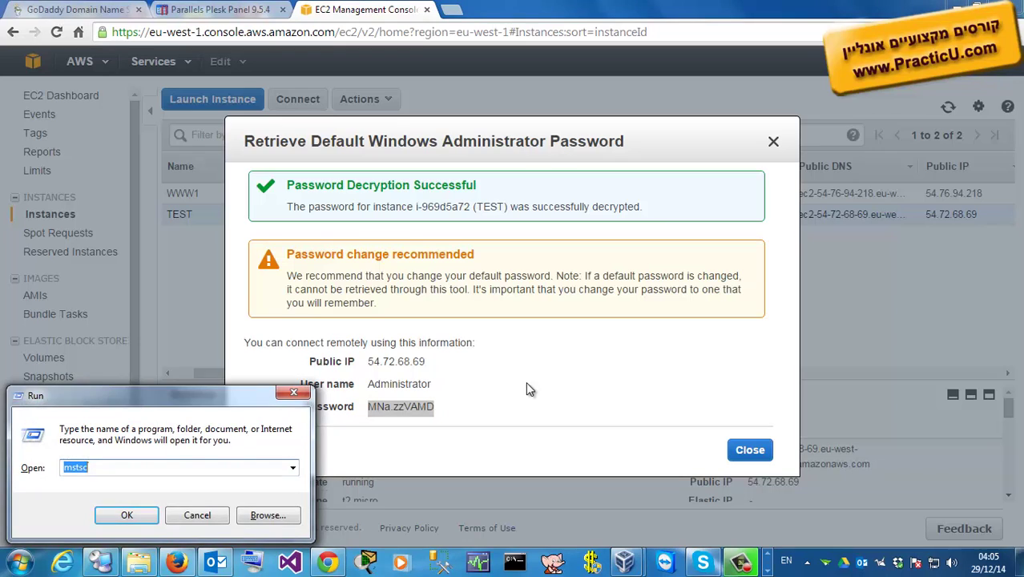
{"action": "key", "text": "Return"}
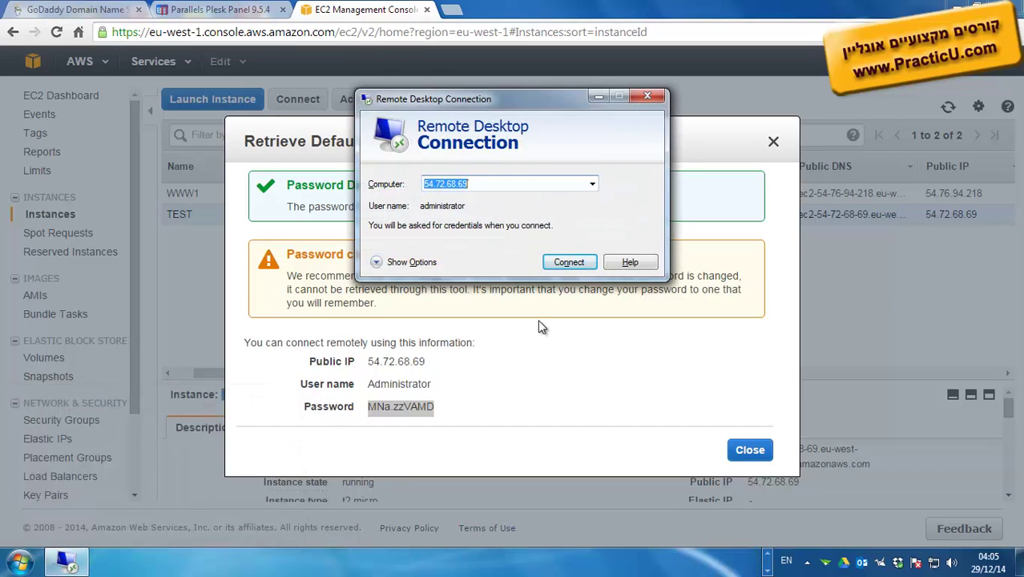
{"action": "left_click", "coordinate": [561, 265]}
{"action": "left_click", "coordinate": [595, 268]}
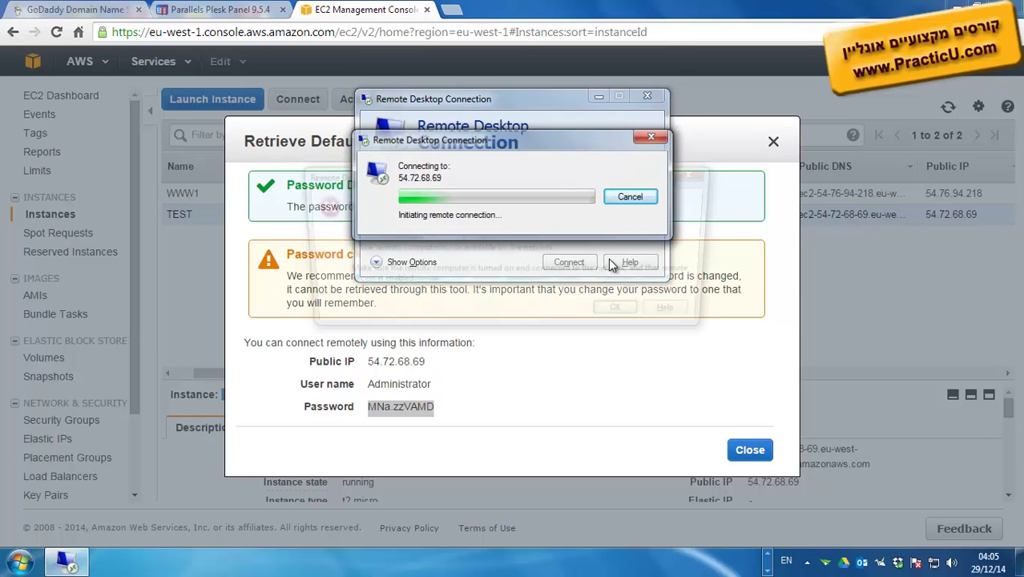
{"action": "key", "text": "ctrl+v"}
{"action": "left_click", "coordinate": [565, 264]}
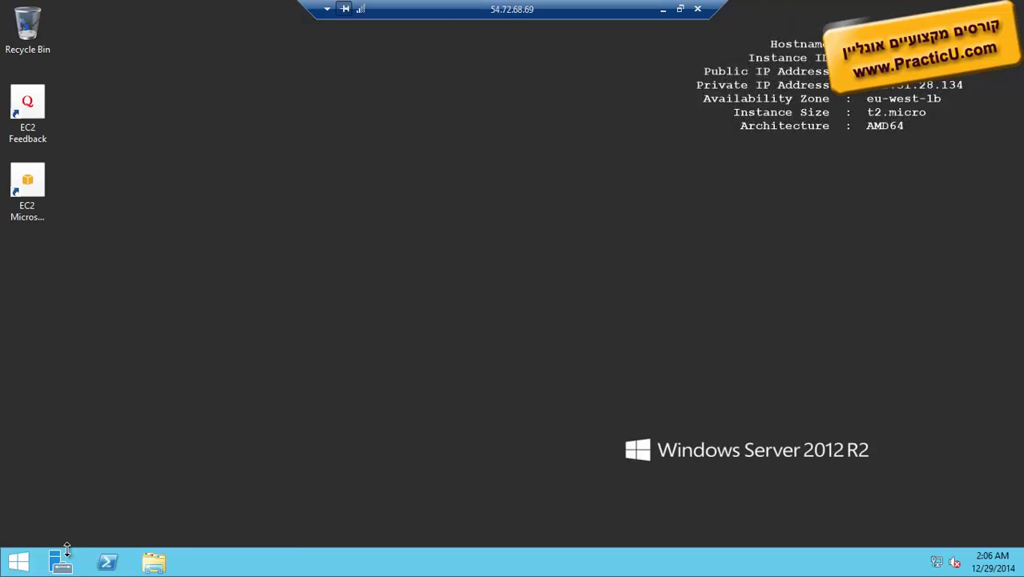
Step: Launch Computer Management from Server Manager and select Administrator under Local Users and Groups
{"action": "left_click", "coordinate": [68, 559]}
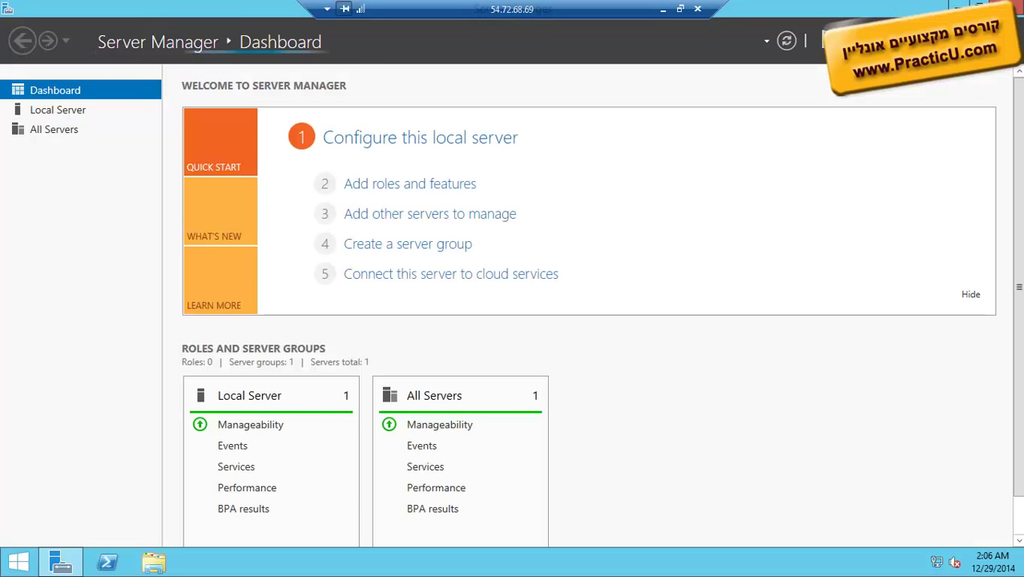
{"action": "left_click", "coordinate": [879, 42]}
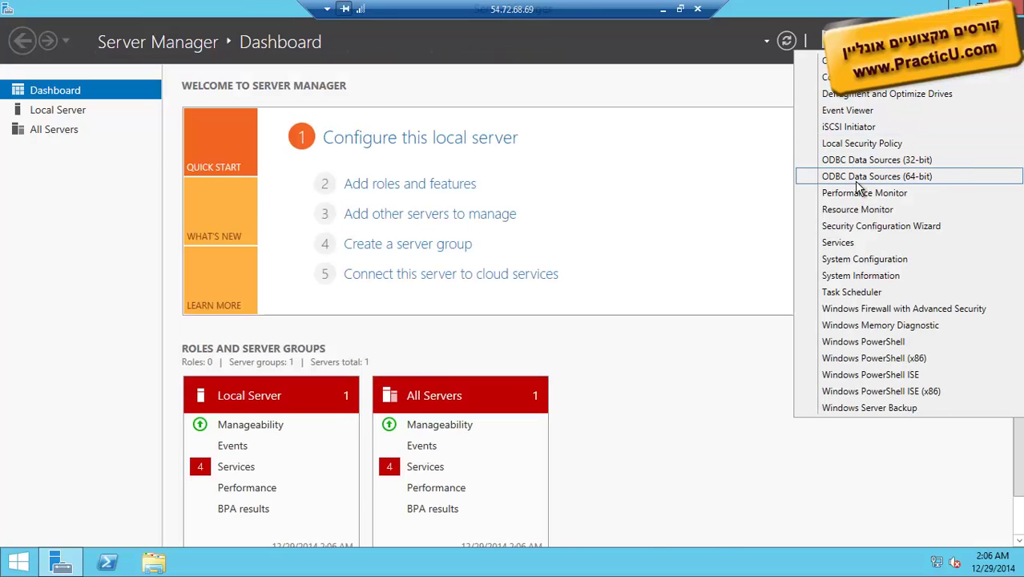
{"action": "left_click", "coordinate": [854, 78]}
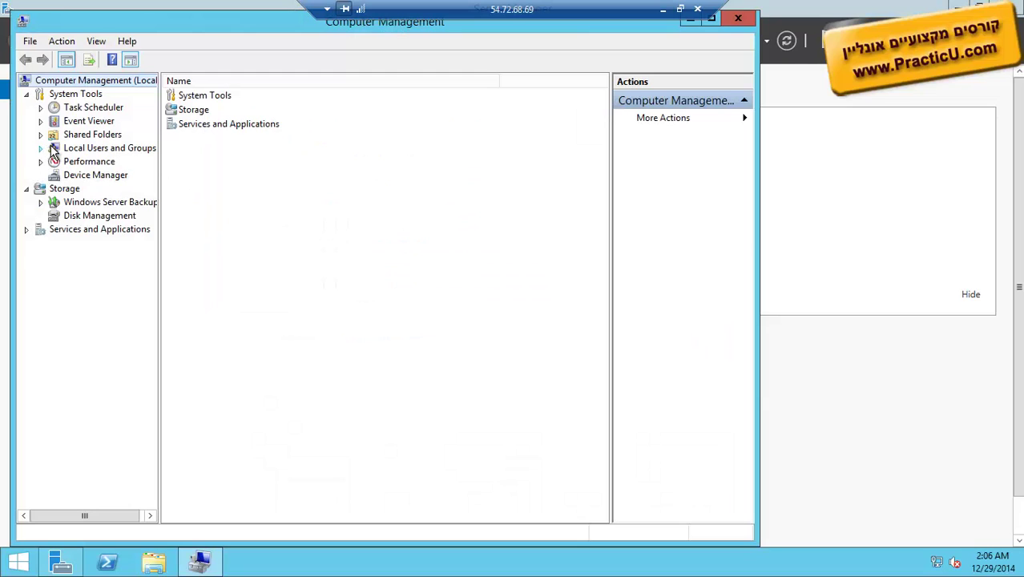
{"action": "left_click", "coordinate": [40, 148]}
{"action": "left_click", "coordinate": [84, 161]}
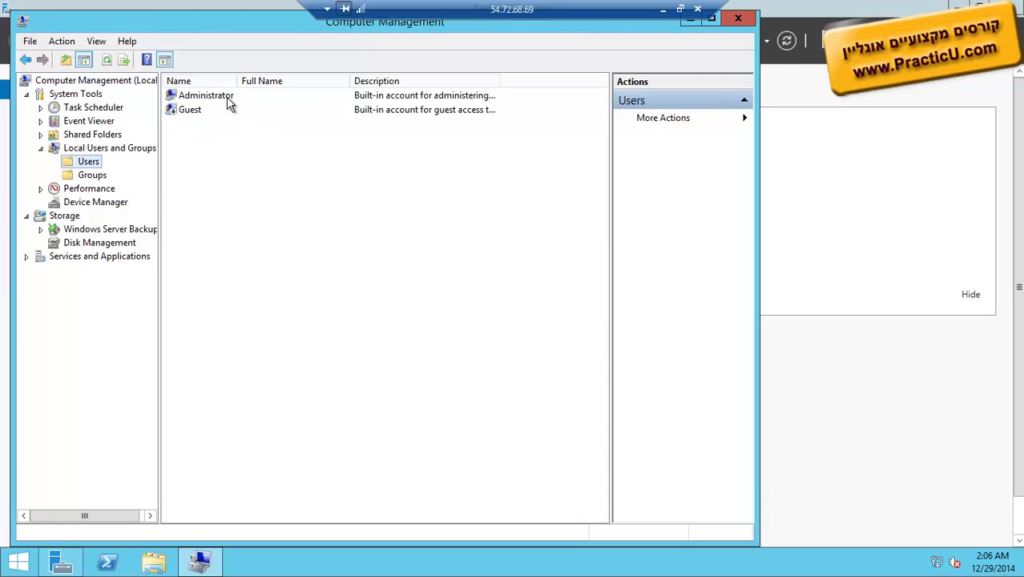
Step: Set and confirm a new Administrator password, then close Computer Management
{"action": "right_click", "coordinate": [228, 97]}
{"action": "left_click", "coordinate": [253, 107]}
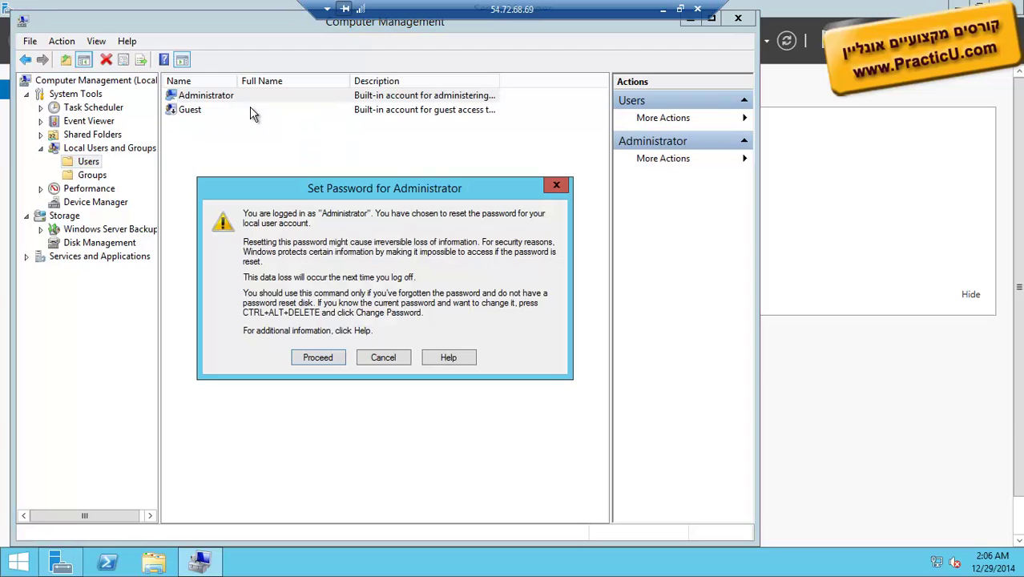
{"action": "key", "text": "Return"}
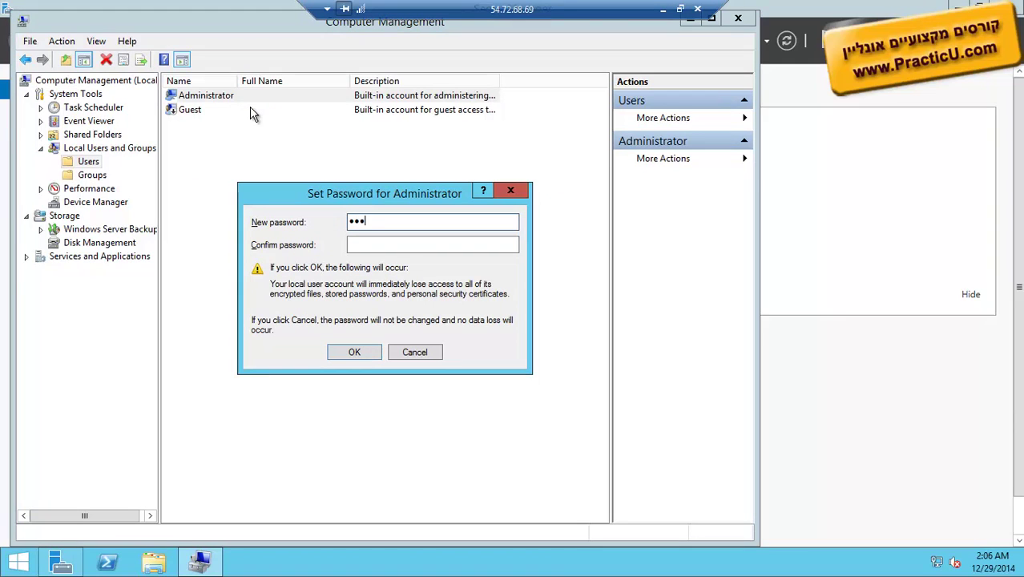
{"action": "key", "text": "Tab"}
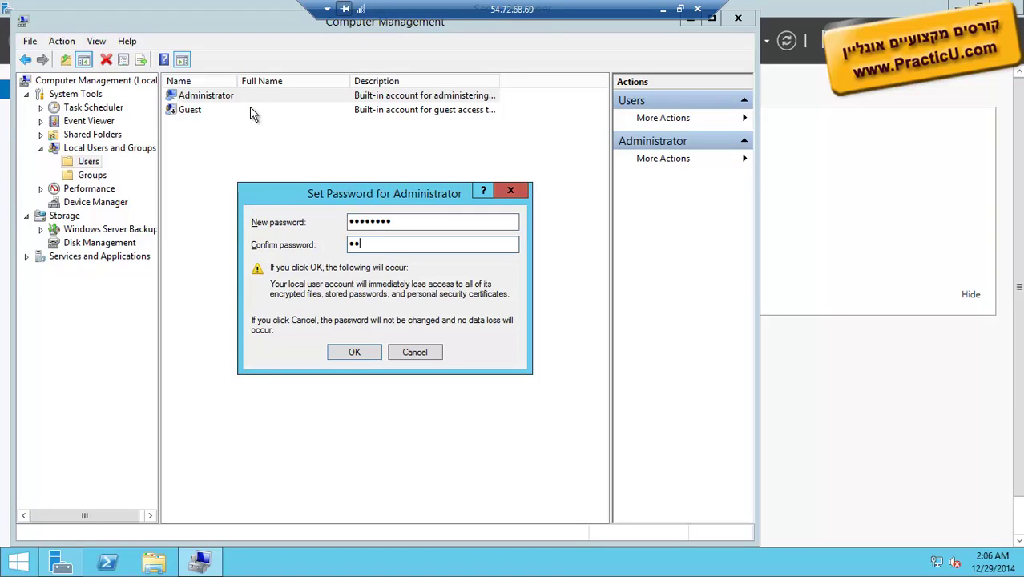
{"action": "left_click", "coordinate": [339, 355]}
{"action": "left_click", "coordinate": [439, 318]}
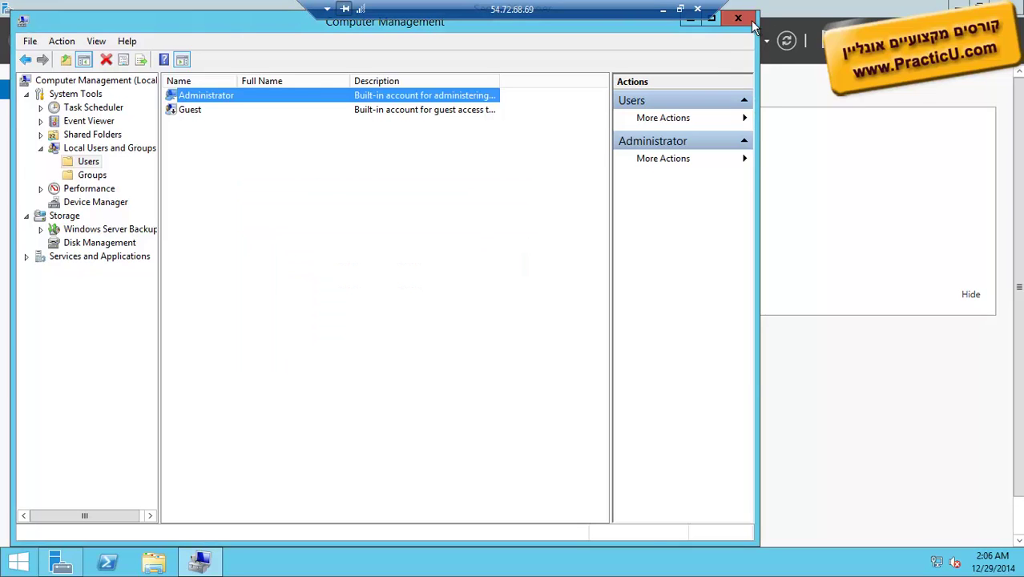
{"action": "left_click", "coordinate": [737, 17]}
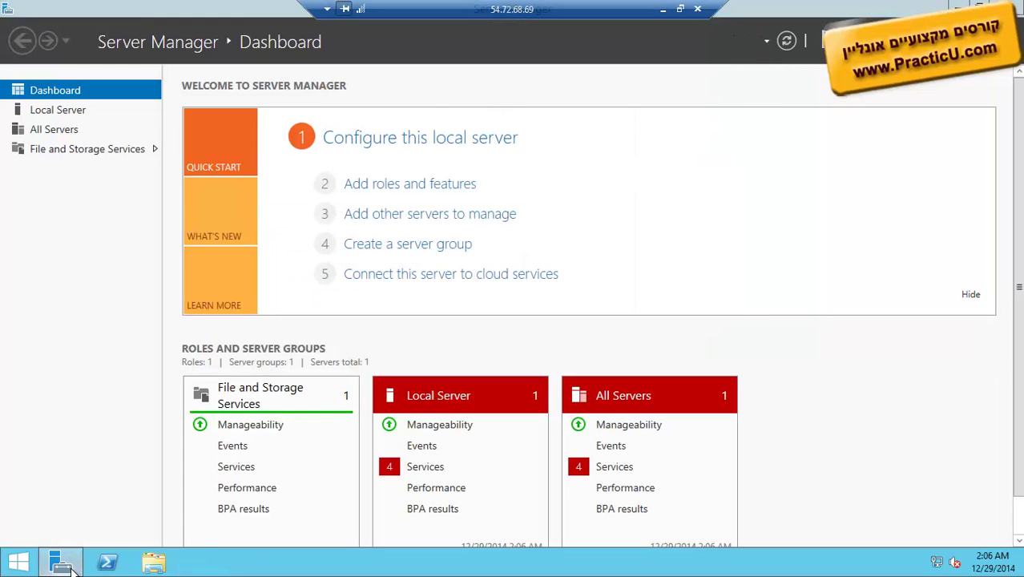
Step: Minimize Server Manager, open File Explorer at This PC, and select Local Disk (C:)
{"action": "left_click", "coordinate": [71, 568]}
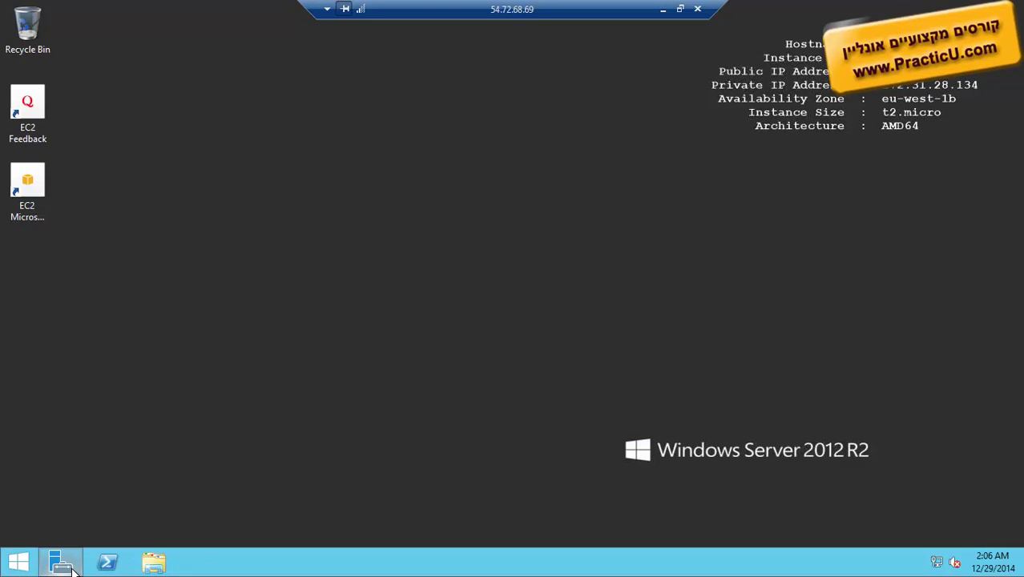
{"action": "key", "text": "super"}
{"action": "key", "text": "super"}
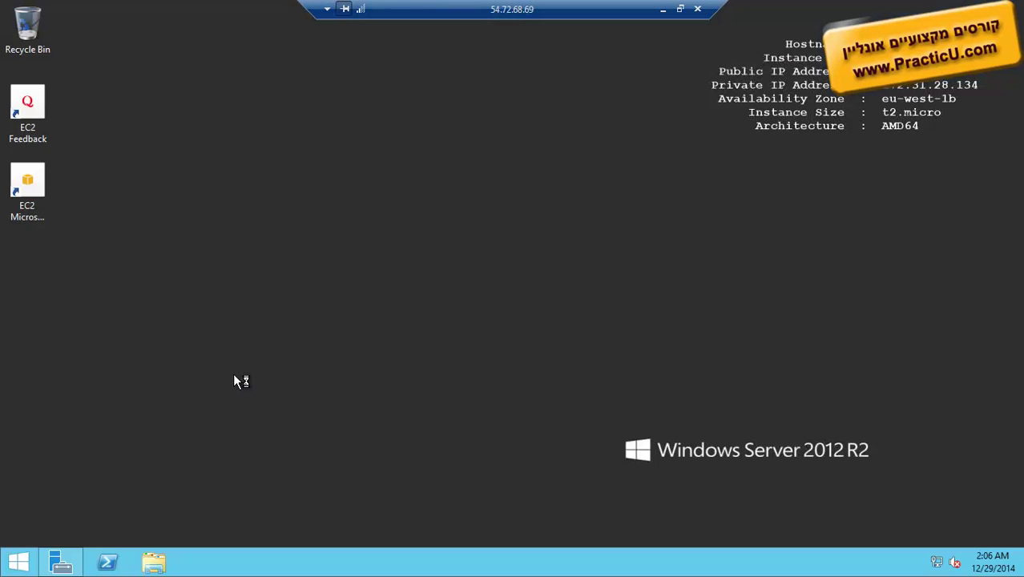
{"action": "key", "text": "super+e"}
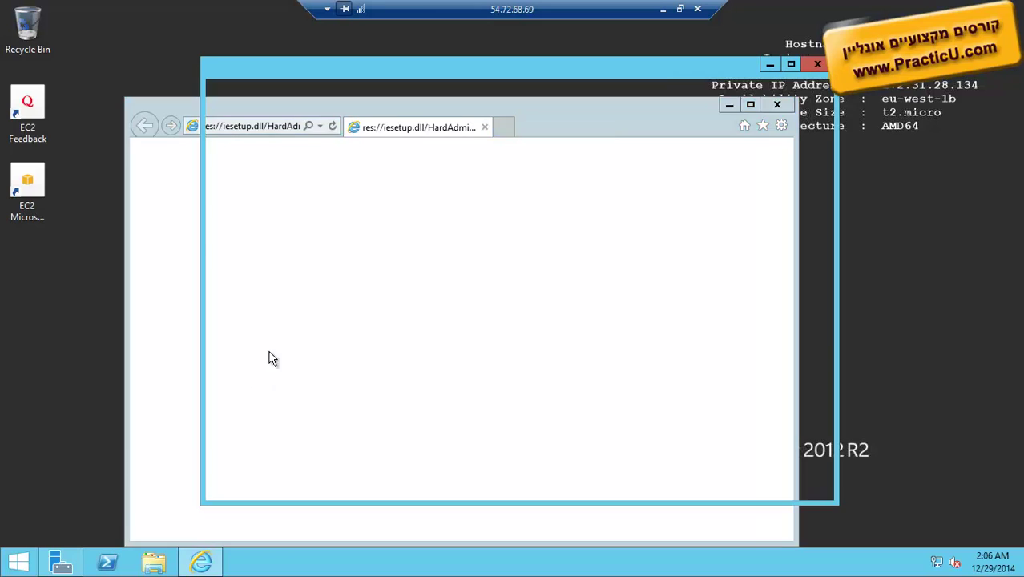
{"action": "left_click", "coordinate": [557, 330]}
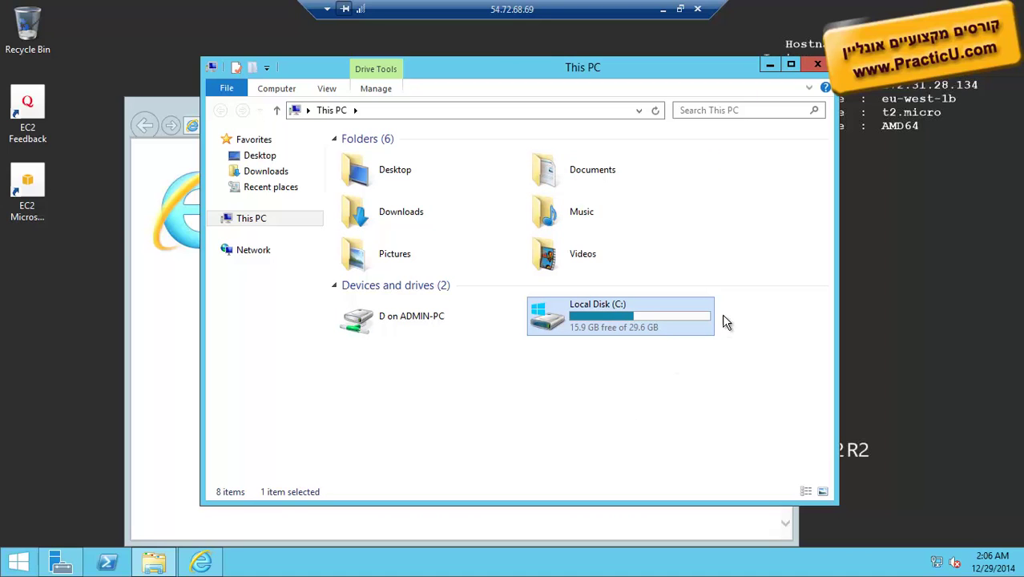
Step: Close the This PC window and bring the Server Manager dashboard back to the front
{"action": "left_click", "coordinate": [819, 64]}
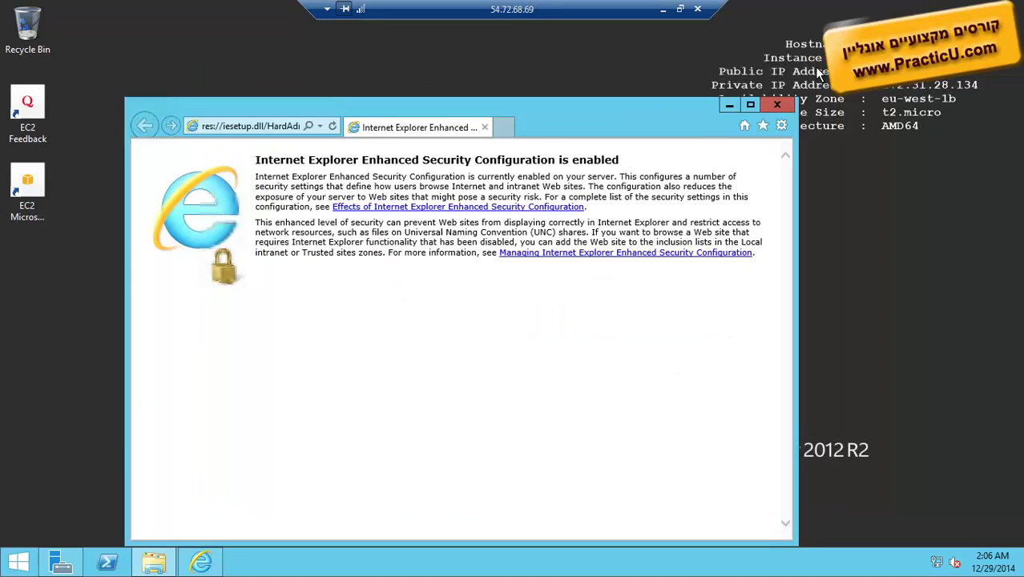
{"action": "left_click_drag", "start_coordinate": [600, 102], "coordinate": [626, 56]}
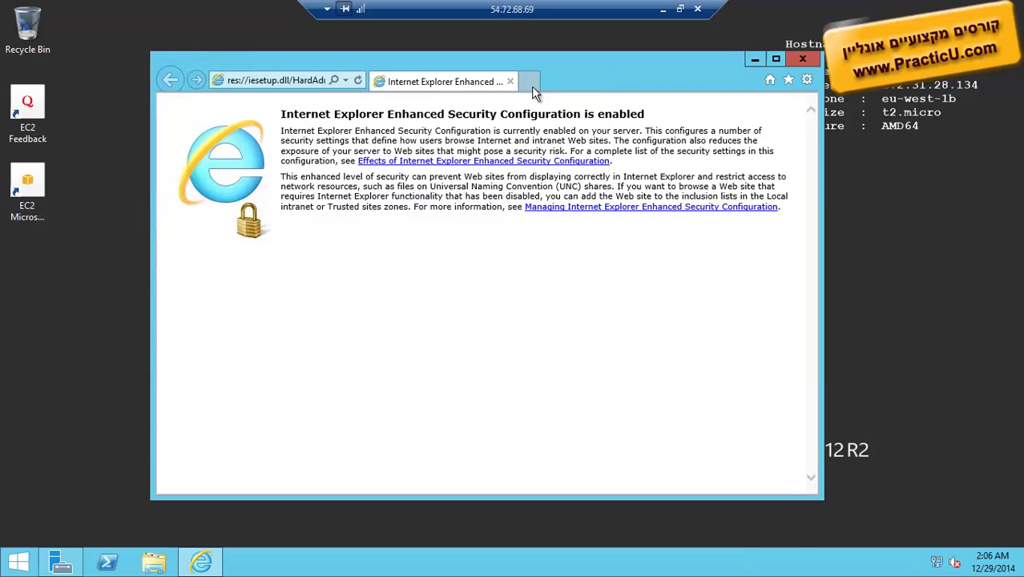
{"action": "left_click", "coordinate": [285, 81]}
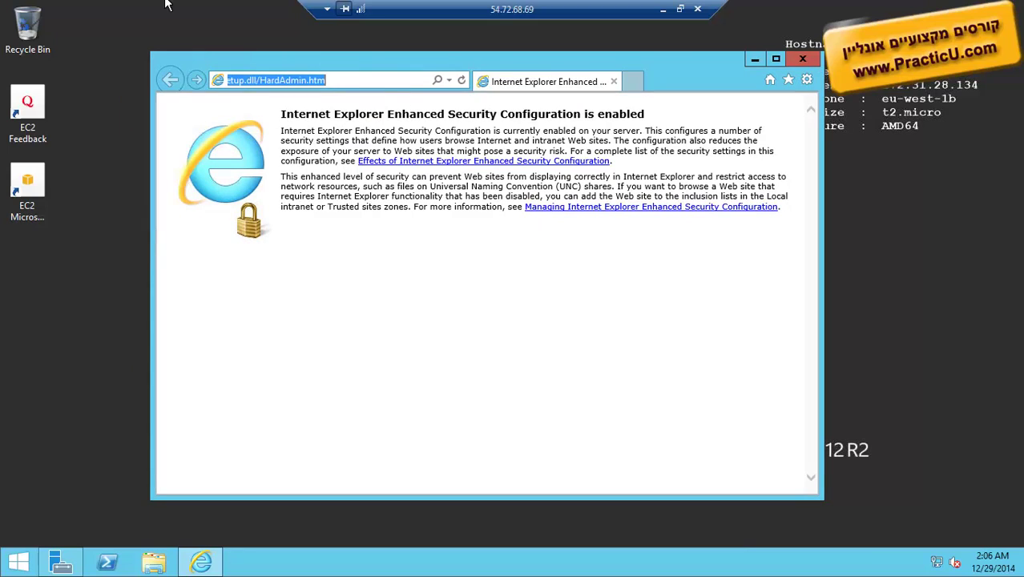
{"action": "left_click", "coordinate": [61, 562]}
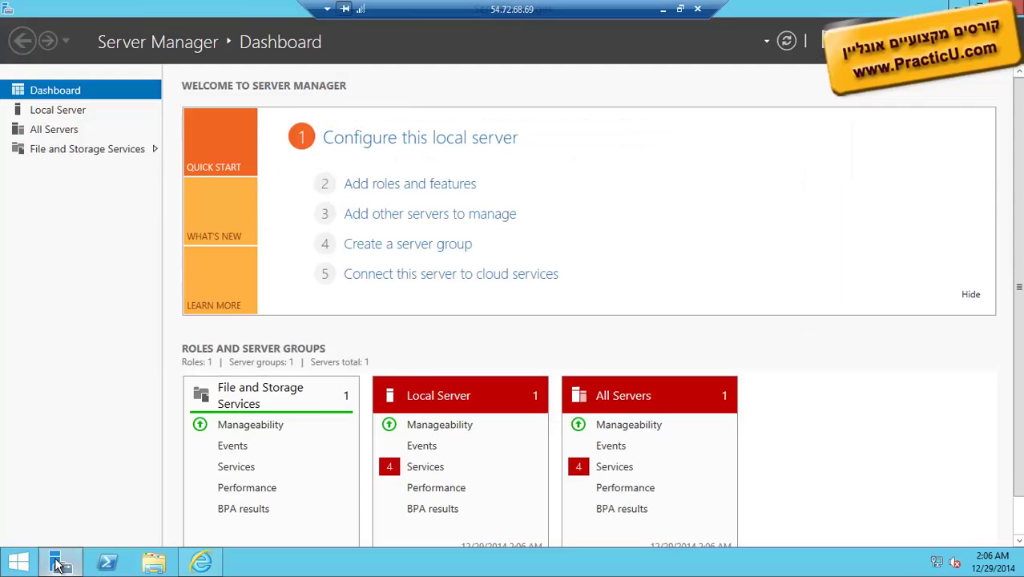
{"action": "left_click", "coordinate": [60, 562]}
{"action": "left_click", "coordinate": [60, 563]}
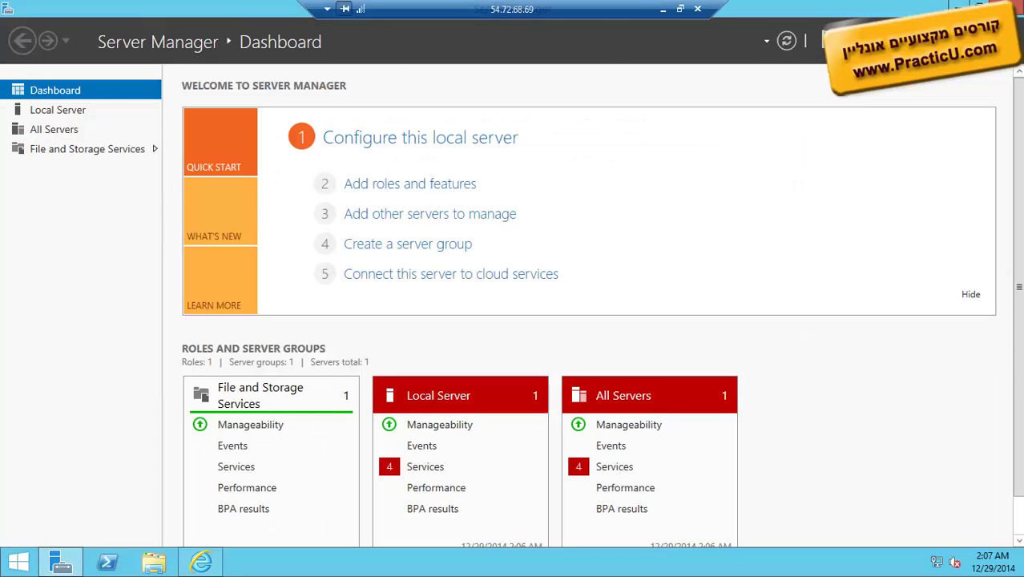
Step: Turn IE Enhanced Security Configuration off from the Local Server properties
{"action": "left_click", "coordinate": [68, 108]}
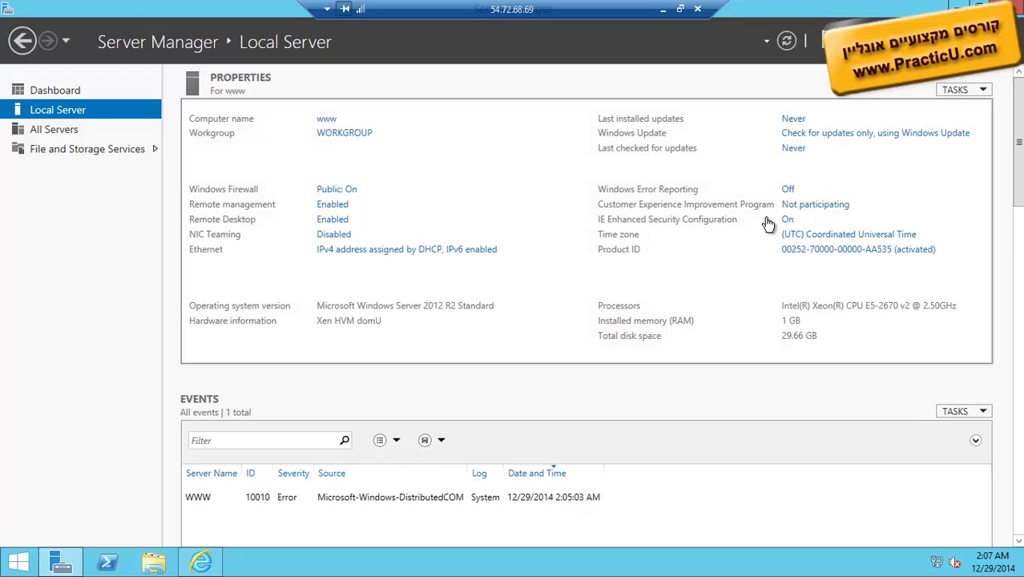
{"action": "left_click", "coordinate": [787, 221]}
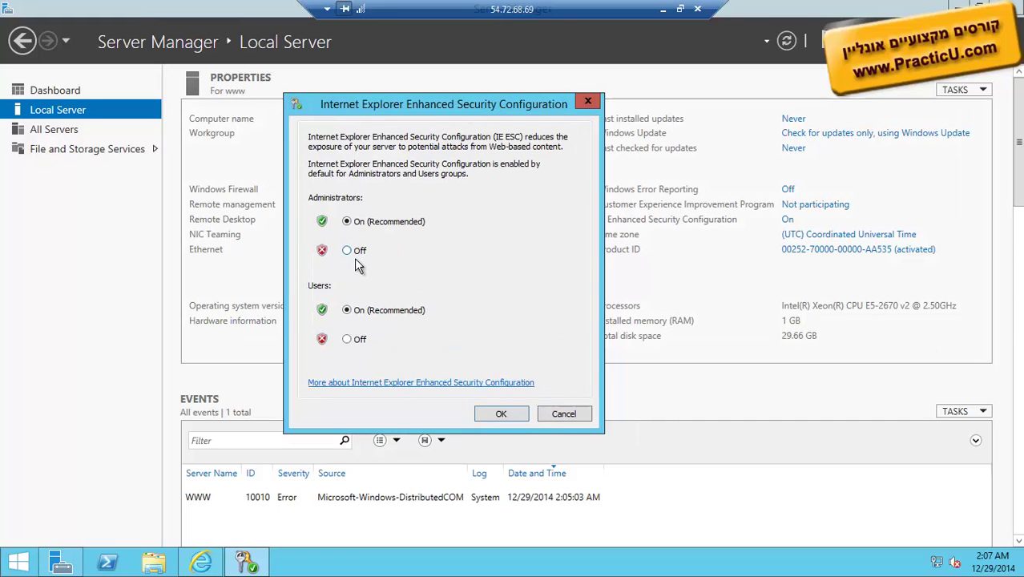
{"action": "left_click", "coordinate": [501, 414]}
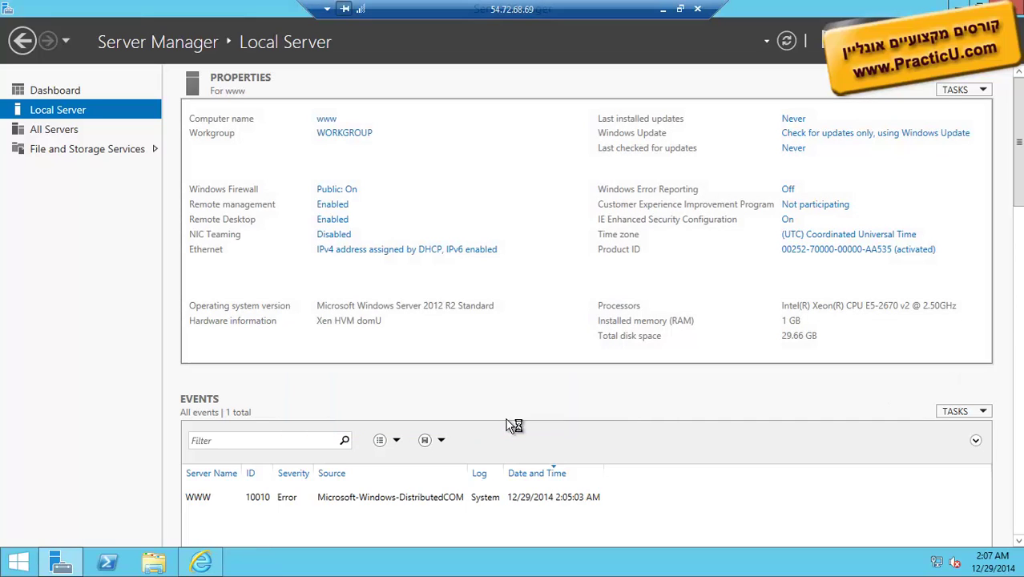
Step: Relaunch Internet Explorer from the Start screen and open its taskbar jump list
{"action": "left_click", "coordinate": [206, 563]}
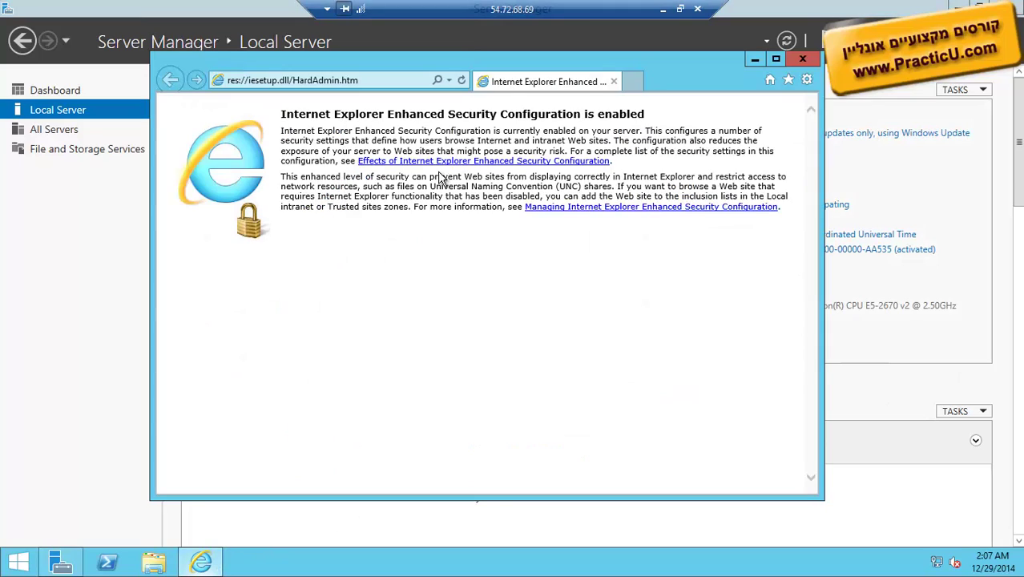
{"action": "left_click", "coordinate": [801, 59]}
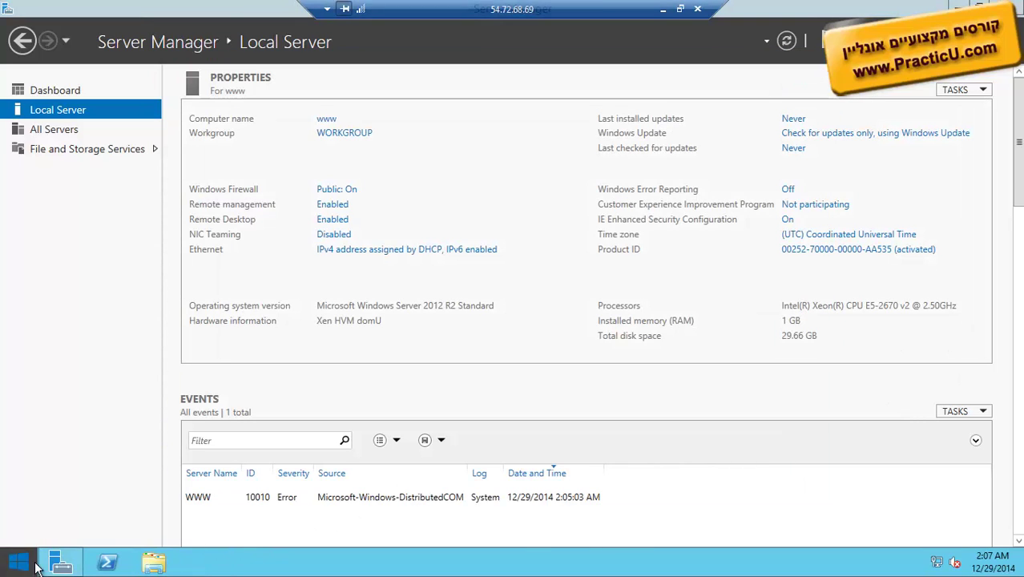
{"action": "left_click", "coordinate": [30, 567]}
{"action": "left_click", "coordinate": [230, 372]}
{"action": "right_click", "coordinate": [204, 567]}
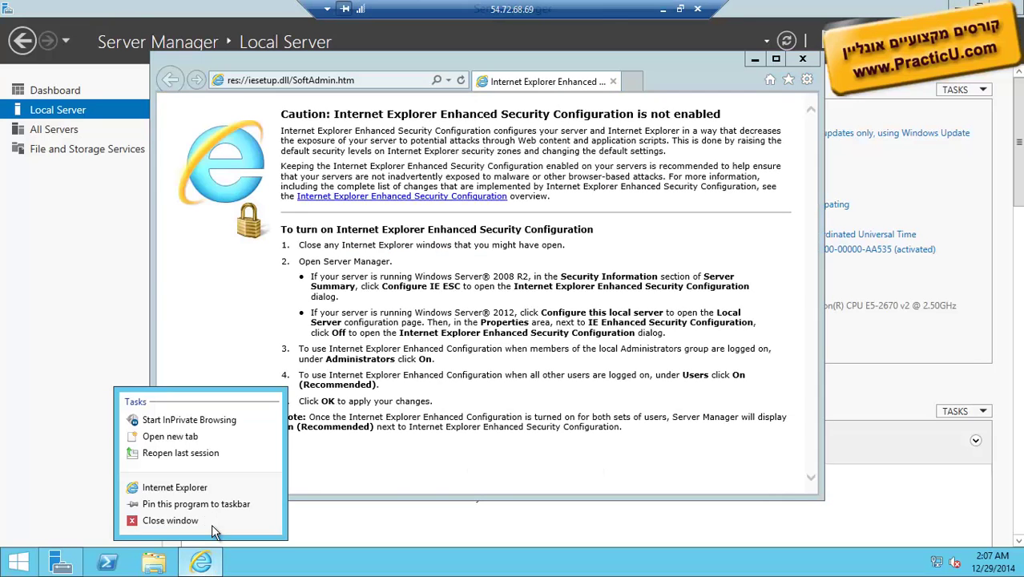
Step: Pin Internet Explorer, search 'microsft web installer', then download and run the Web Platform Installer
{"action": "left_click", "coordinate": [196, 503]}
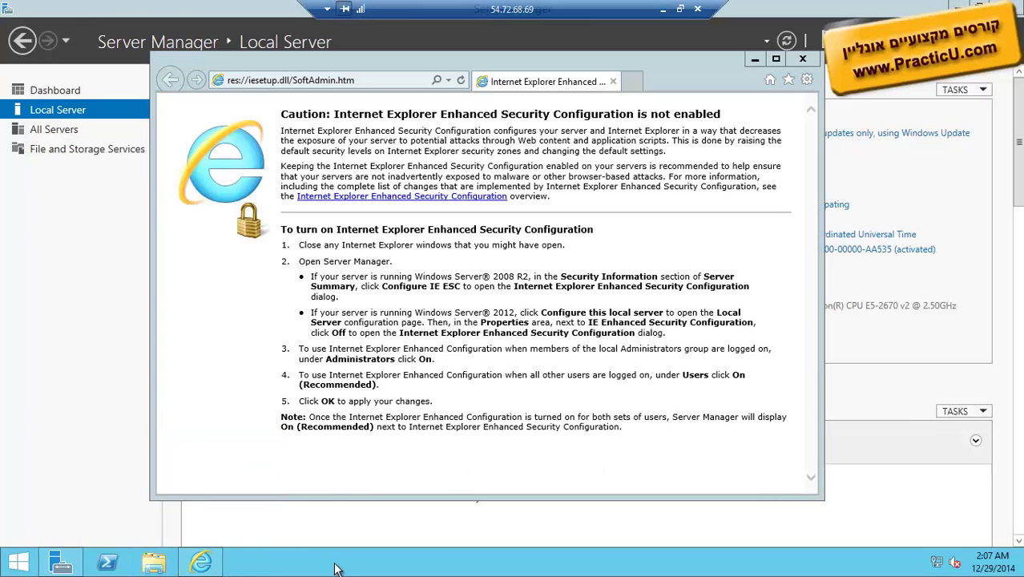
{"action": "left_click", "coordinate": [369, 80]}
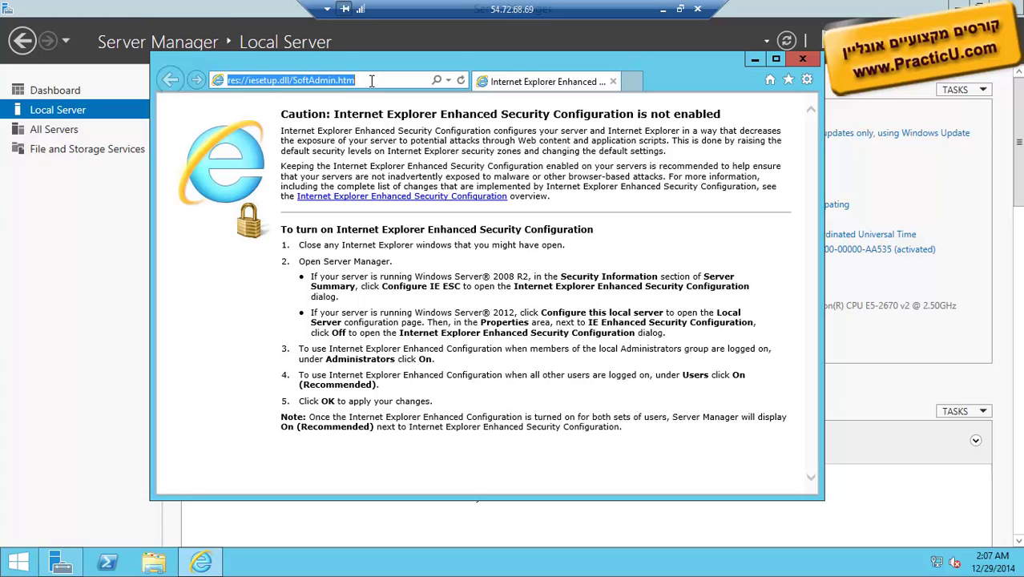
{"action": "type", "text": "microsft web i"}
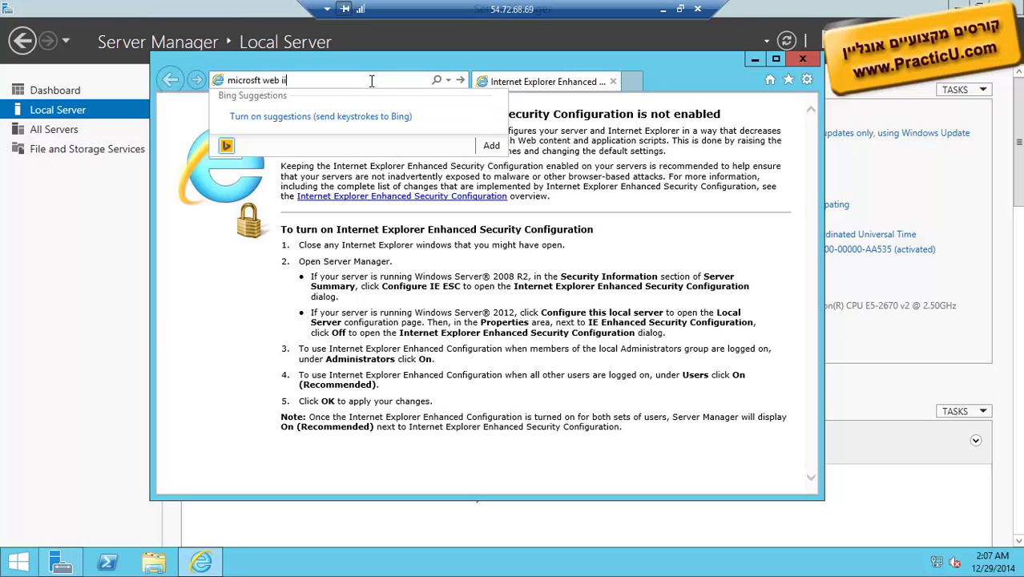
{"action": "type", "text": "nstaller"}
{"action": "key", "text": "Return"}
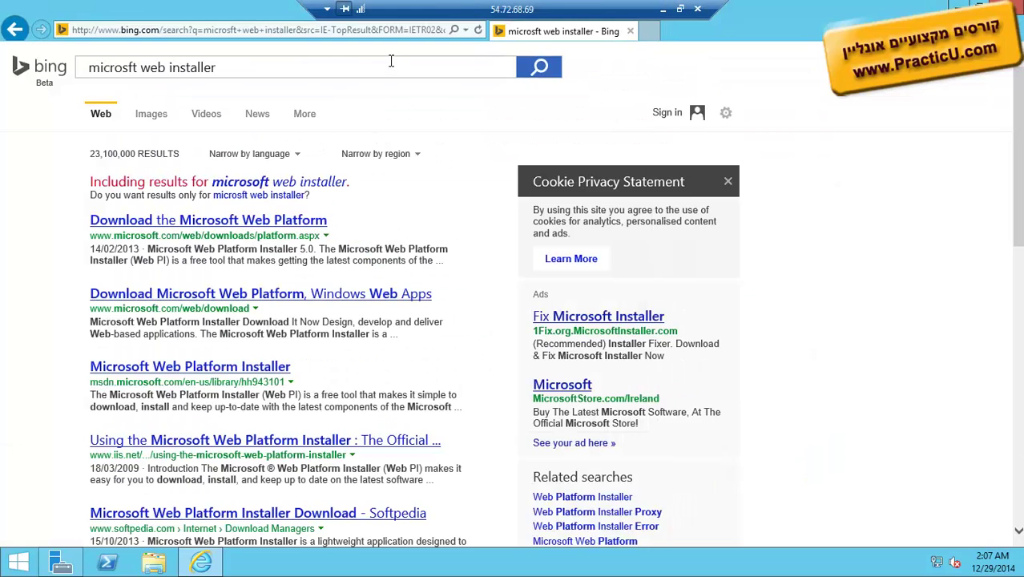
{"action": "left_click", "coordinate": [213, 222]}
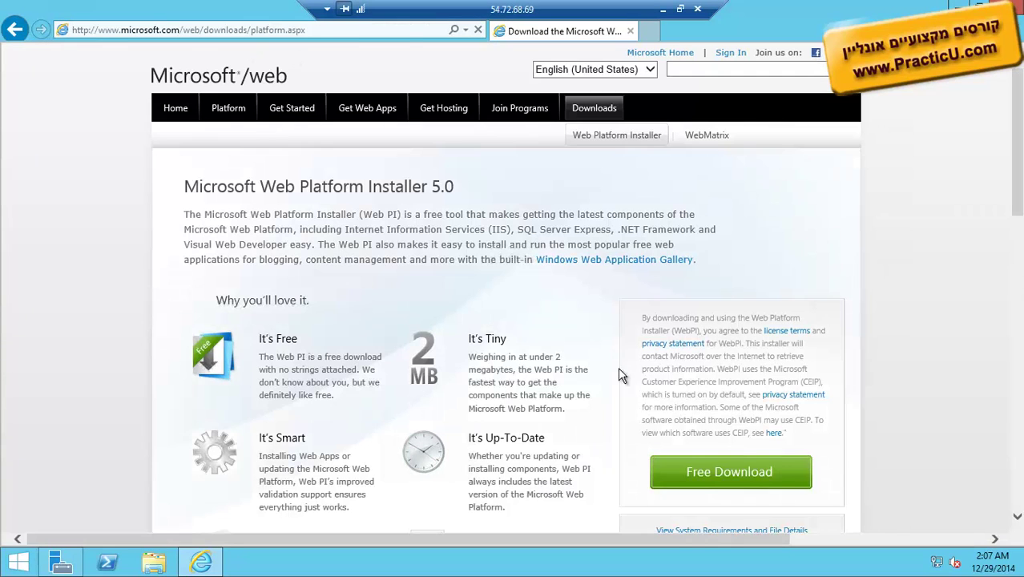
{"action": "left_click", "coordinate": [699, 474]}
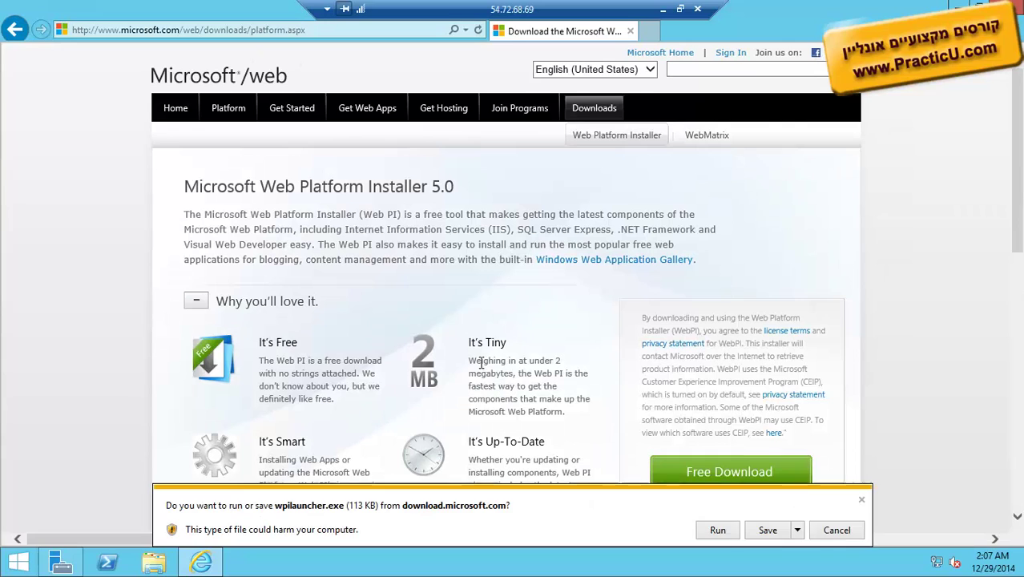
{"action": "left_click", "coordinate": [718, 530]}
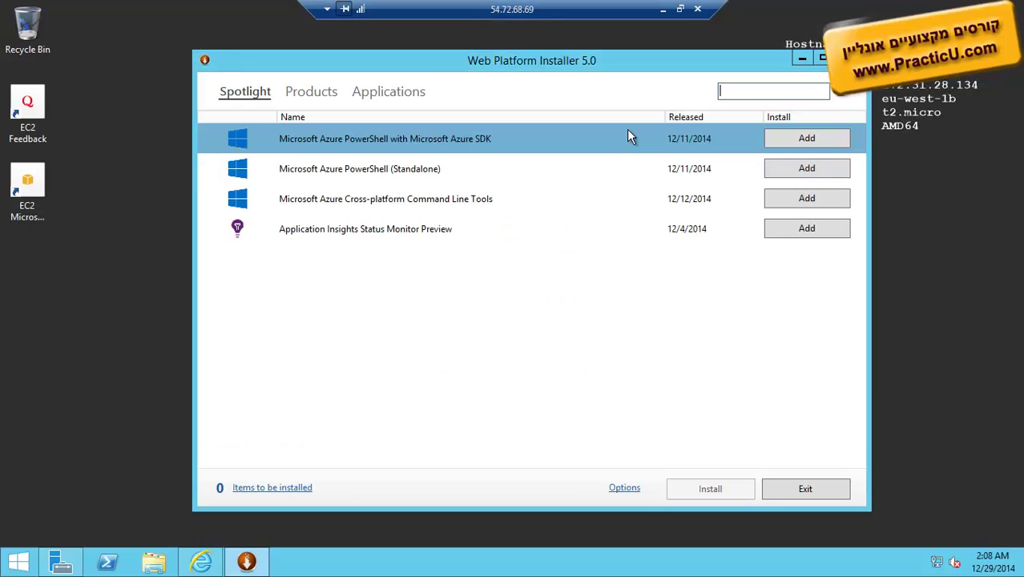
Step: Search the catalog for 'wordpress', add WordPress to the list, and start installing
{"action": "type", "text": "wordpress"}
{"action": "key", "text": "Return"}
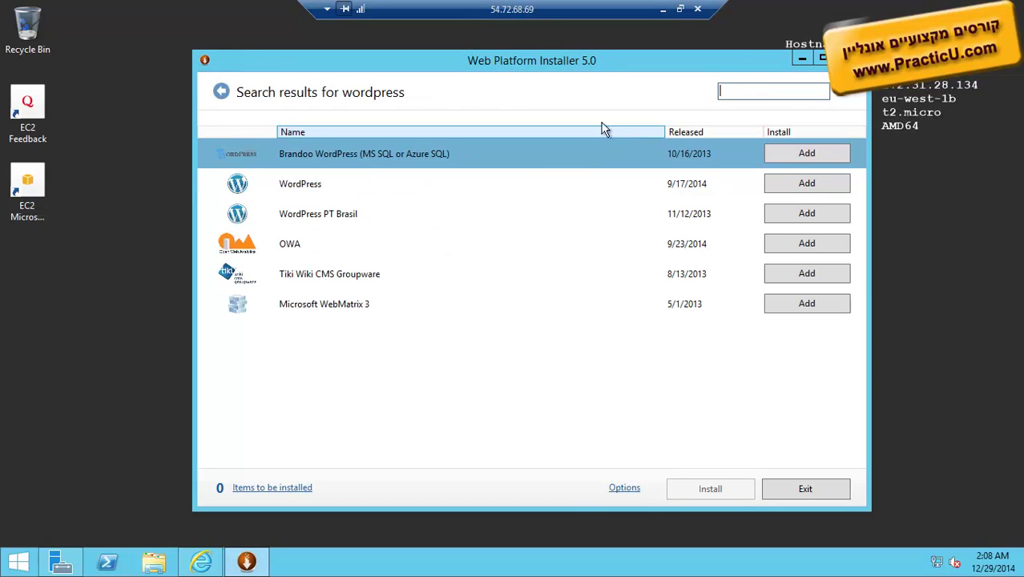
{"action": "left_click", "coordinate": [299, 185]}
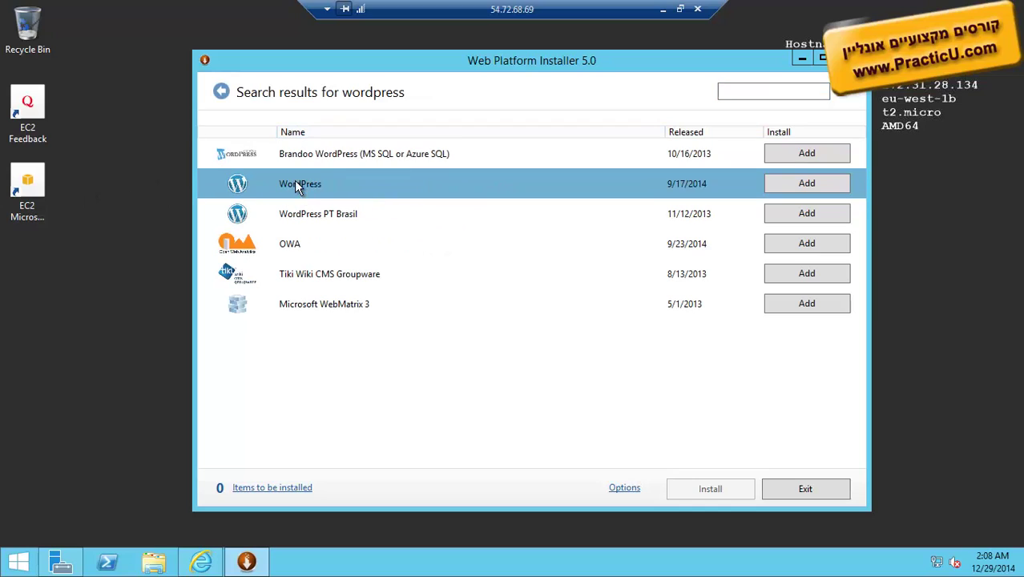
{"action": "left_click", "coordinate": [804, 184]}
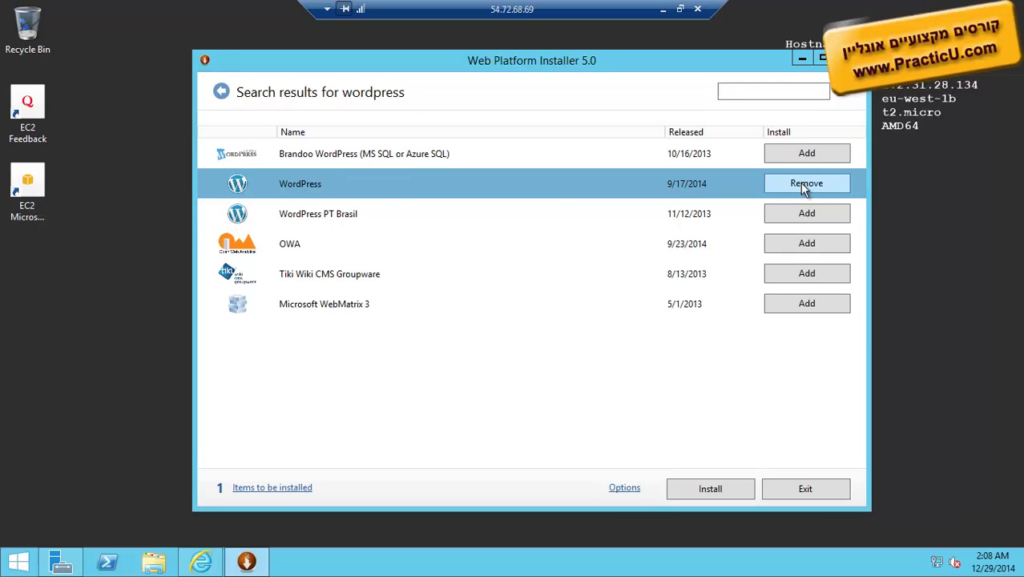
{"action": "left_click", "coordinate": [705, 492]}
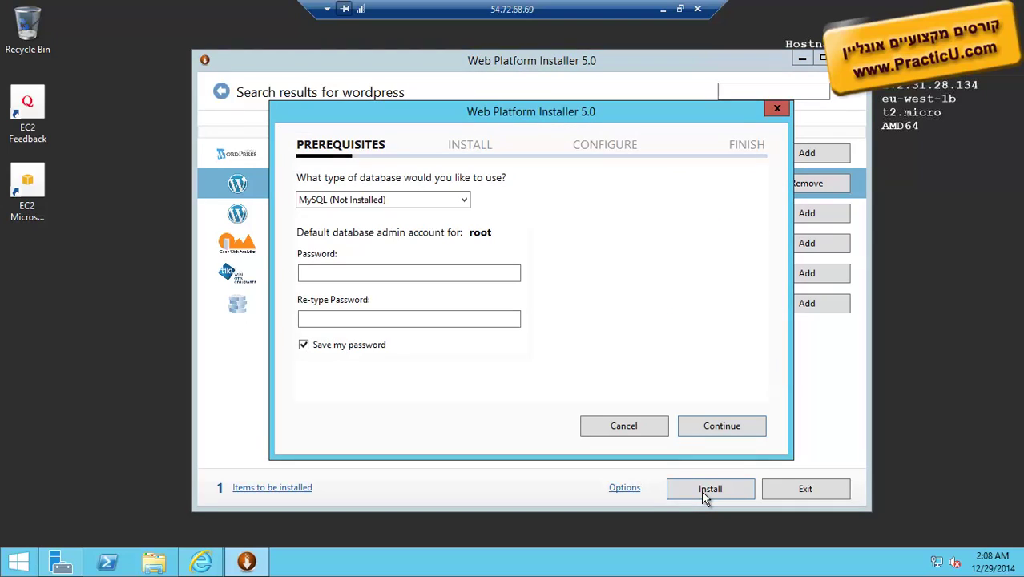
Step: Enter and confirm the MySQL root password, then continue to the license terms
{"action": "left_click", "coordinate": [439, 270]}
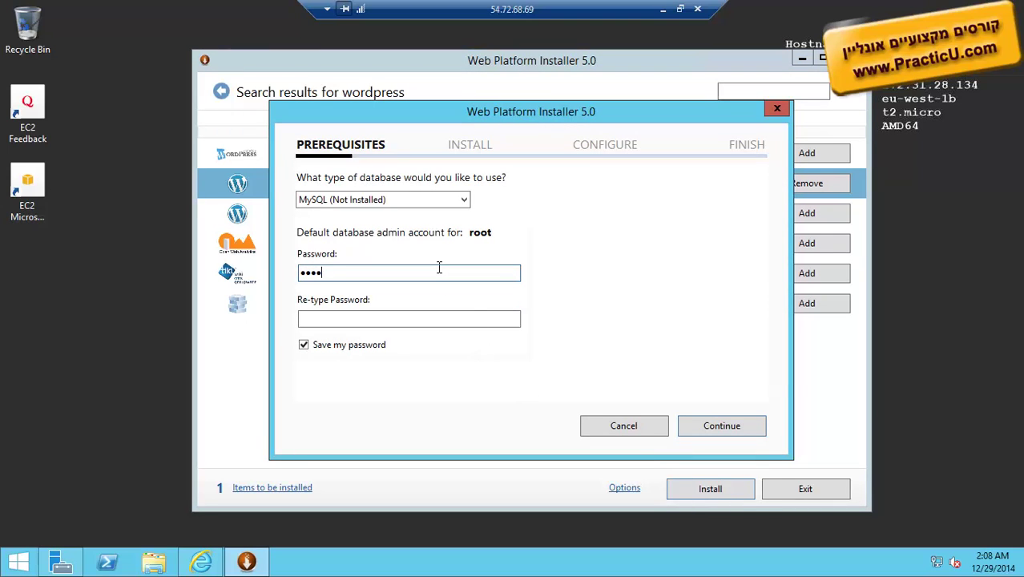
{"action": "type", "text": "••••••••"}
{"action": "key", "text": "Tab"}
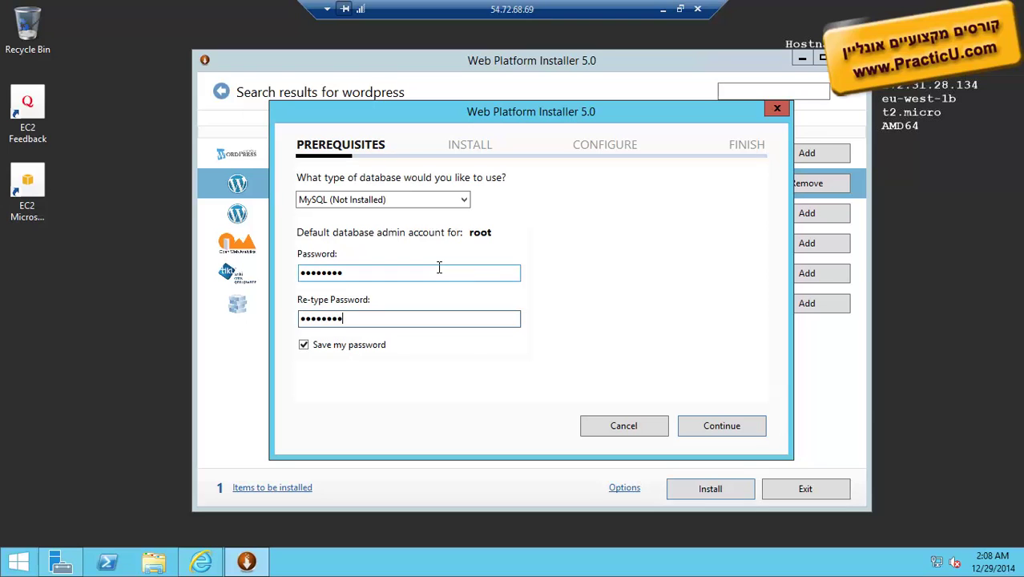
{"action": "left_click", "coordinate": [712, 425]}
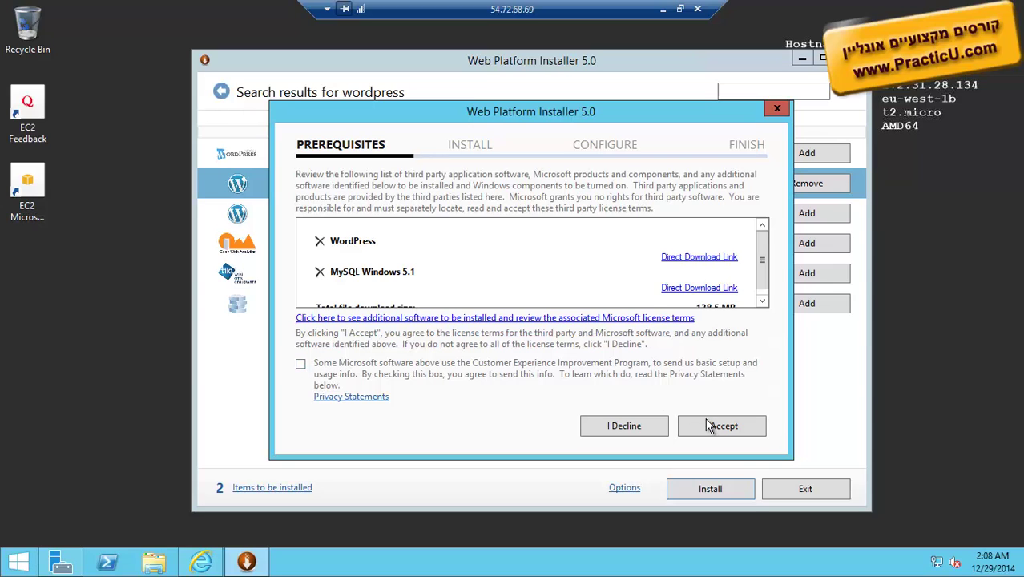
Step: Accept the WordPress and MySQL license terms and let the installation run to the Configure step
{"action": "left_click", "coordinate": [712, 427]}
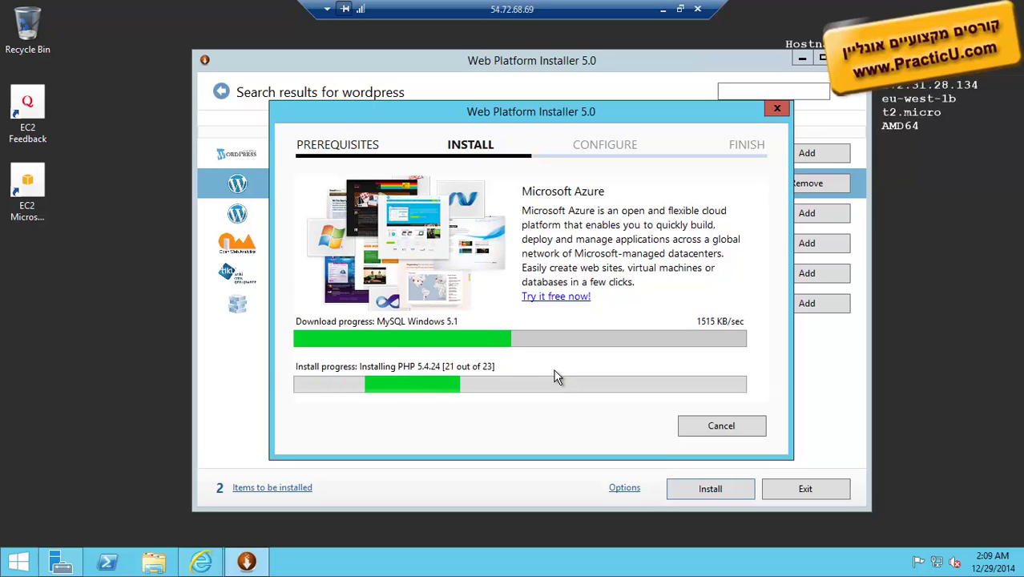
{"action": "left_click", "coordinate": [663, 9]}
{"action": "left_click", "coordinate": [740, 563]}
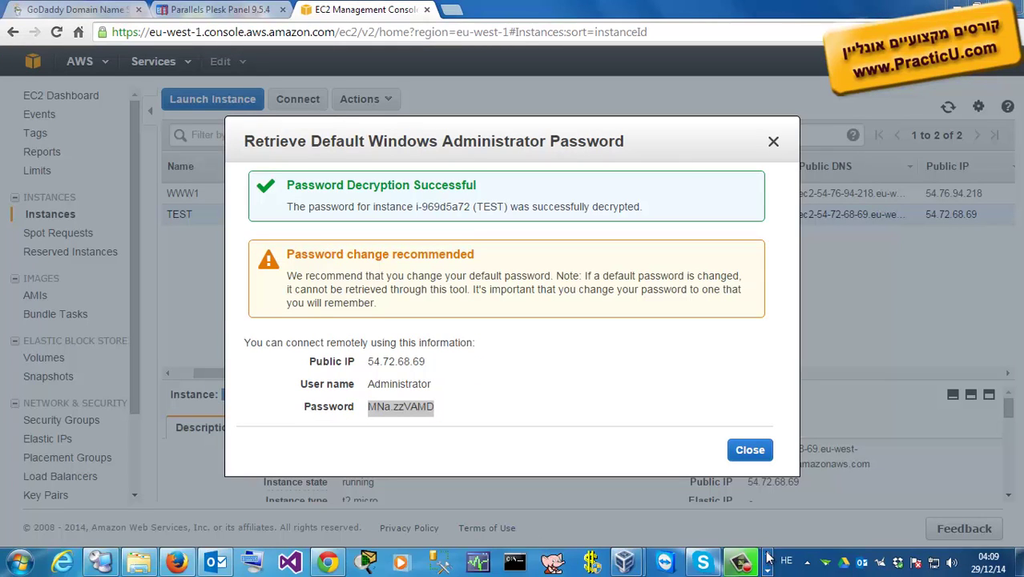
{"action": "left_click", "coordinate": [740, 563]}
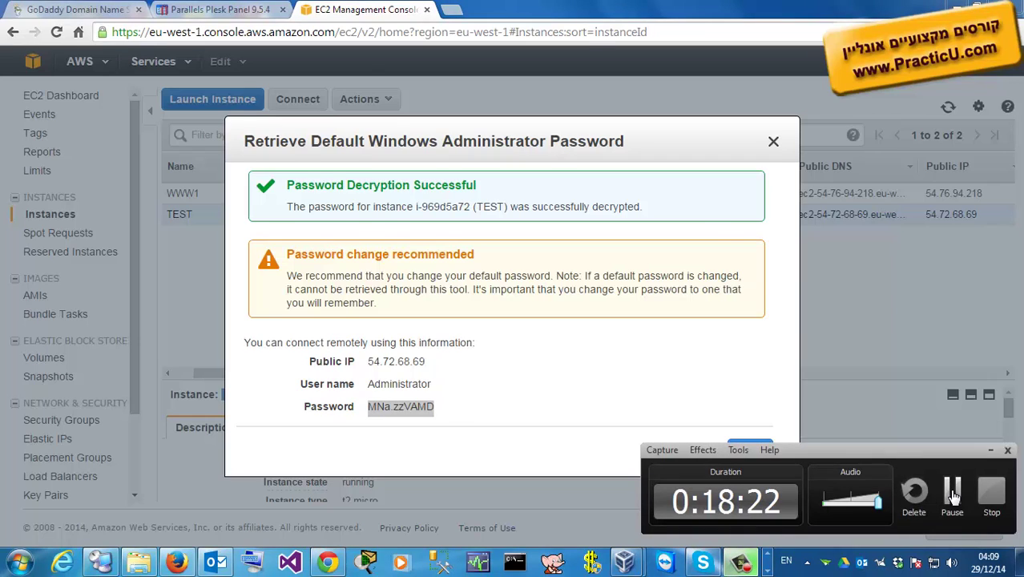
{"action": "left_click", "coordinate": [953, 497]}
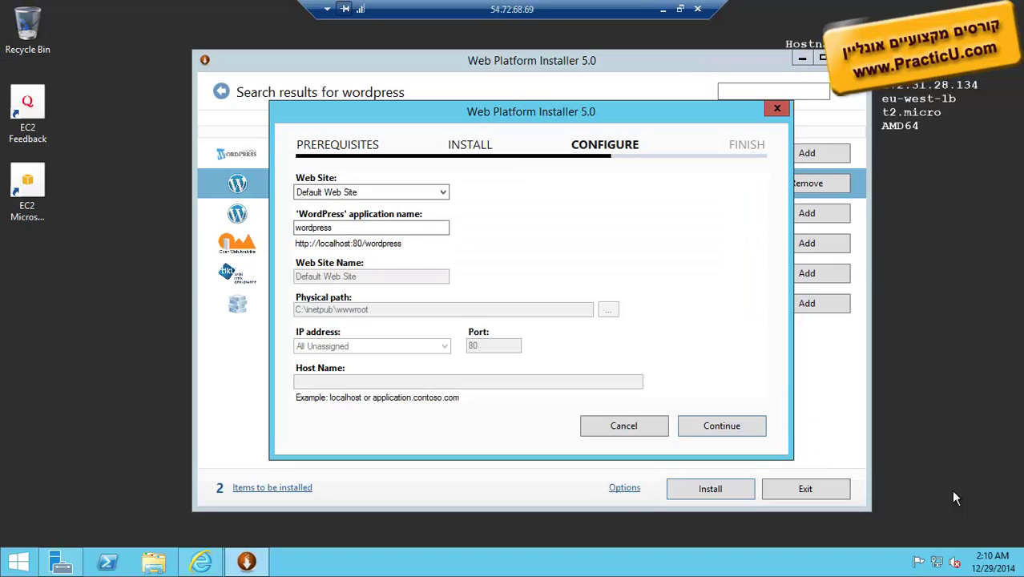
Step: Rename the WordPress application to ccna and continue to the security keys
{"action": "double_click", "coordinate": [340, 227]}
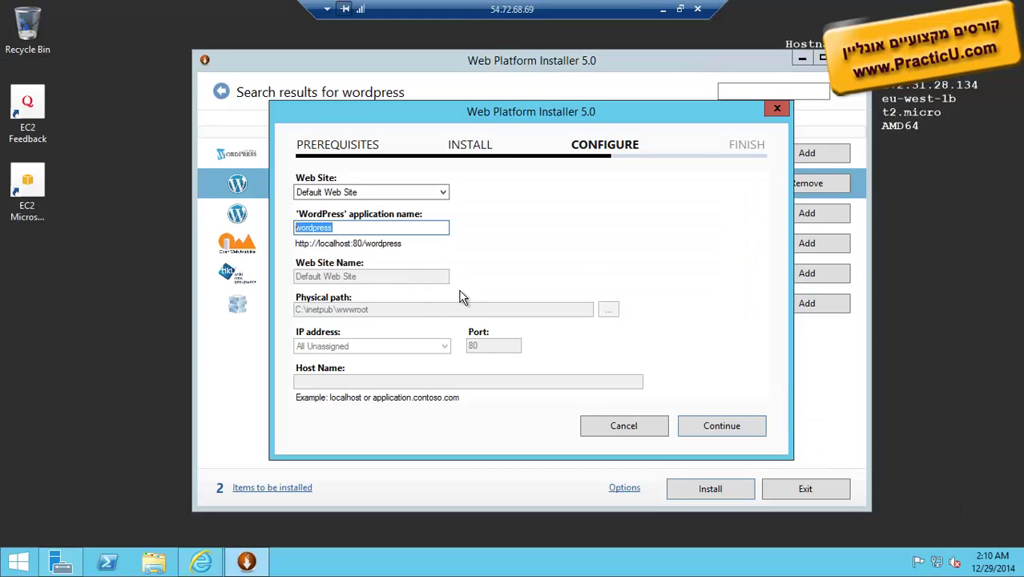
{"action": "type", "text": "ccna"}
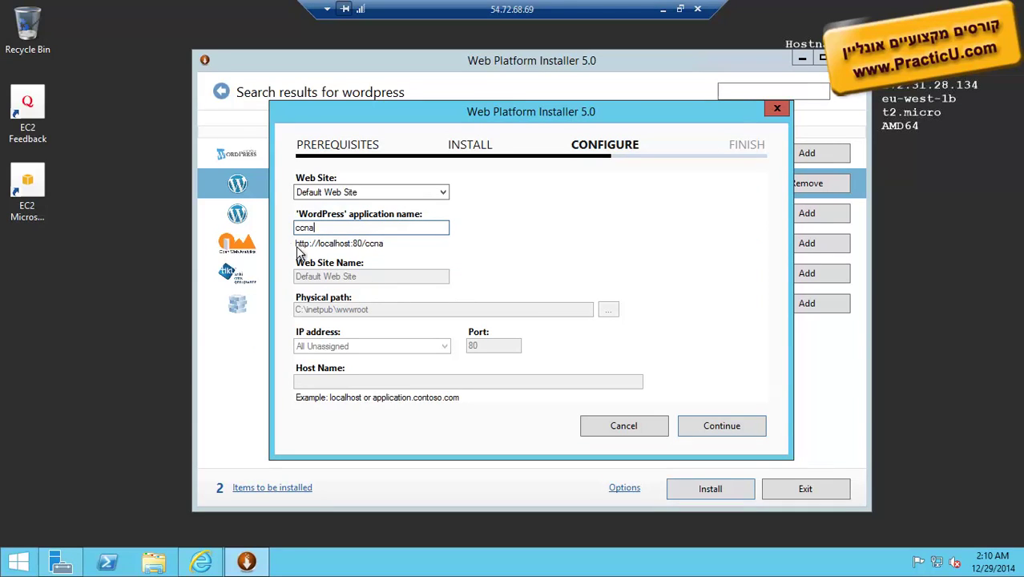
{"action": "left_click", "coordinate": [721, 428]}
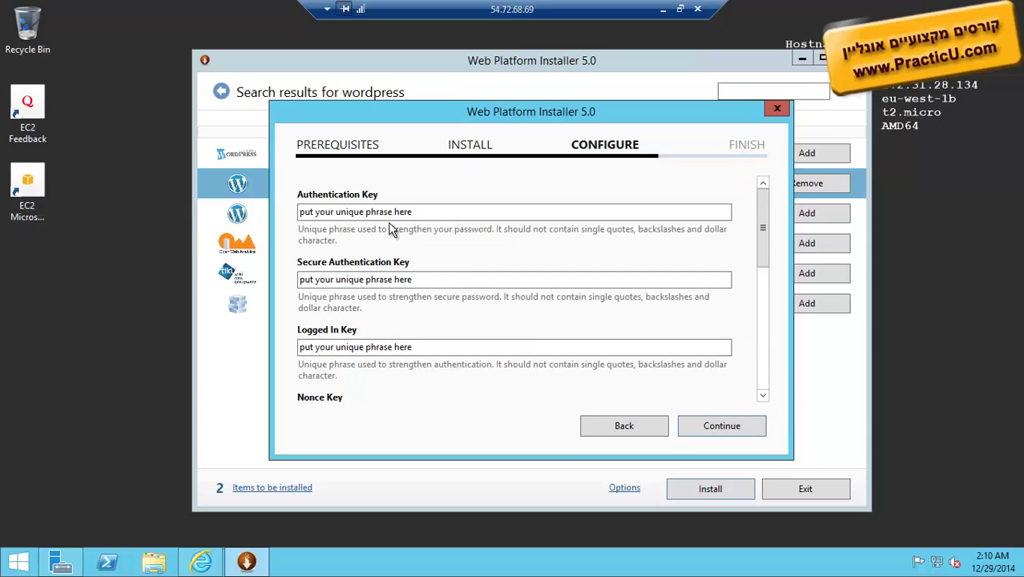
Step: Overwrite the authentication key and salt fields with arbitrary strings and run the installation
{"action": "left_click_drag", "start_coordinate": [388, 212], "coordinate": [298, 212]}
{"action": "left_click_drag", "start_coordinate": [382, 279], "coordinate": [298, 279]}
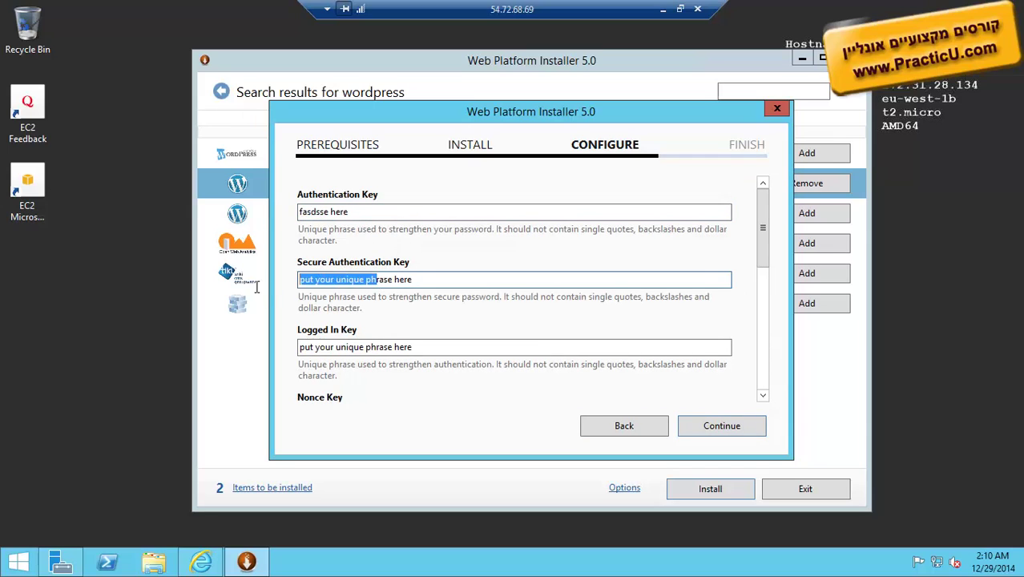
{"action": "left_click_drag", "start_coordinate": [385, 352], "coordinate": [298, 348]}
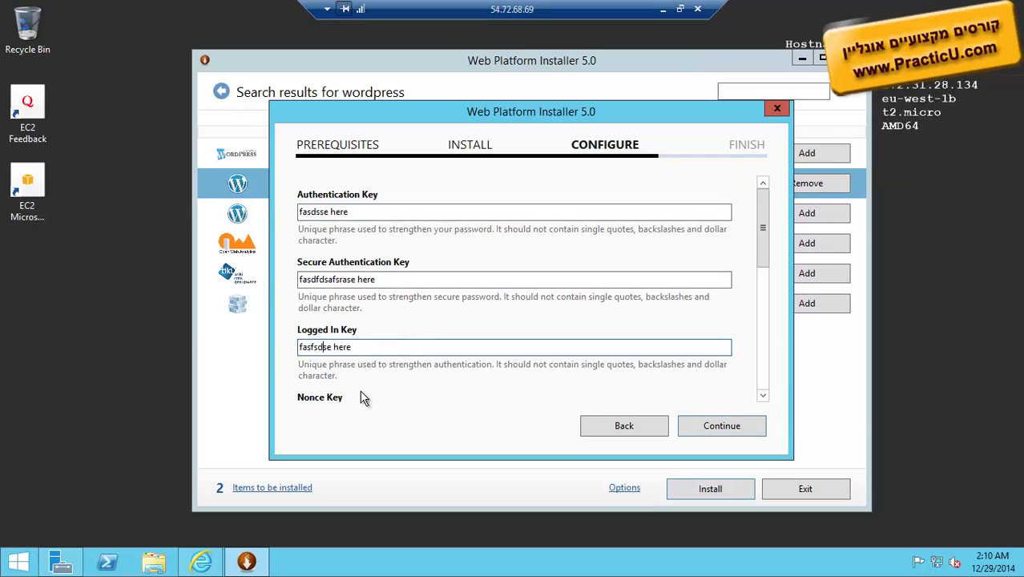
{"action": "scroll", "coordinate": [362, 398], "scroll_direction": "down", "scroll_amount": 5}
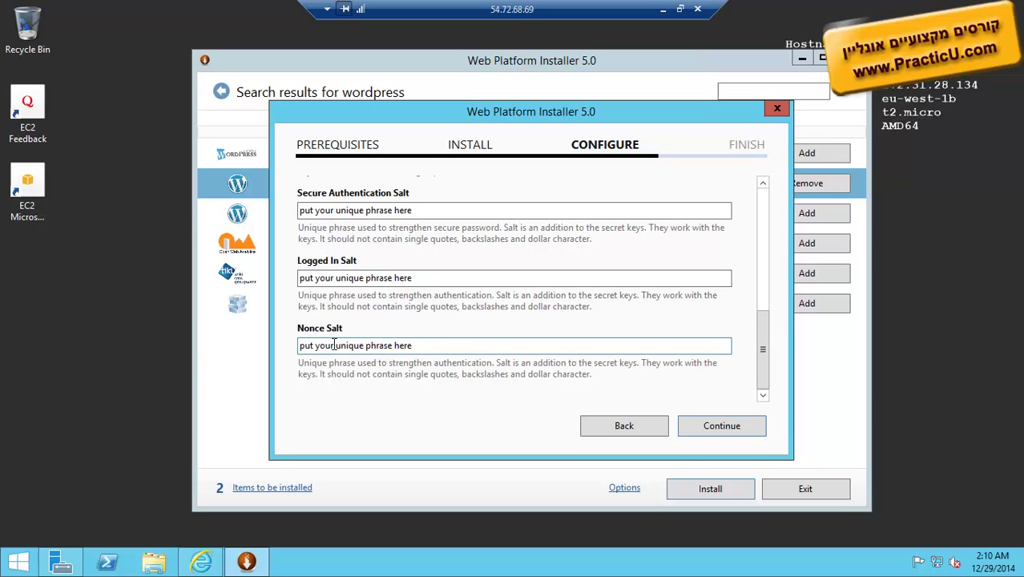
{"action": "left_click_drag", "start_coordinate": [325, 345], "coordinate": [398, 345]}
{"action": "left_click_drag", "start_coordinate": [394, 278], "coordinate": [293, 278]}
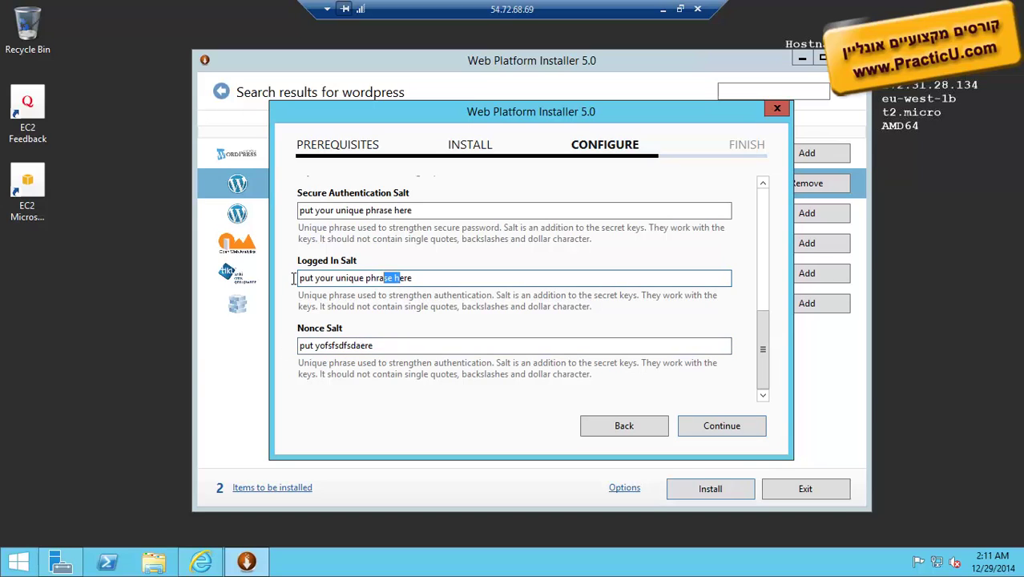
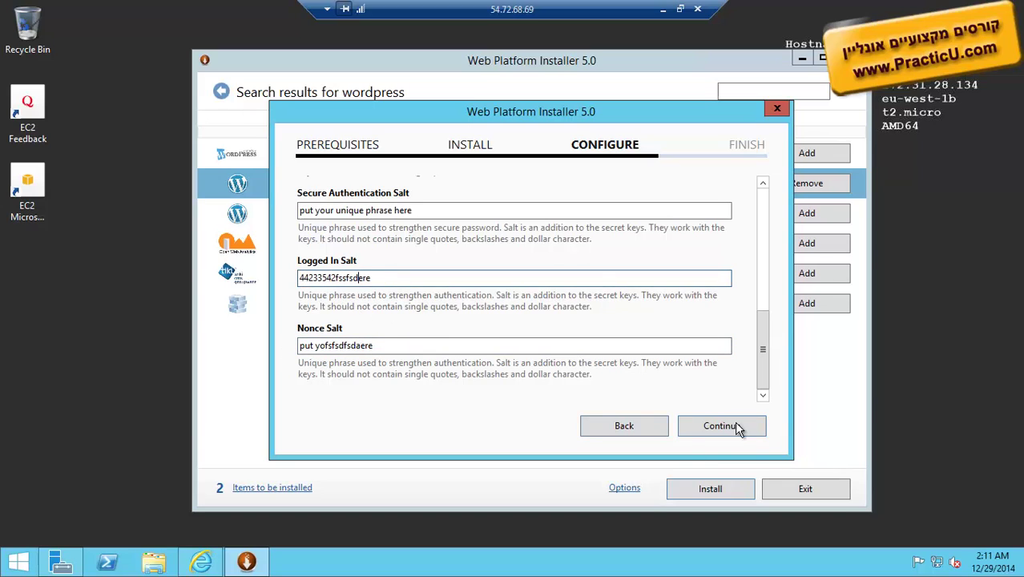
{"action": "left_click", "coordinate": [722, 426]}
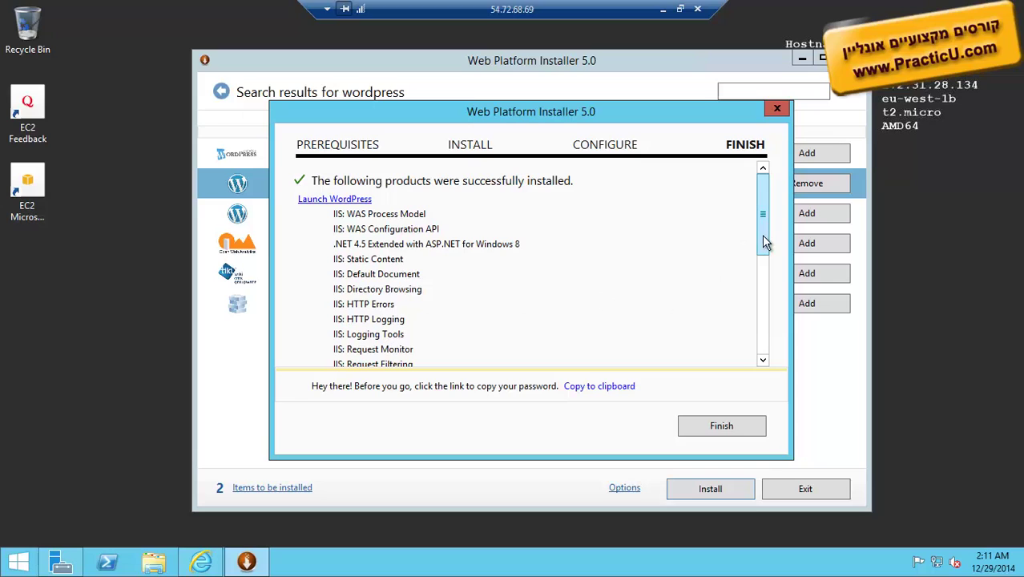
Step: Review the installed components, including PHP 5.4.24 and MySQL Windows 5.1, and finish to launch WordPress
{"action": "left_click_drag", "start_coordinate": [762, 236], "coordinate": [765, 350]}
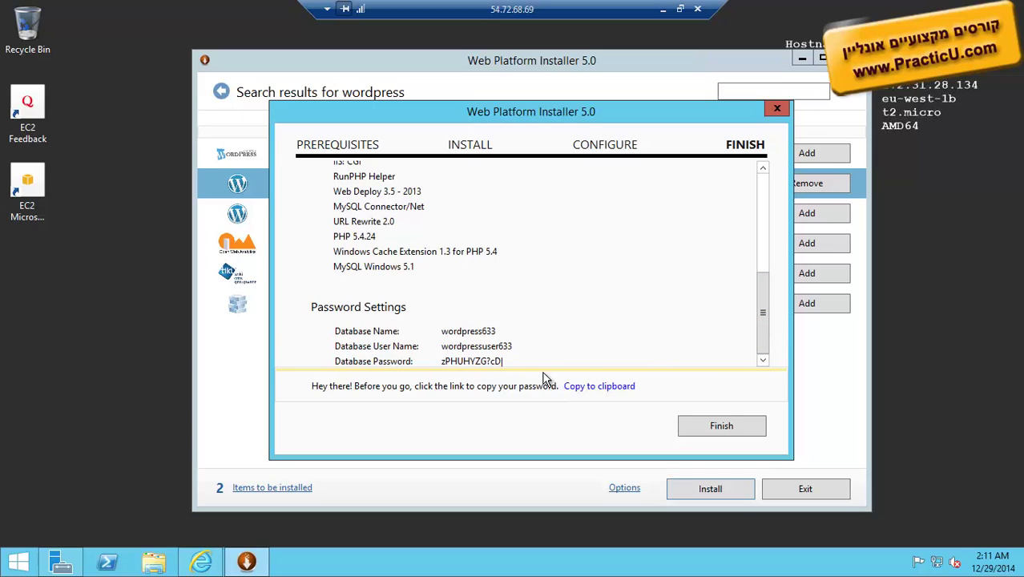
{"action": "left_click", "coordinate": [725, 425]}
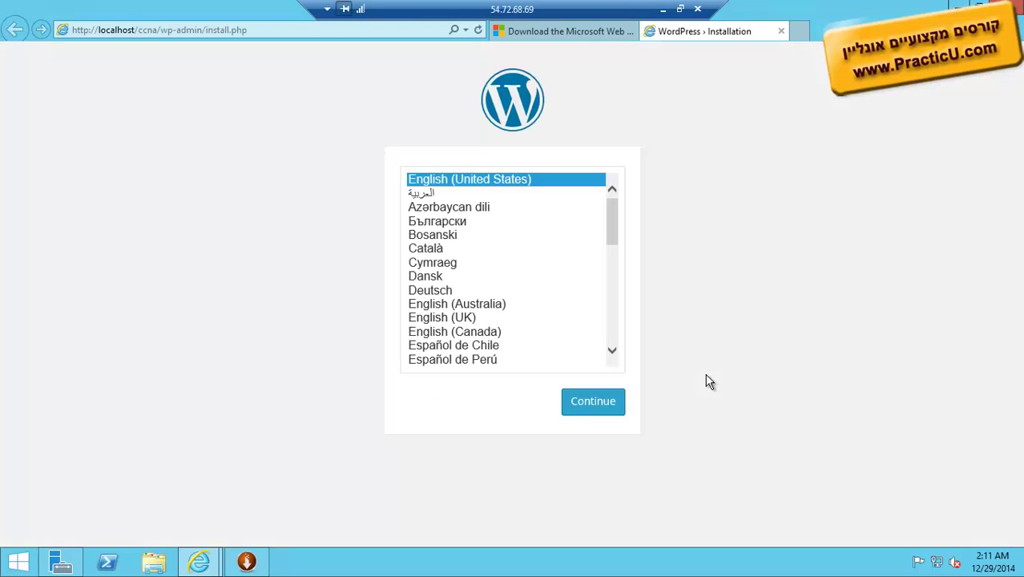
Step: Continue the WordPress setup in English and enter the admin password in both password fields
{"action": "left_click", "coordinate": [590, 401]}
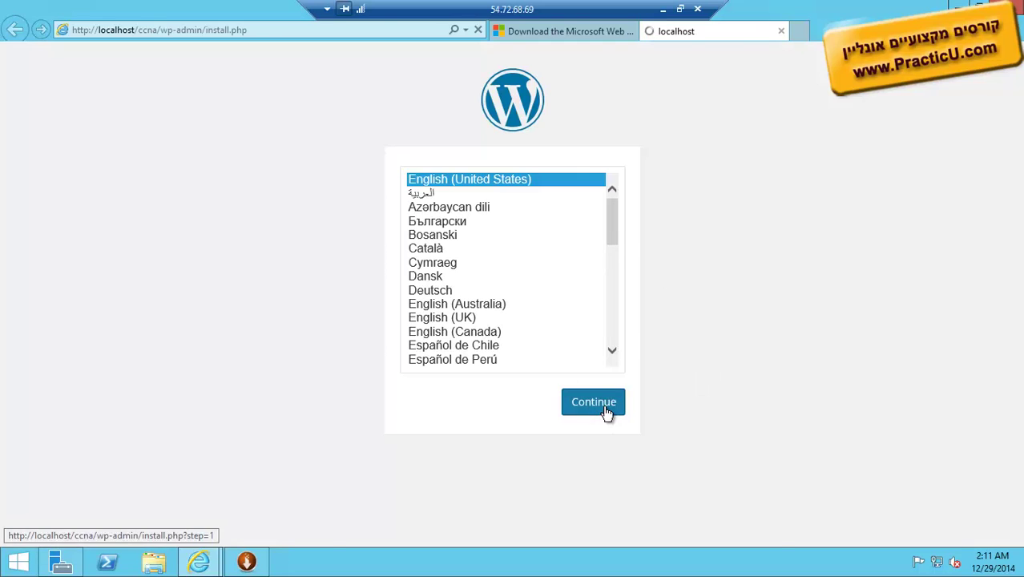
{"action": "scroll", "coordinate": [607, 408], "scroll_direction": "down", "scroll_amount": 3}
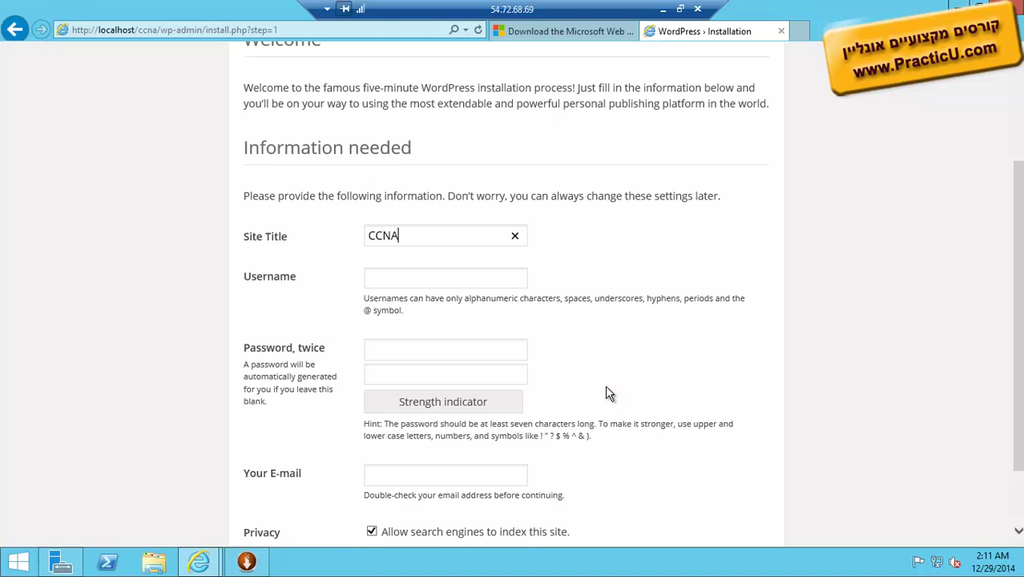
{"action": "scroll", "coordinate": [607, 393], "scroll_direction": "up", "scroll_amount": 1}
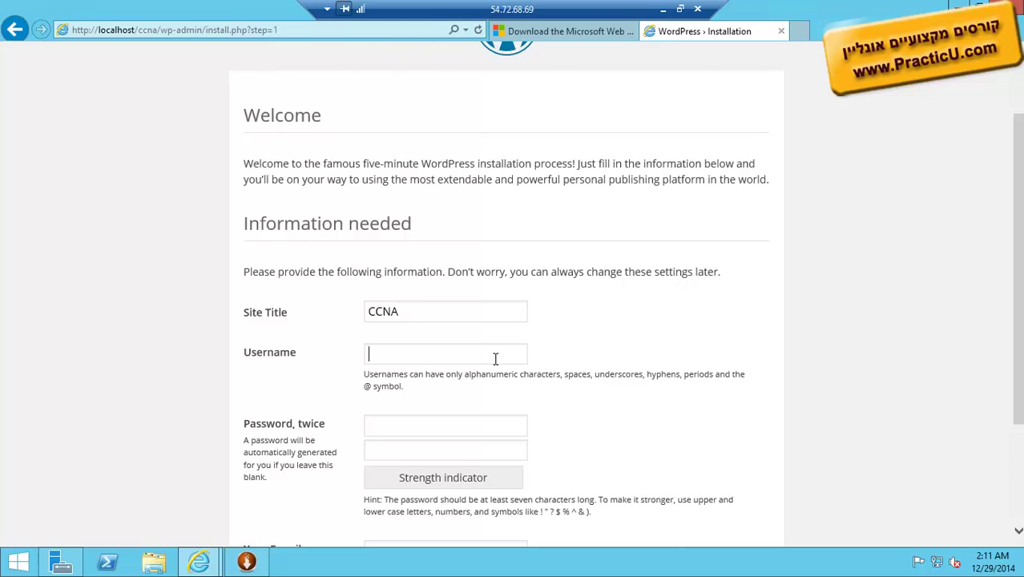
{"action": "type", "text": "@practicu.com"}
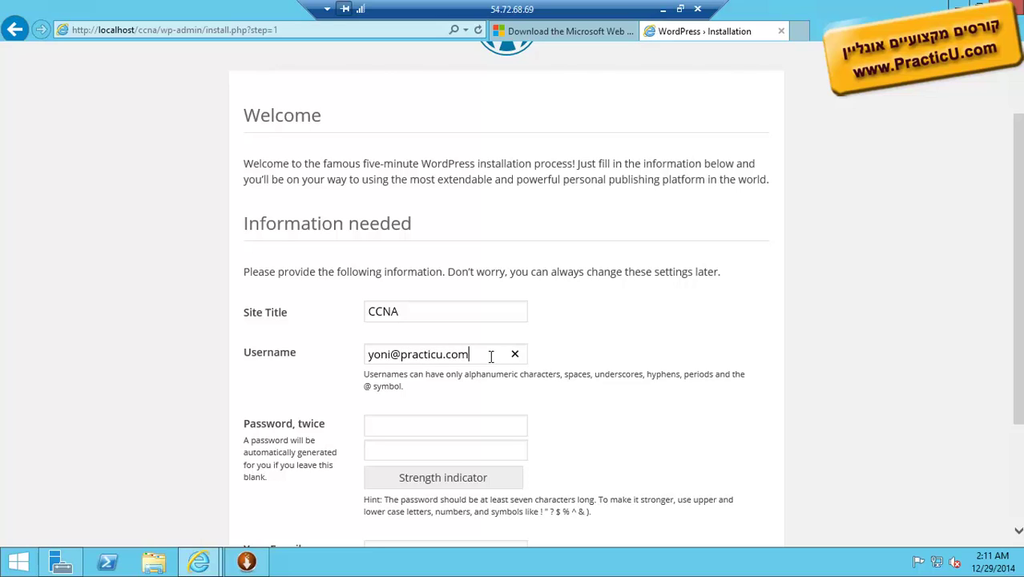
{"action": "left_click", "coordinate": [426, 422]}
{"action": "type", "text": "********"}
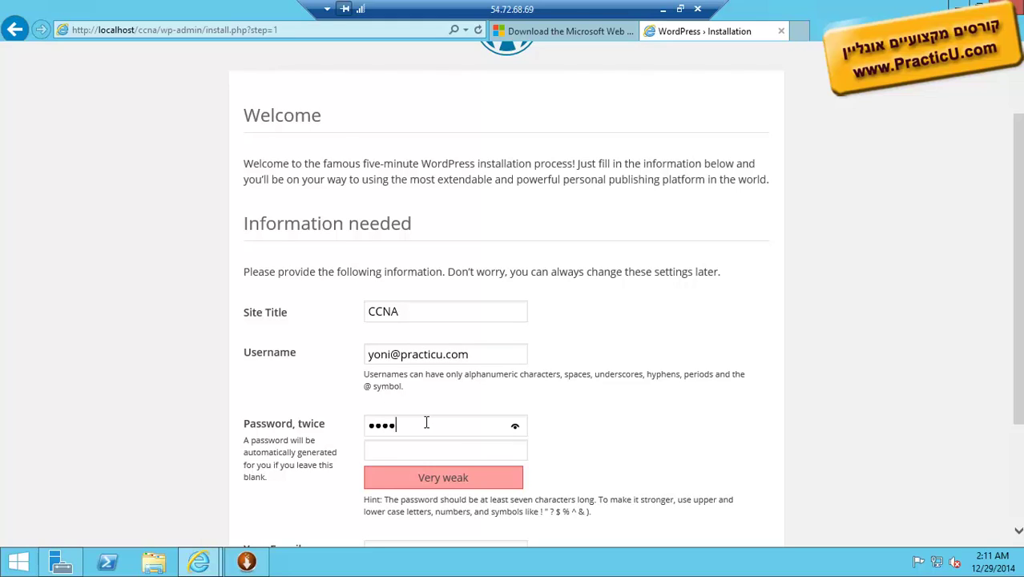
{"action": "key", "text": "Tab"}
{"action": "type", "text": "********"}
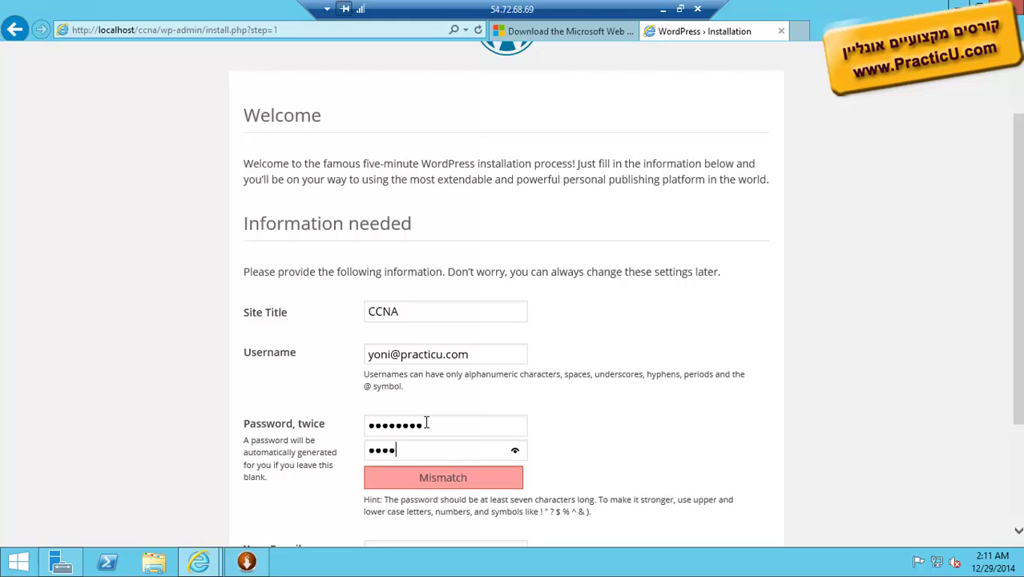
Step: Replace the default username with the admin's chosen username
{"action": "scroll", "coordinate": [627, 453], "scroll_direction": "down", "scroll_amount": 2}
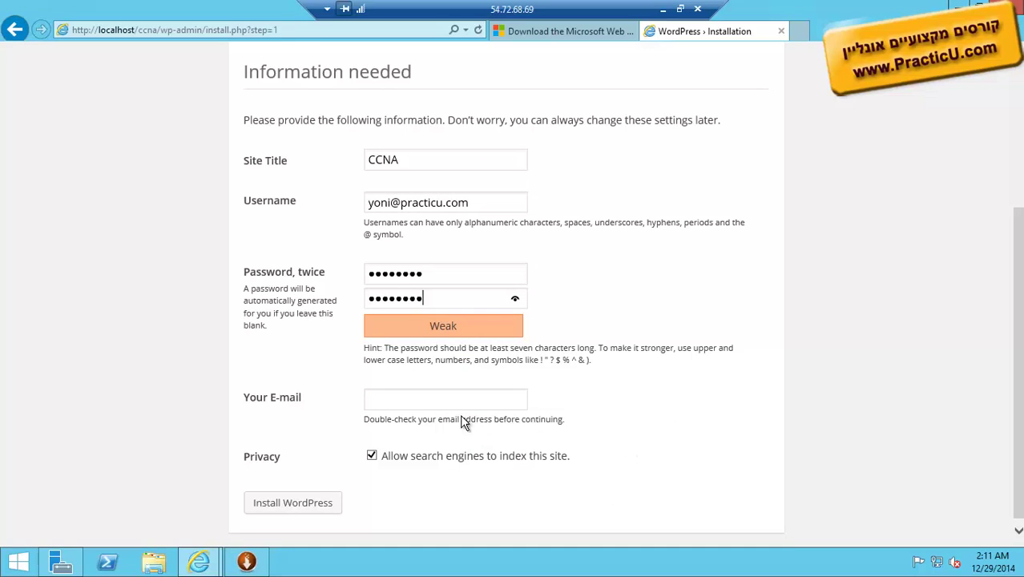
{"action": "left_click", "coordinate": [407, 399]}
{"action": "left_click_drag", "start_coordinate": [491, 203], "coordinate": [318, 205]}
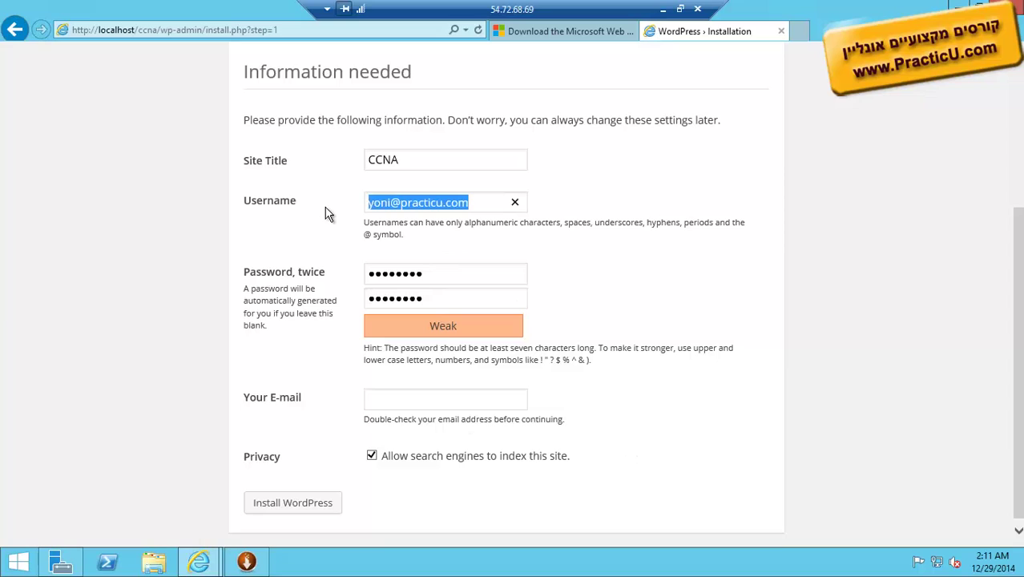
{"action": "type", "text": "Yni"}
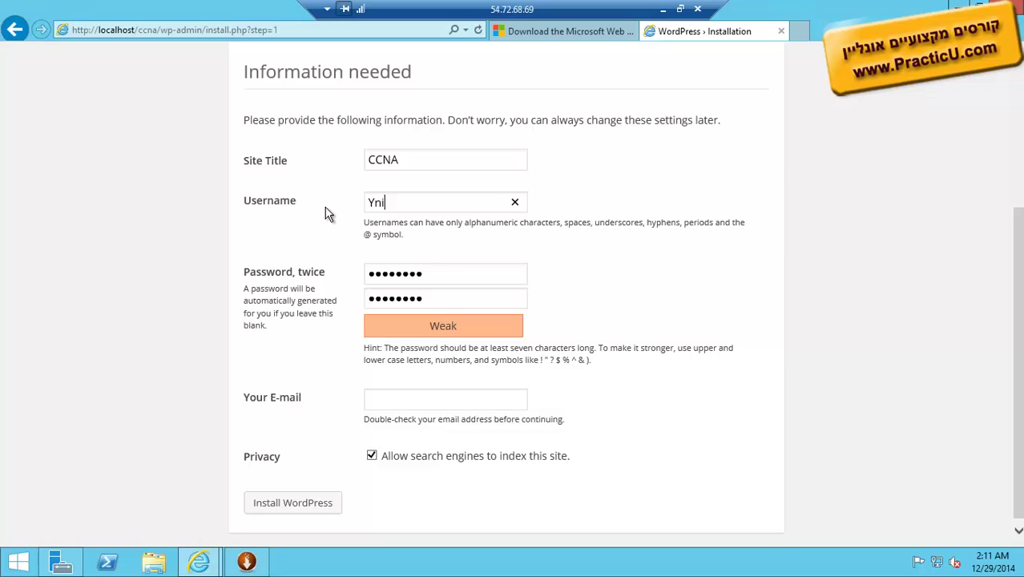
{"action": "key", "text": "BackSpace"}
{"action": "key", "text": "BackSpace"}
{"action": "type", "text": "oni"}
Step: Enter the admin's e-mail address at the practicu.com domain and install WordPress
{"action": "left_click", "coordinate": [423, 400]}
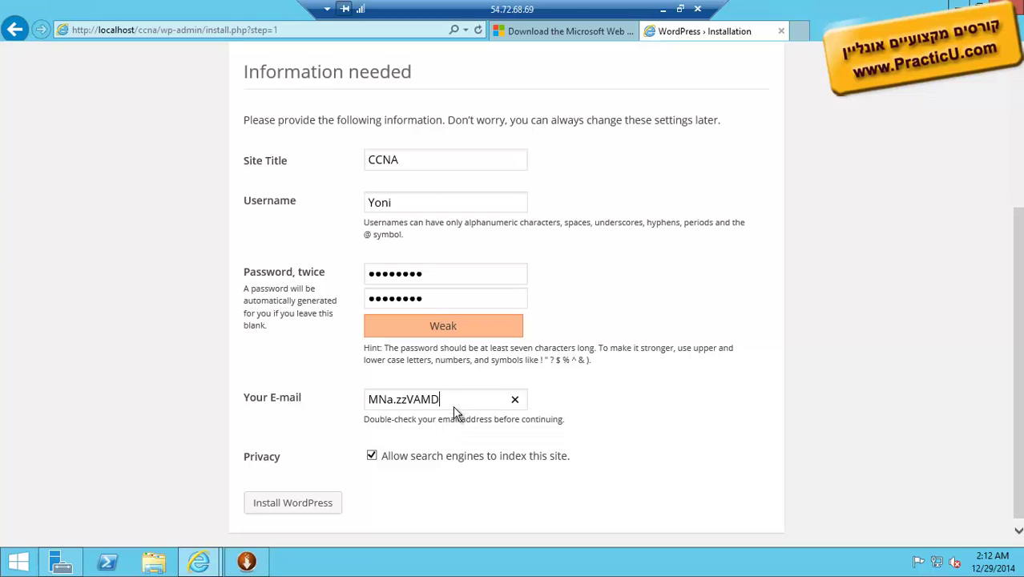
{"action": "left_click_drag", "start_coordinate": [452, 401], "coordinate": [306, 389]}
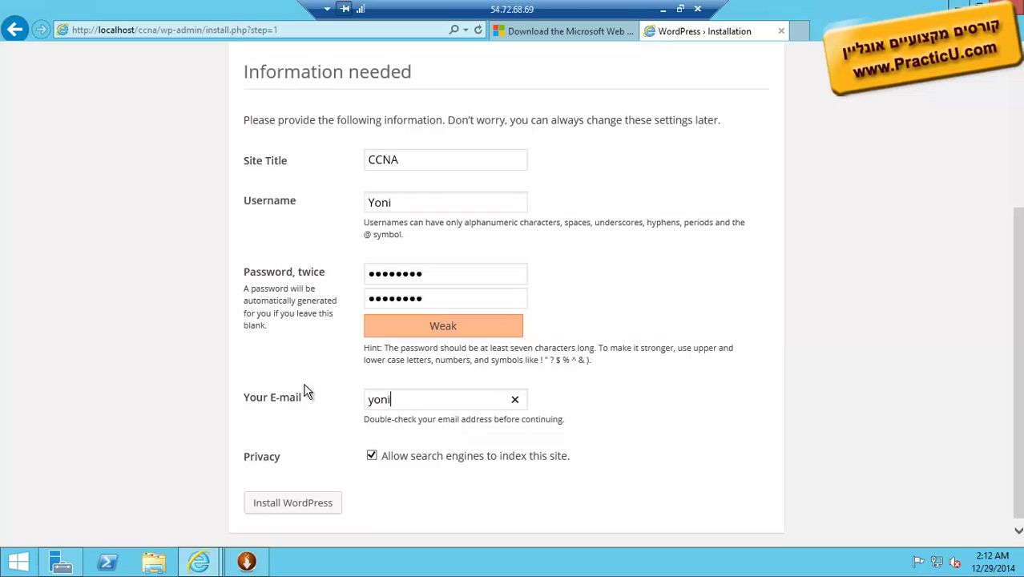
{"action": "key", "text": "shift+Left"}
{"action": "key", "text": "shift+Left"}
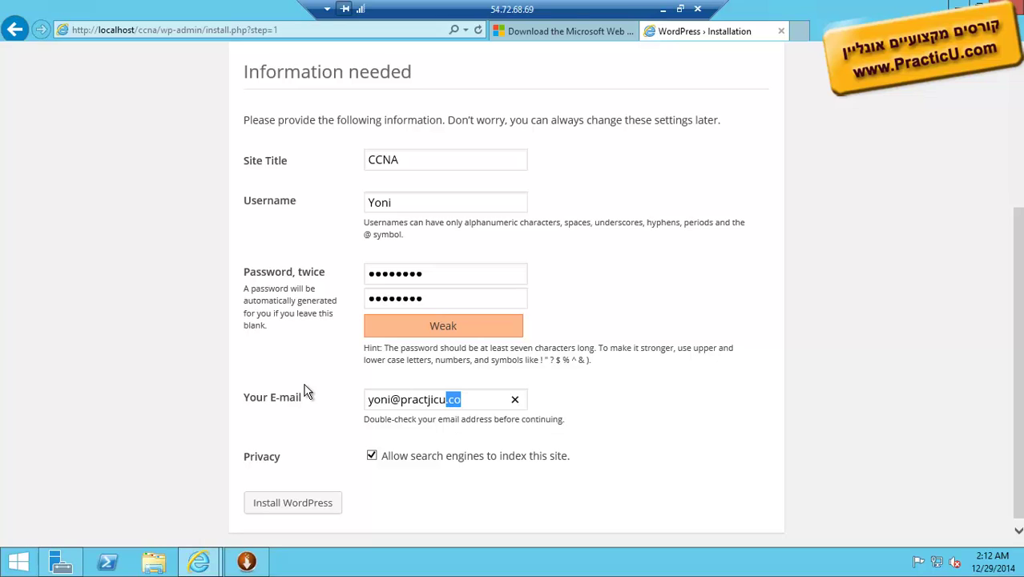
{"action": "key", "text": "shift+Left"}
{"action": "key", "text": "shift+Left"}
{"action": "key", "text": "shift+Left"}
{"action": "key", "text": "shift+Left"}
{"action": "key", "text": "shift+Left"}
{"action": "key", "text": "shift+Left"}
{"action": "key", "text": "shift+Left"}
{"action": "key", "text": "shift+Left"}
{"action": "key", "text": "shift+Left"}
{"action": "key", "text": "shift+Left"}
{"action": "type", "text": "practicu.com"}
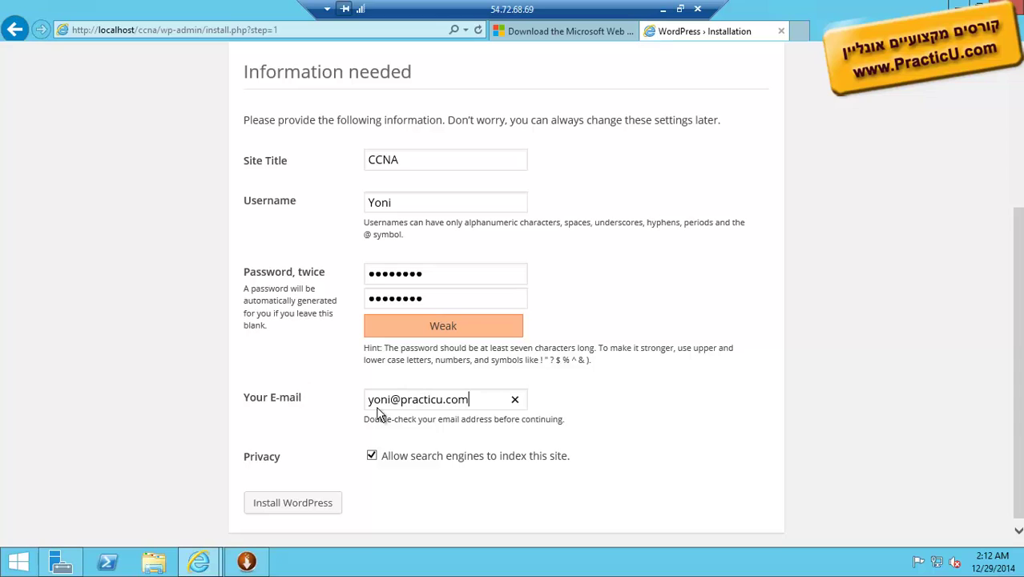
{"action": "left_click", "coordinate": [301, 509]}
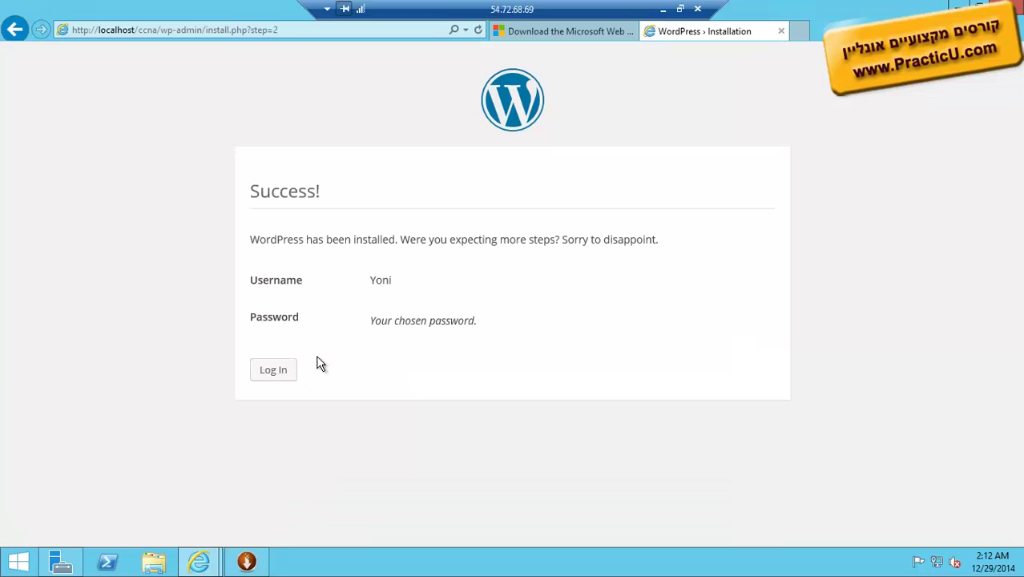
Step: Log in to the CCNA site with the admin username and password, and let IE save the password
{"action": "left_click", "coordinate": [288, 370]}
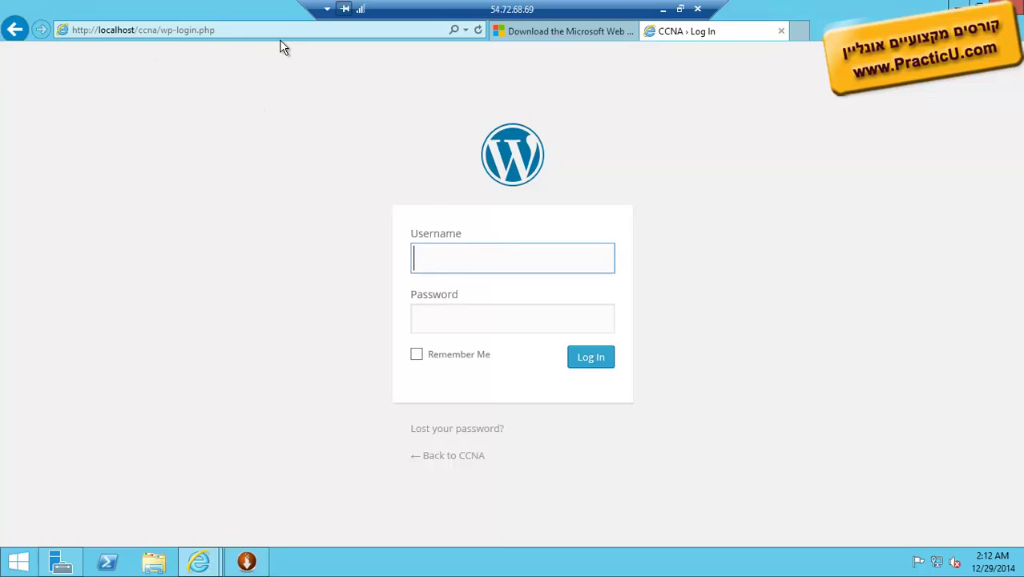
{"action": "type", "text": "yoni"}
{"action": "left_click", "coordinate": [137, 32]}
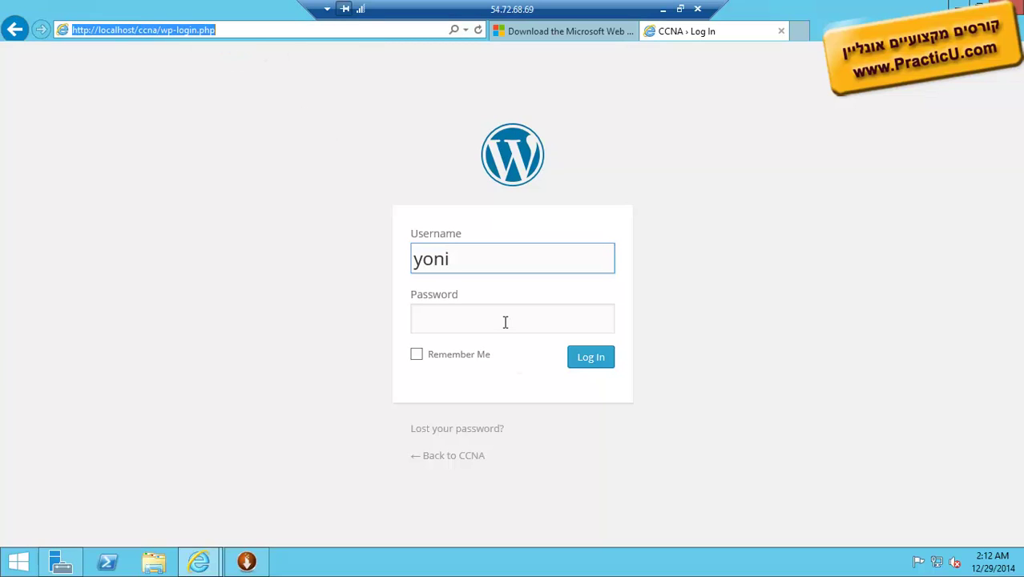
{"action": "left_click", "coordinate": [505, 321]}
{"action": "type", "text": "********"}
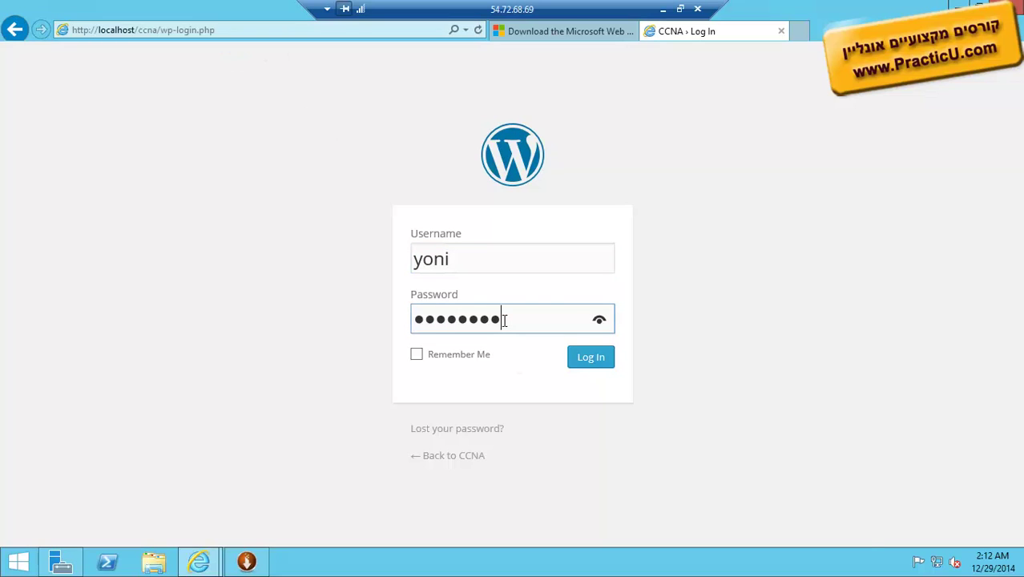
{"action": "key", "text": "Return"}
{"action": "left_click", "coordinate": [733, 531]}
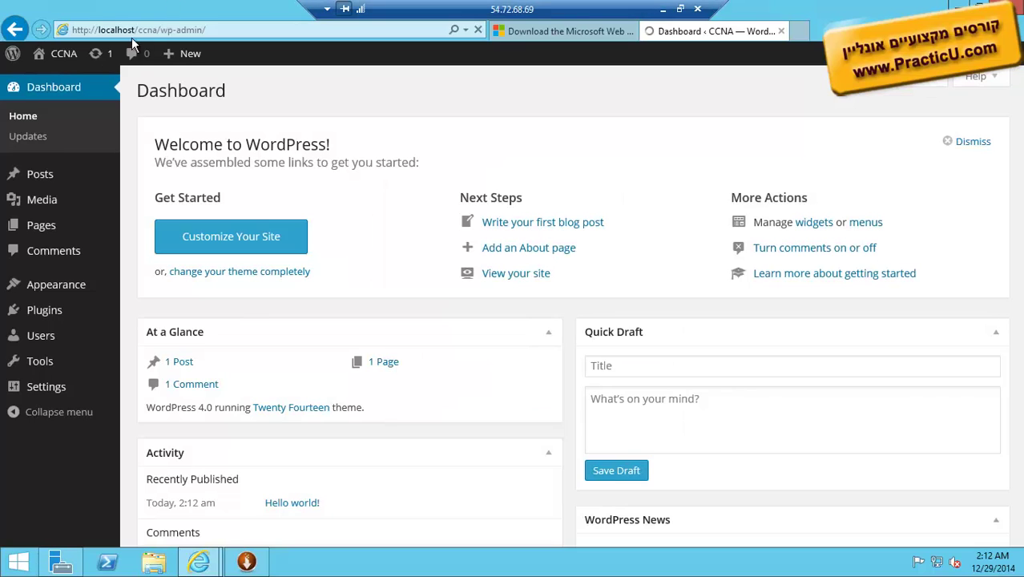
Step: Visit the CCNA site's public front page showing the Hello world! post
{"action": "left_click", "coordinate": [64, 54]}
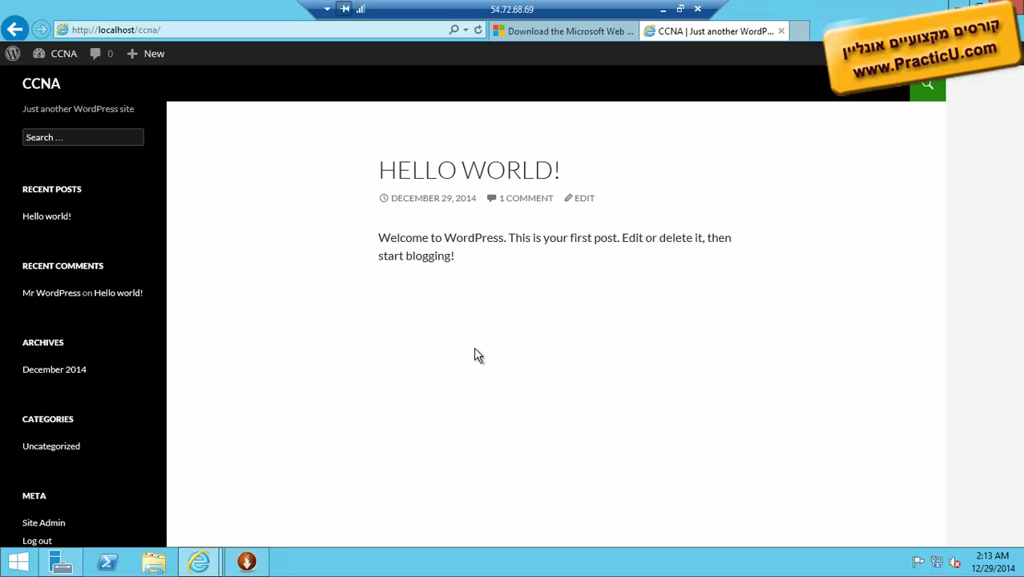
Step: Search 'mercury free email' in a new tab and open the Pegasus Mail official site
{"action": "left_click", "coordinate": [799, 32]}
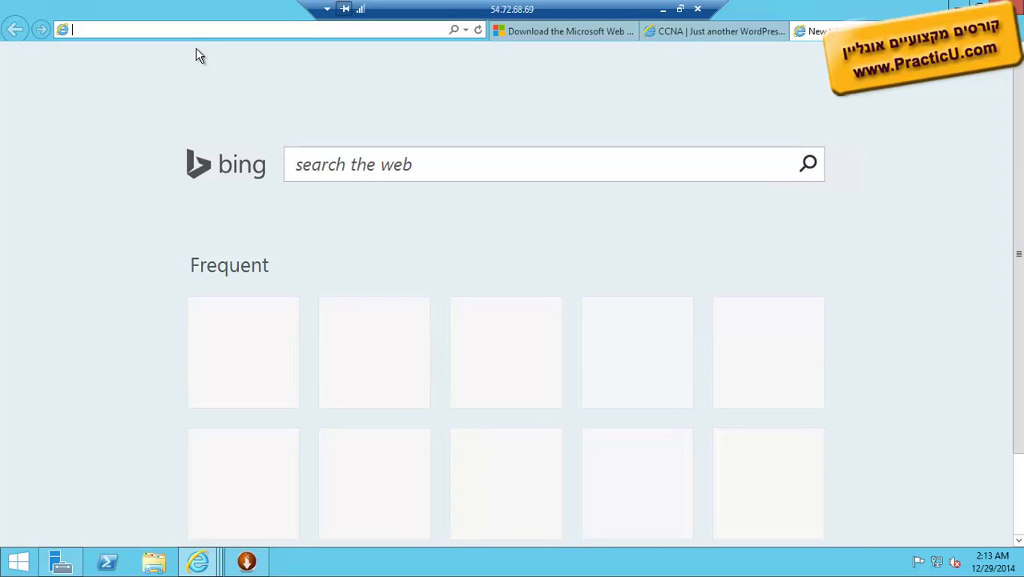
{"action": "type", "text": "merc"}
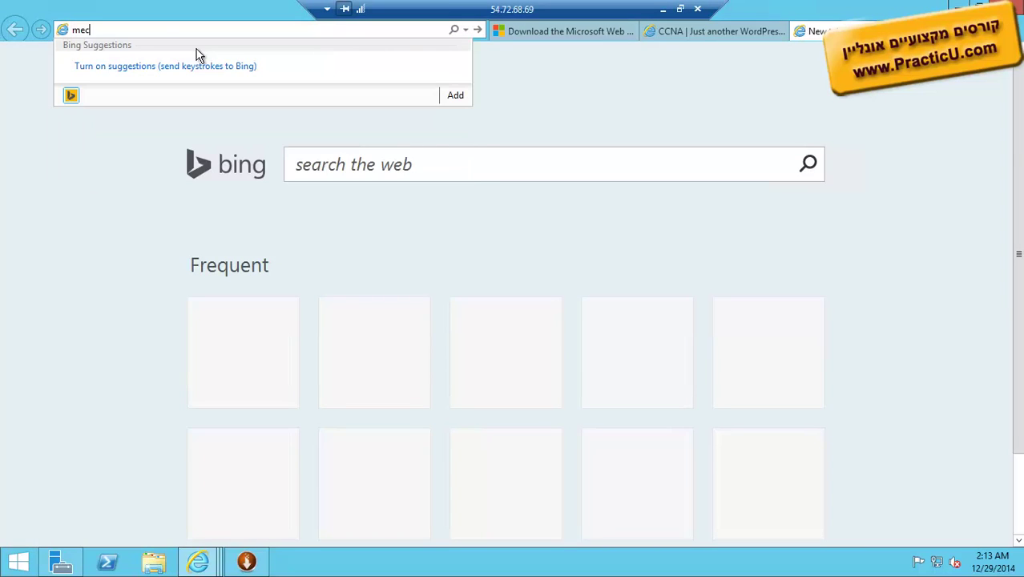
{"action": "type", "text": "u"}
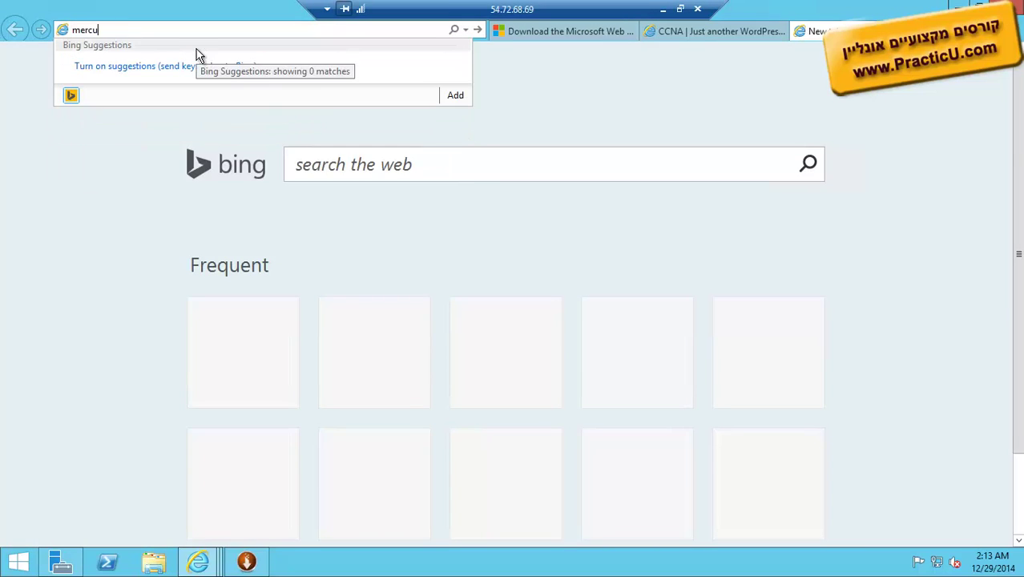
{"action": "type", "text": "ry free email"}
{"action": "key", "text": "Return"}
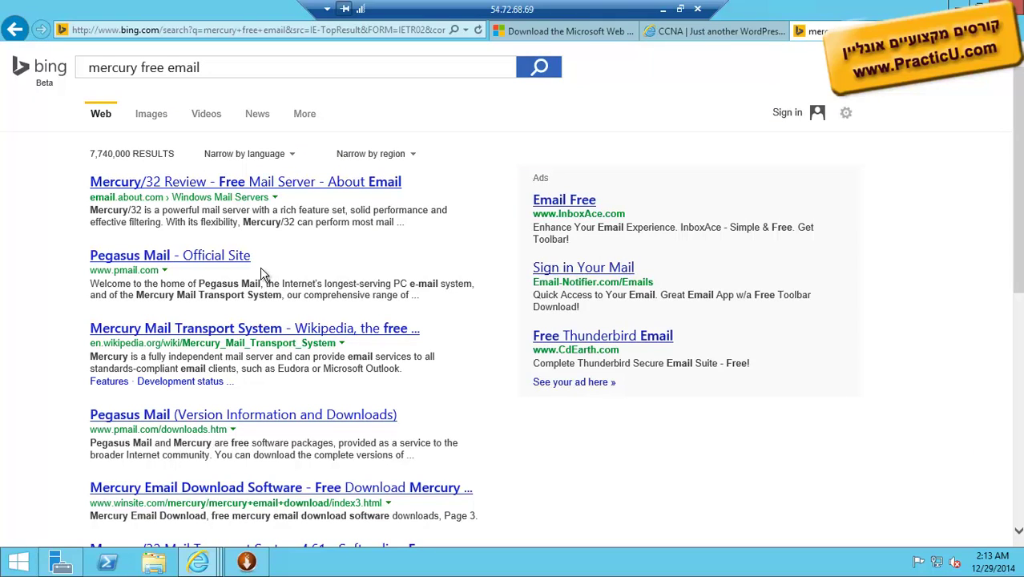
{"action": "left_click", "coordinate": [182, 255]}
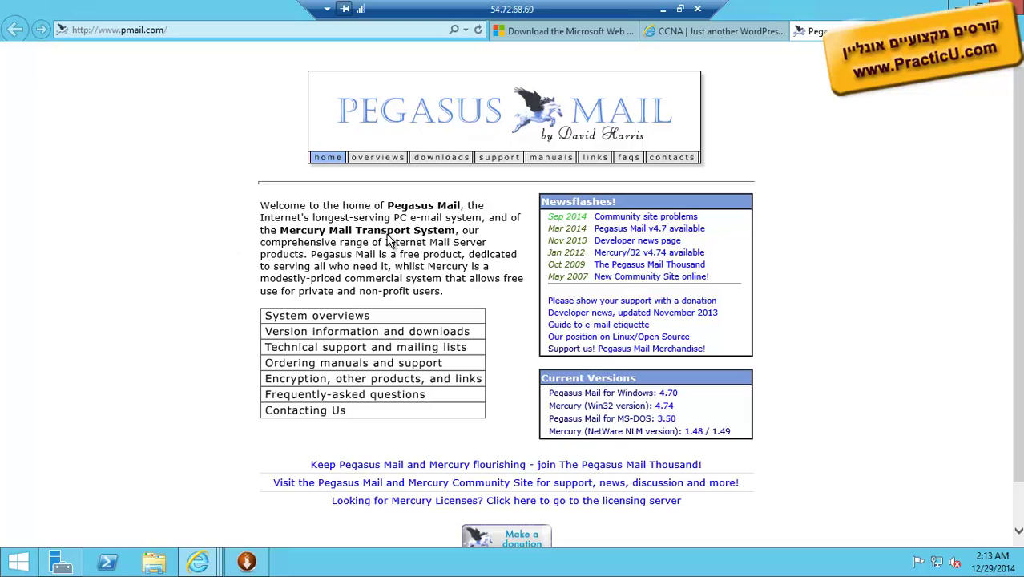
Step: Download the Mercury/32 Mail Transport System v4.74 installer from the Americas and Europe mirror
{"action": "left_click", "coordinate": [458, 165]}
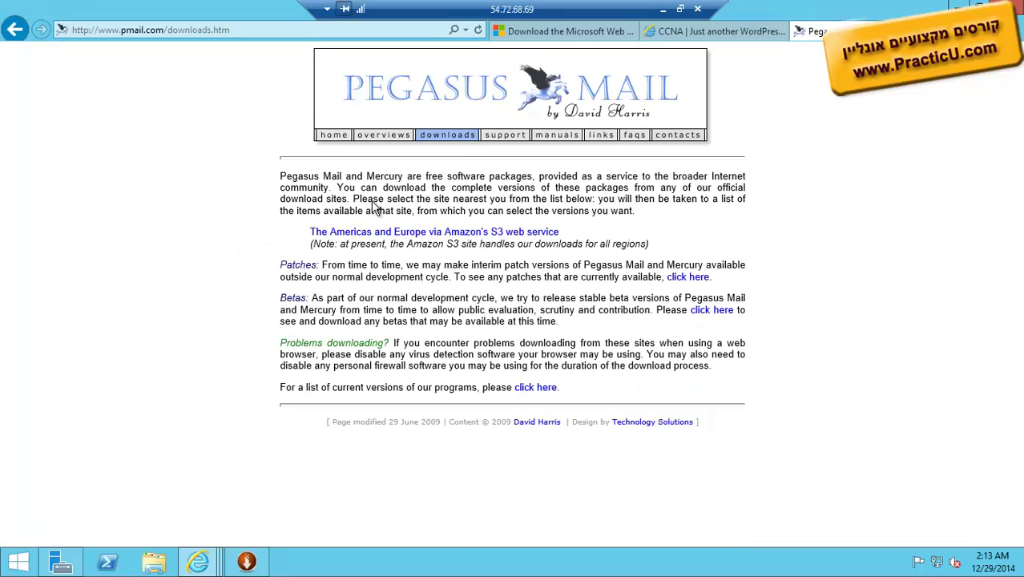
{"action": "left_click", "coordinate": [373, 231]}
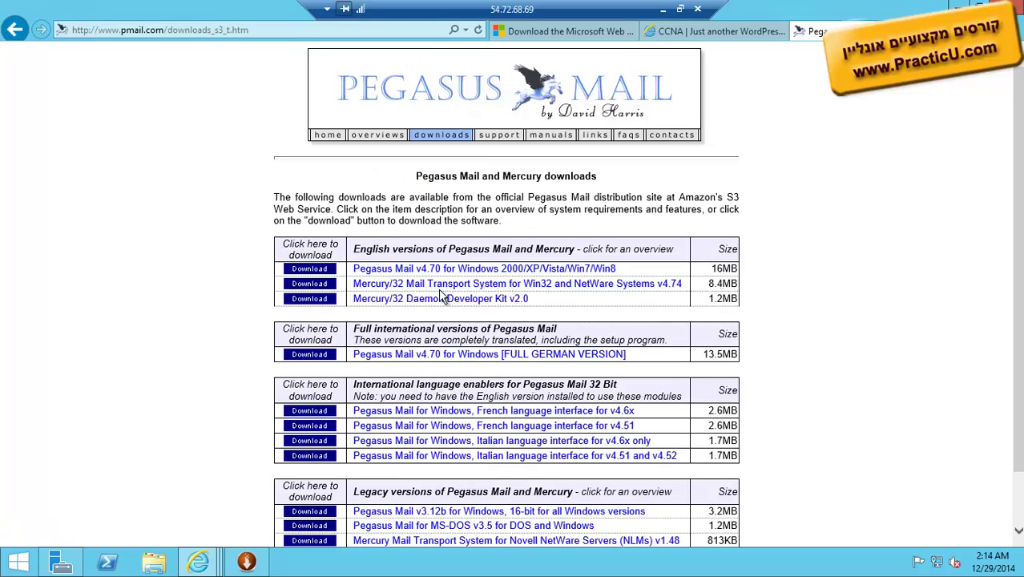
{"action": "left_click_drag", "start_coordinate": [686, 286], "coordinate": [474, 290]}
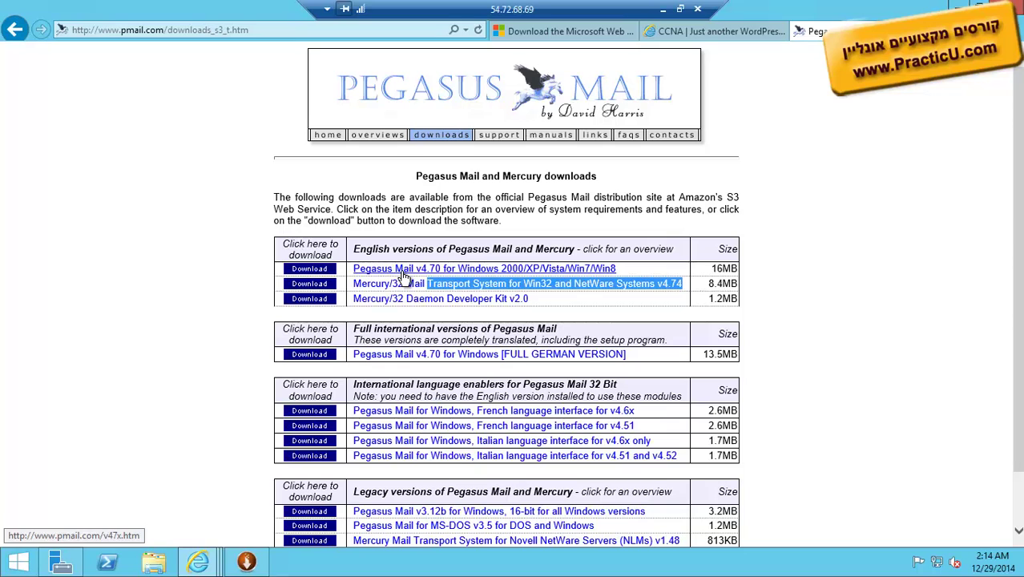
{"action": "left_click_drag", "start_coordinate": [351, 285], "coordinate": [506, 295]}
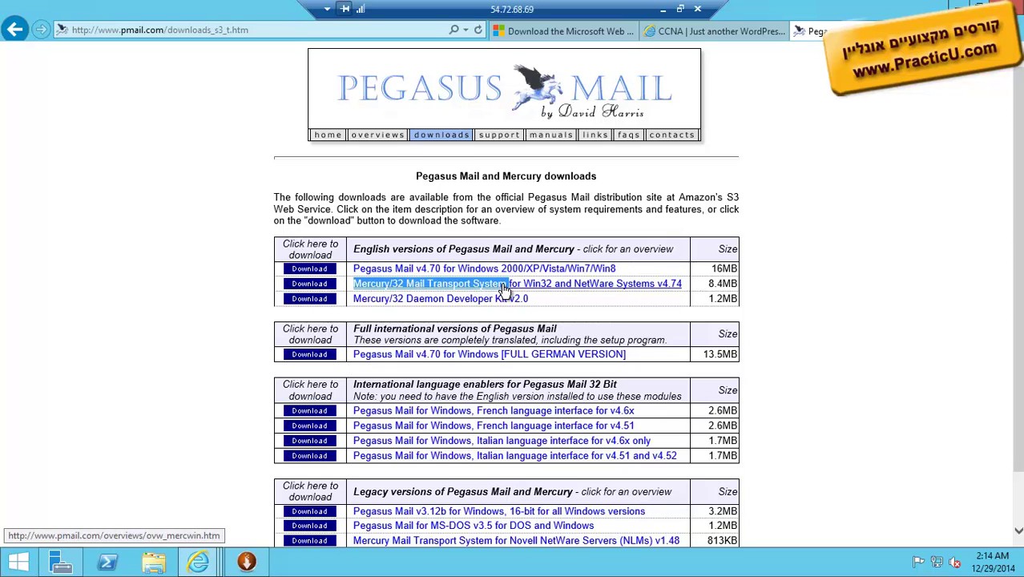
{"action": "left_click", "coordinate": [309, 286]}
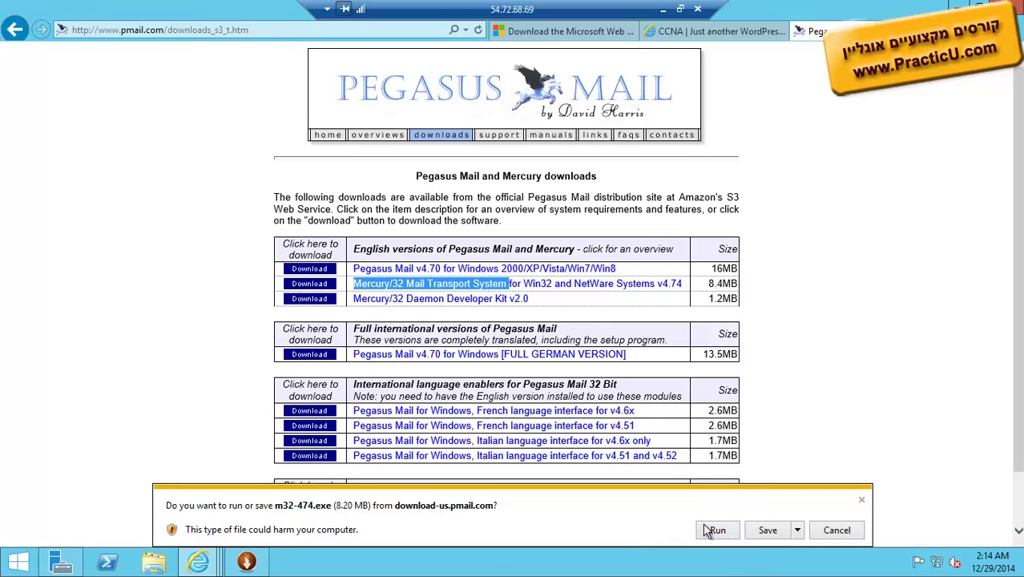
Step: Save m32-474.exe, run it as administrator from its folder, and start Mercury/32 Setup
{"action": "left_click", "coordinate": [768, 530]}
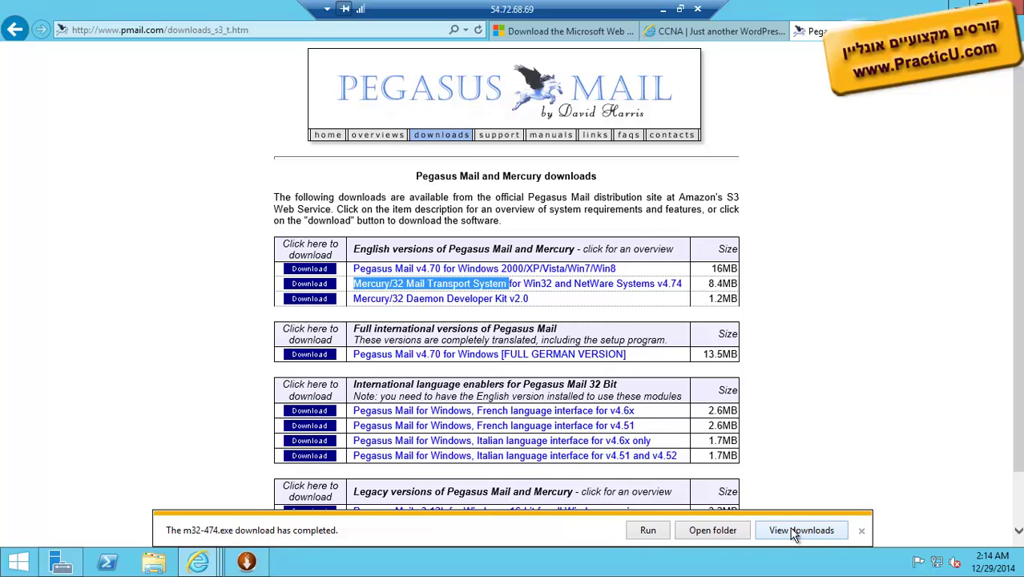
{"action": "left_click", "coordinate": [793, 535]}
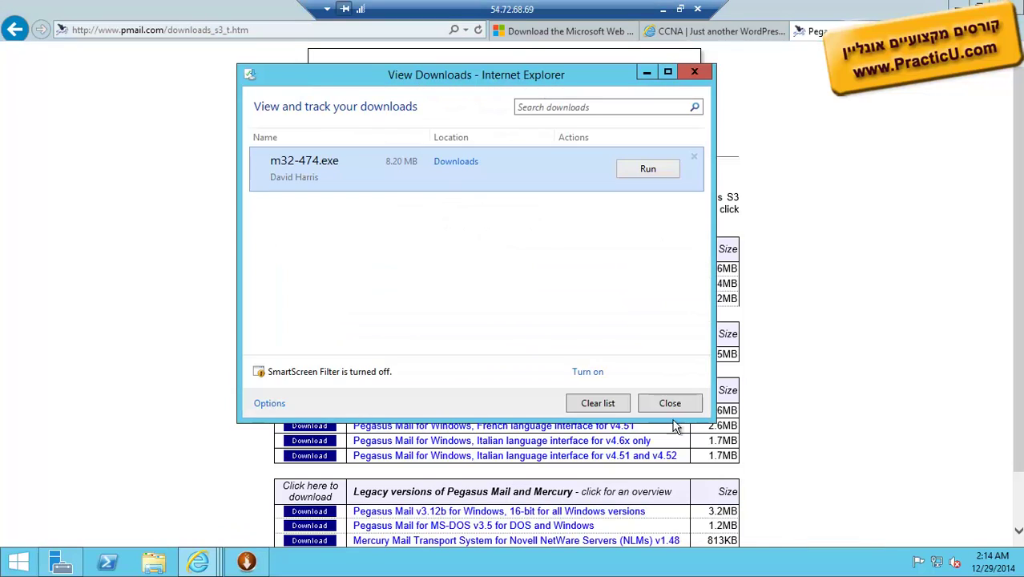
{"action": "right_click", "coordinate": [450, 182]}
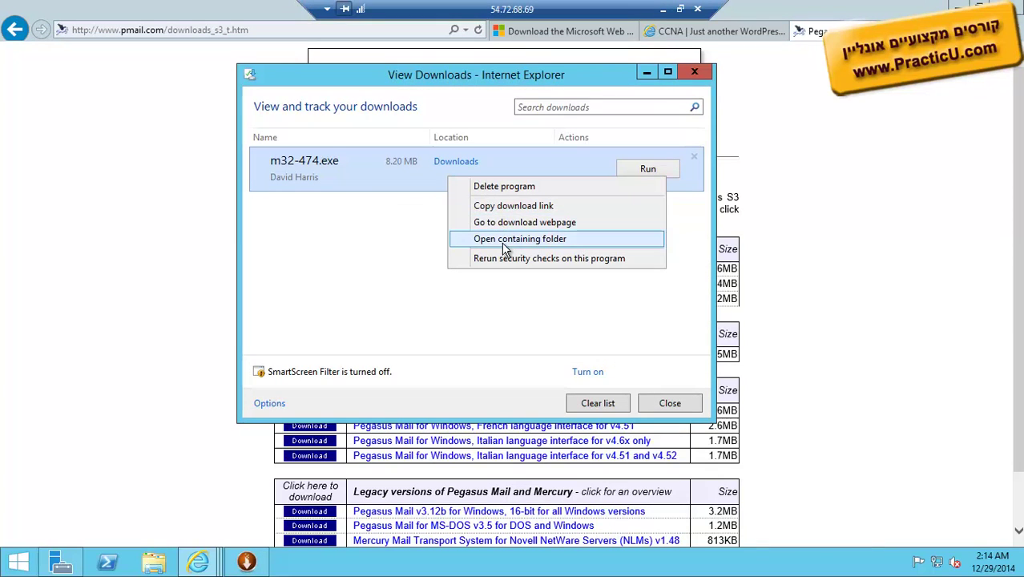
{"action": "left_click", "coordinate": [504, 239]}
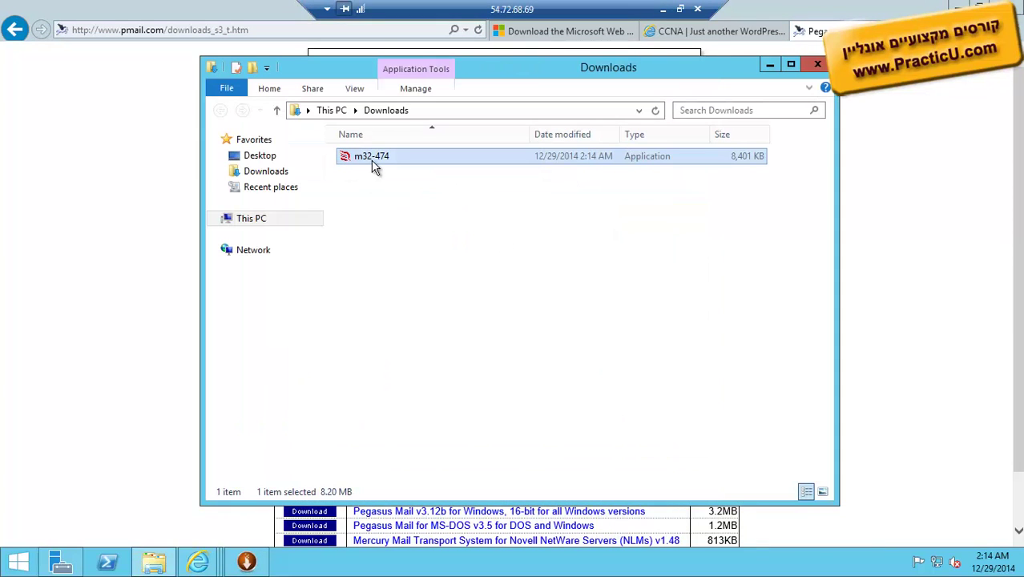
{"action": "right_click", "coordinate": [372, 166]}
{"action": "left_click", "coordinate": [414, 189]}
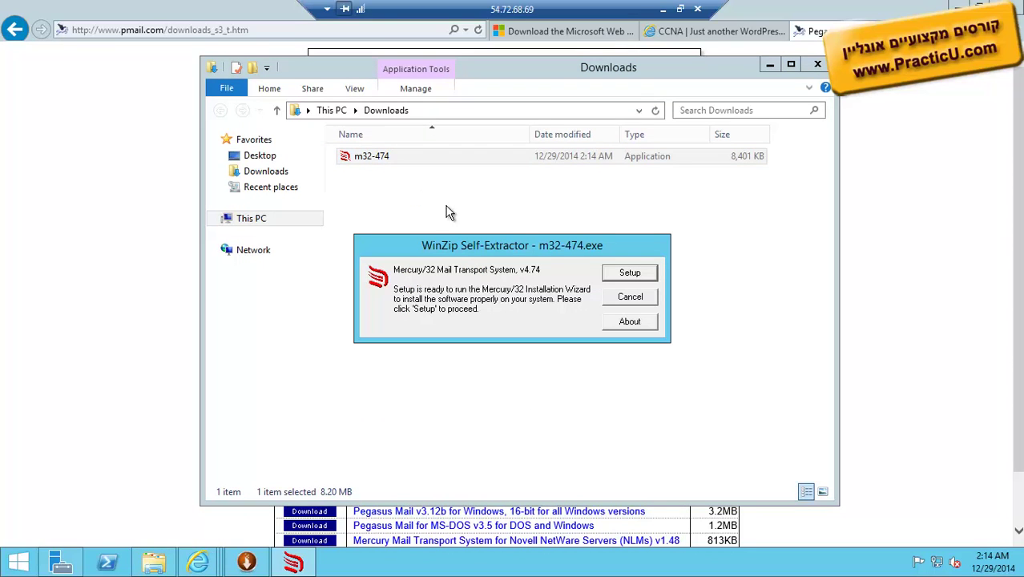
{"action": "left_click", "coordinate": [630, 274]}
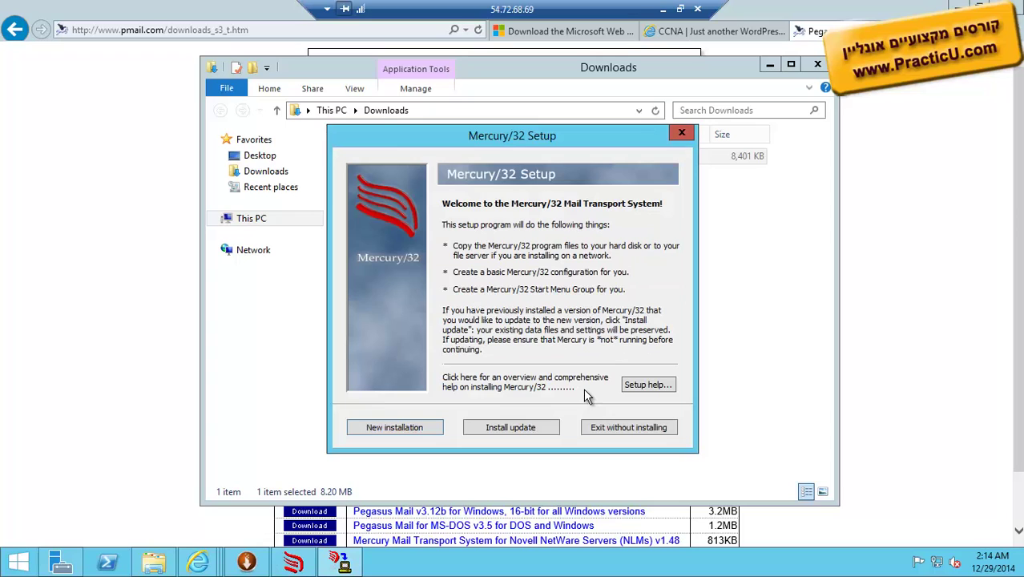
Step: Close the Downloads folder, all Internet Explorer tabs and the downloads list, then move the Setup dialog up
{"action": "left_click", "coordinate": [814, 63]}
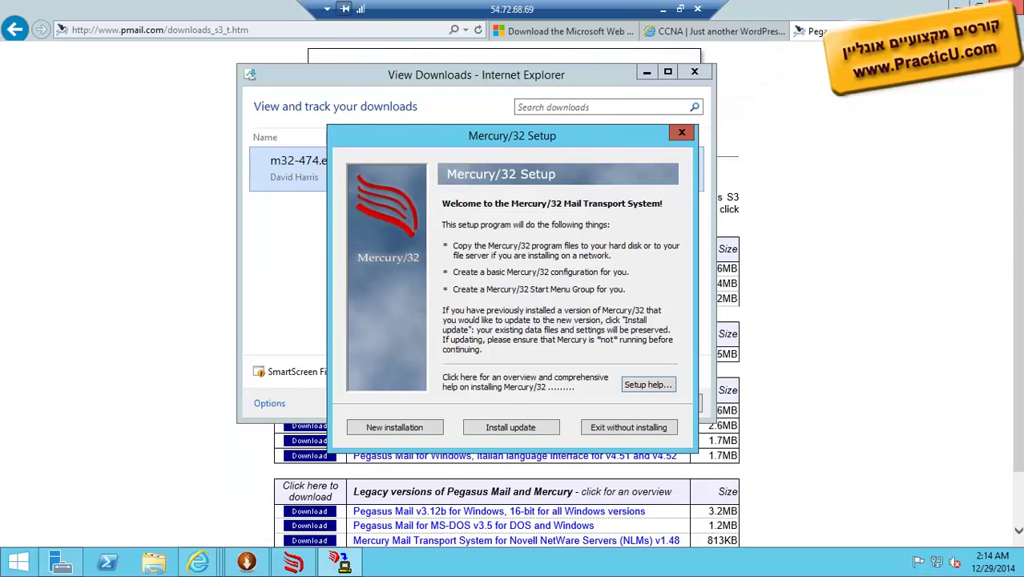
{"action": "left_click", "coordinate": [1006, 8]}
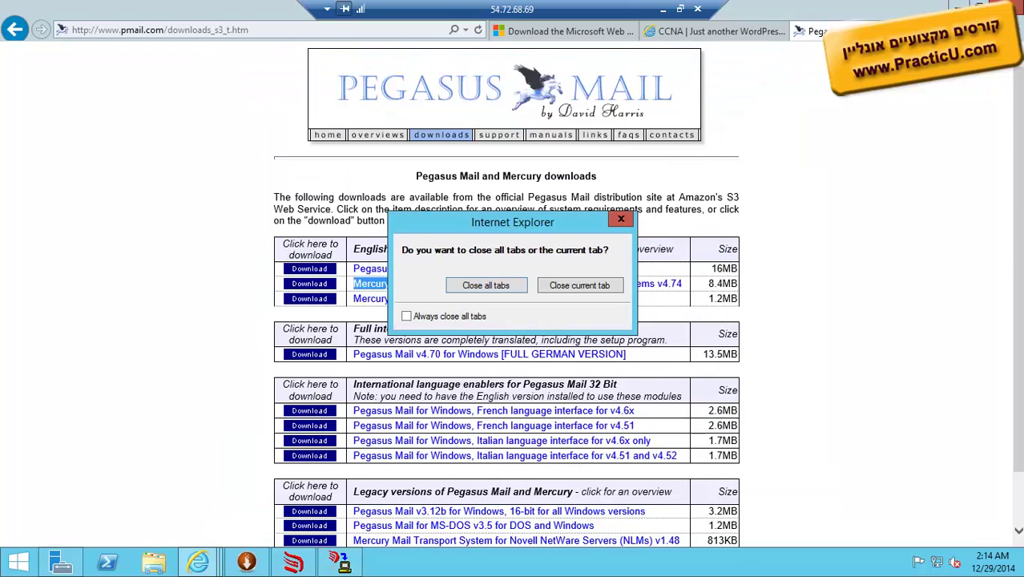
{"action": "left_click", "coordinate": [439, 318]}
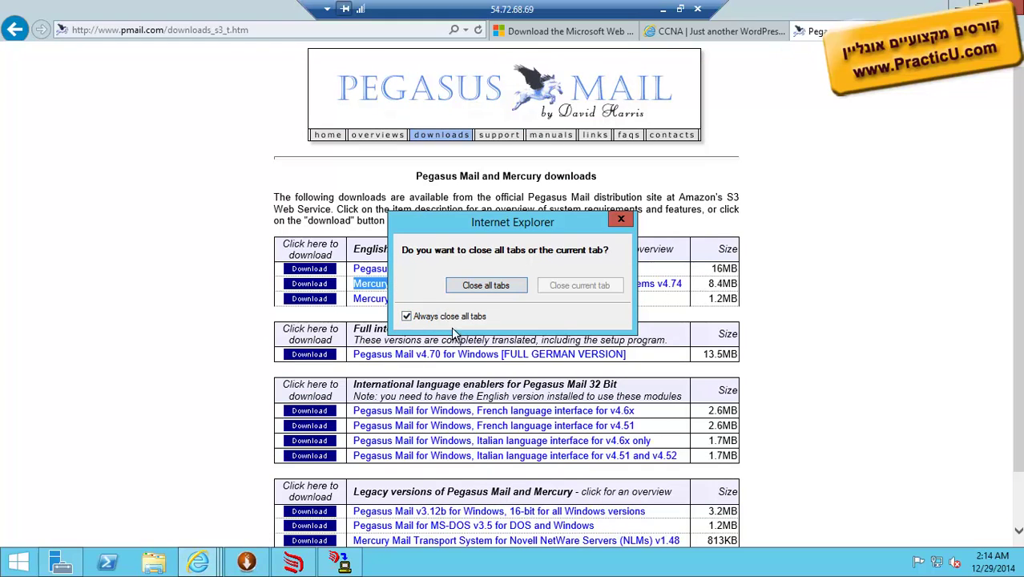
{"action": "left_click", "coordinate": [484, 285]}
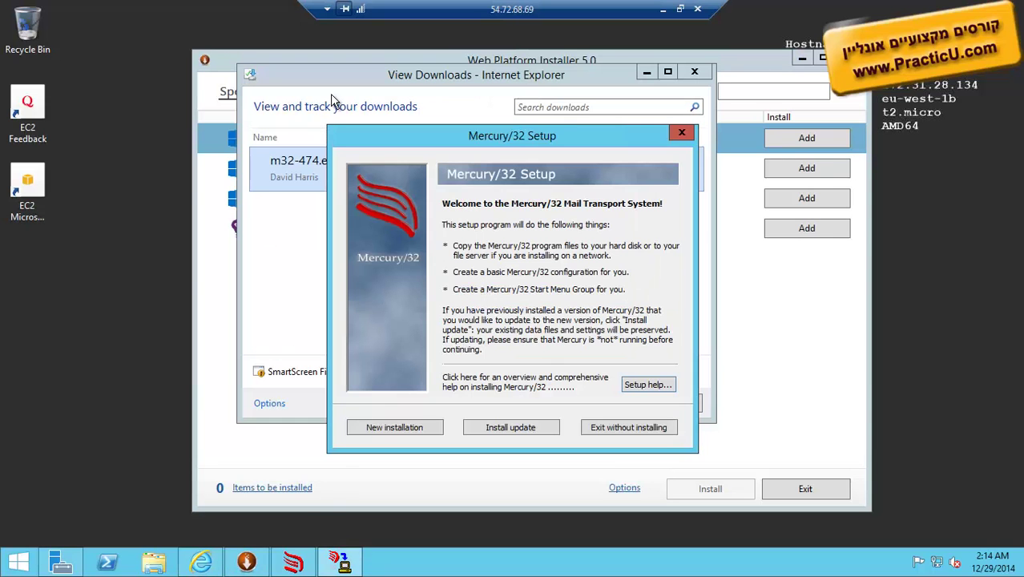
{"action": "left_click", "coordinate": [419, 76]}
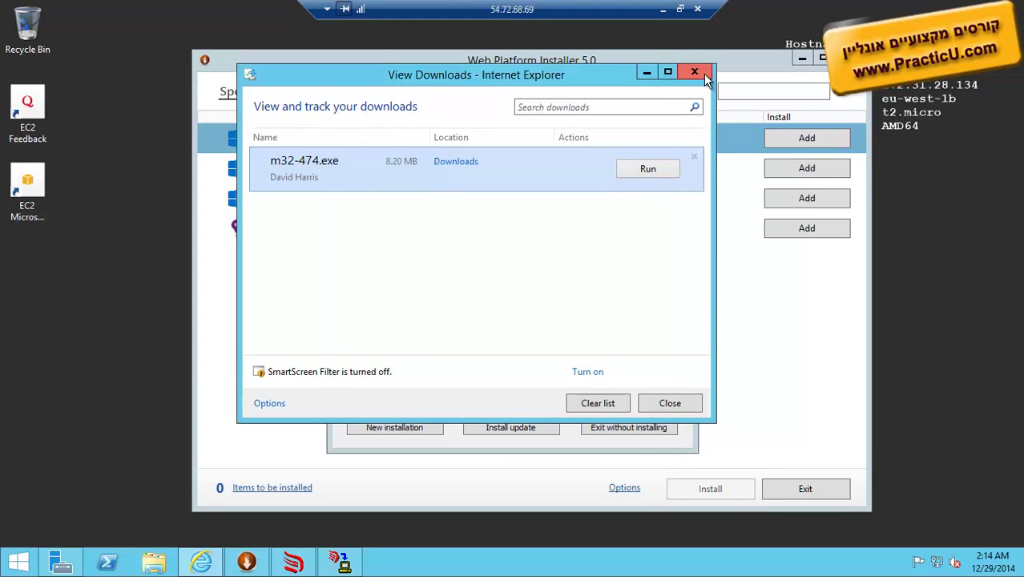
{"action": "left_click", "coordinate": [694, 73]}
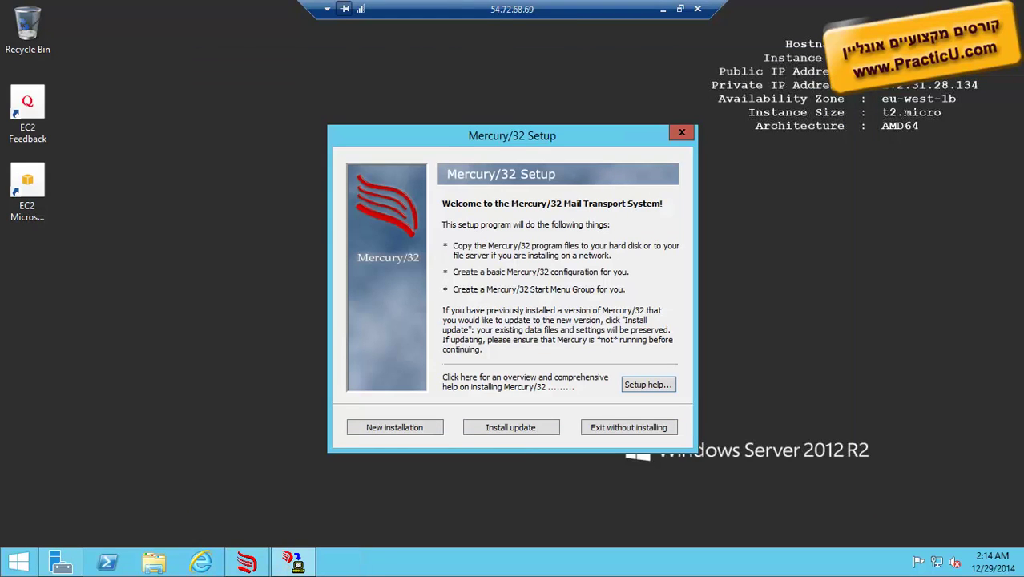
{"action": "left_click_drag", "start_coordinate": [448, 146], "coordinate": [474, 119]}
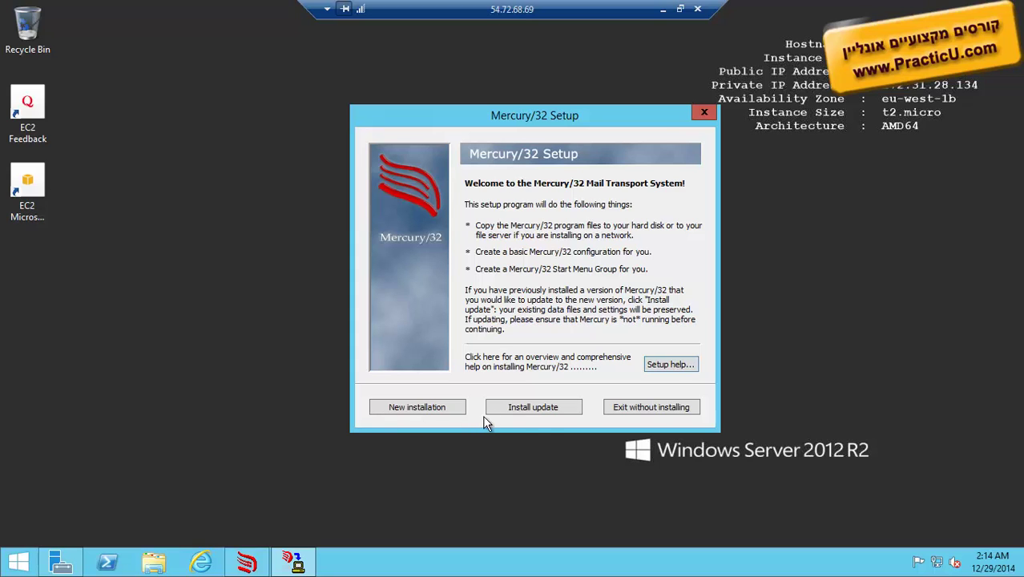
Step: Choose New installation and No NetWare Support in Mercury/32 Setup
{"action": "left_click", "coordinate": [414, 407]}
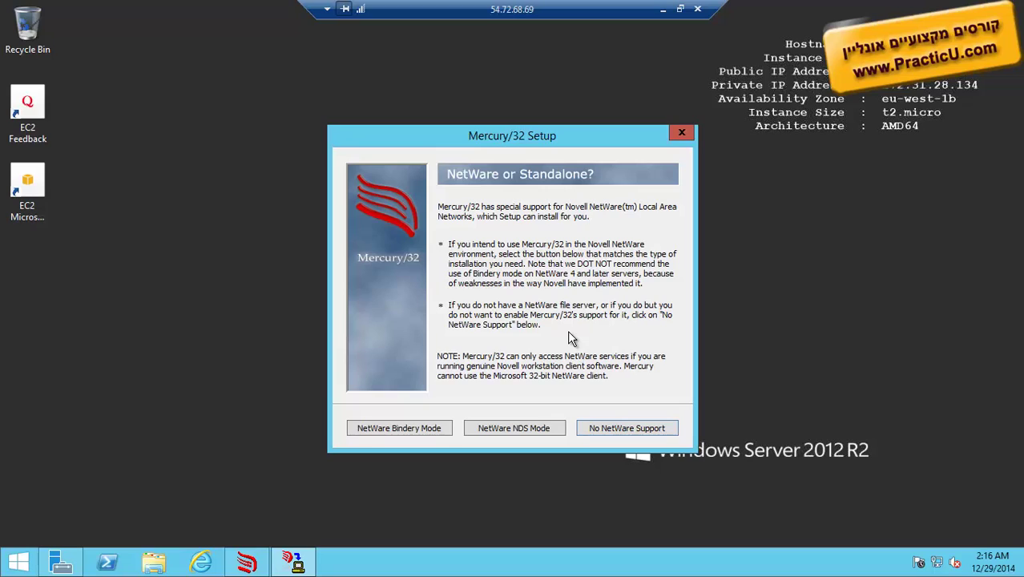
{"action": "left_click", "coordinate": [630, 431]}
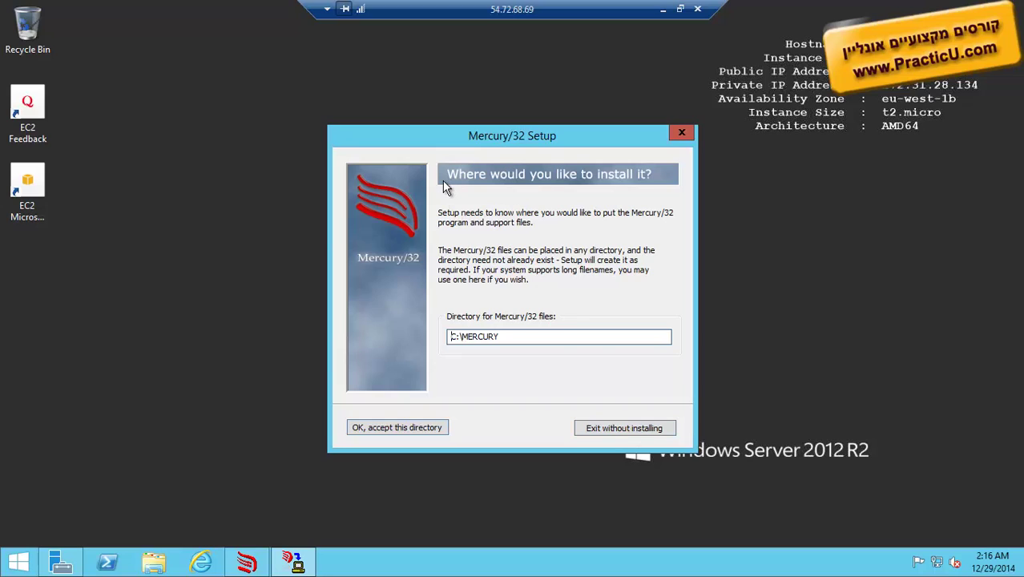
Step: Accept C:\MERCURY as the Mercury/32 installation directory
{"action": "left_click_drag", "start_coordinate": [513, 337], "coordinate": [427, 337]}
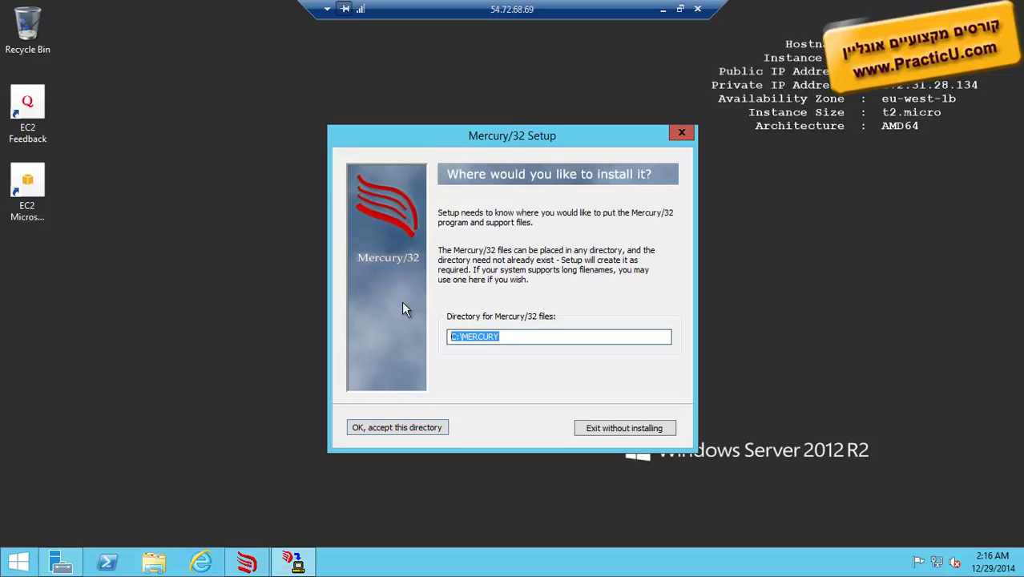
{"action": "left_click", "coordinate": [468, 336]}
{"action": "double_click", "coordinate": [468, 336]}
{"action": "left_click", "coordinate": [397, 428]}
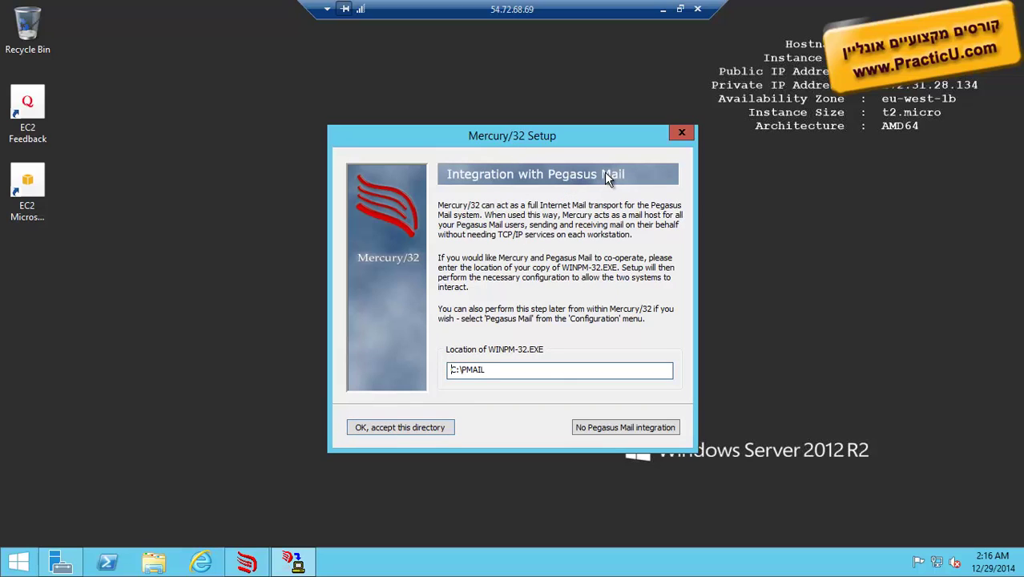
Step: Choose 'No Pegasus Mail integration' so setup moves on to the mailbox location
{"action": "left_click", "coordinate": [591, 428]}
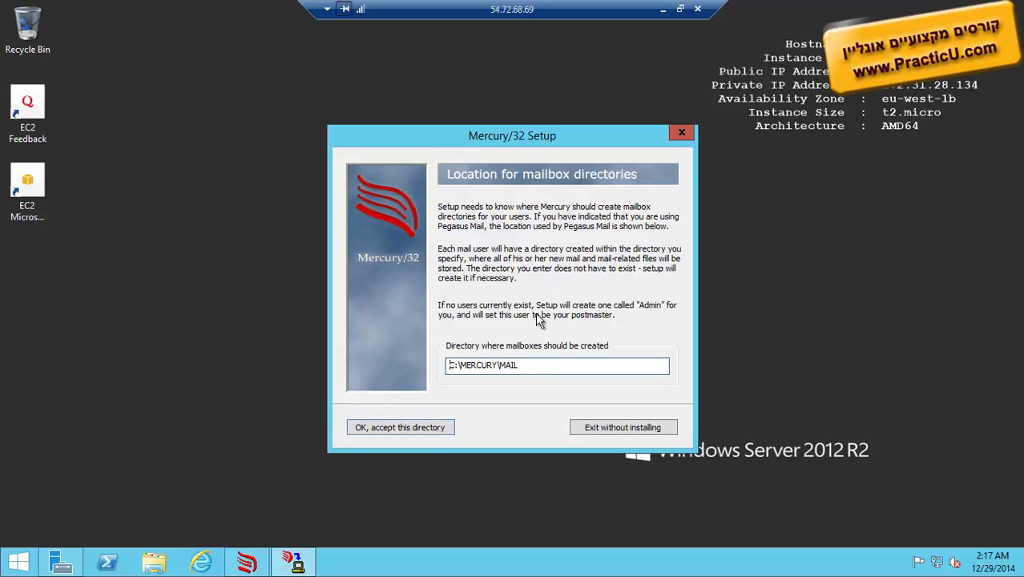
Step: Accept C:\MERCURY\MAIL as the directory for mailboxes
{"action": "double_click", "coordinate": [512, 365]}
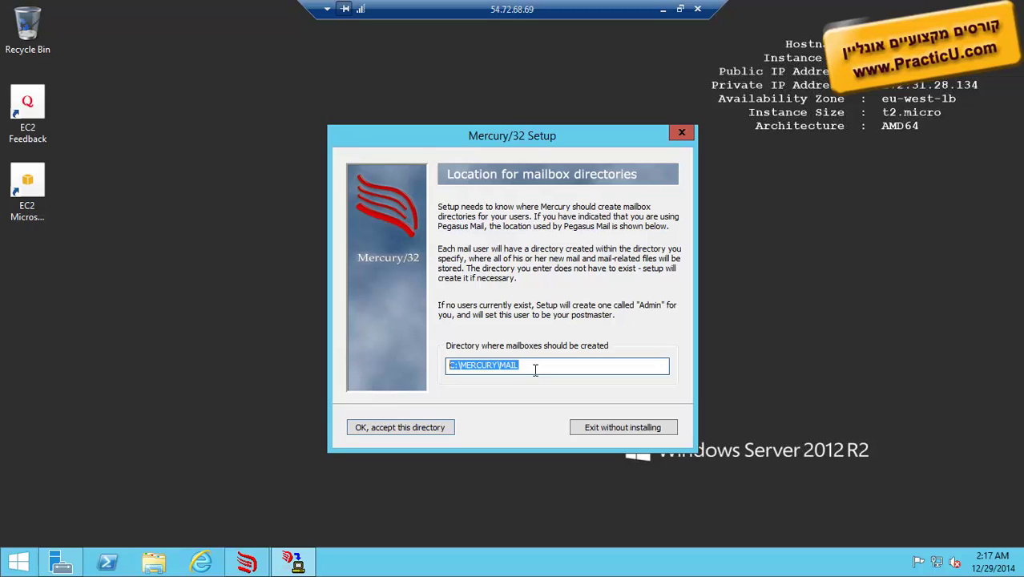
{"action": "left_click", "coordinate": [381, 427]}
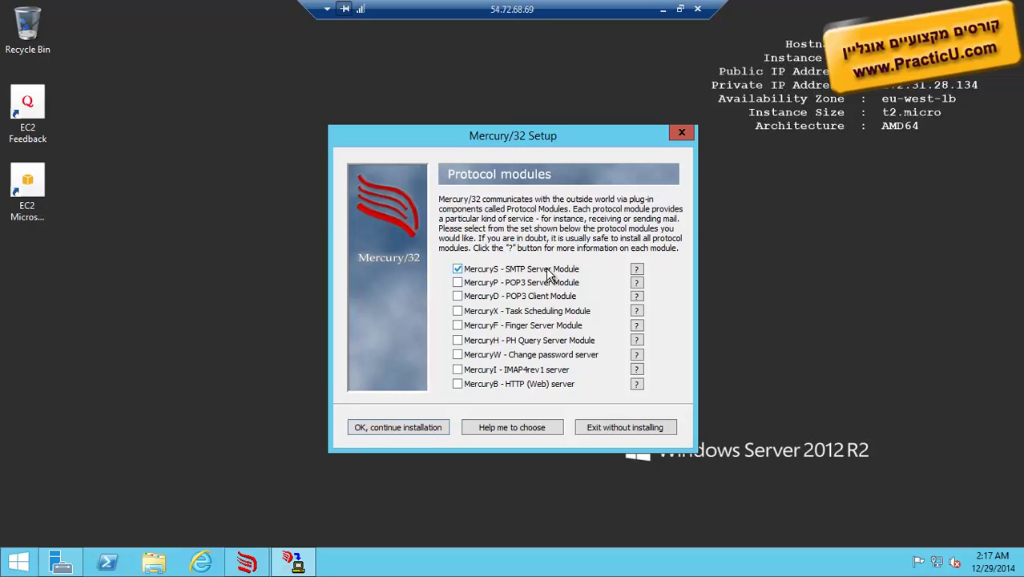
Step: Tick 'MercuryP - POP3 Server Module' alongside the SMTP Server Module
{"action": "left_click", "coordinate": [457, 282]}
Step: Continue installation with the SMTP and POP3 server modules selected
{"action": "left_click", "coordinate": [400, 427]}
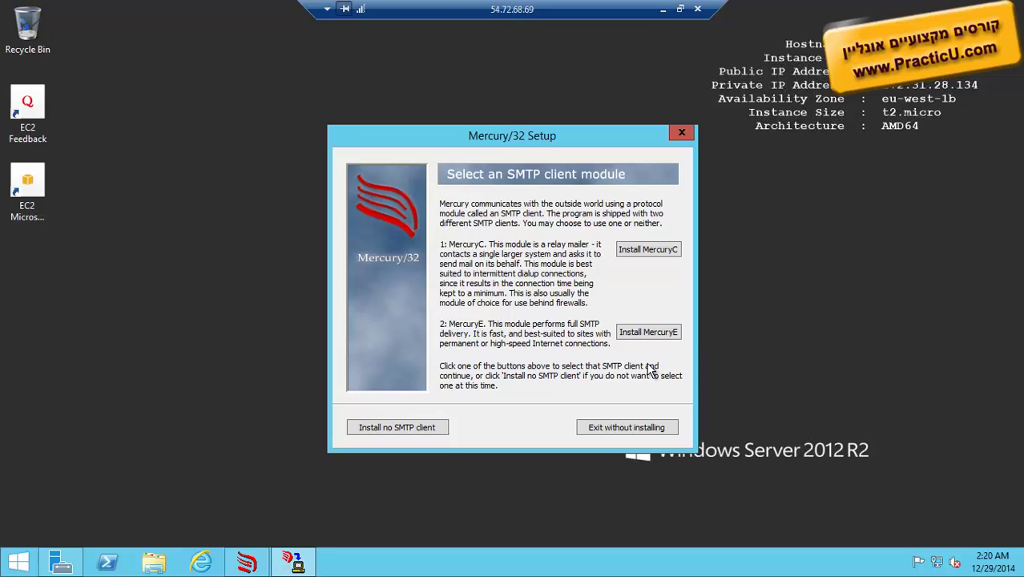
Step: Pick the MercuryC relay client, enter ccna.org.il as the internet domain, and minimize the remote session
{"action": "left_click", "coordinate": [648, 249]}
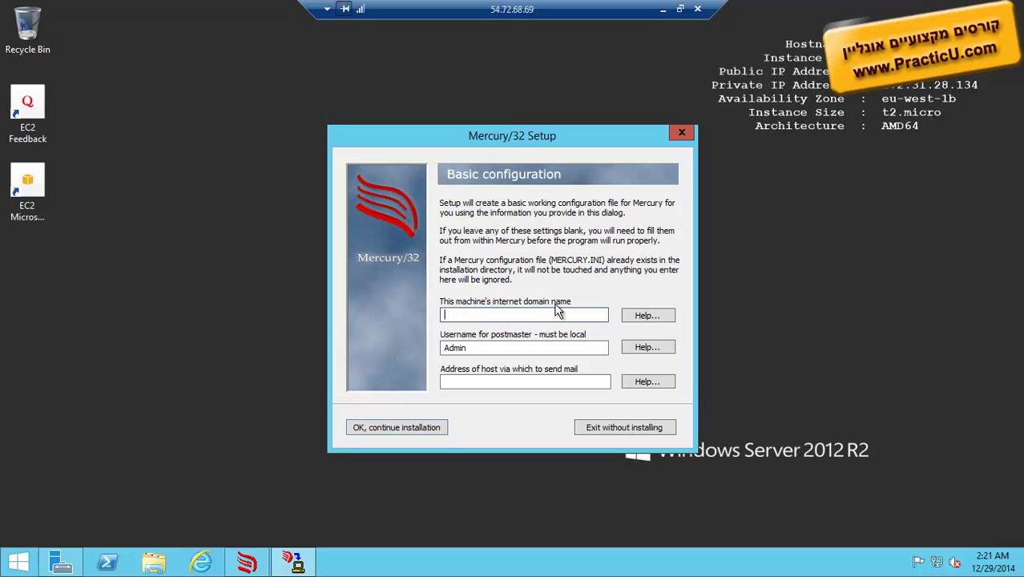
{"action": "type", "text": "ccna.org.il"}
{"action": "left_click", "coordinate": [663, 9]}
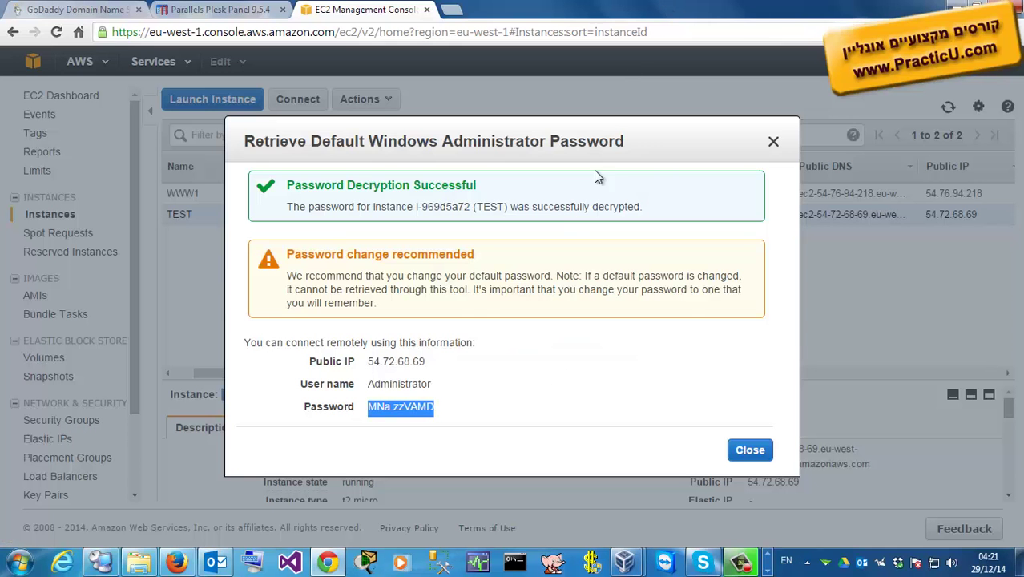
Step: Check the ccna.org.il DNS records in Plesk Panel, then return to the remote desktop
{"action": "left_click", "coordinate": [773, 144]}
{"action": "left_click", "coordinate": [213, 12]}
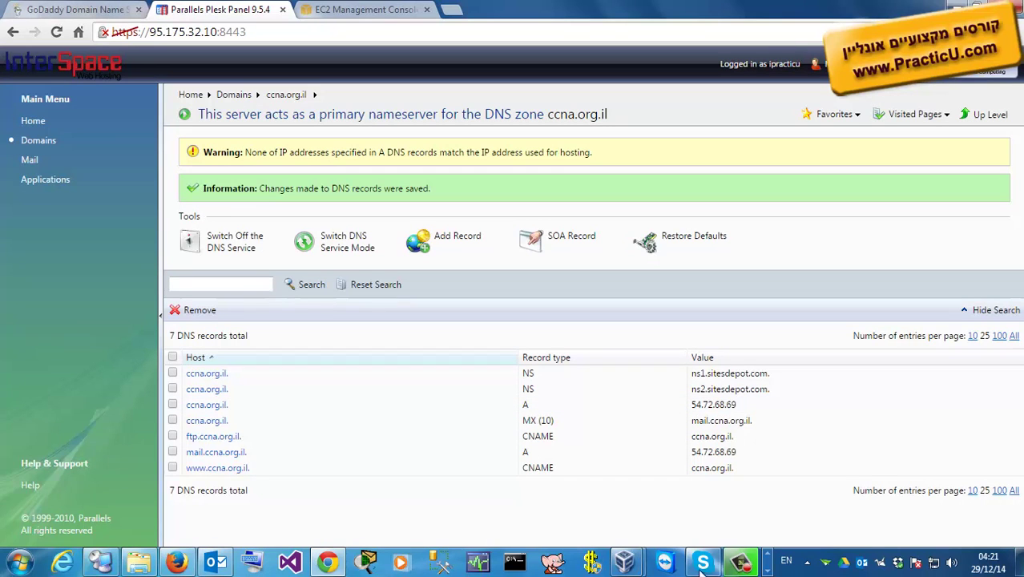
{"action": "left_click", "coordinate": [744, 563]}
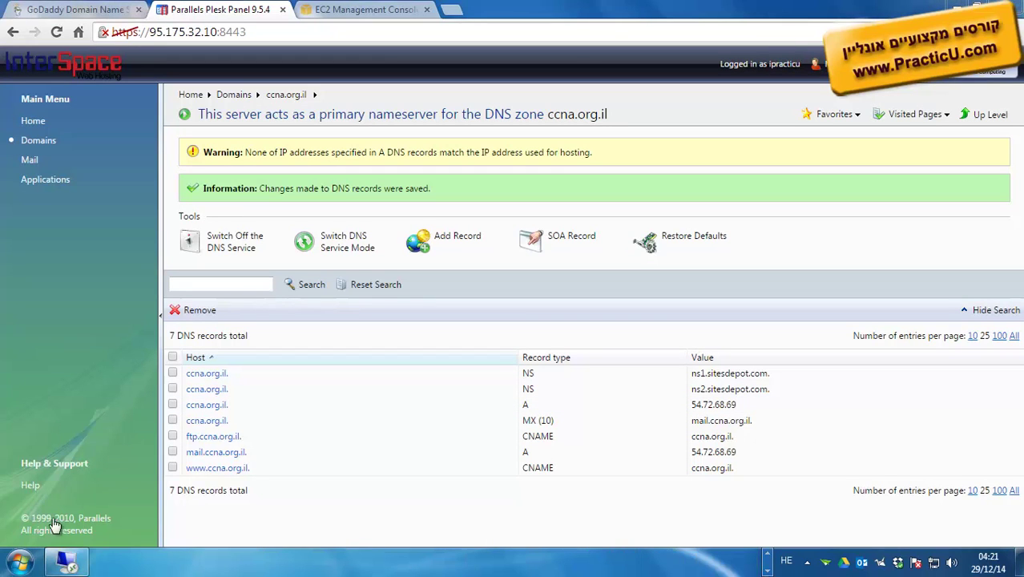
{"action": "left_click", "coordinate": [69, 561]}
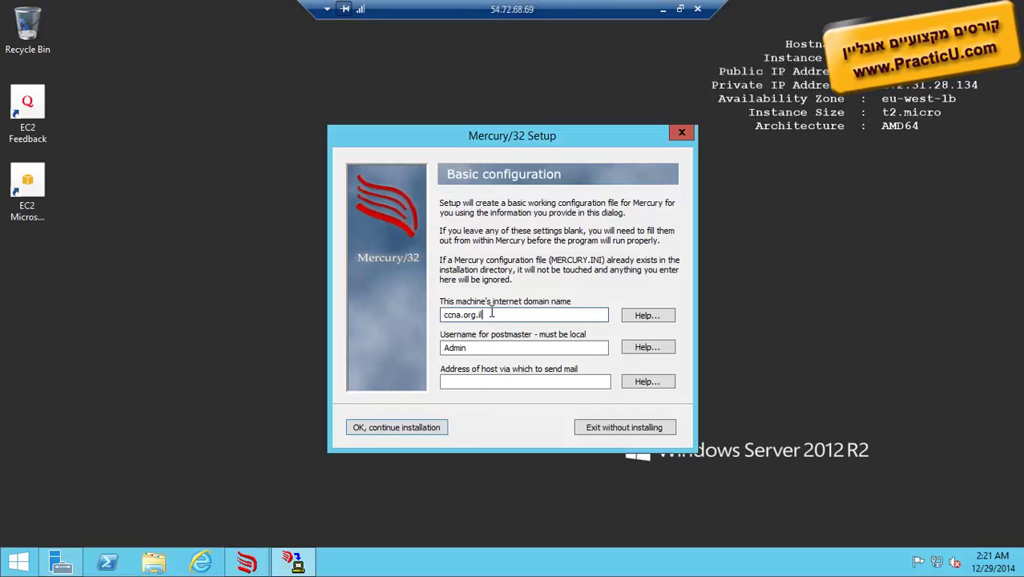
Step: Confirm ccna.org.il as domain name with an empty relay host and accept the Basic configuration
{"action": "left_click_drag", "start_coordinate": [491, 314], "coordinate": [385, 310]}
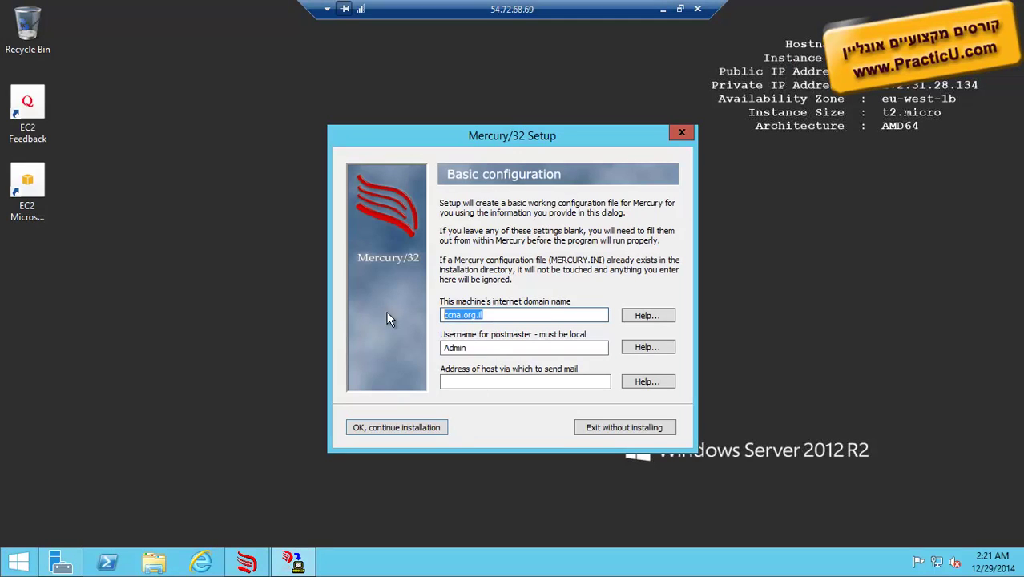
{"action": "left_click", "coordinate": [490, 315]}
{"action": "left_click_drag", "start_coordinate": [490, 314], "coordinate": [429, 314]}
{"action": "left_click_drag", "start_coordinate": [487, 314], "coordinate": [403, 303]}
{"action": "left_click", "coordinate": [487, 381]}
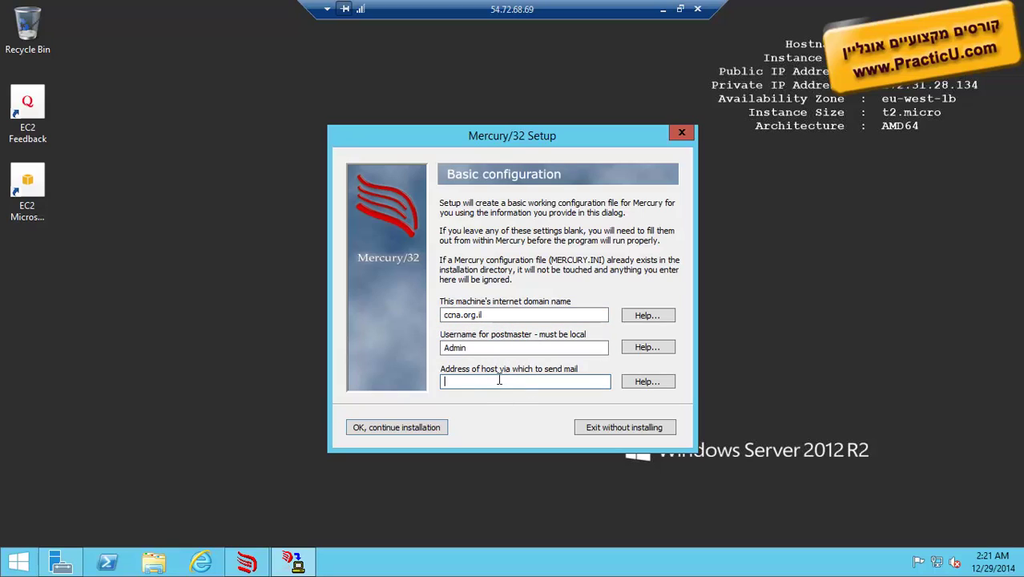
{"action": "left_click", "coordinate": [506, 315]}
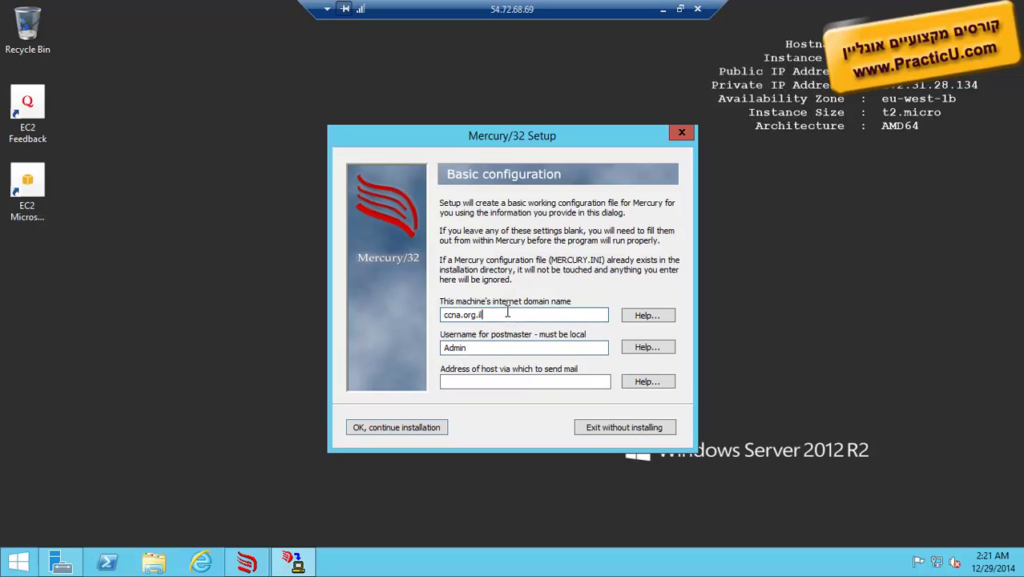
{"action": "left_click", "coordinate": [430, 429]}
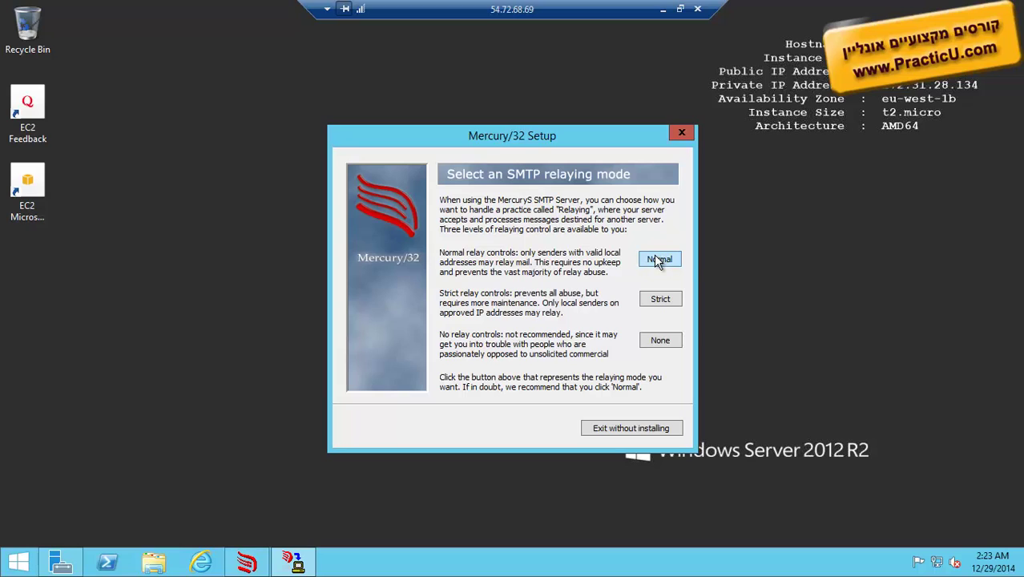
Step: Choose Normal relay controls, keep the C:\MERCURY\QUEUE queue directory, and install Mercury/32
{"action": "left_click", "coordinate": [671, 262]}
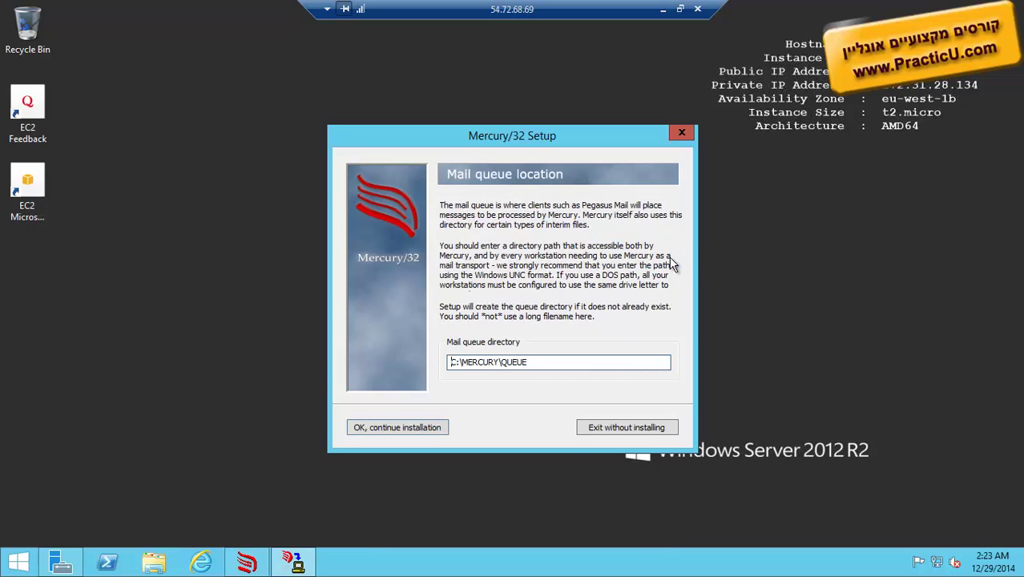
{"action": "left_click_drag", "start_coordinate": [535, 362], "coordinate": [346, 335]}
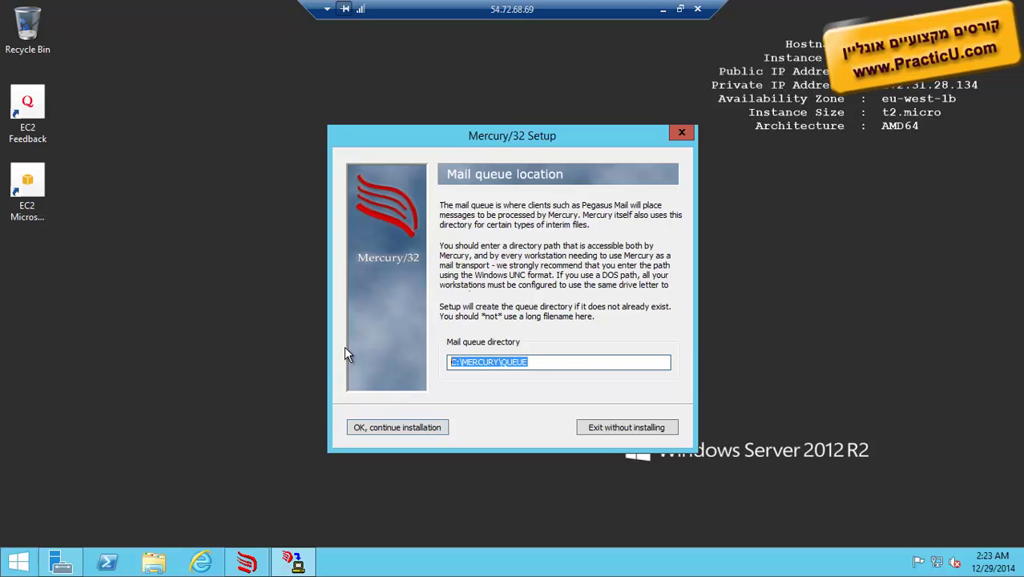
{"action": "left_click", "coordinate": [535, 362]}
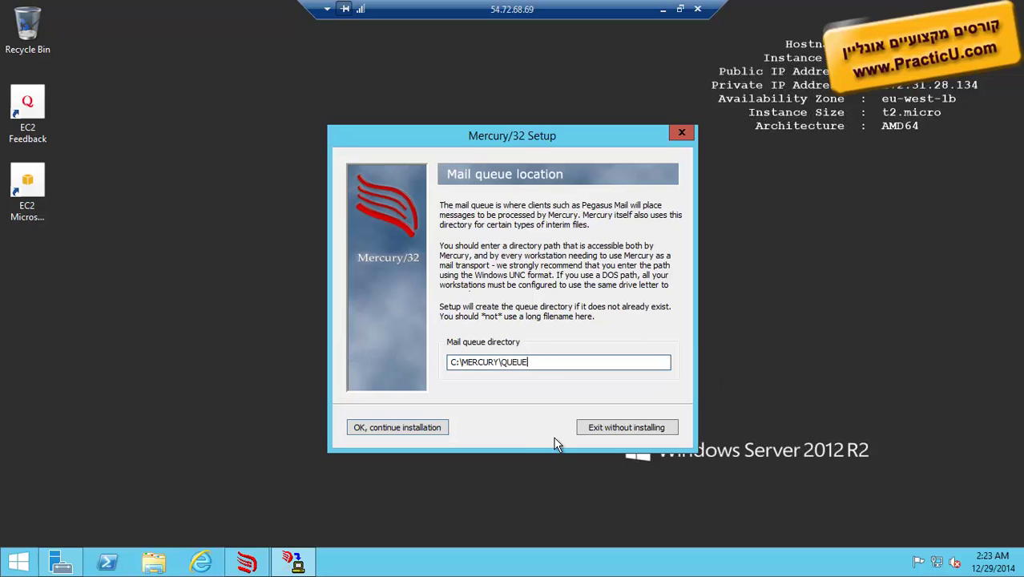
{"action": "left_click", "coordinate": [434, 426]}
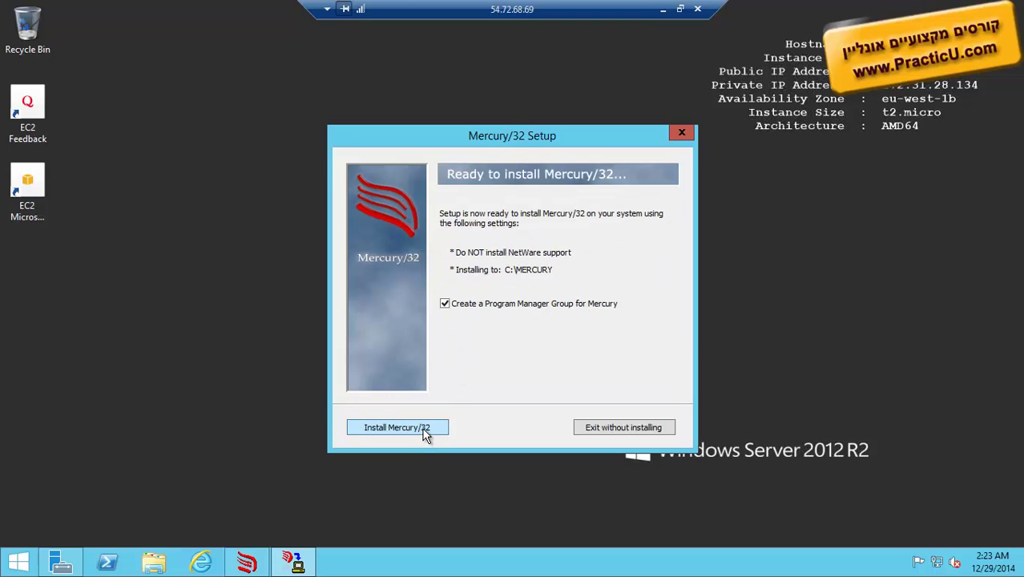
{"action": "left_click", "coordinate": [425, 430]}
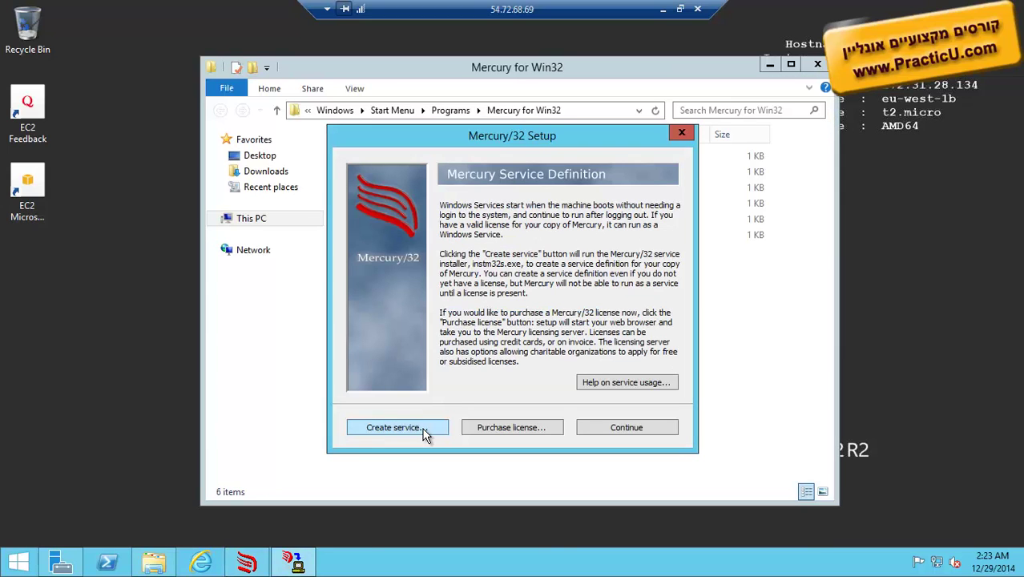
Step: Skip creating a Windows service and go on to the Third-party Mercury Add-ins page
{"action": "left_click_drag", "start_coordinate": [567, 145], "coordinate": [488, 156]}
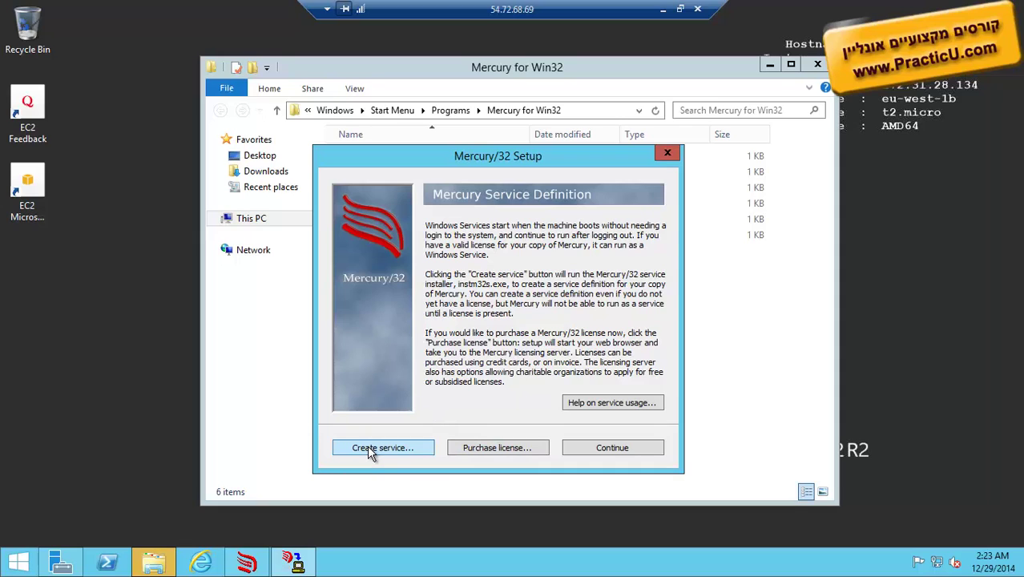
{"action": "left_click", "coordinate": [615, 449]}
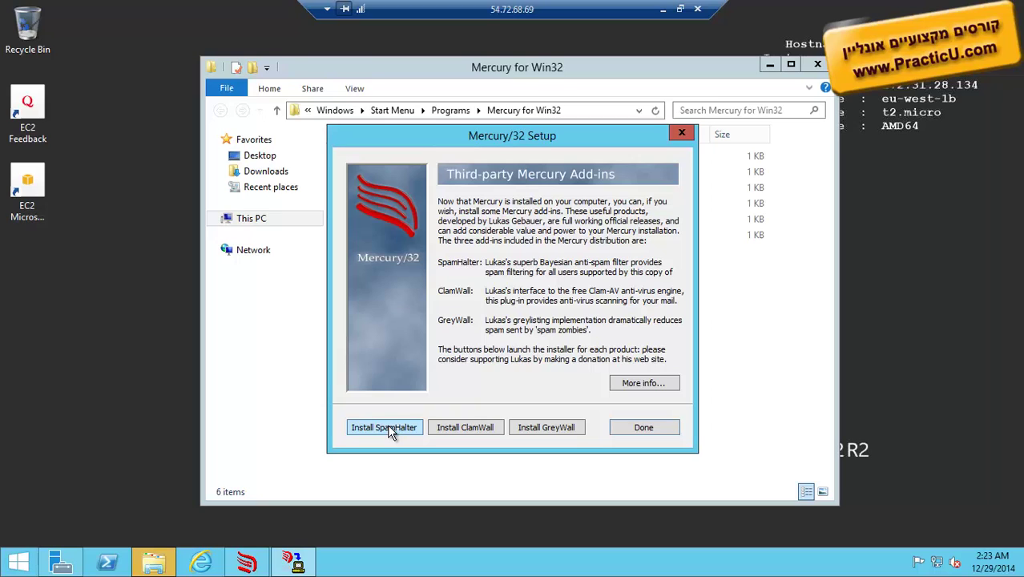
Step: Run the SpamHalter installer in English, accept its licence and default destination, and start installing
{"action": "left_click", "coordinate": [381, 427]}
{"action": "left_click", "coordinate": [528, 314]}
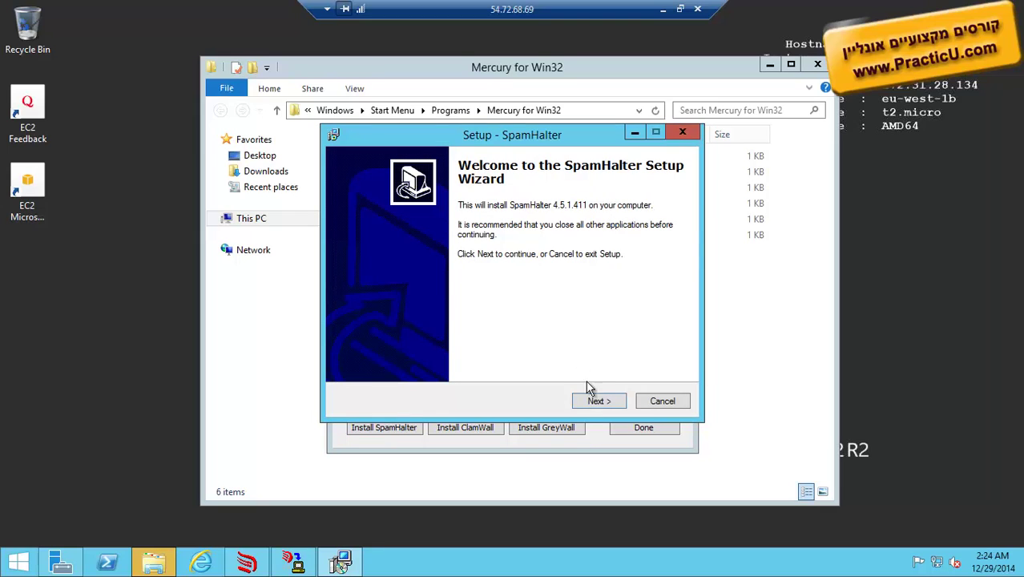
{"action": "left_click", "coordinate": [597, 402]}
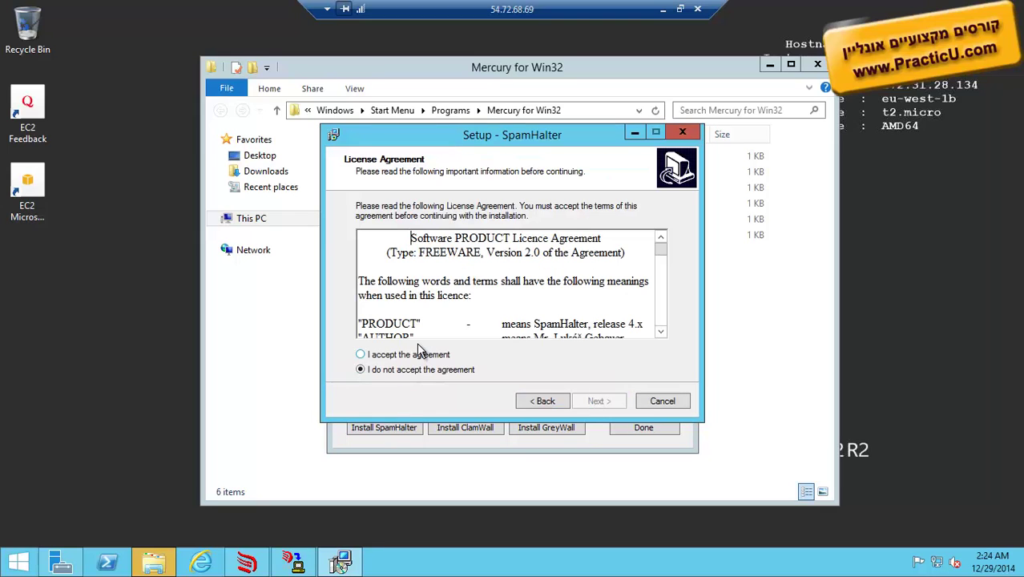
{"action": "left_click", "coordinate": [422, 354]}
{"action": "left_click", "coordinate": [603, 407]}
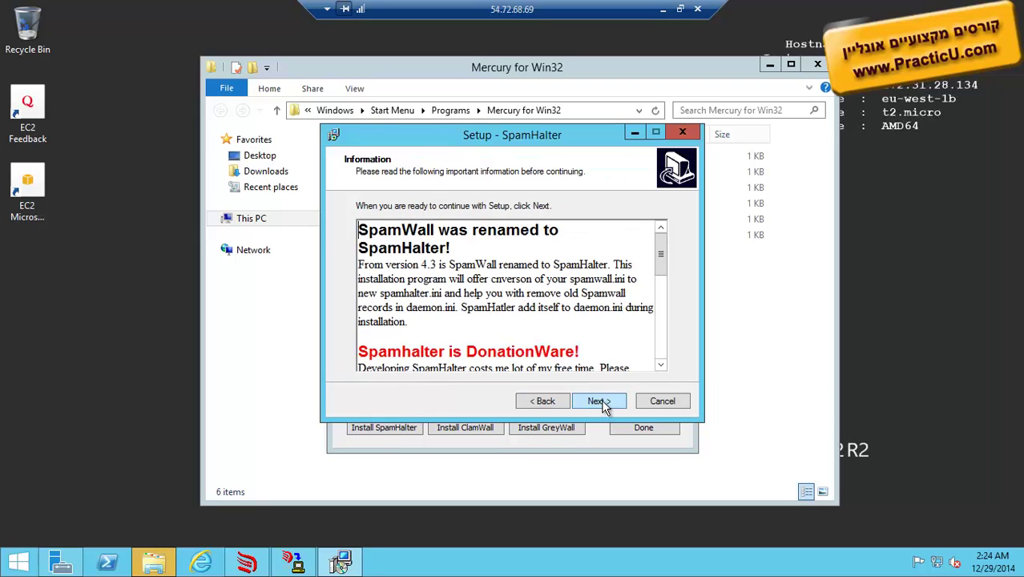
{"action": "left_click", "coordinate": [603, 407]}
{"action": "left_click", "coordinate": [603, 407]}
{"action": "left_click", "coordinate": [603, 407]}
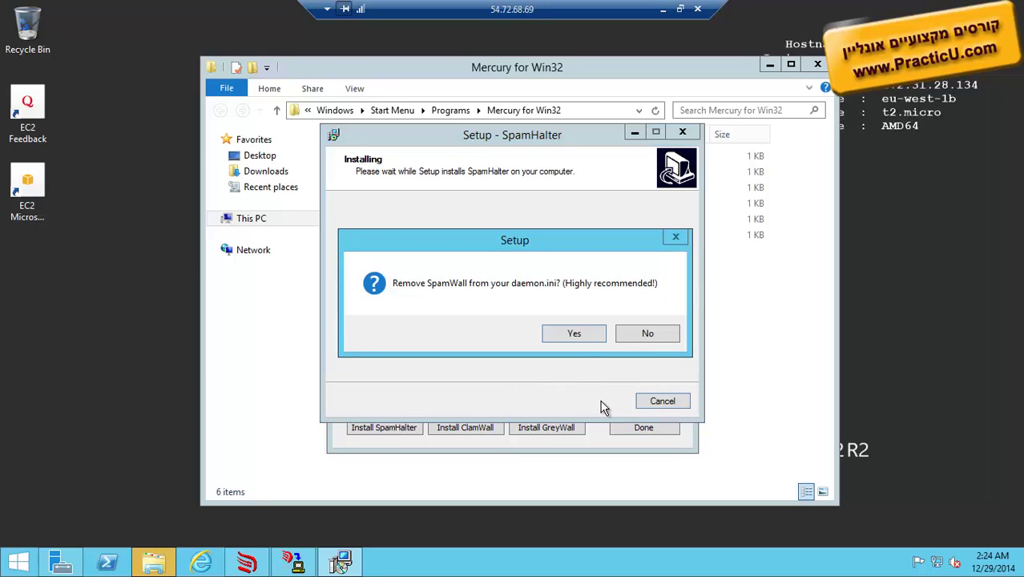
Step: Agree to remove SpamWall from daemon.ini, dismiss the errors, and finish SpamHalter setup
{"action": "left_click", "coordinate": [582, 331]}
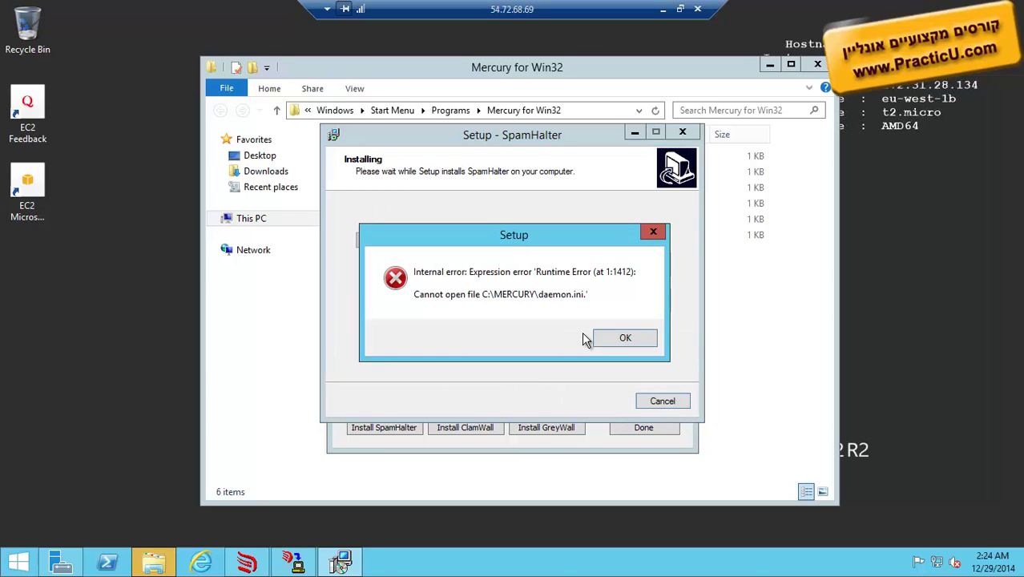
{"action": "left_click", "coordinate": [628, 337]}
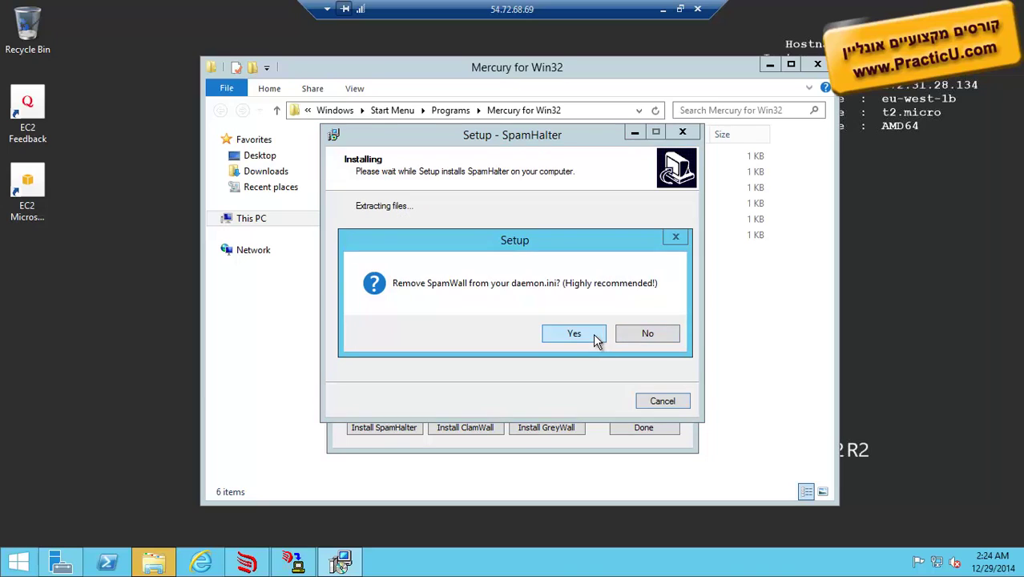
{"action": "left_click", "coordinate": [593, 335]}
{"action": "left_click", "coordinate": [626, 338]}
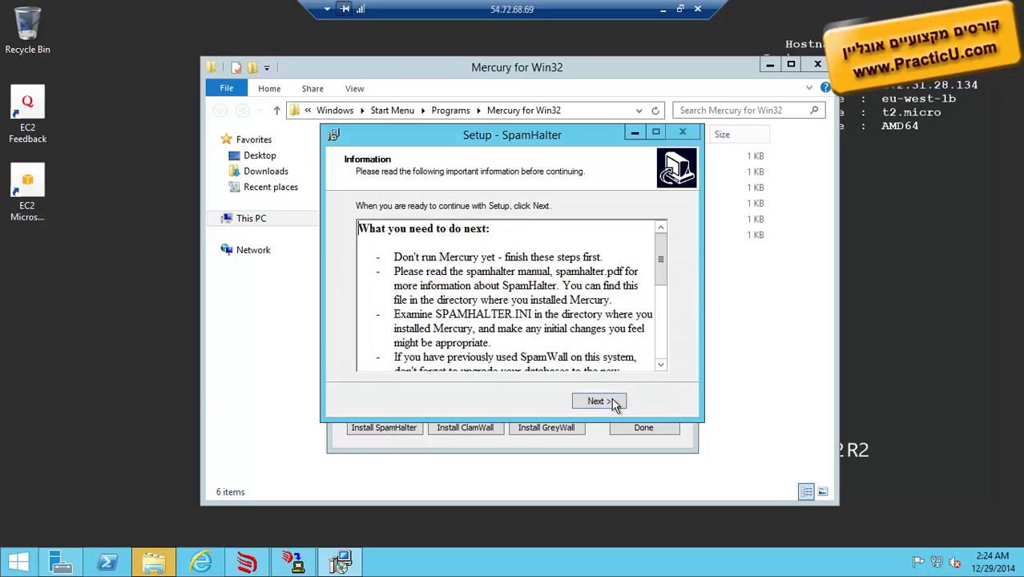
{"action": "left_click", "coordinate": [597, 401]}
{"action": "left_click", "coordinate": [605, 400]}
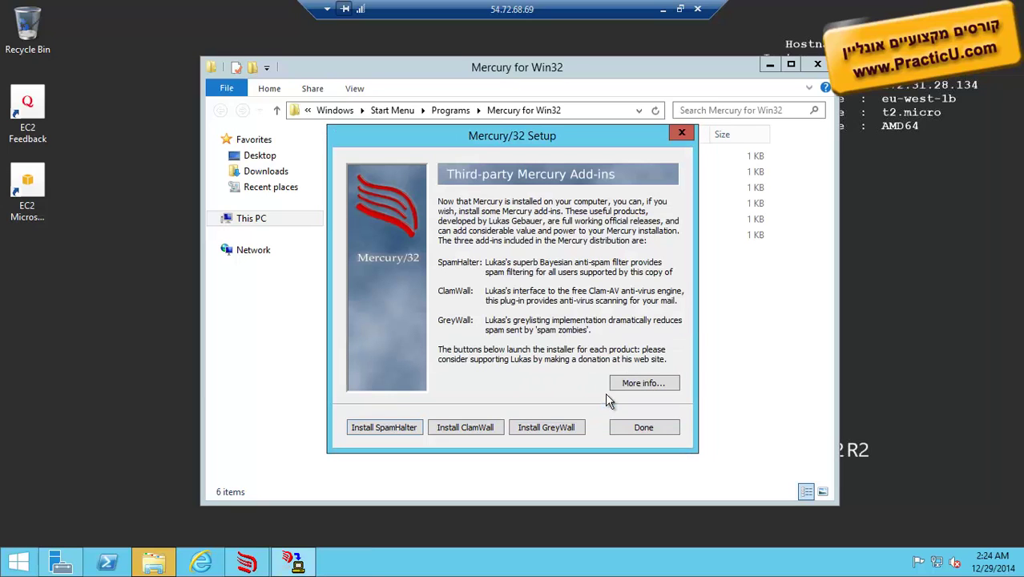
Step: Install the ClamWall add-in in English into C:\MERCURY, accepting its licence
{"action": "left_click", "coordinate": [471, 428]}
{"action": "left_click", "coordinate": [548, 319]}
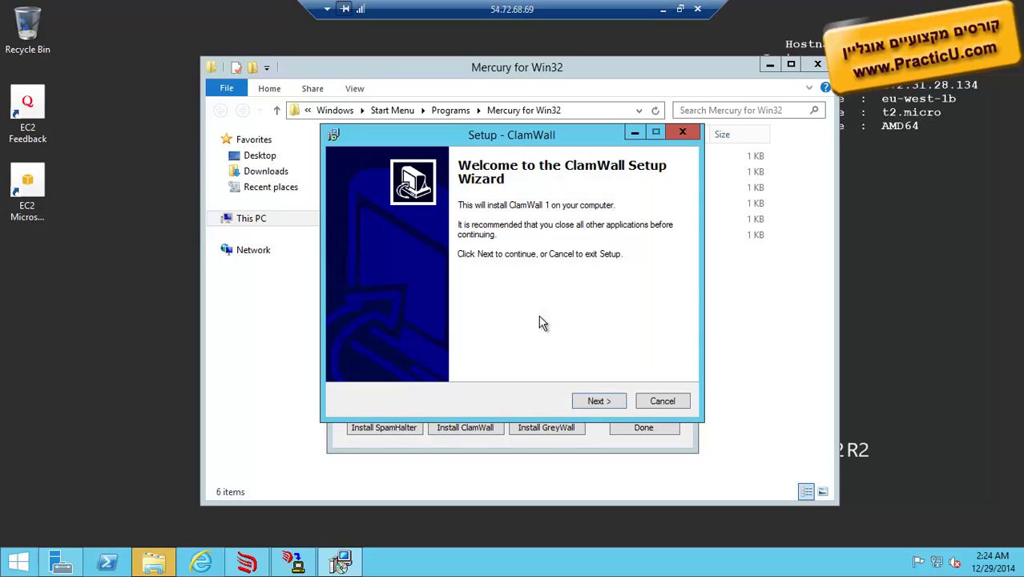
{"action": "left_click", "coordinate": [602, 403]}
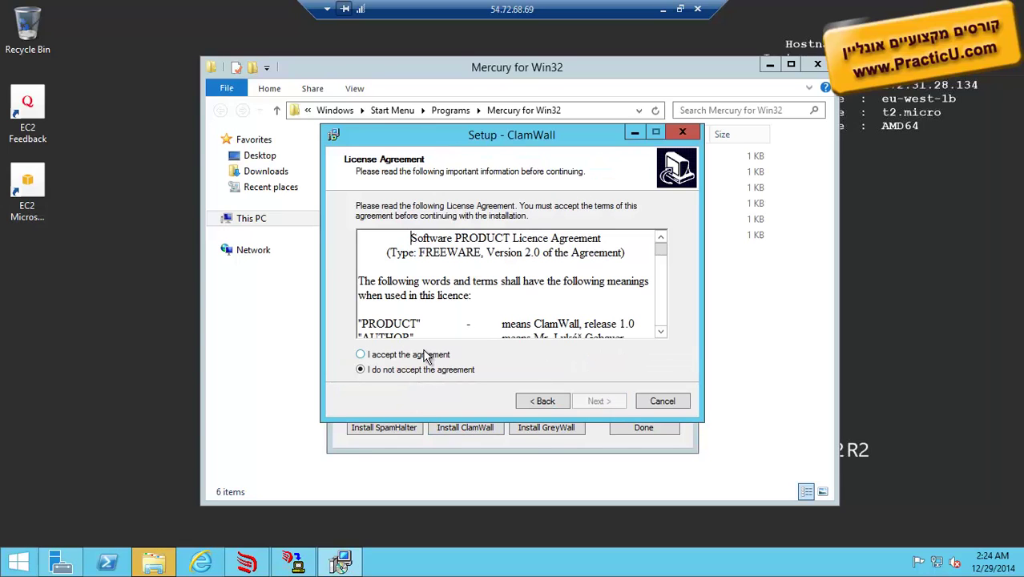
{"action": "left_click", "coordinate": [425, 354]}
{"action": "left_click", "coordinate": [610, 402]}
{"action": "left_click", "coordinate": [610, 402]}
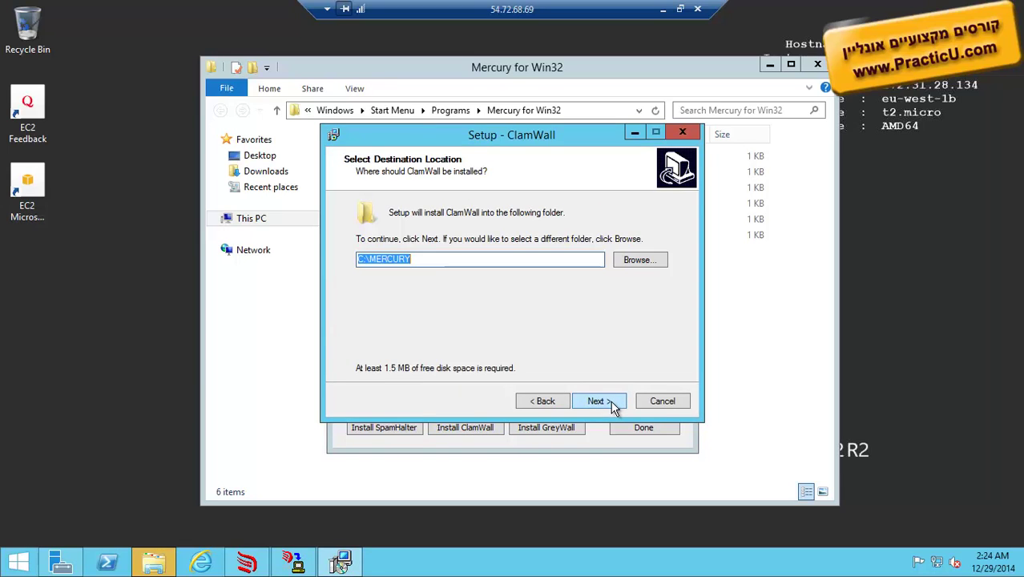
{"action": "left_click", "coordinate": [610, 402]}
{"action": "left_click", "coordinate": [610, 402]}
{"action": "left_click", "coordinate": [612, 406]}
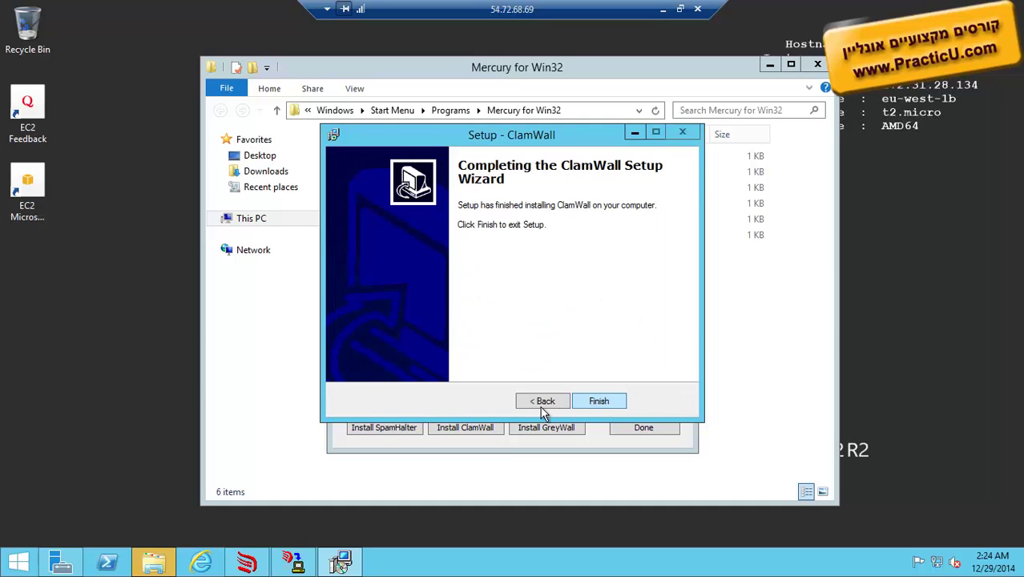
{"action": "left_click", "coordinate": [593, 405]}
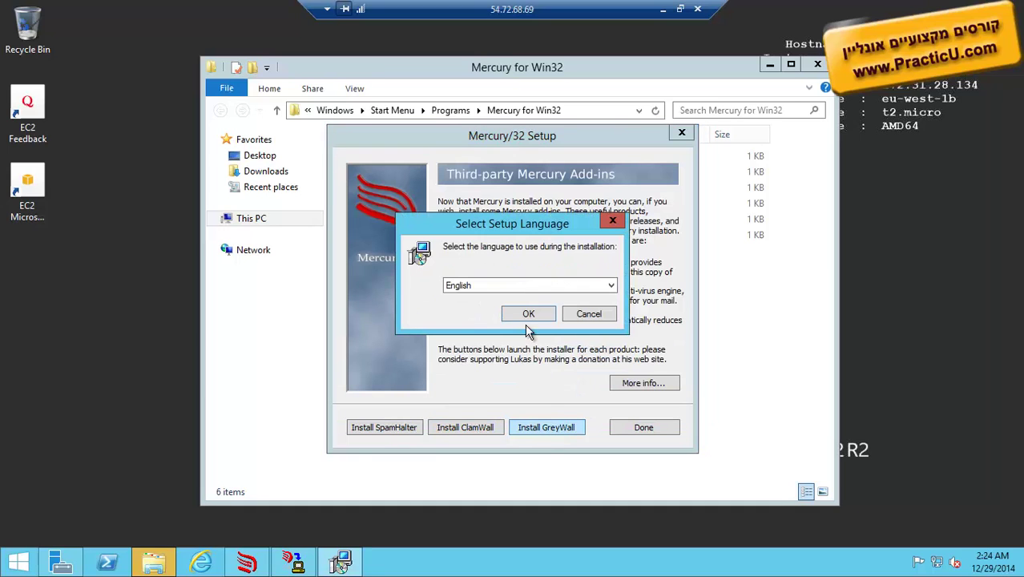
Step: Start the GrayWall installer in English, accept its licence and keep C:\MERCURY as destination
{"action": "left_click", "coordinate": [516, 314]}
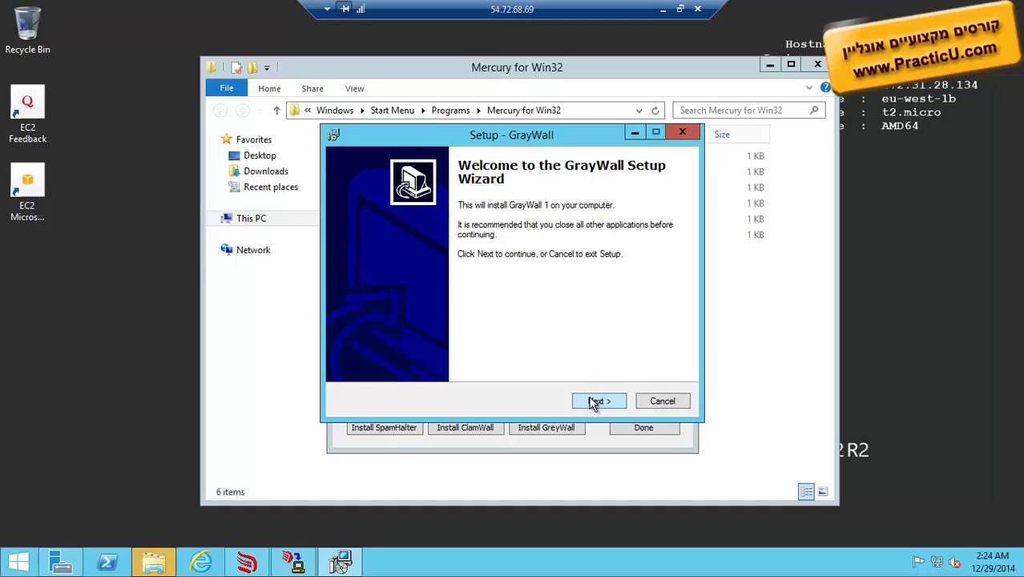
{"action": "left_click", "coordinate": [592, 399]}
{"action": "left_click", "coordinate": [425, 355]}
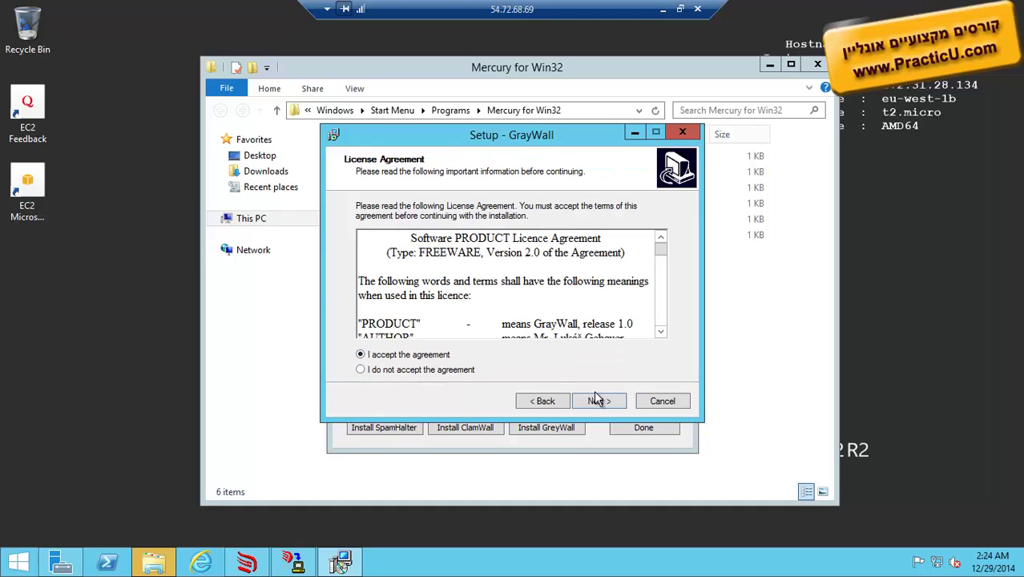
{"action": "left_click", "coordinate": [597, 400]}
{"action": "left_click", "coordinate": [598, 401]}
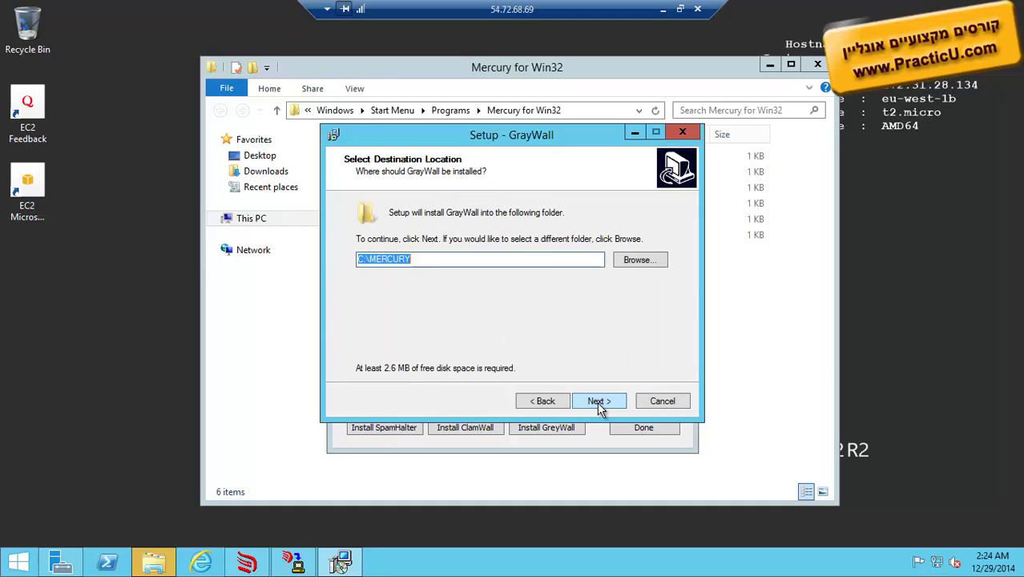
{"action": "left_click", "coordinate": [598, 401]}
Step: Complete the GrayWall installation, then finish the add-in choice and exit Mercury/32 Setup
{"action": "left_click", "coordinate": [596, 402]}
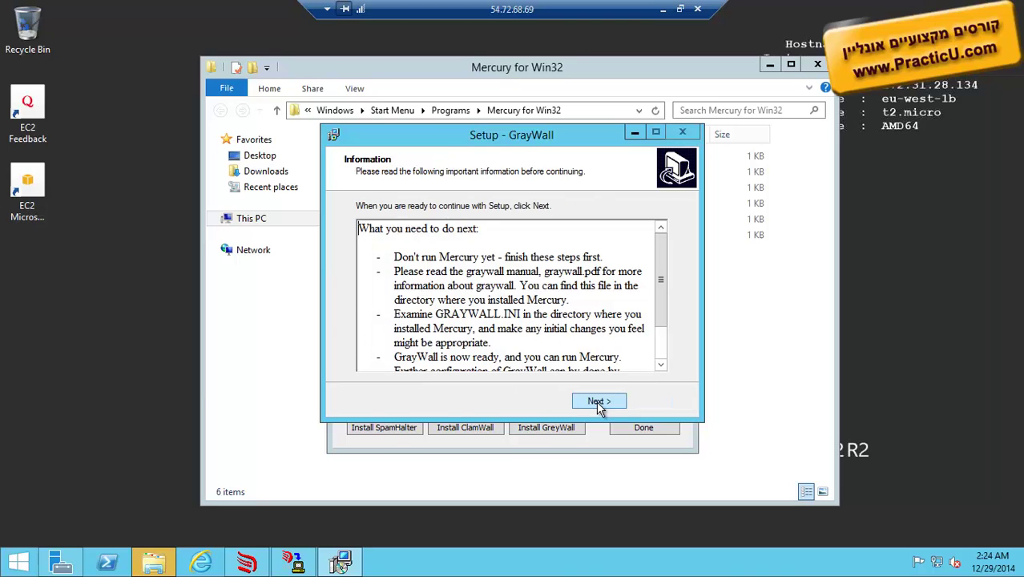
{"action": "left_click", "coordinate": [595, 401]}
{"action": "left_click", "coordinate": [596, 401]}
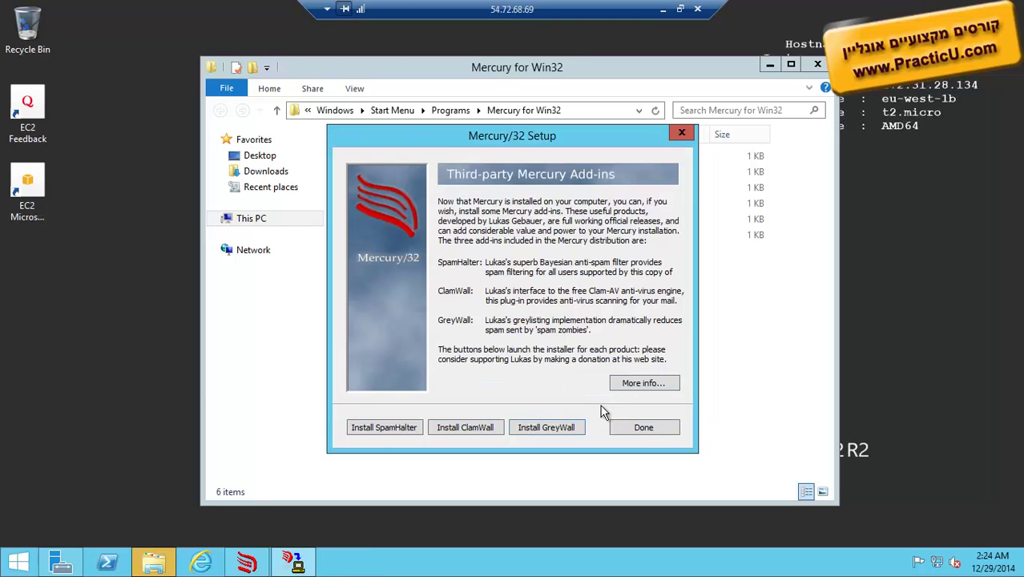
{"action": "left_click", "coordinate": [645, 430]}
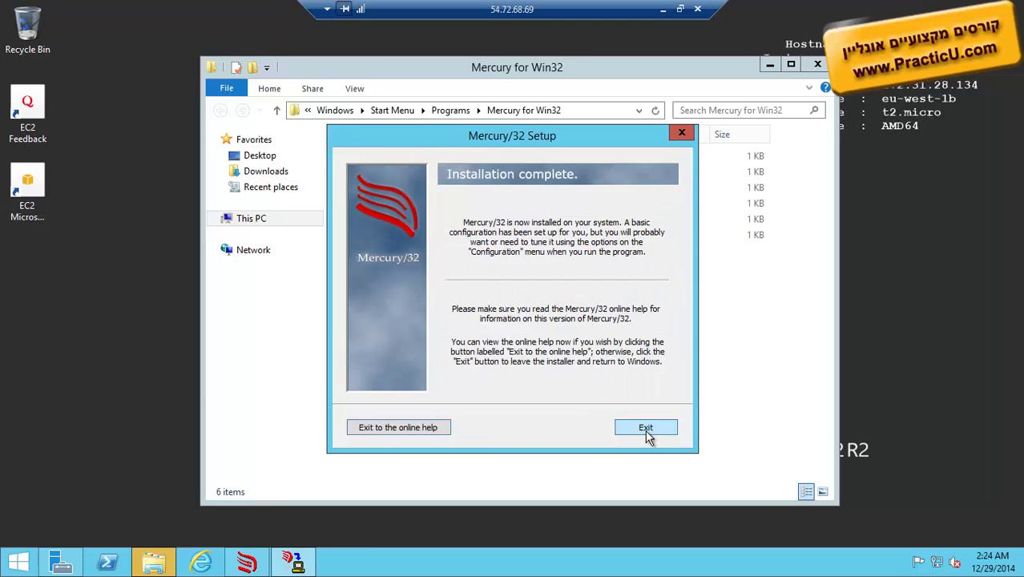
{"action": "left_click", "coordinate": [644, 427]}
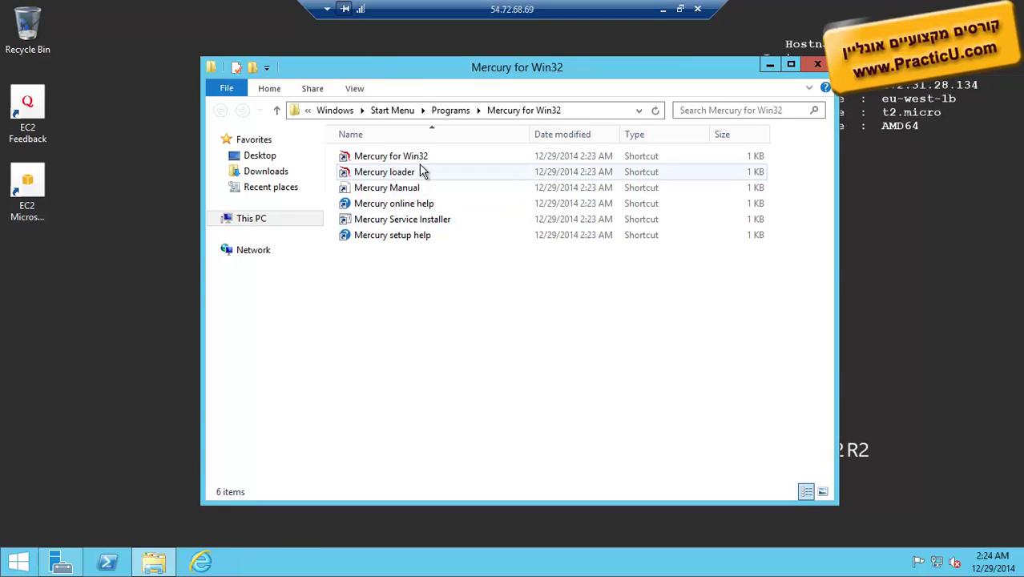
Step: Launch Mercury for Win32, close the shortcuts folder and maximize the Mercury/32 window
{"action": "double_click", "coordinate": [418, 157]}
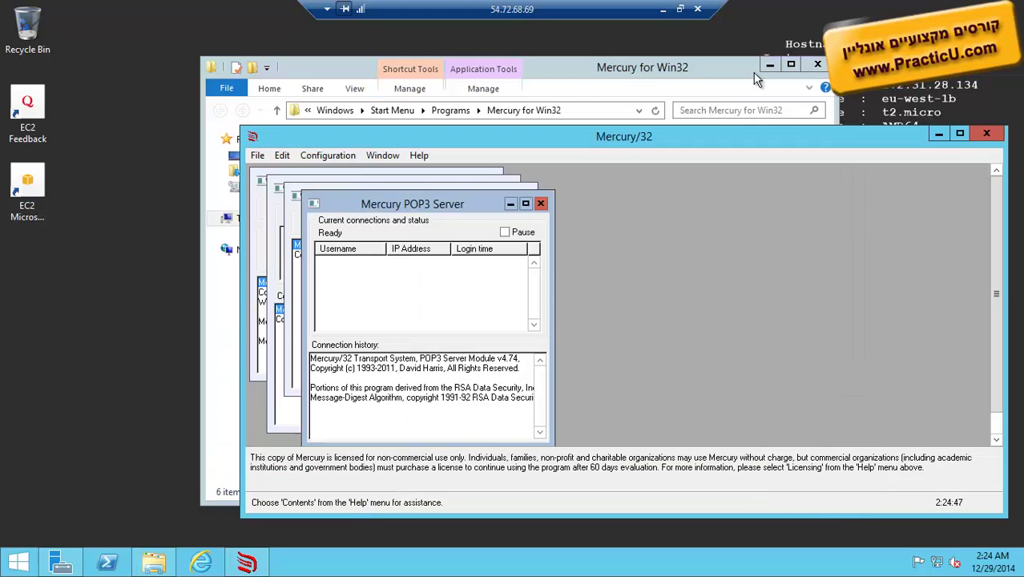
{"action": "left_click", "coordinate": [816, 64]}
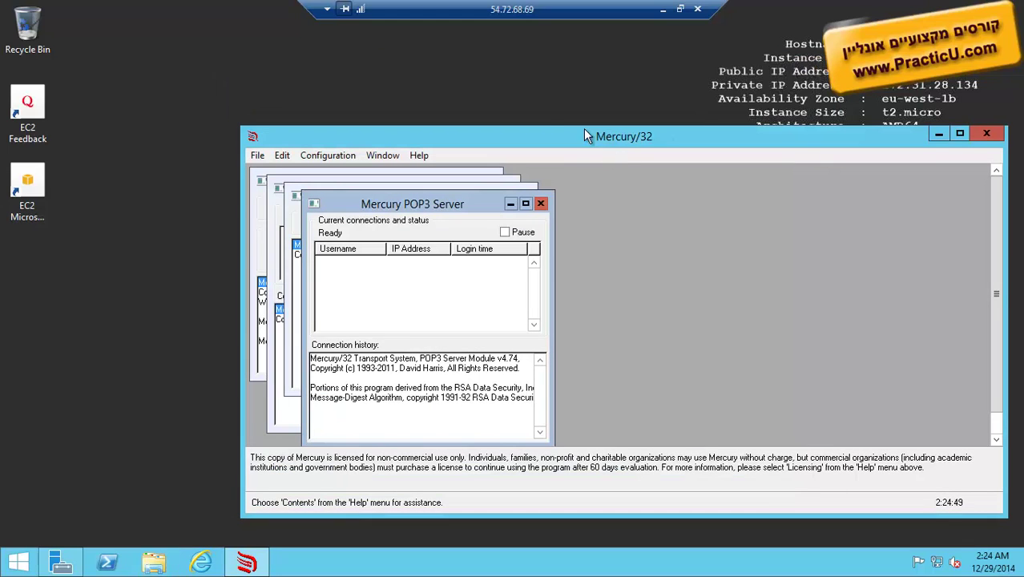
{"action": "left_click_drag", "start_coordinate": [583, 136], "coordinate": [461, 86]}
{"action": "double_click", "coordinate": [461, 85]}
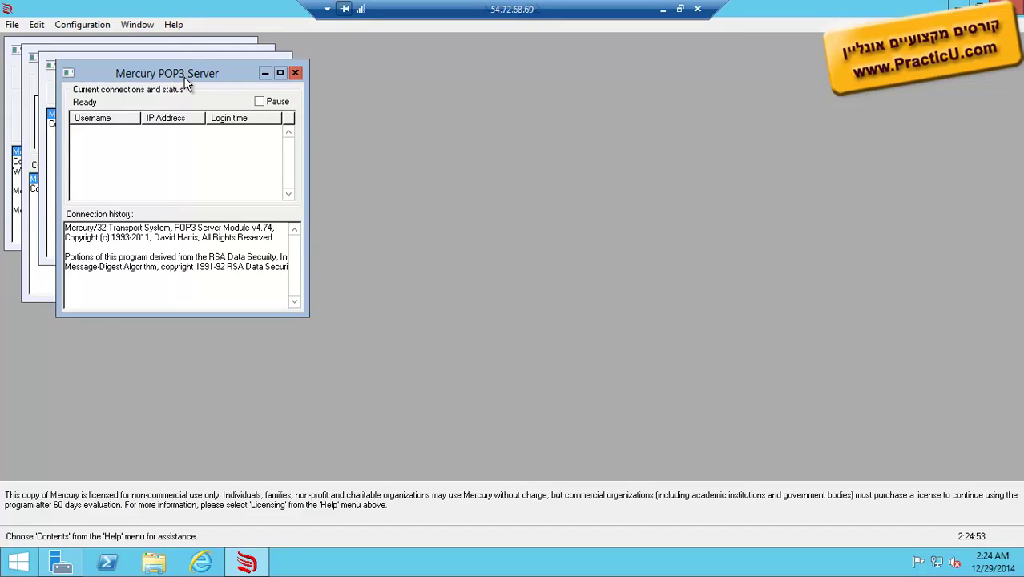
Step: Spread the POP3 Server, SMTP Client and SMTP Server windows apart to reveal Core Process
{"action": "left_click_drag", "start_coordinate": [187, 76], "coordinate": [826, 112]}
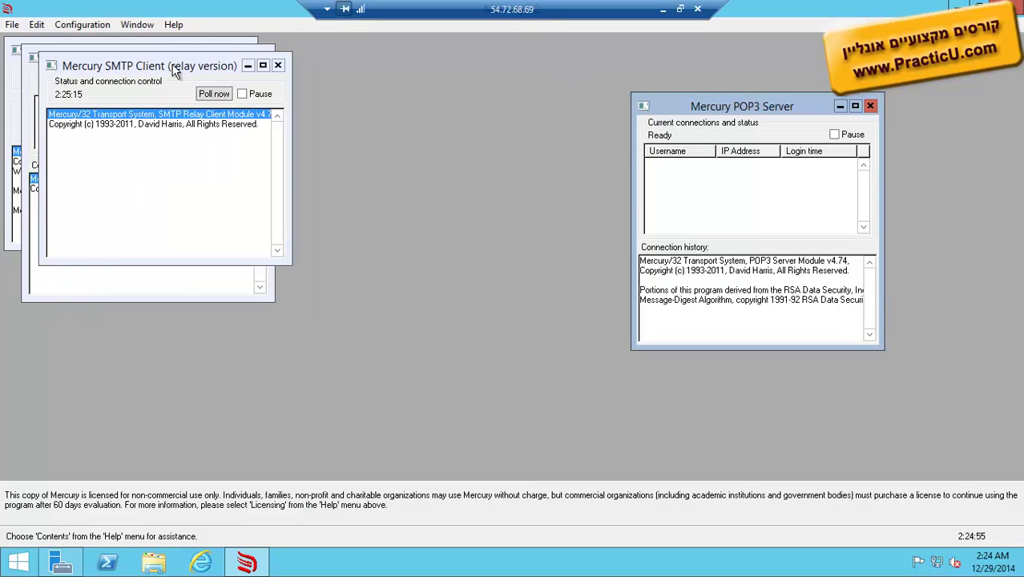
{"action": "left_click_drag", "start_coordinate": [165, 71], "coordinate": [489, 86]}
{"action": "left_click_drag", "start_coordinate": [712, 110], "coordinate": [848, 67]}
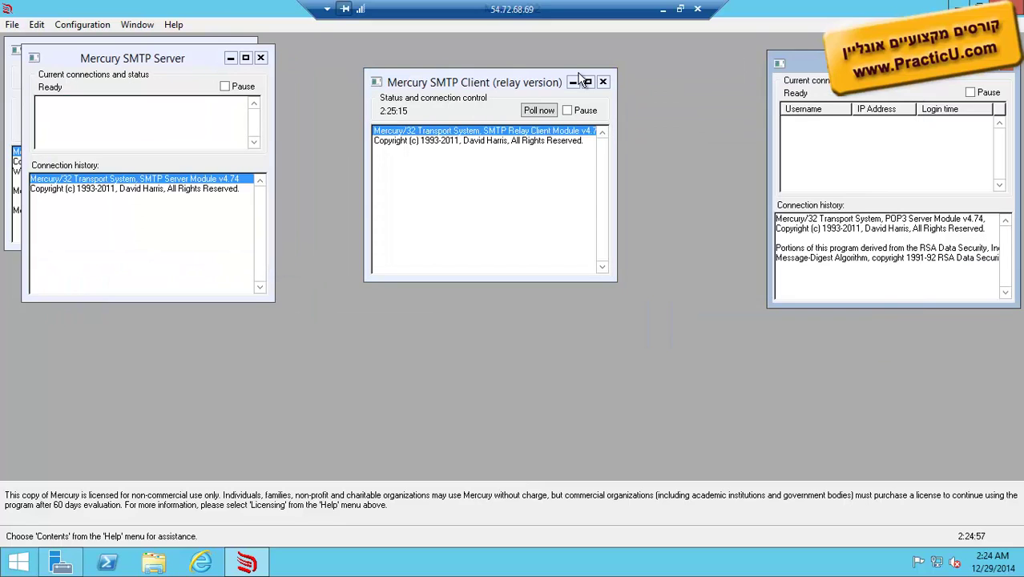
{"action": "left_click_drag", "start_coordinate": [519, 84], "coordinate": [581, 72]}
{"action": "left_click_drag", "start_coordinate": [808, 64], "coordinate": [775, 61]}
{"action": "left_click", "coordinate": [255, 96]}
{"action": "left_click_drag", "start_coordinate": [324, 149], "coordinate": [289, 191]}
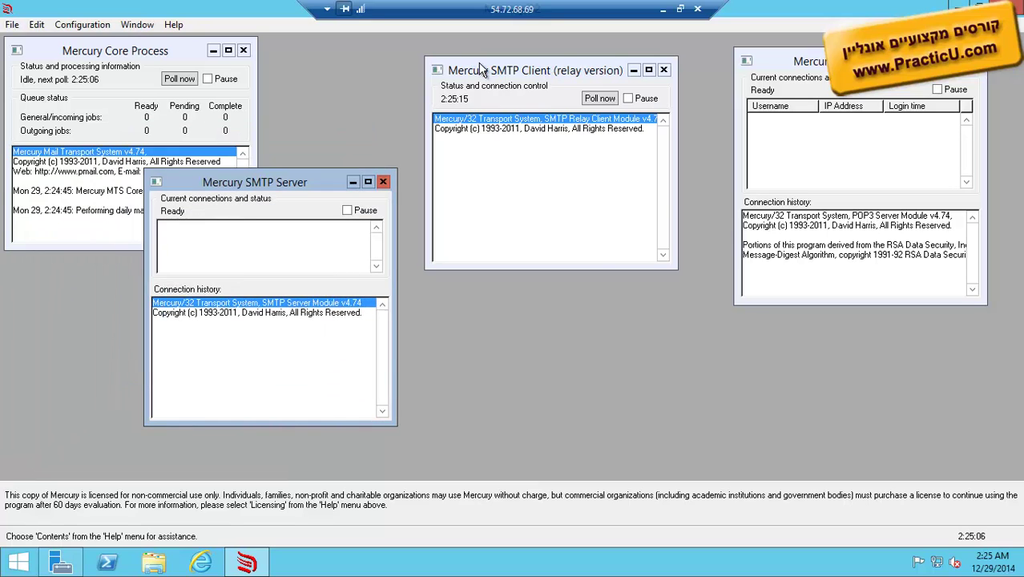
Step: Fine-tune the module window positions and make the Core Process window taller
{"action": "left_click_drag", "start_coordinate": [494, 73], "coordinate": [509, 64]}
{"action": "left_click_drag", "start_coordinate": [280, 191], "coordinate": [295, 189]}
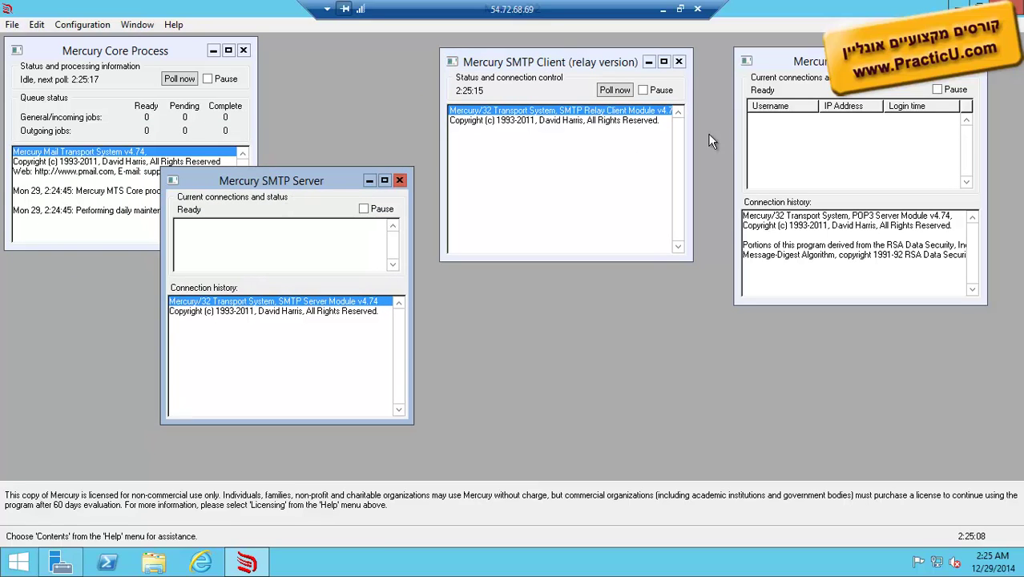
{"action": "left_click_drag", "start_coordinate": [815, 64], "coordinate": [811, 102]}
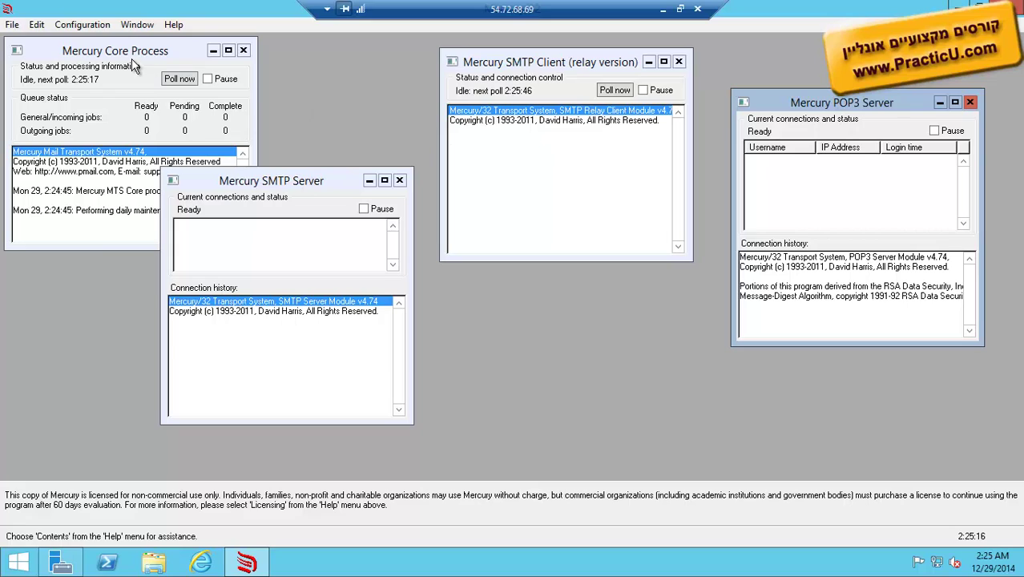
{"action": "left_click_drag", "start_coordinate": [280, 179], "coordinate": [405, 185]}
{"action": "left_click_drag", "start_coordinate": [783, 100], "coordinate": [769, 147]}
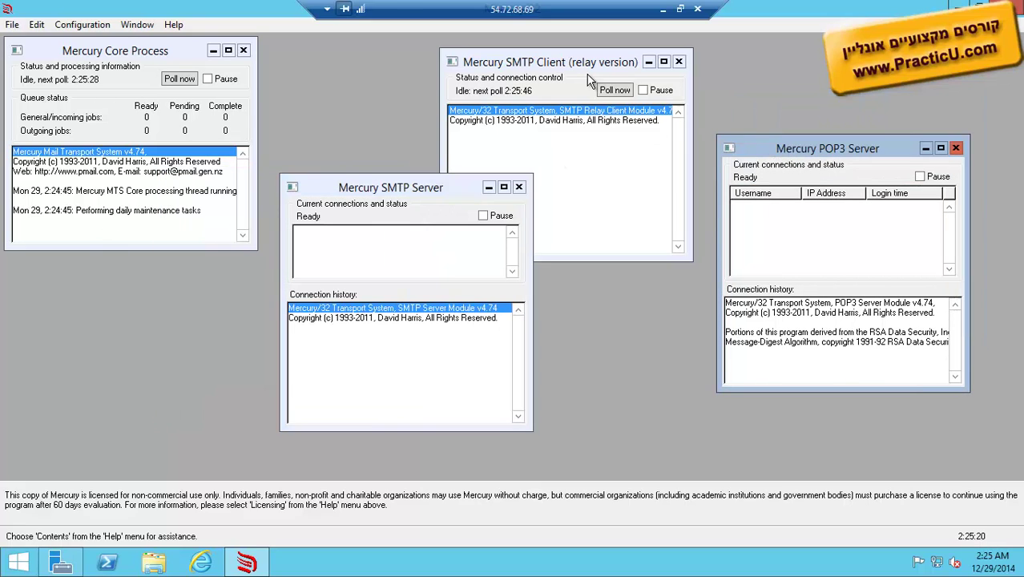
{"action": "left_click_drag", "start_coordinate": [592, 62], "coordinate": [615, 62]}
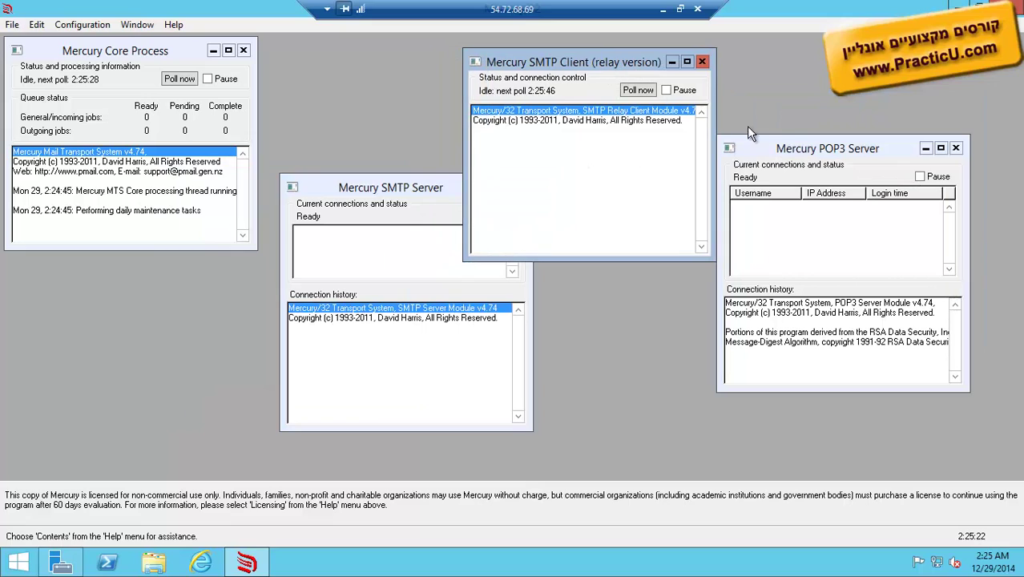
{"action": "left_click", "coordinate": [781, 155]}
{"action": "left_click_drag", "start_coordinate": [205, 248], "coordinate": [198, 298]}
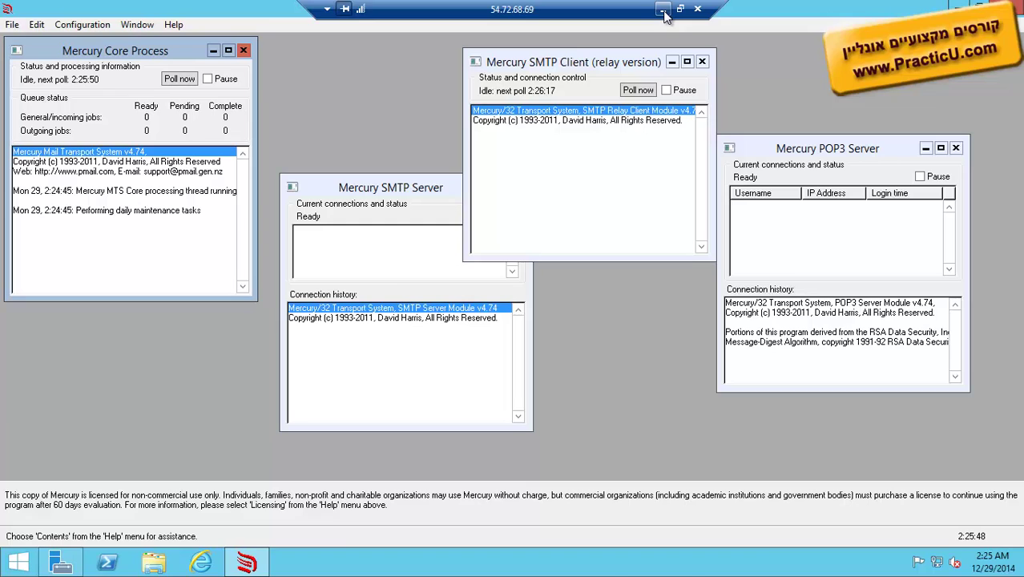
{"action": "left_click", "coordinate": [663, 15]}
Step: Open a Command Prompt as administrator on the local PC
{"action": "left_click", "coordinate": [19, 562]}
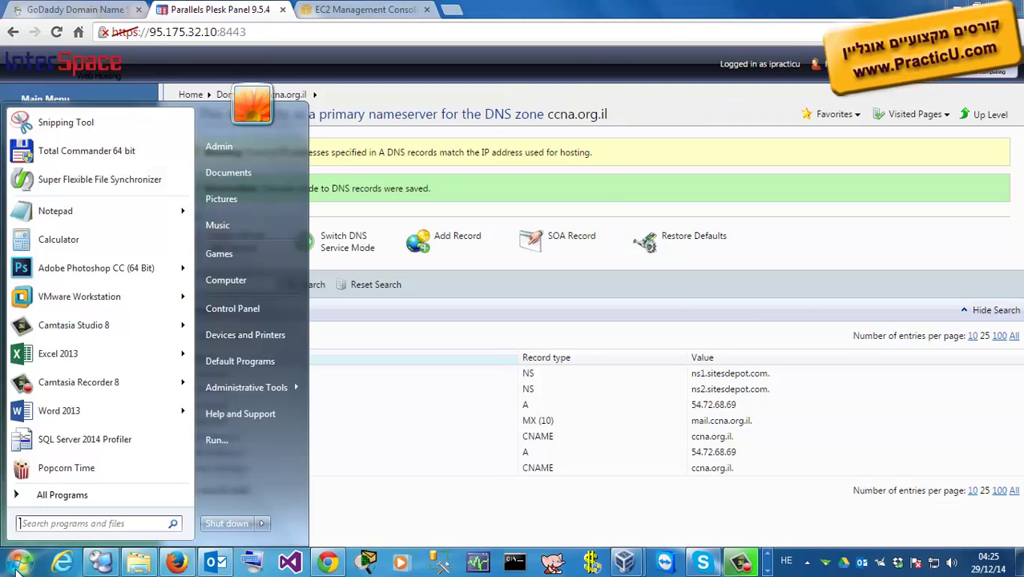
{"action": "right_click", "coordinate": [518, 564], "text": "shift"}
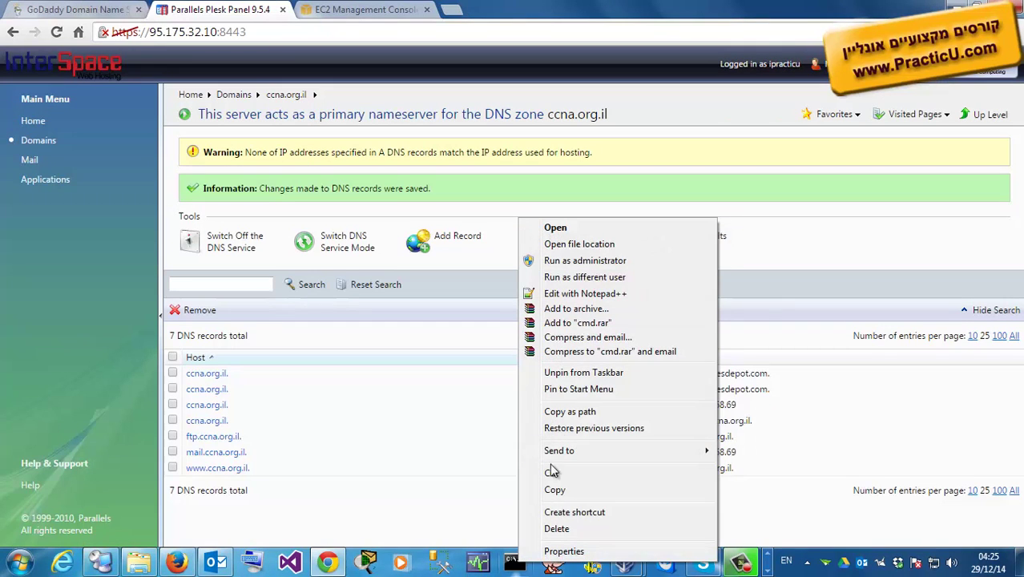
{"action": "left_click", "coordinate": [576, 263]}
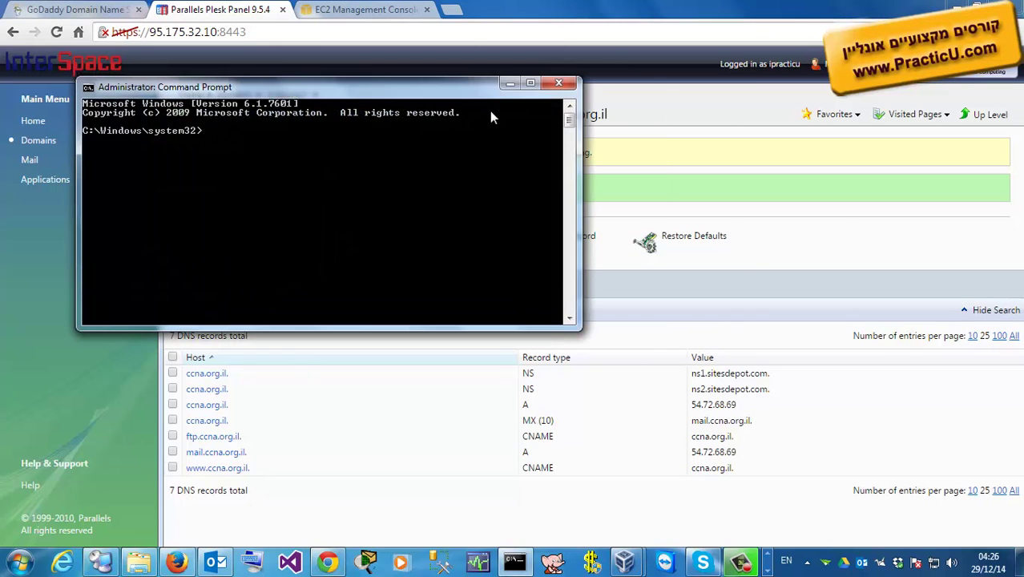
{"action": "left_click_drag", "start_coordinate": [489, 104], "coordinate": [651, 97]}
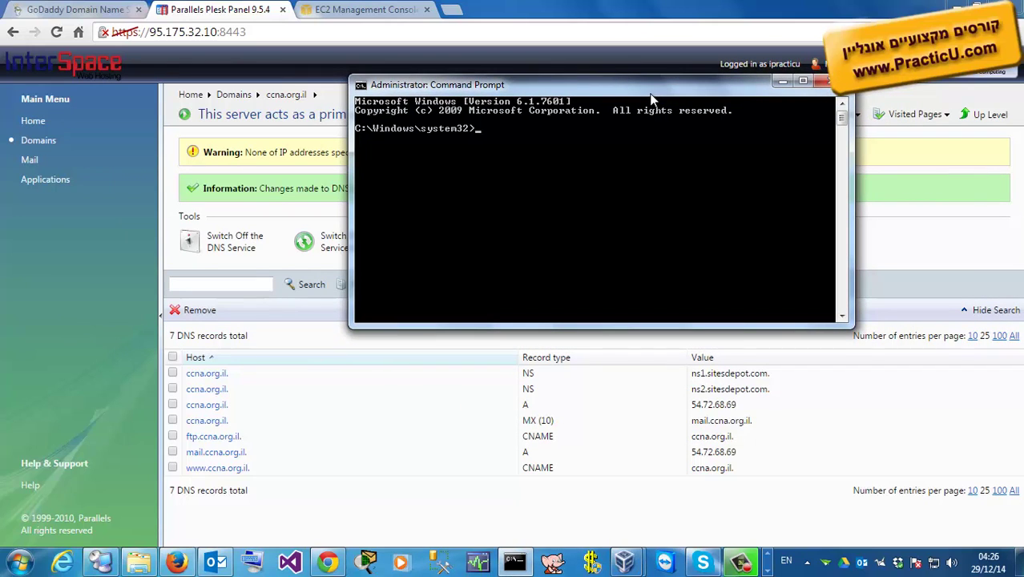
Step: Run telnet 54.72.68.69 25, pasting the IP copied from the A record
{"action": "type", "text": "telnet"}
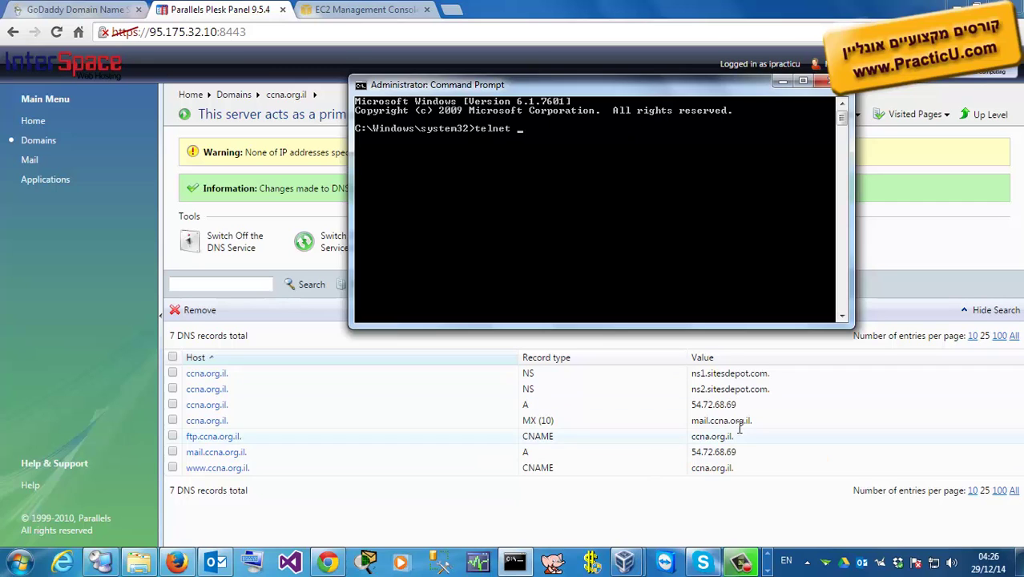
{"action": "left_click_drag", "start_coordinate": [745, 404], "coordinate": [694, 404]}
{"action": "key", "text": "ctrl+c"}
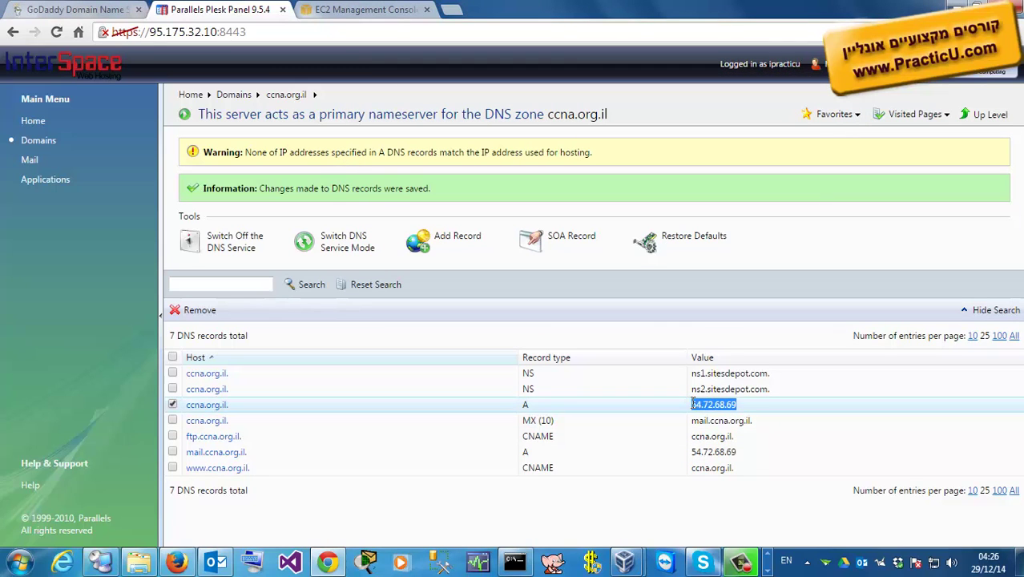
{"action": "key", "text": "alt+Tab"}
{"action": "right_click", "coordinate": [572, 200]}
{"action": "left_click", "coordinate": [631, 232]}
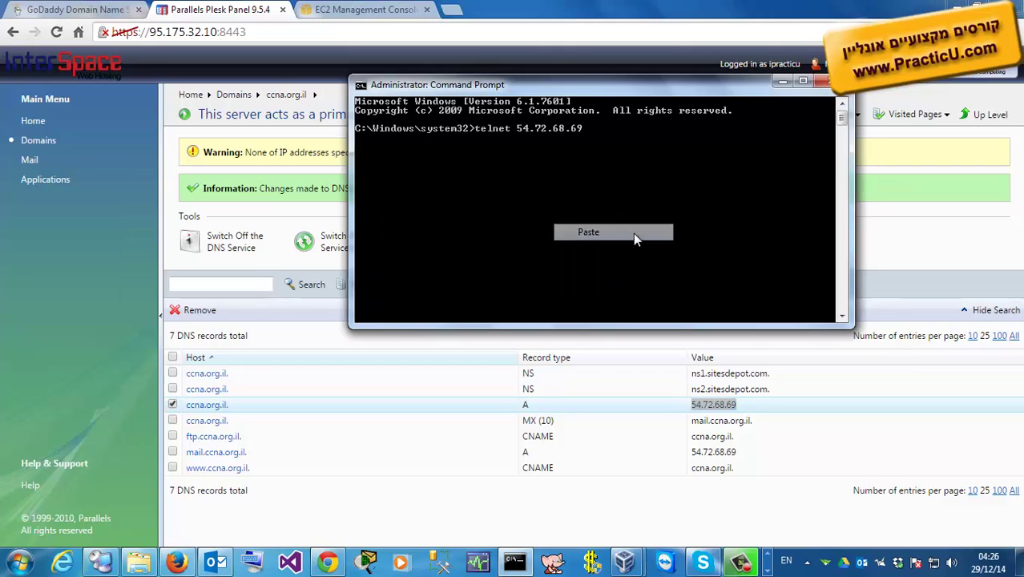
{"action": "type", "text": "25"}
{"action": "key", "text": "Return"}
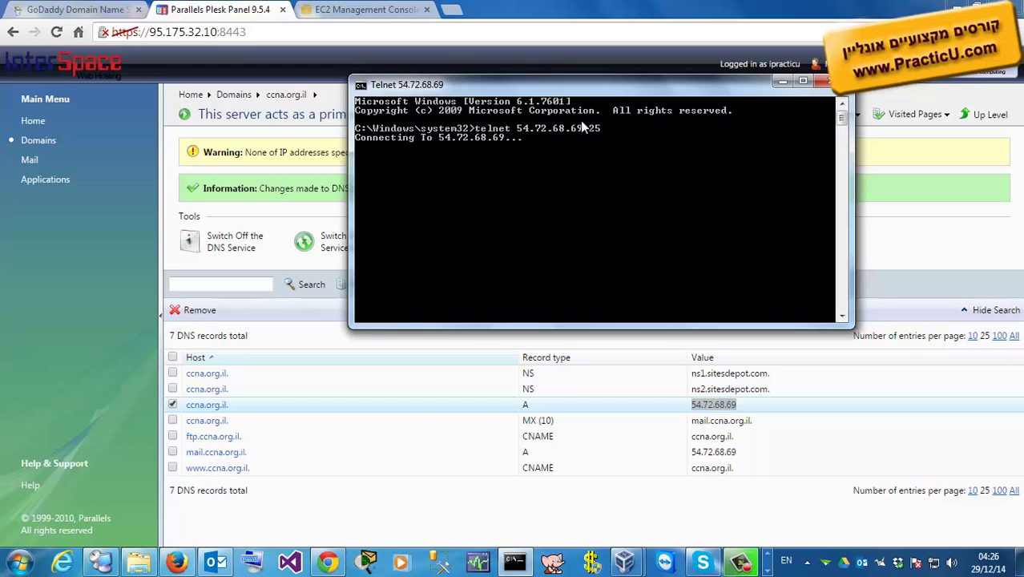
{"action": "left_click", "coordinate": [364, 8]}
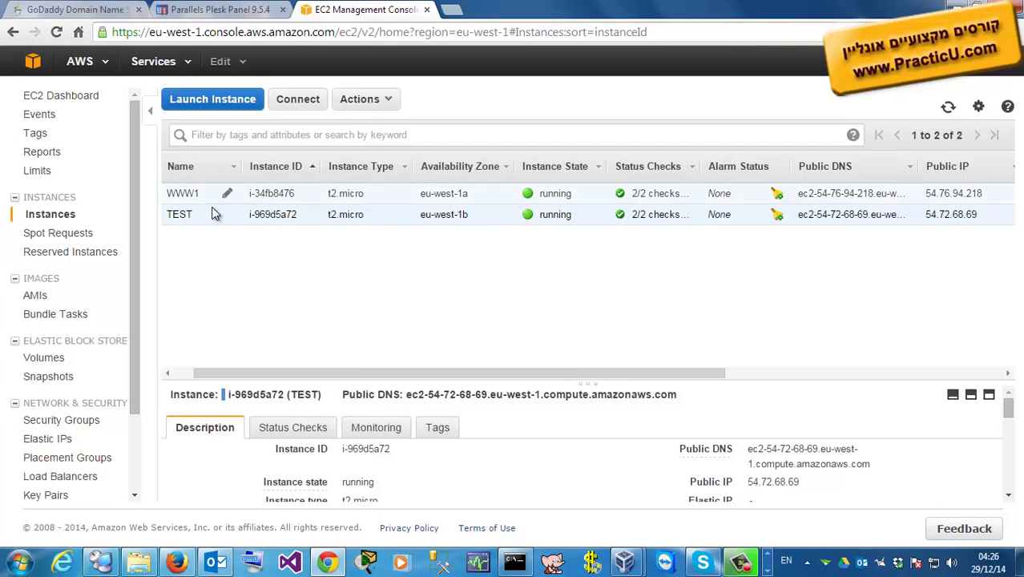
Step: Verify TEST-VM's inbound rules include SMTP 25 alongside RDP 3389, POP3 110 and HTTP 80, changing nothing
{"action": "mouse_move", "coordinate": [204, 219]}
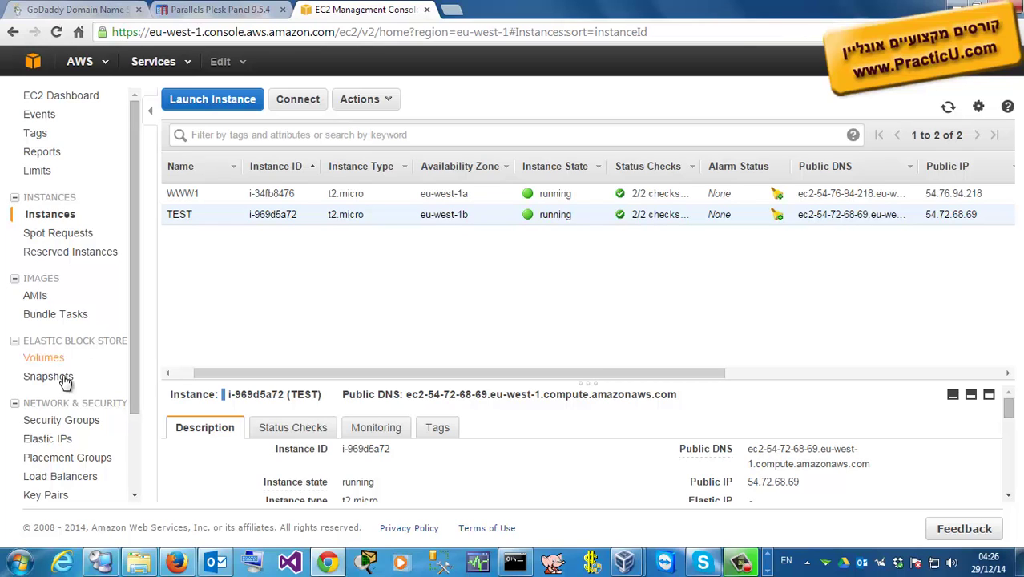
{"action": "left_click", "coordinate": [63, 422]}
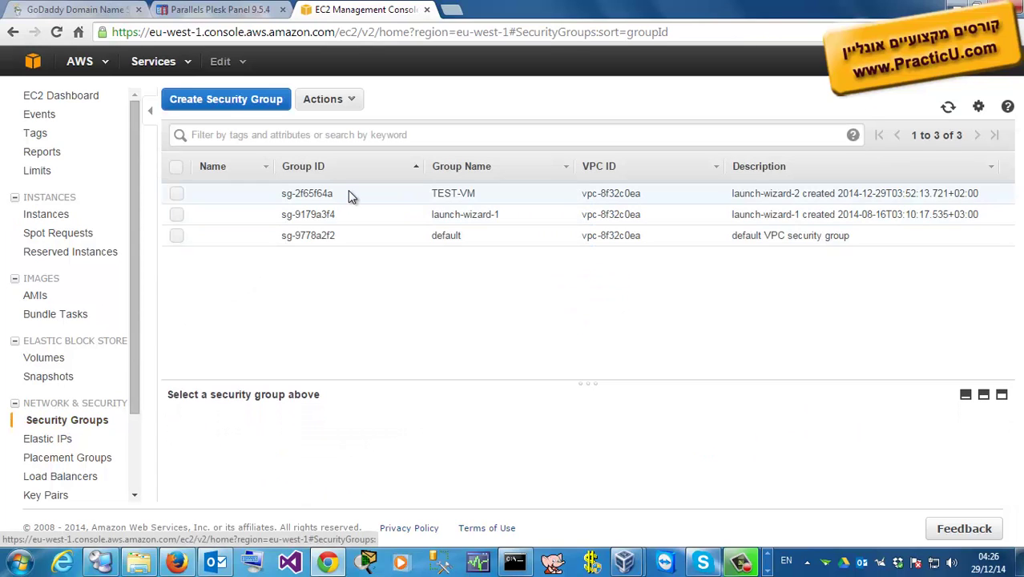
{"action": "left_click", "coordinate": [353, 194]}
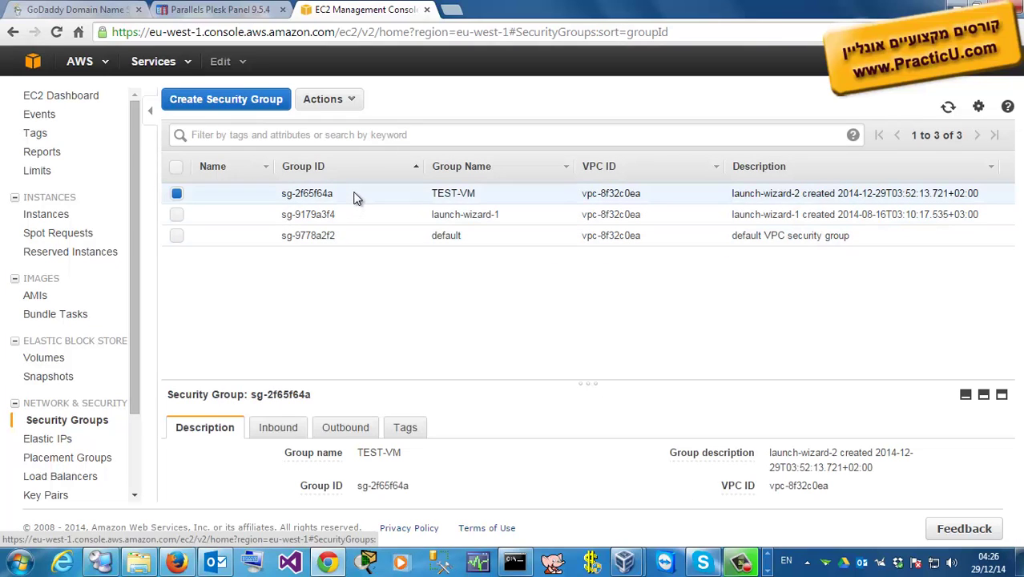
{"action": "right_click", "coordinate": [354, 194]}
{"action": "left_click", "coordinate": [376, 250]}
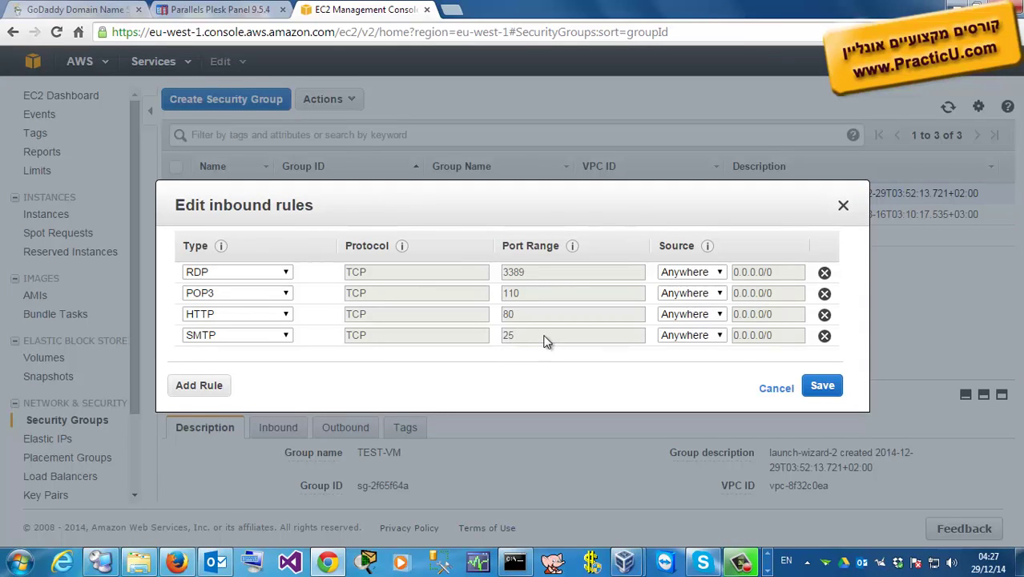
{"action": "left_click", "coordinate": [841, 209]}
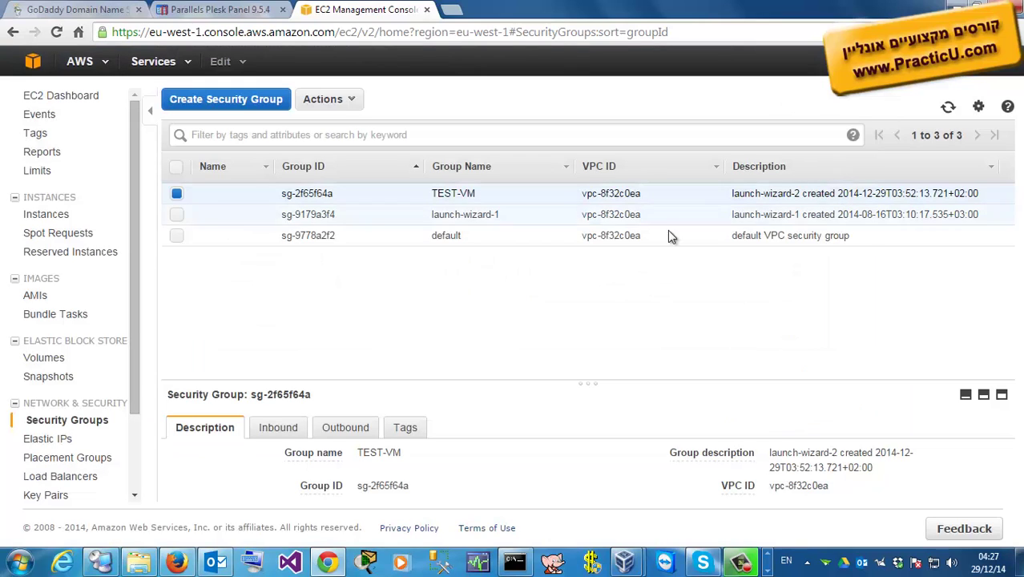
{"action": "left_click", "coordinate": [104, 563]}
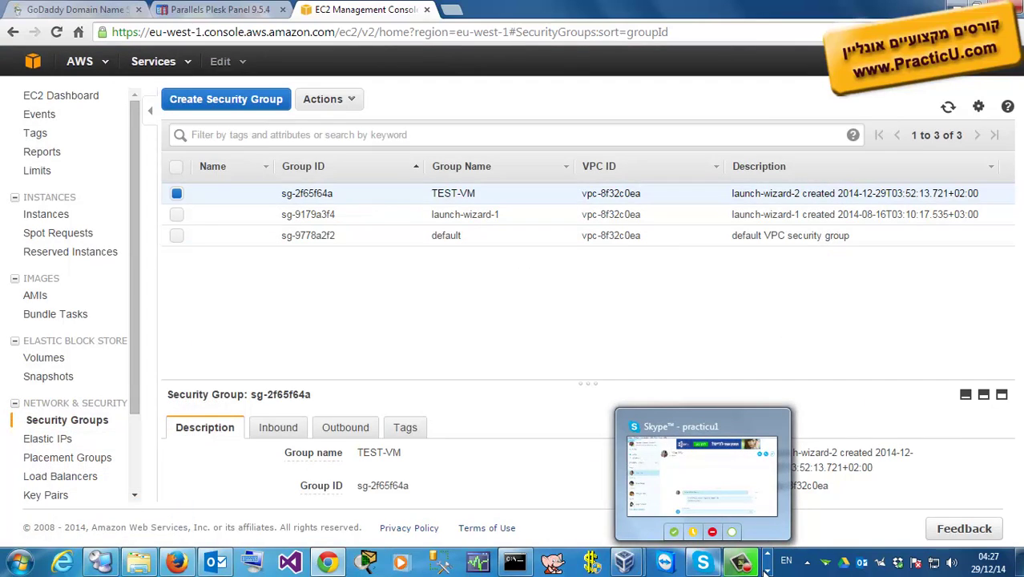
Step: Find Windows Firewall via a Start search for 'firewa' and review the allowed apps list
{"action": "left_click", "coordinate": [67, 564]}
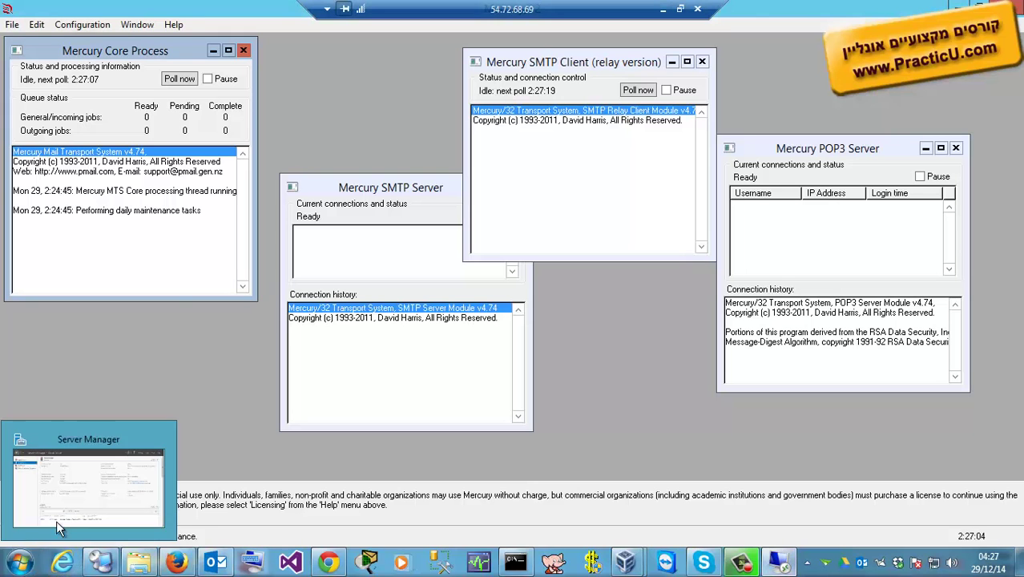
{"action": "left_click", "coordinate": [16, 562]}
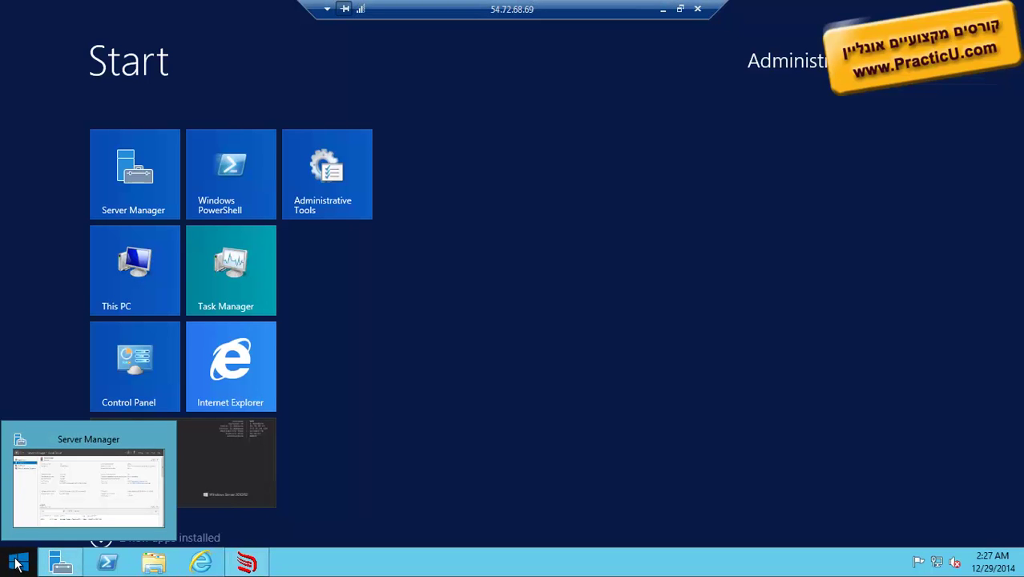
{"action": "type", "text": "firew"}
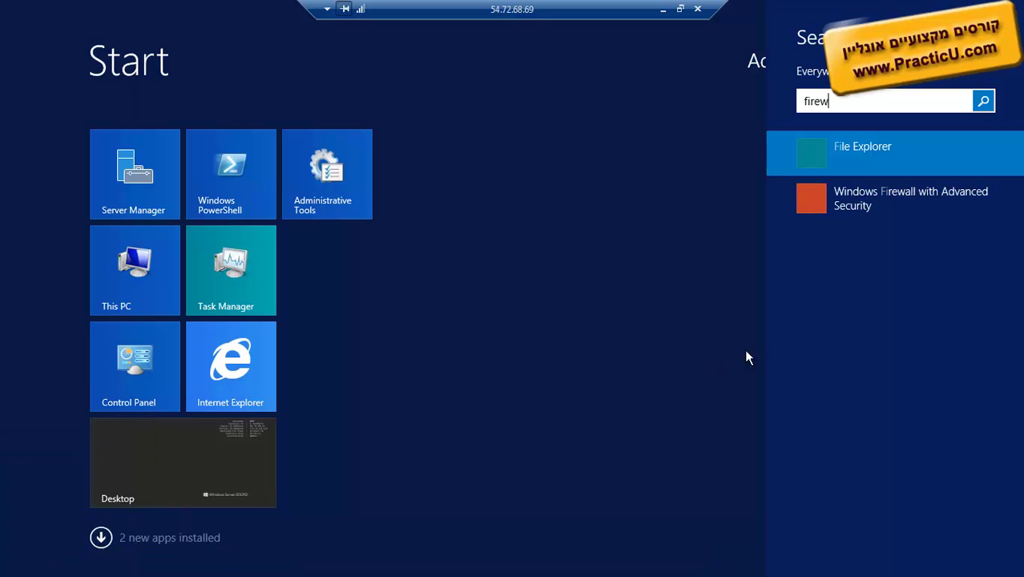
{"action": "type", "text": "all with Advanced Security"}
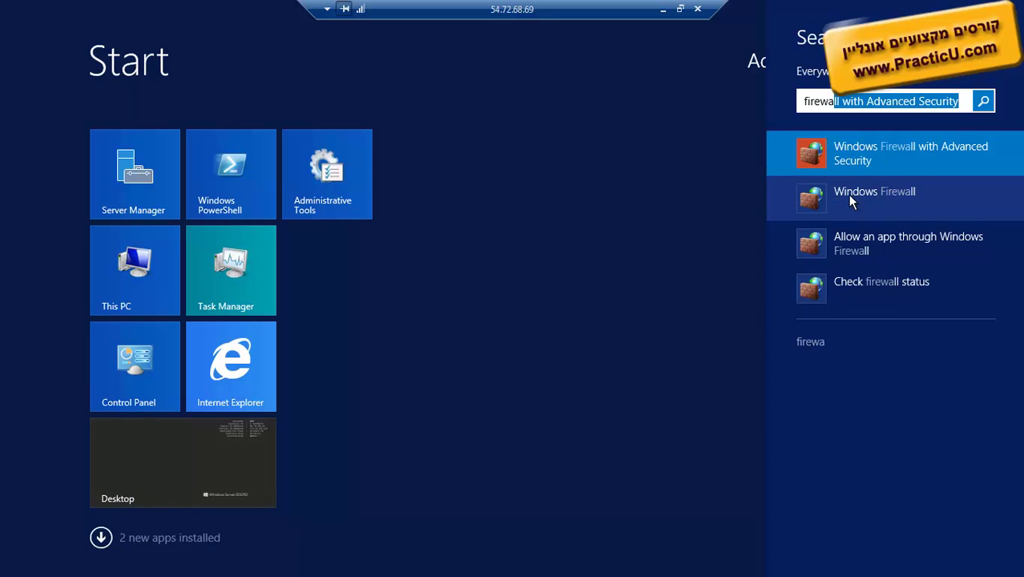
{"action": "left_click", "coordinate": [848, 196]}
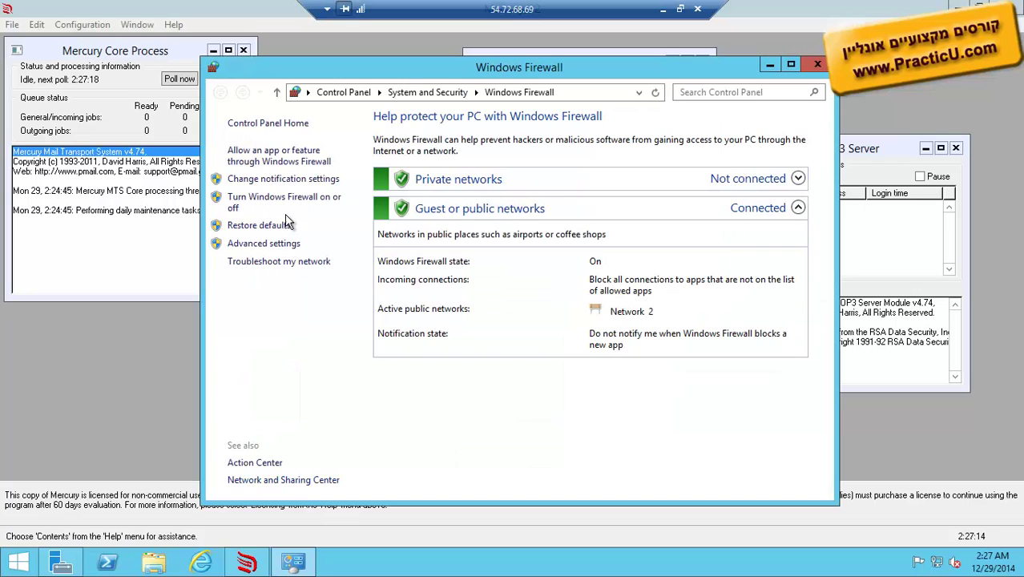
{"action": "left_click", "coordinate": [275, 160]}
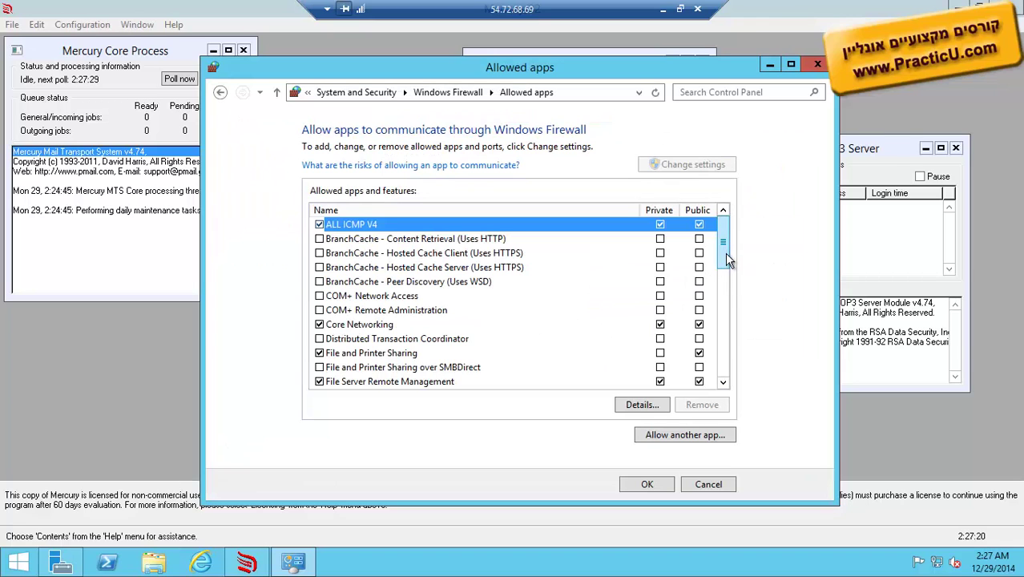
{"action": "left_click_drag", "start_coordinate": [725, 252], "coordinate": [723, 380]}
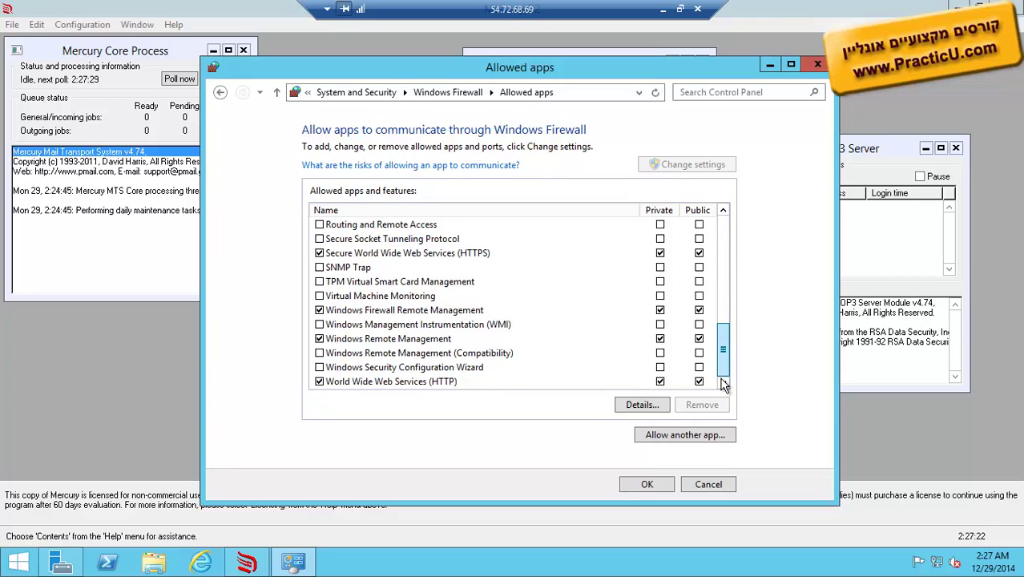
{"action": "left_click", "coordinate": [224, 93]}
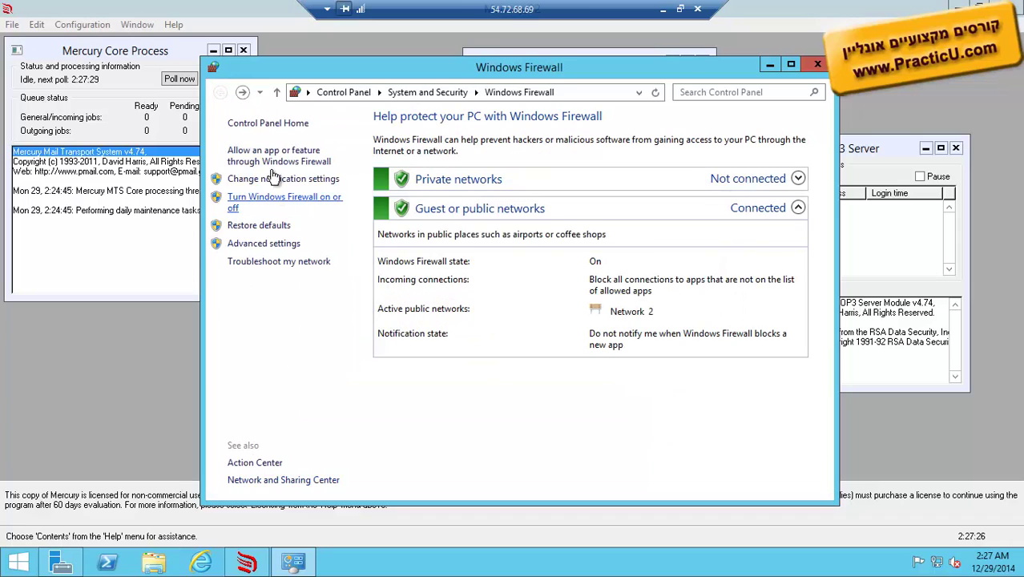
{"action": "left_click", "coordinate": [269, 243]}
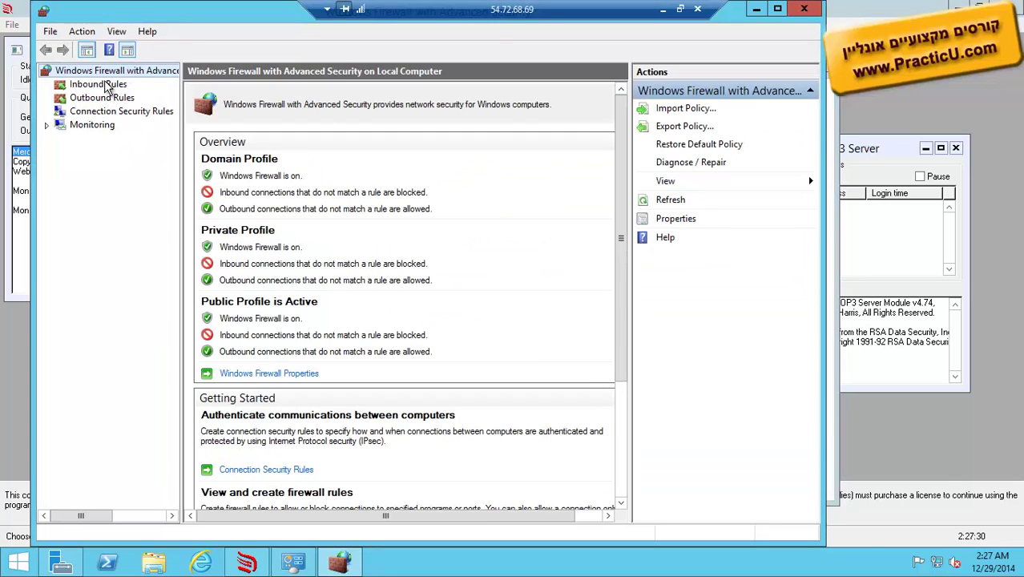
Step: Start a new port-based inbound rule in the New Inbound Rule wizard
{"action": "left_click", "coordinate": [106, 85]}
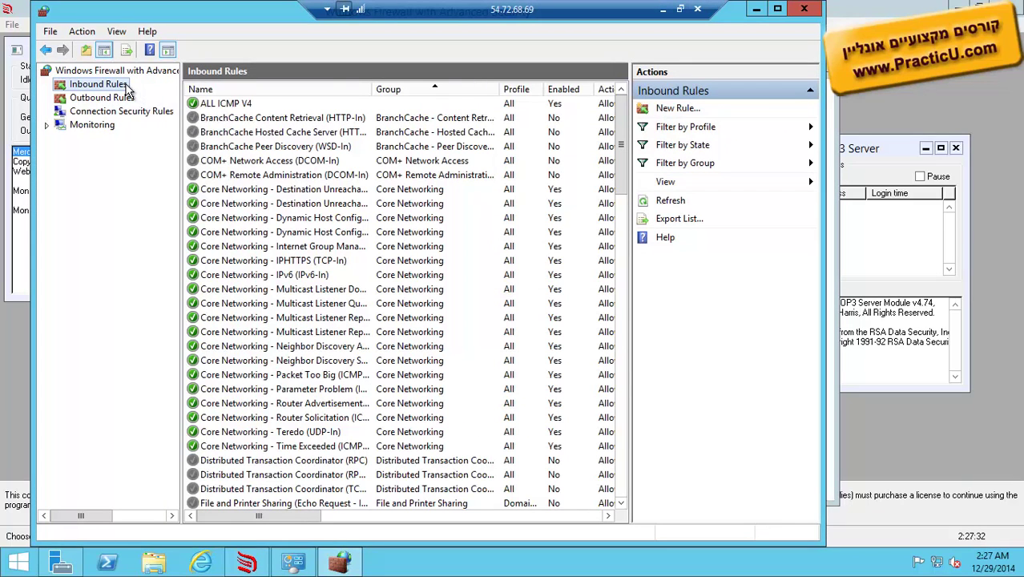
{"action": "right_click", "coordinate": [126, 84]}
{"action": "left_click", "coordinate": [164, 91]}
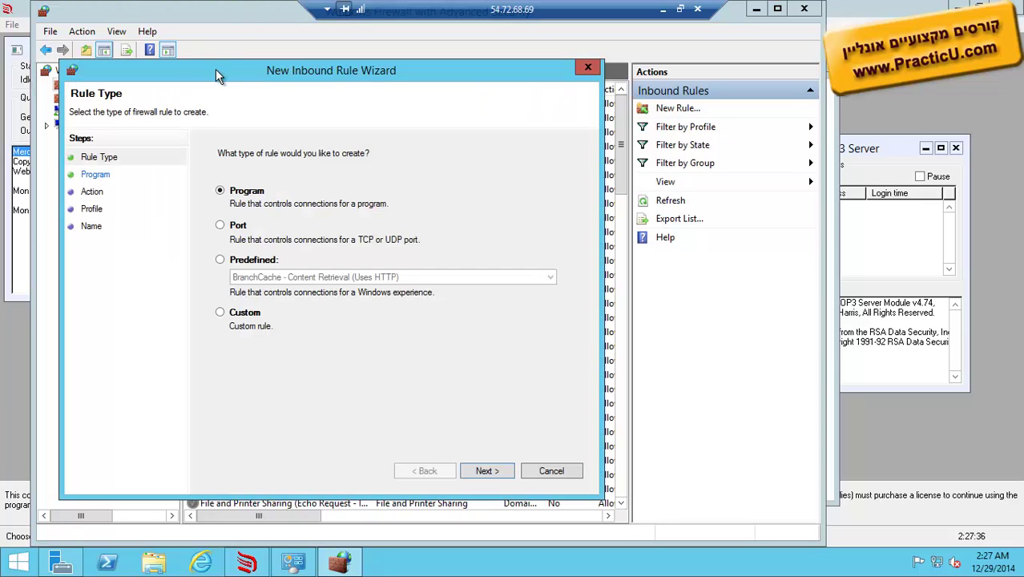
{"action": "left_click_drag", "start_coordinate": [215, 69], "coordinate": [325, 65]}
{"action": "left_click", "coordinate": [320, 219]}
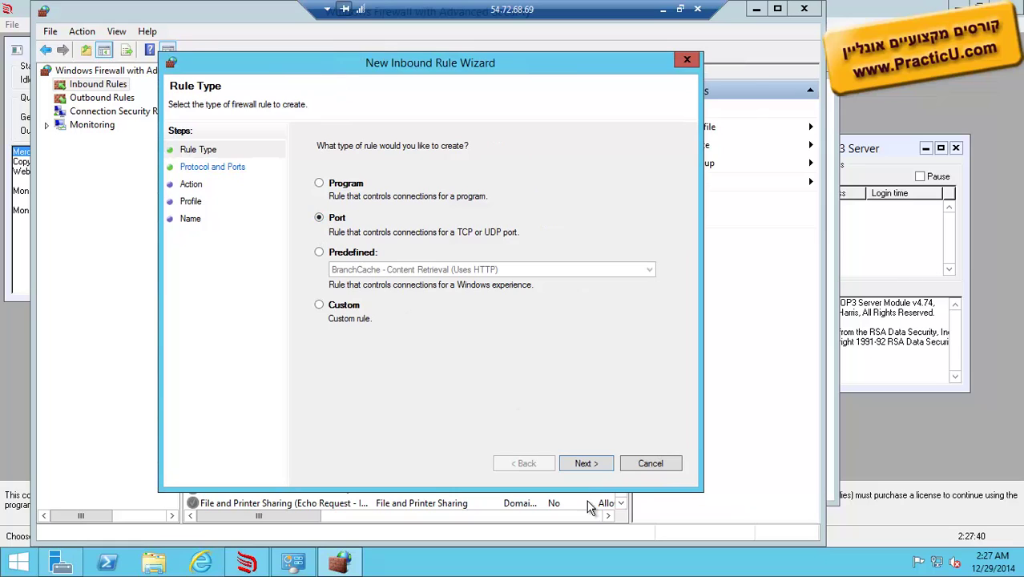
{"action": "left_click", "coordinate": [586, 465]}
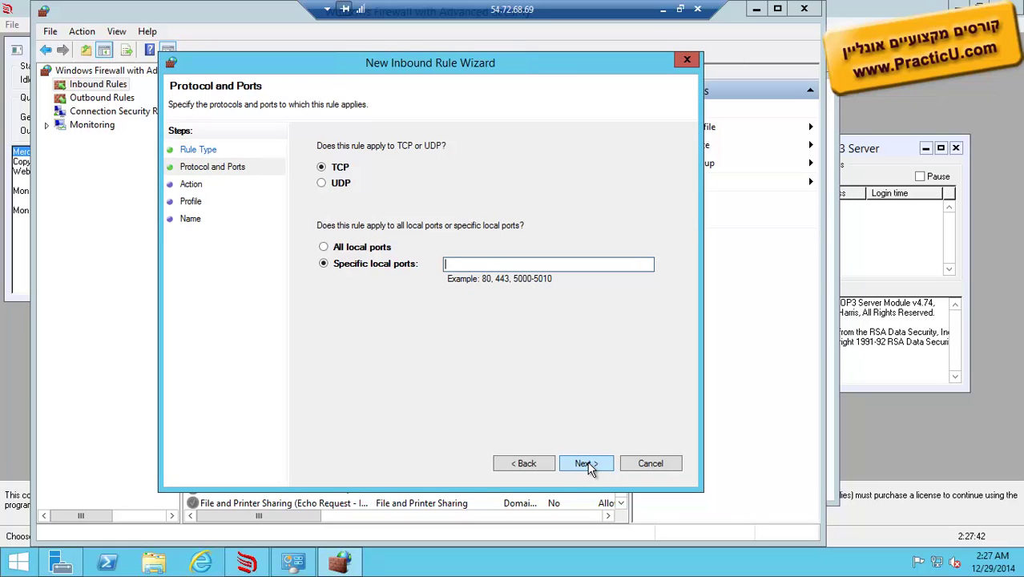
Step: Allow TCP ports 25,110 on all profiles and name the rule SMTP-POP3
{"action": "type", "text": "25,110"}
{"action": "left_click", "coordinate": [602, 465]}
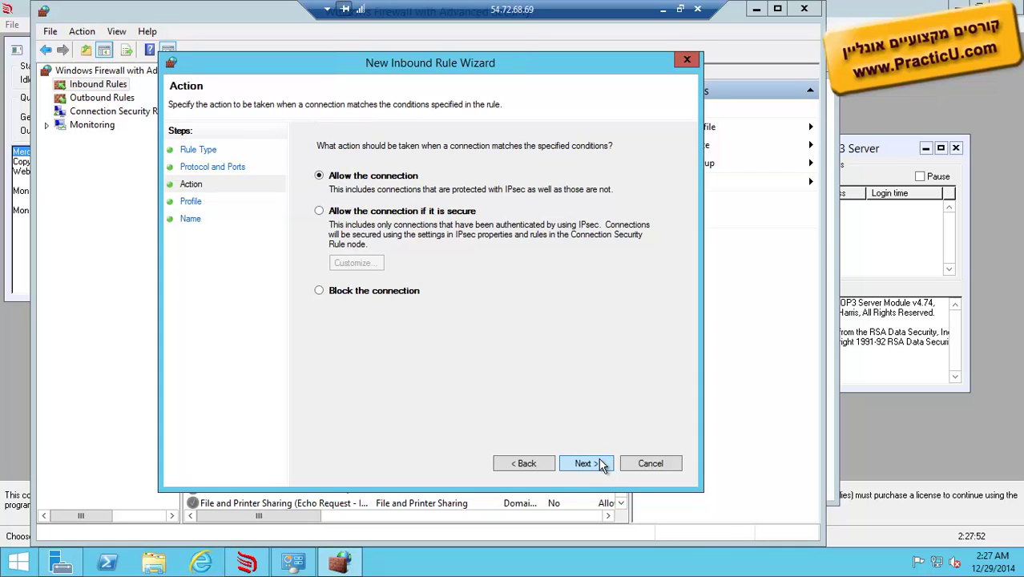
{"action": "left_click", "coordinate": [603, 465]}
{"action": "left_click", "coordinate": [602, 465]}
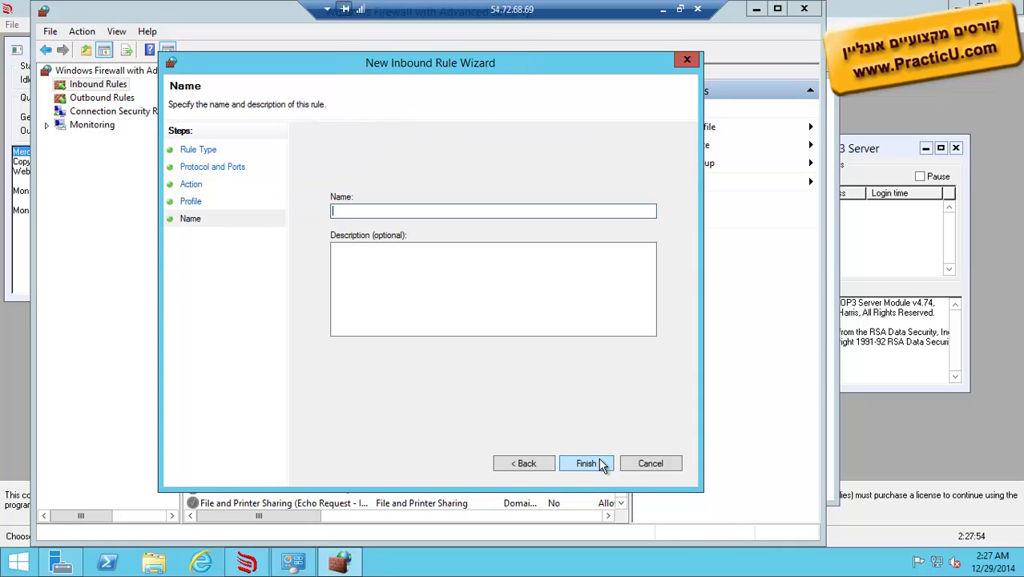
{"action": "type", "text": "Yoni"}
{"action": "type", "text": "SMTP-POP3"}
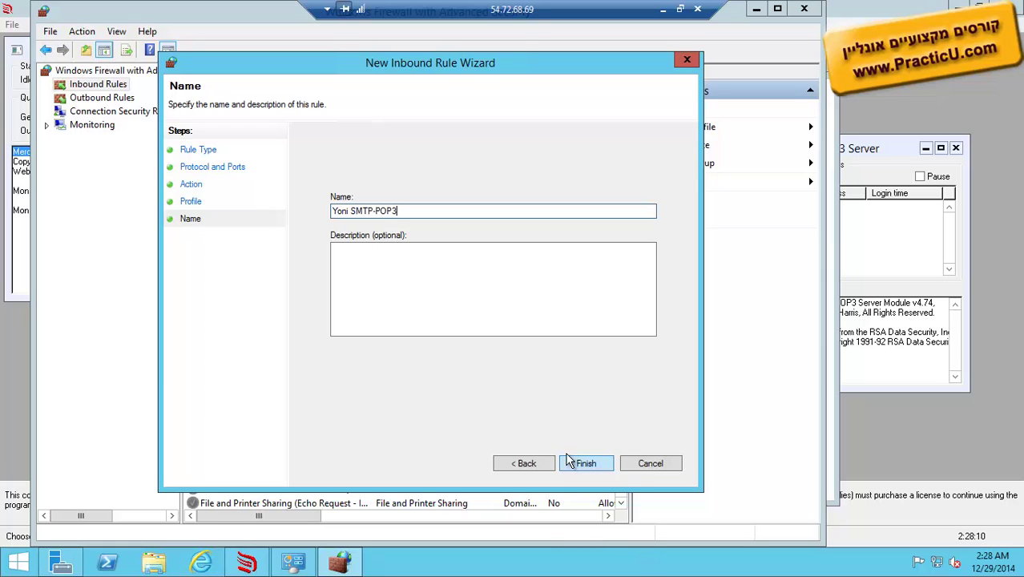
{"action": "left_click", "coordinate": [589, 462]}
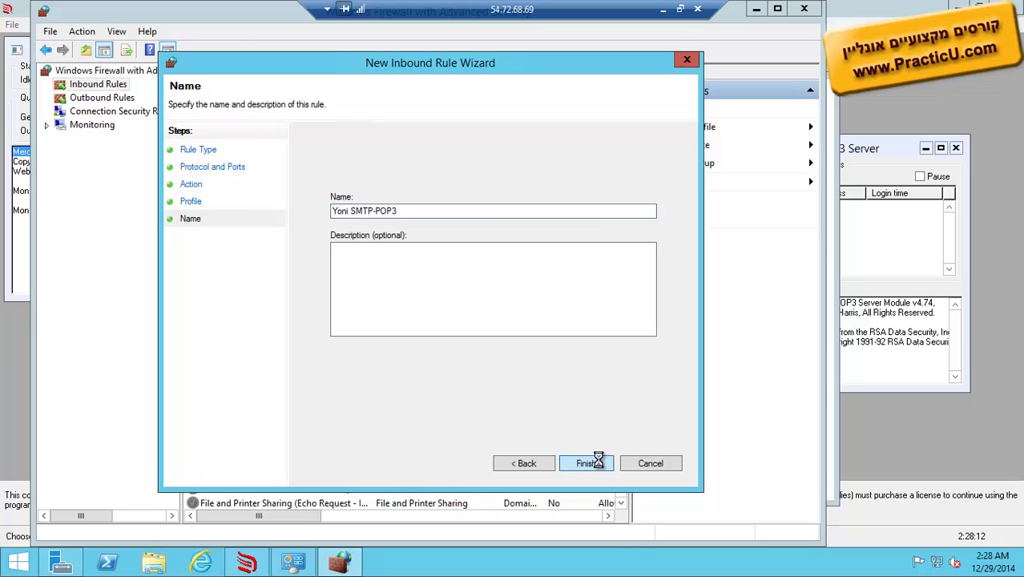
{"action": "left_click", "coordinate": [661, 8]}
Step: Reconnect via telnet and send a HELO greeting and a MAIL FROM sender address
{"action": "left_click", "coordinate": [514, 558]}
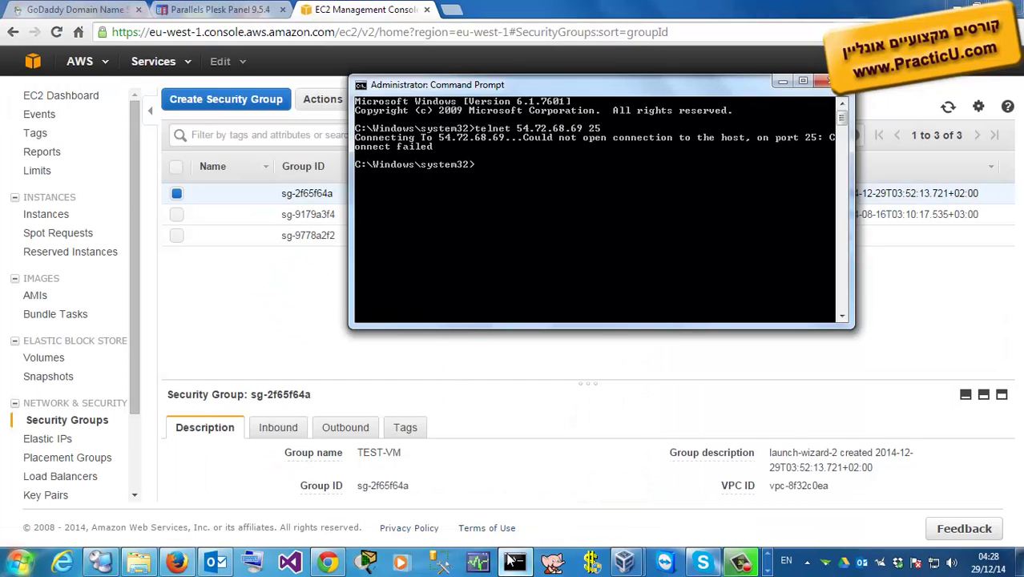
{"action": "key", "text": "Up"}
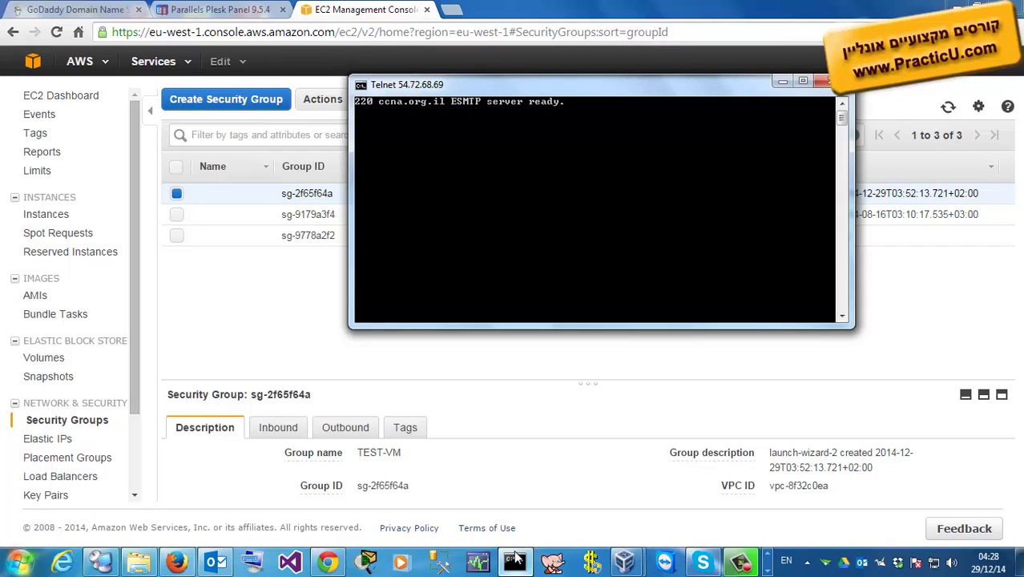
{"action": "type", "text": "helo kjfkdsjkfds"}
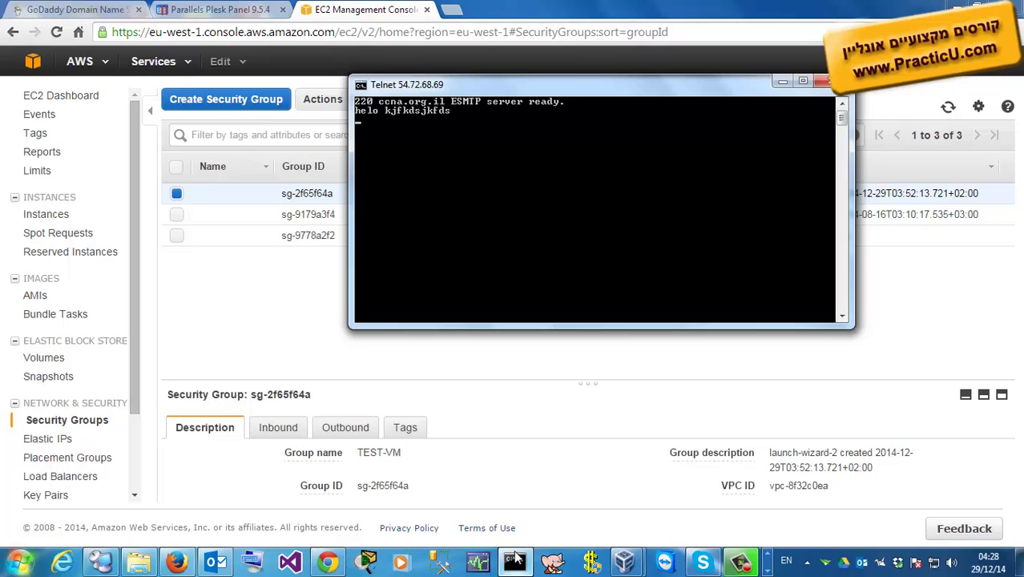
{"action": "key", "text": "Return"}
{"action": "type", "text": "mail from:"}
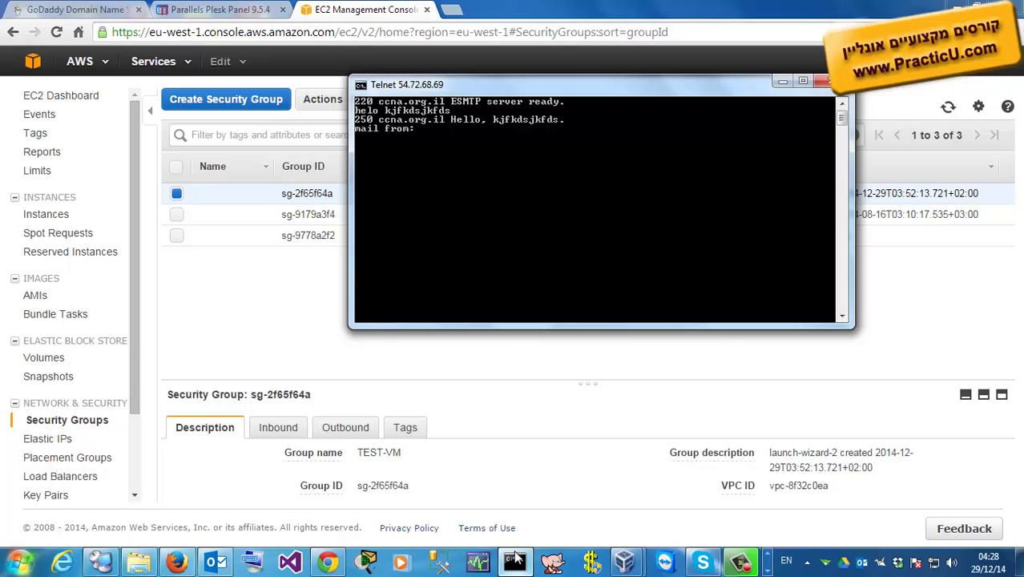
{"action": "type", "text": "<kjk@jkjl.com>"}
{"action": "key", "text": "Return"}
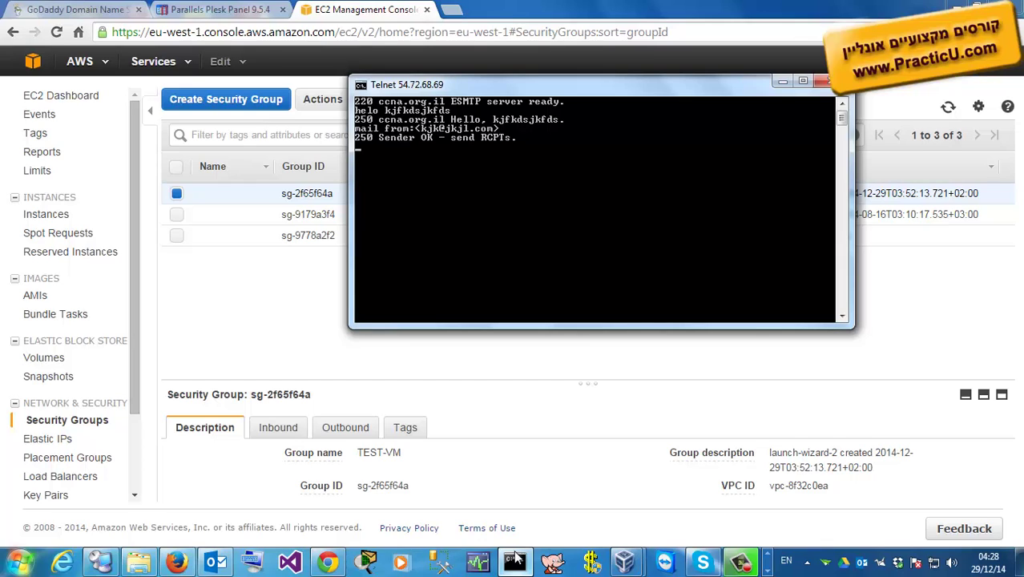
Step: Send RCPT TO for the local ccna.org.il address and for an external hotmail.com address
{"action": "type", "text": "rcpt to:<"}
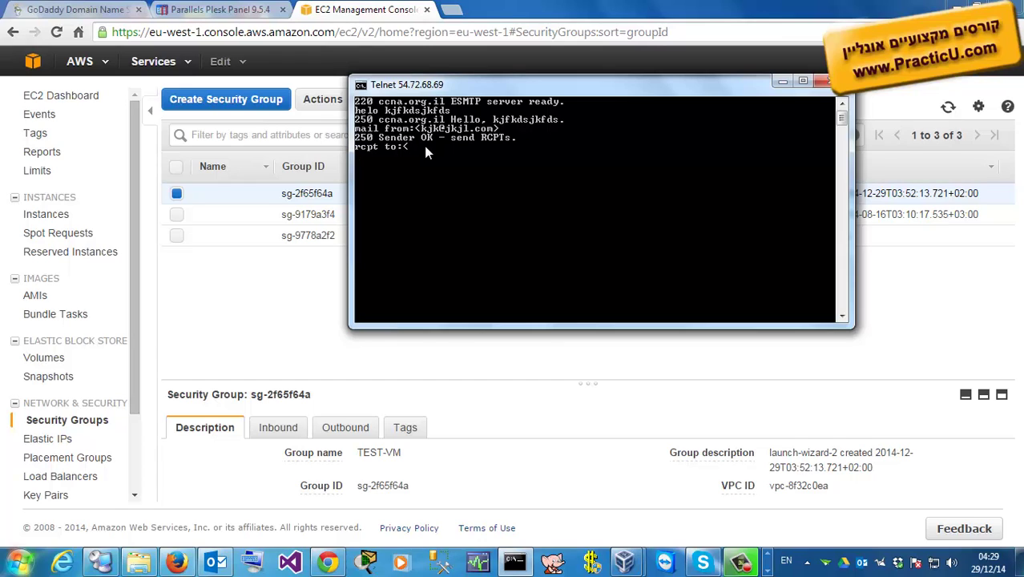
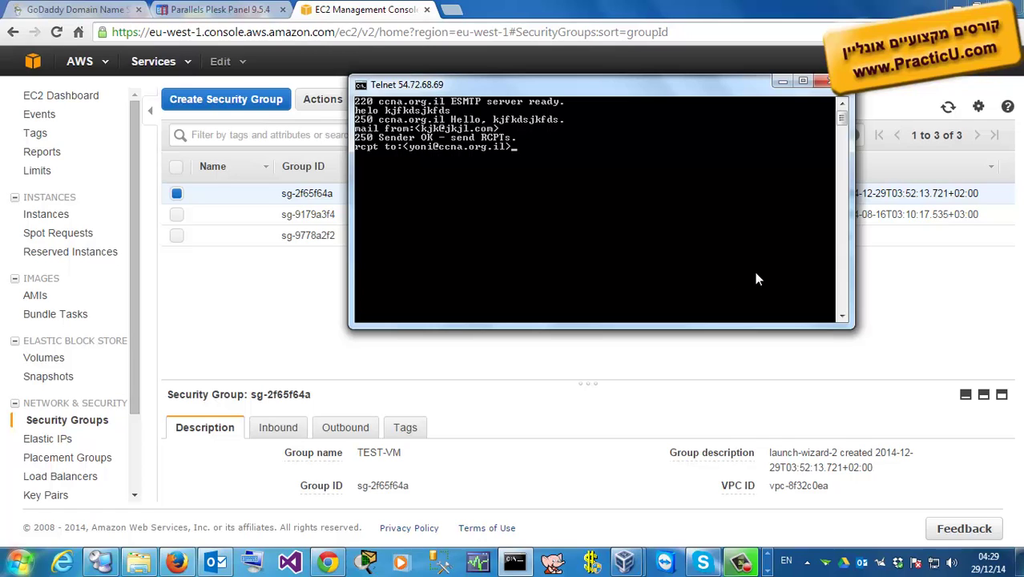
{"action": "key", "text": "Return"}
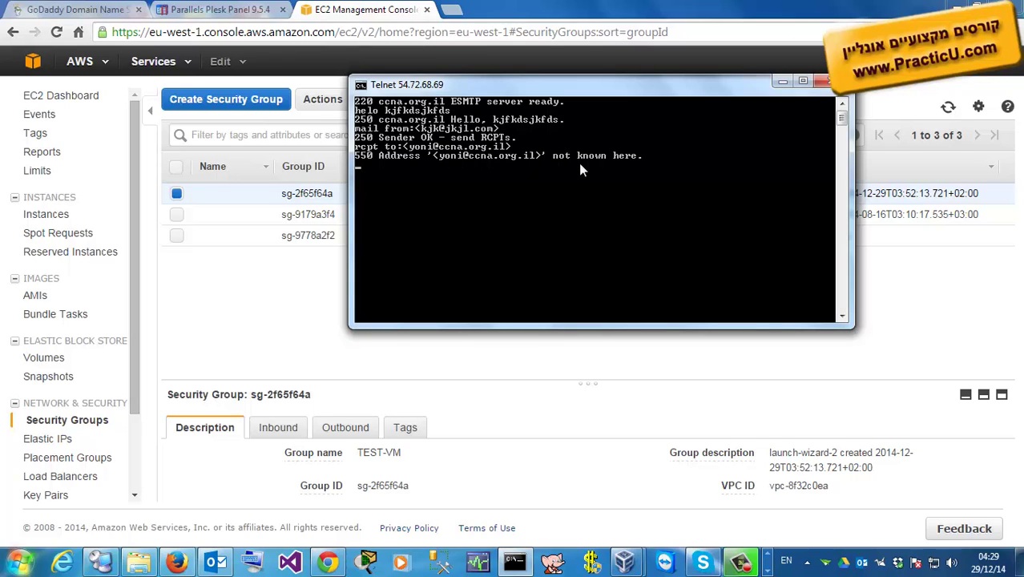
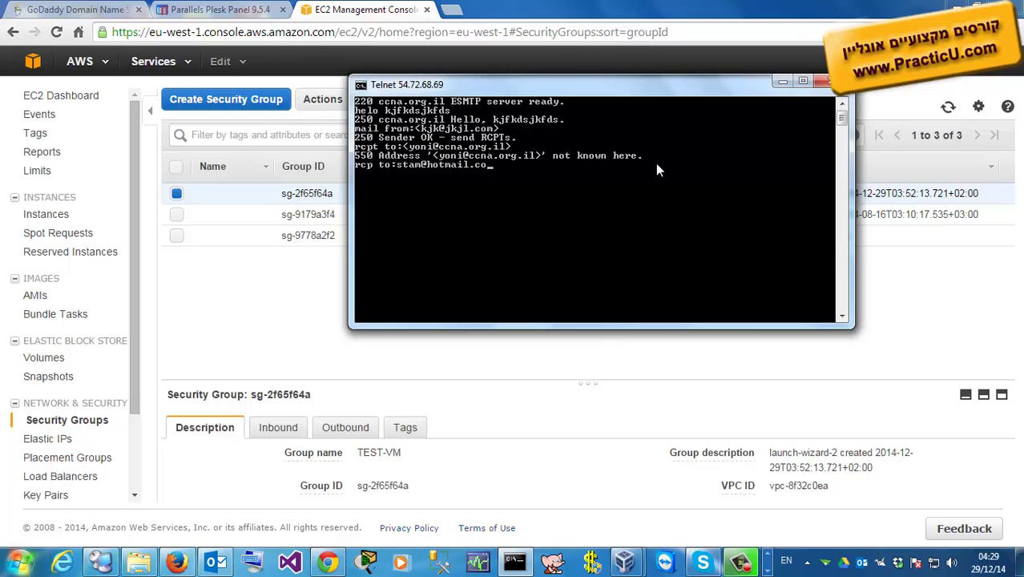
{"action": "key", "text": "Return"}
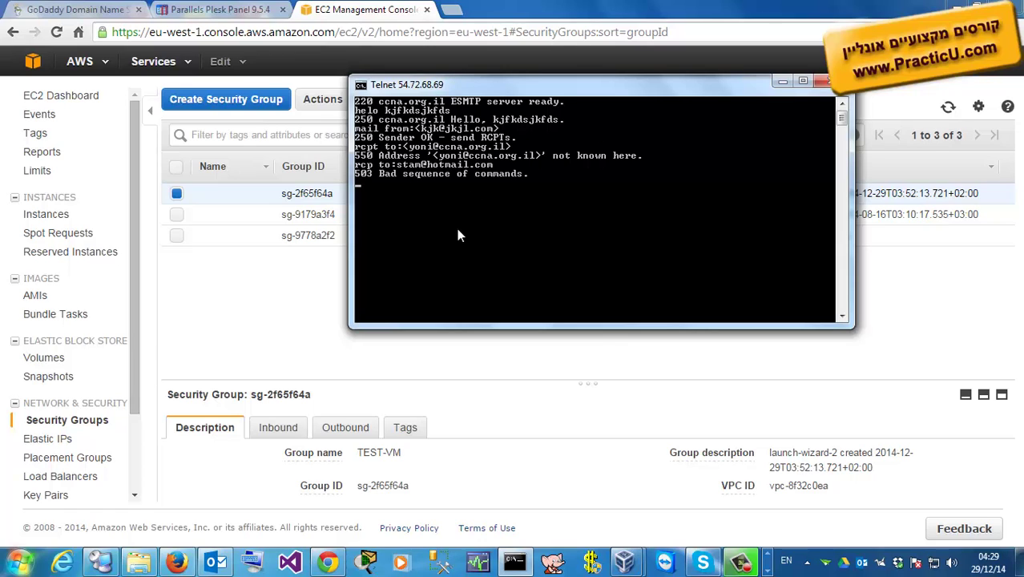
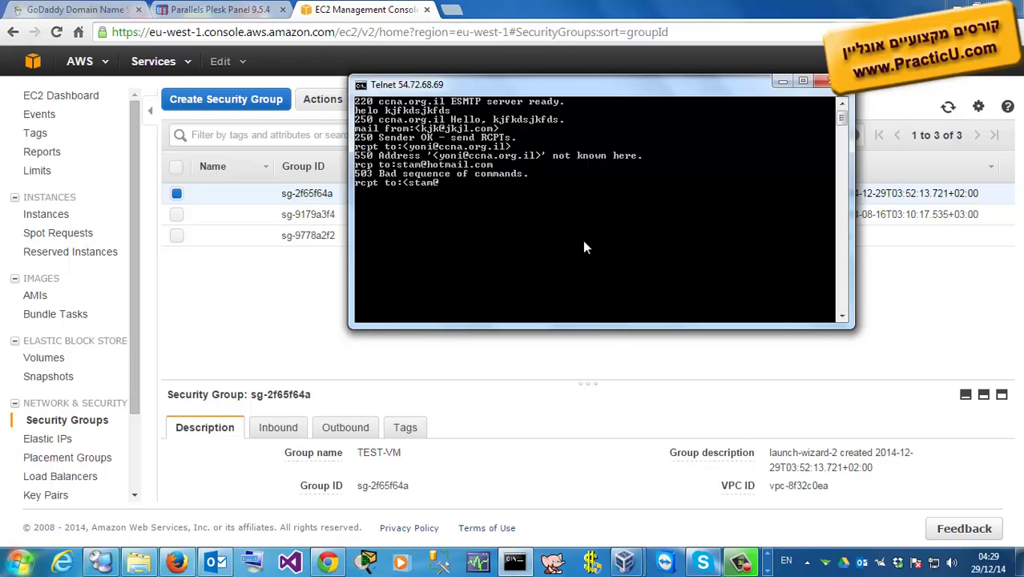
{"action": "key", "text": "Return"}
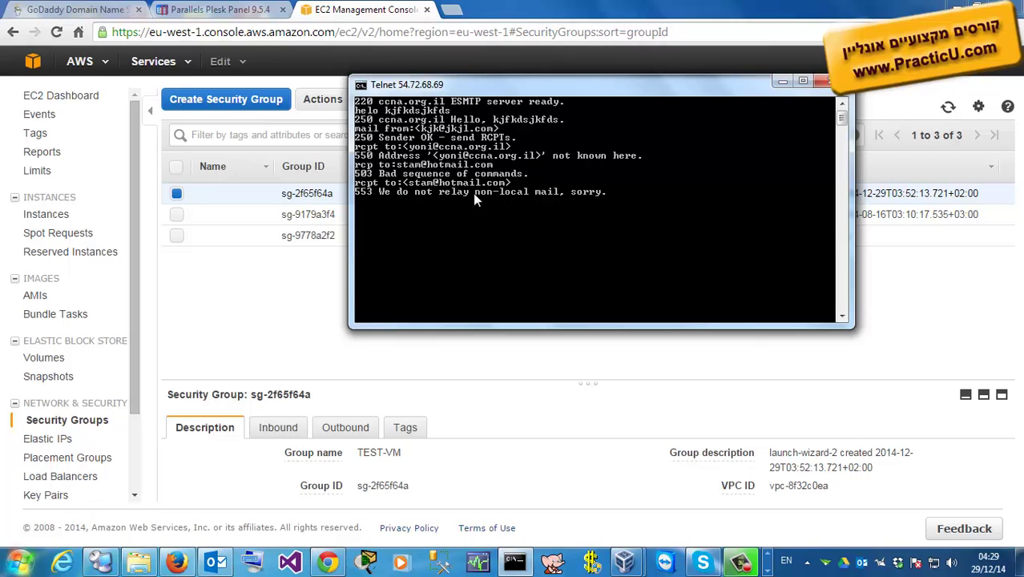
Step: Mark the relay refusal and unknown-address reply lines in the console
{"action": "right_click", "coordinate": [564, 192]}
{"action": "left_click", "coordinate": [585, 199]}
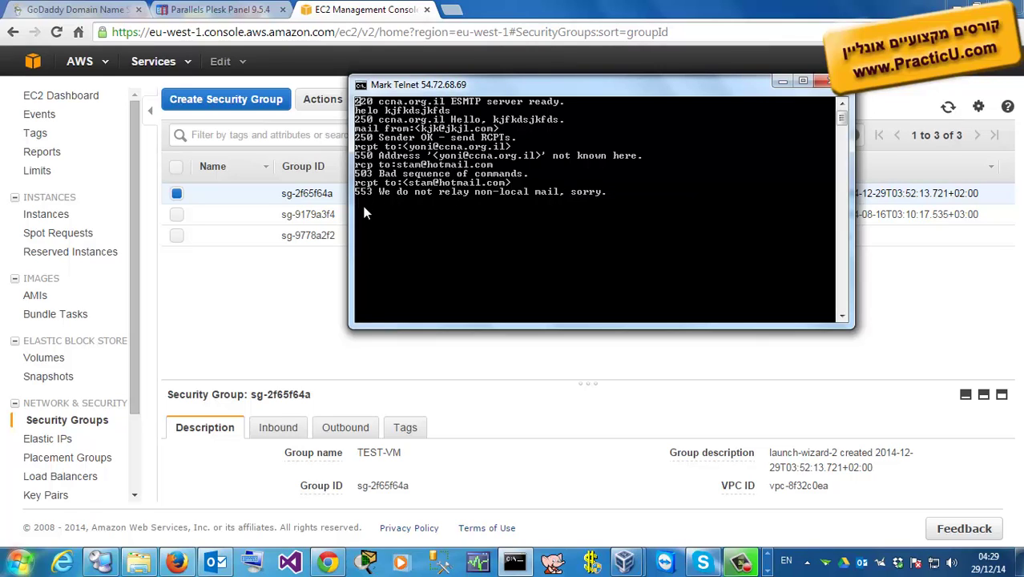
{"action": "left_click_drag", "start_coordinate": [357, 189], "coordinate": [603, 192]}
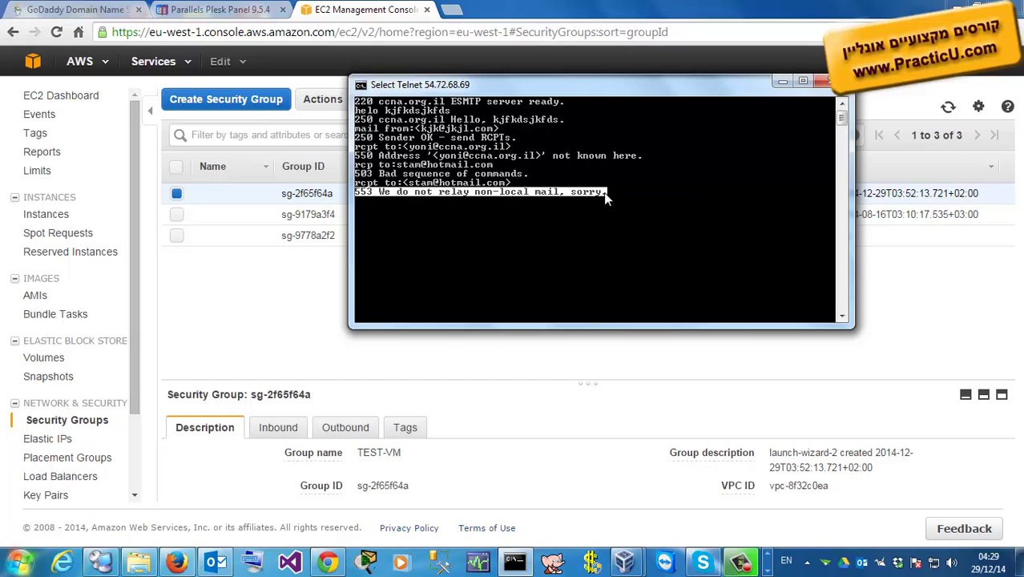
{"action": "left_click_drag", "start_coordinate": [355, 181], "coordinate": [629, 197]}
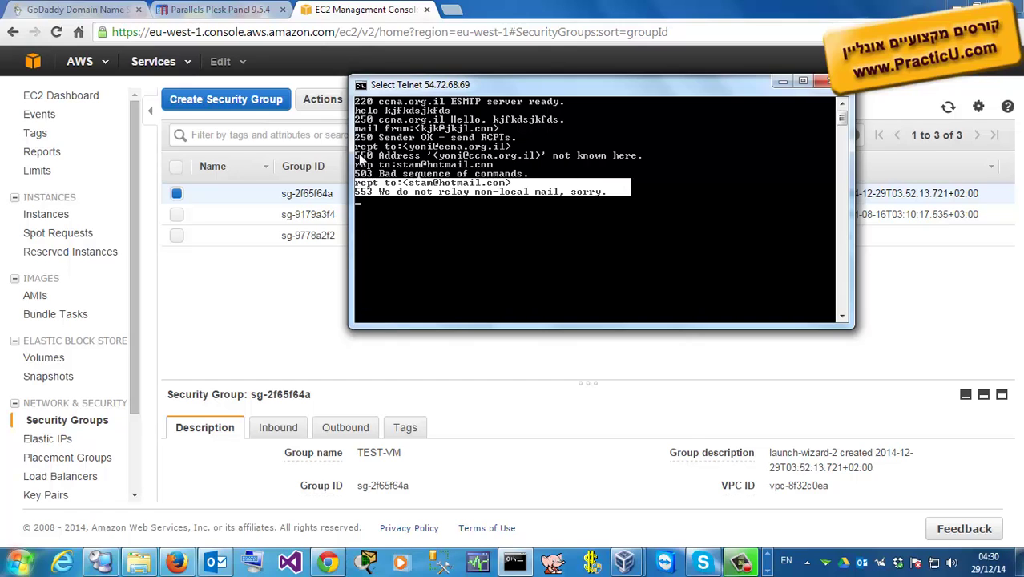
{"action": "left_click_drag", "start_coordinate": [360, 158], "coordinate": [641, 162]}
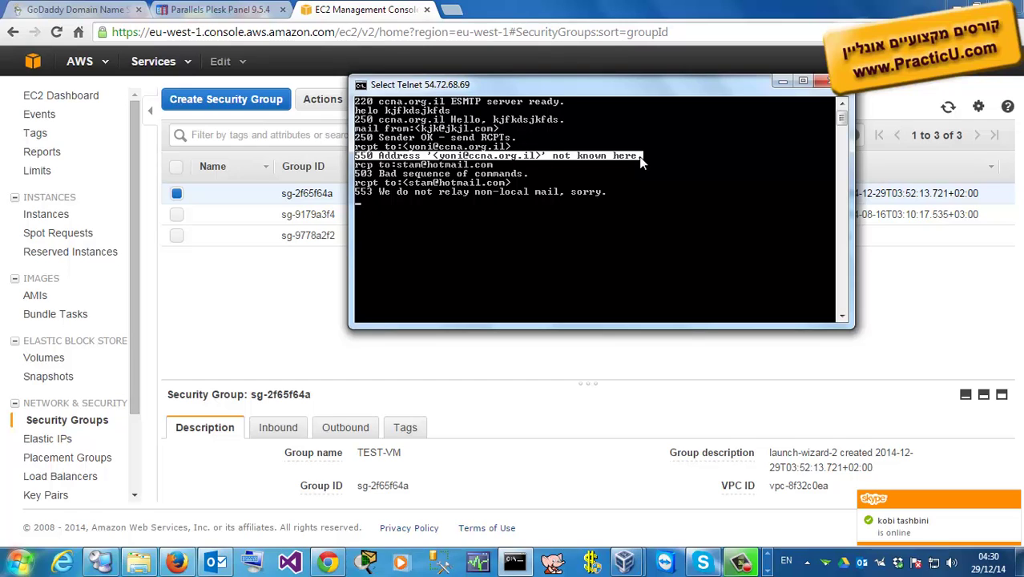
Step: Quit telnet with Ctrl+] and q, then close the Command Prompt
{"action": "key", "text": "ctrl+bracketright"}
{"action": "type", "text": "q"}
{"action": "key", "text": "Return"}
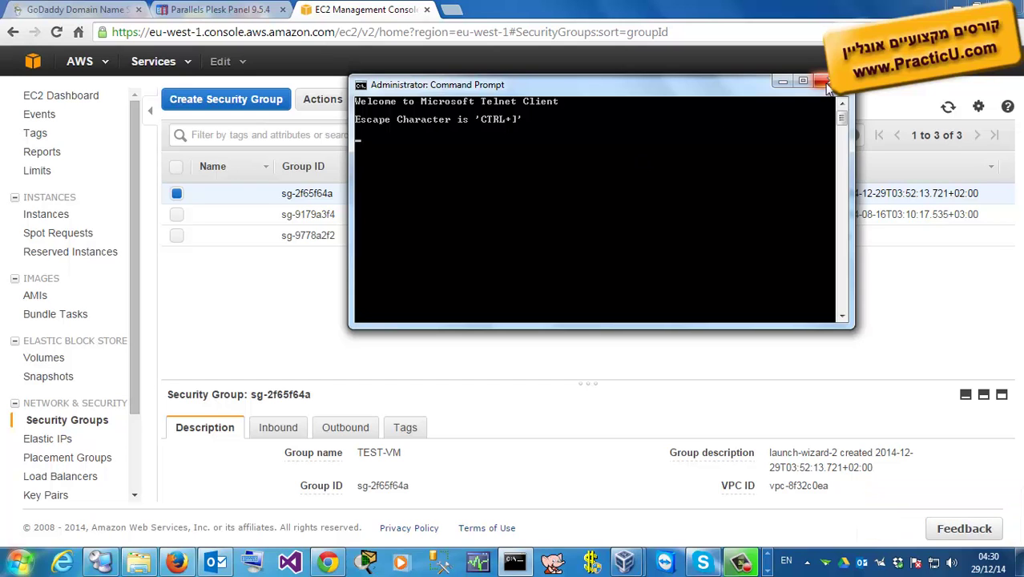
{"action": "left_click", "coordinate": [506, 564]}
{"action": "left_click", "coordinate": [505, 566]}
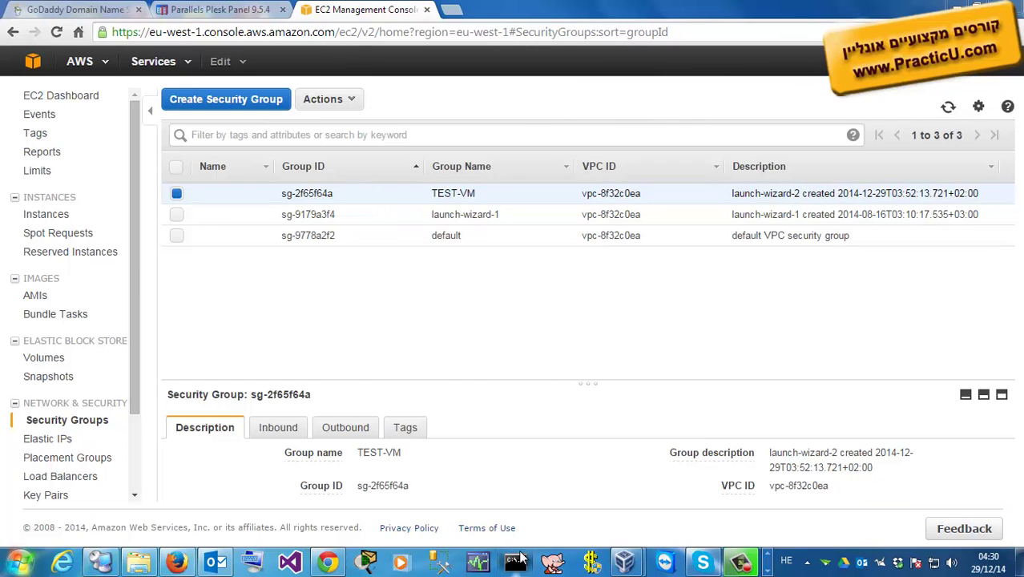
Step: Close both firewall windows on the server and open Mercury/32's Configuration menu
{"action": "left_click", "coordinate": [742, 563]}
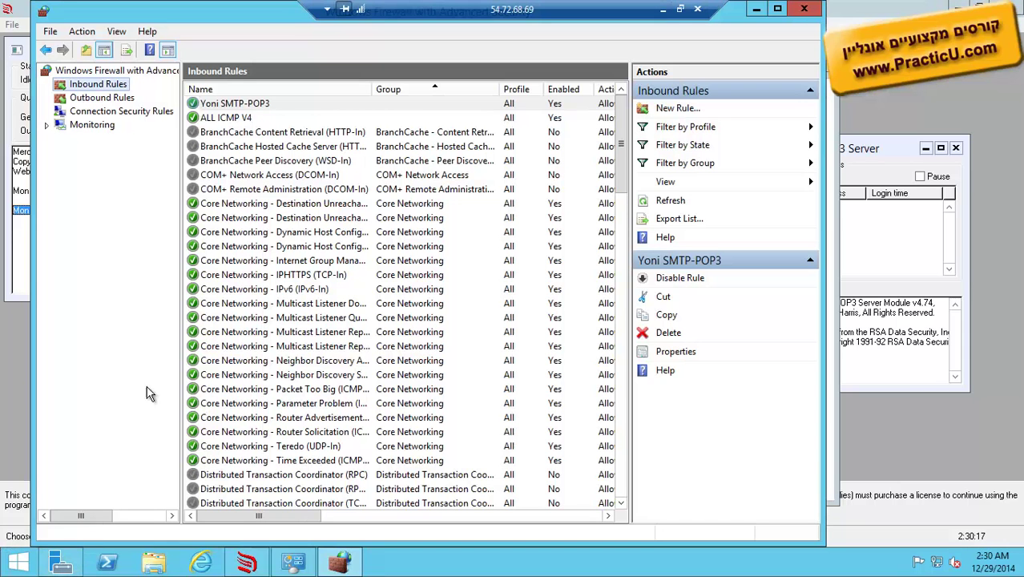
{"action": "left_click", "coordinate": [804, 8]}
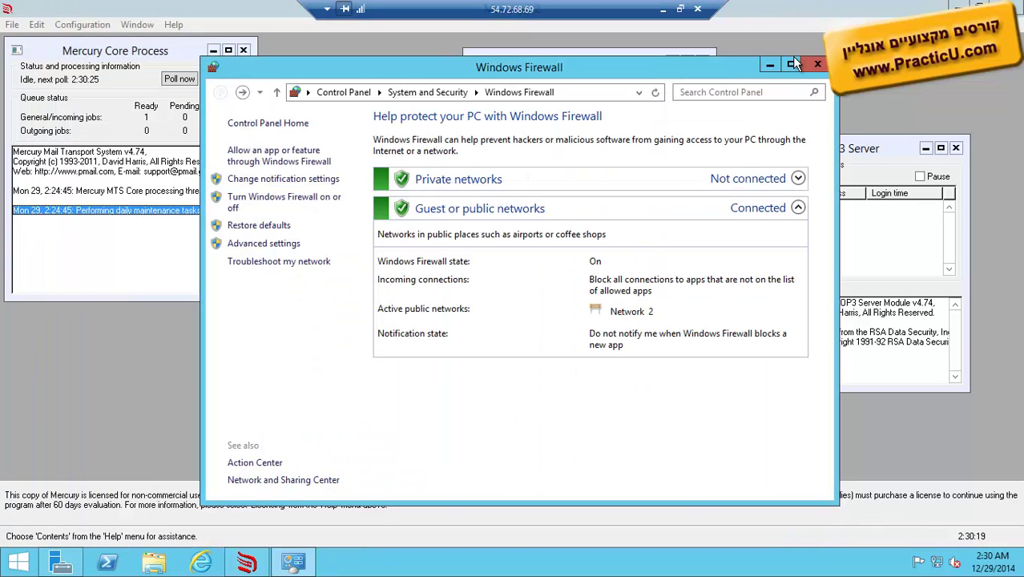
{"action": "left_click", "coordinate": [817, 66]}
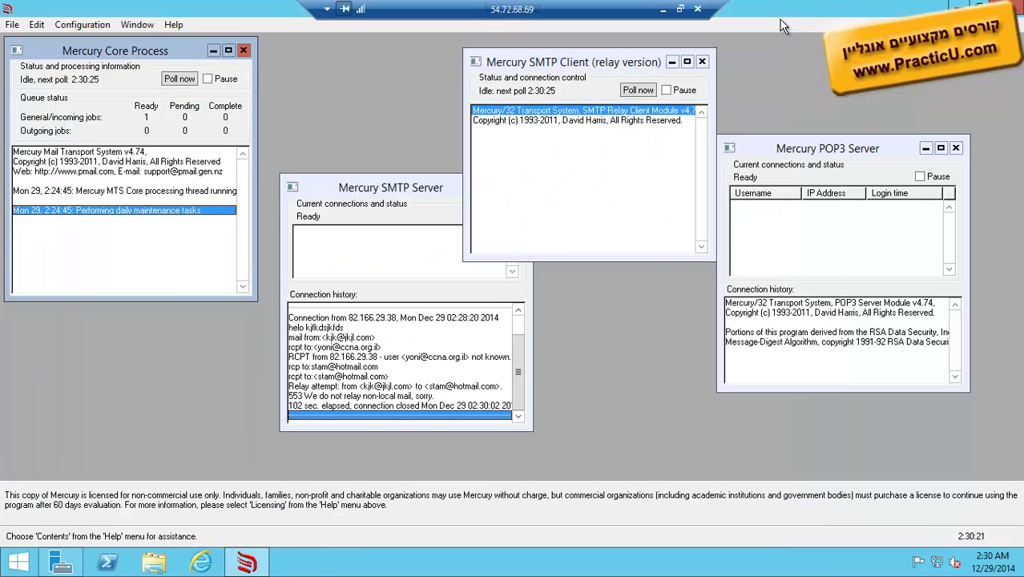
{"action": "left_click", "coordinate": [39, 26]}
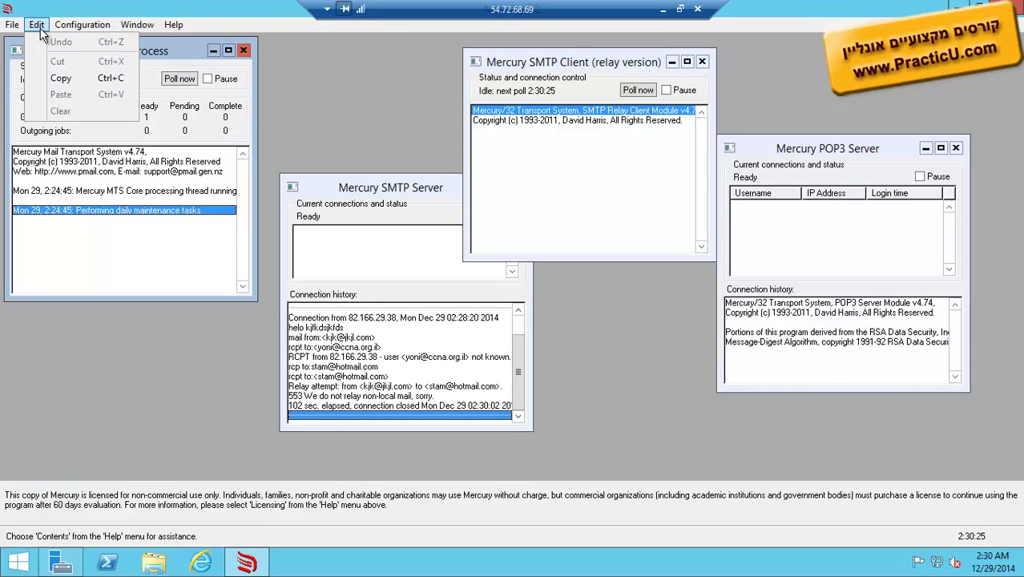
{"action": "mouse_move", "coordinate": [70, 24]}
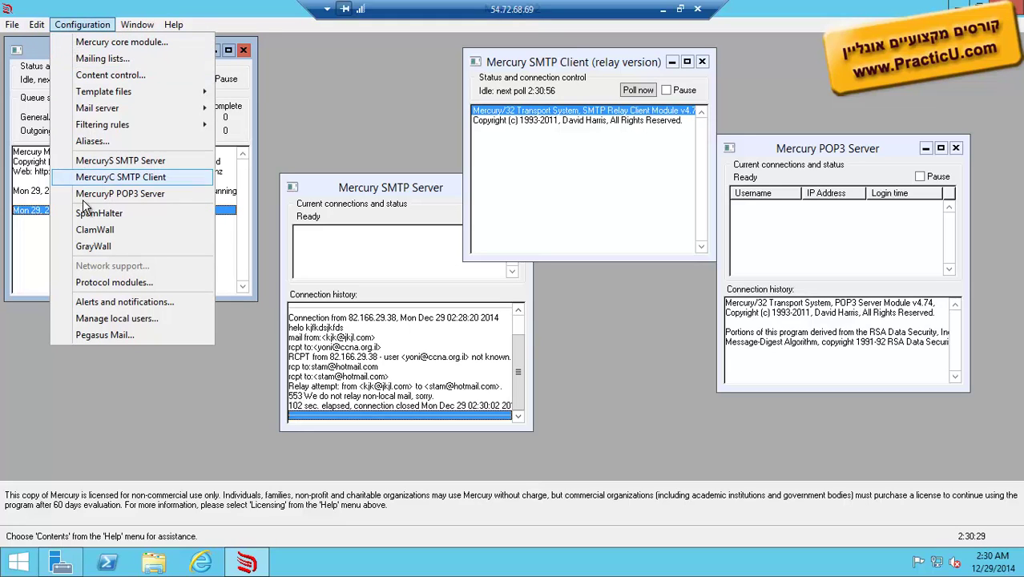
Step: Add a new local user with username 'sales' and personal name 'Sales CCNA.org.il'
{"action": "left_click", "coordinate": [101, 317]}
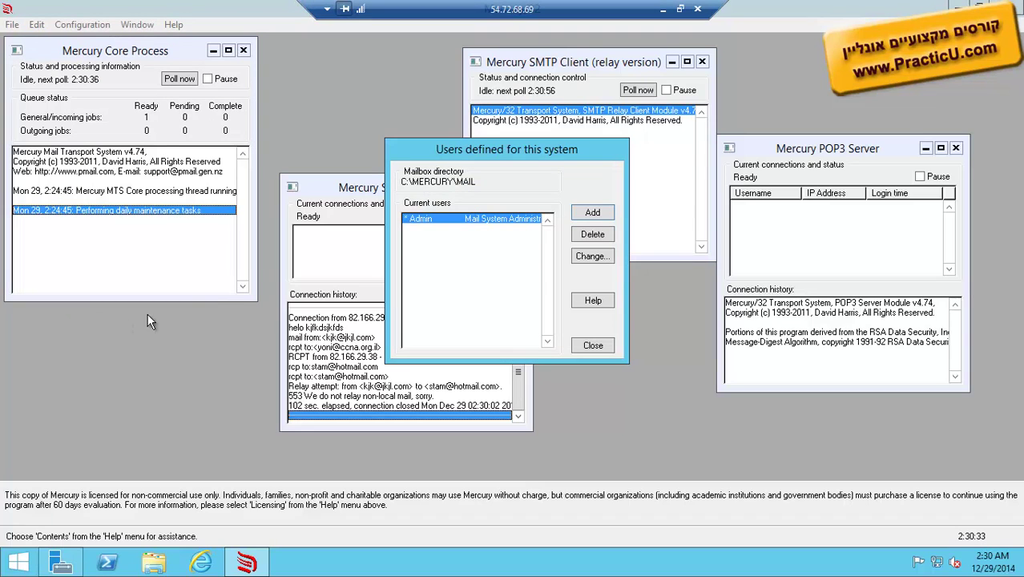
{"action": "left_click", "coordinate": [593, 213]}
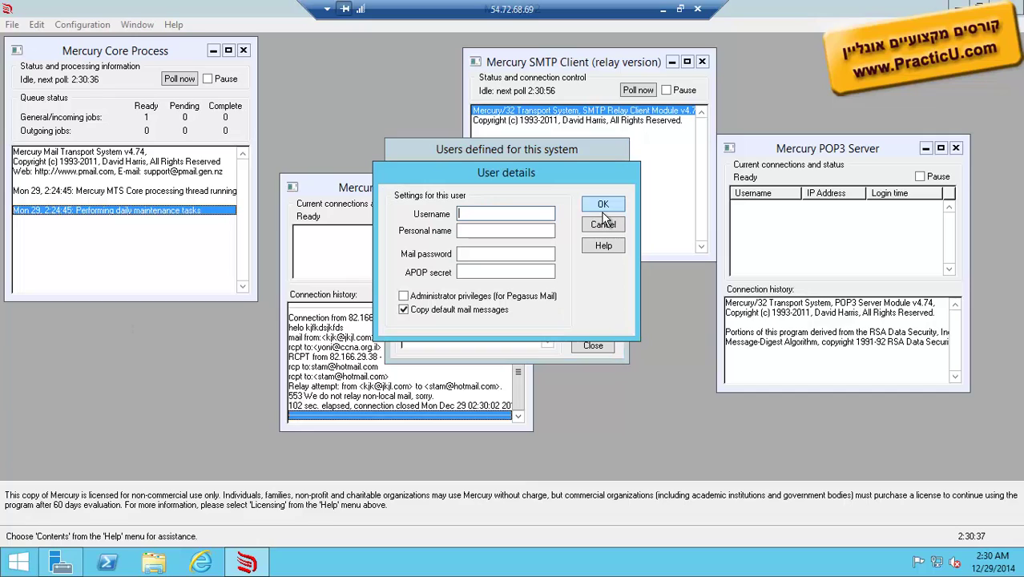
{"action": "type", "text": "yoni"}
{"action": "key", "text": "Tab"}
{"action": "key", "text": "shift+Tab"}
{"action": "key", "text": "Tab"}
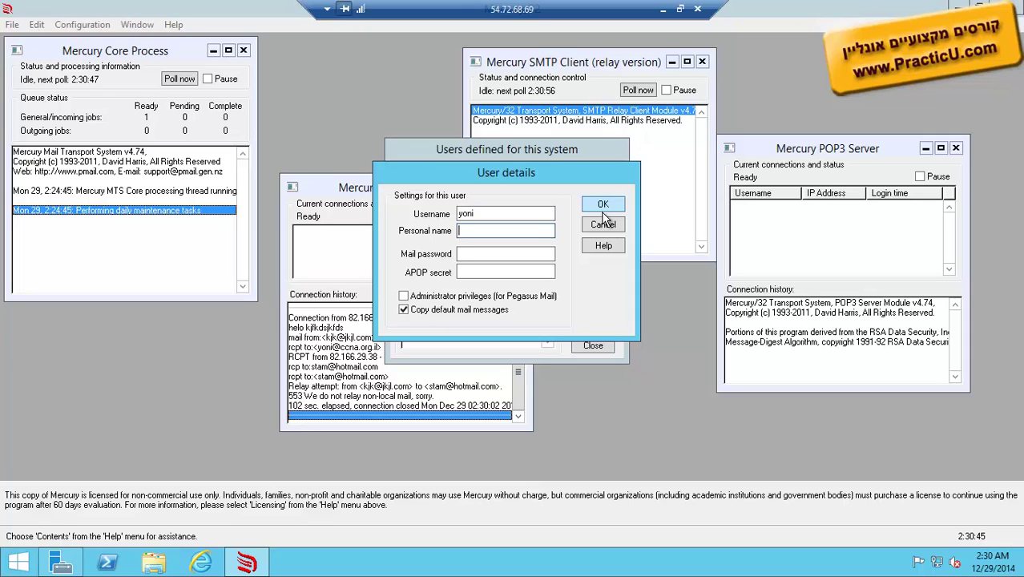
{"action": "type", "text": "Sales CCNA.org.il"}
{"action": "key", "text": "shift+Tab"}
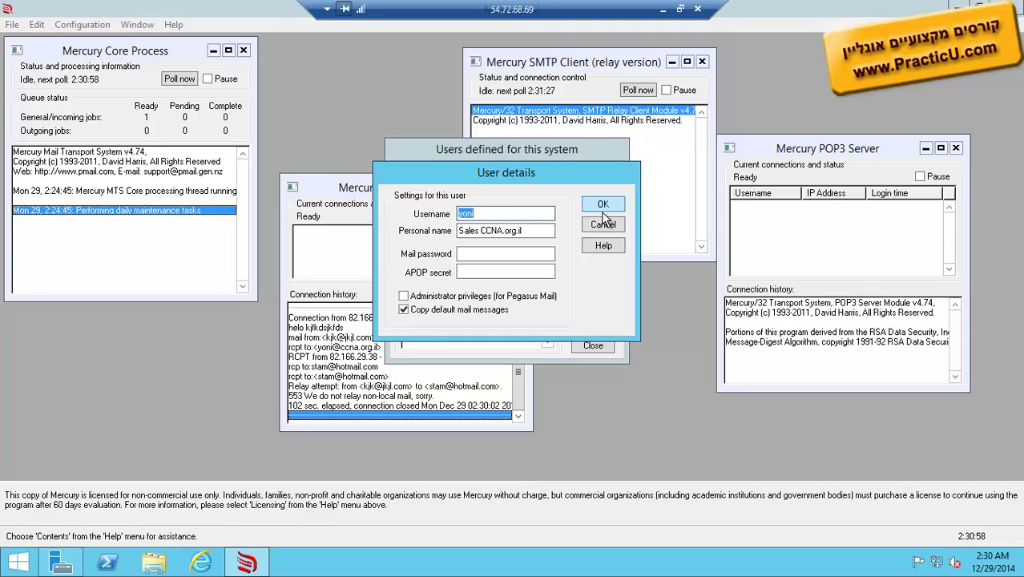
{"action": "type", "text": "sales"}
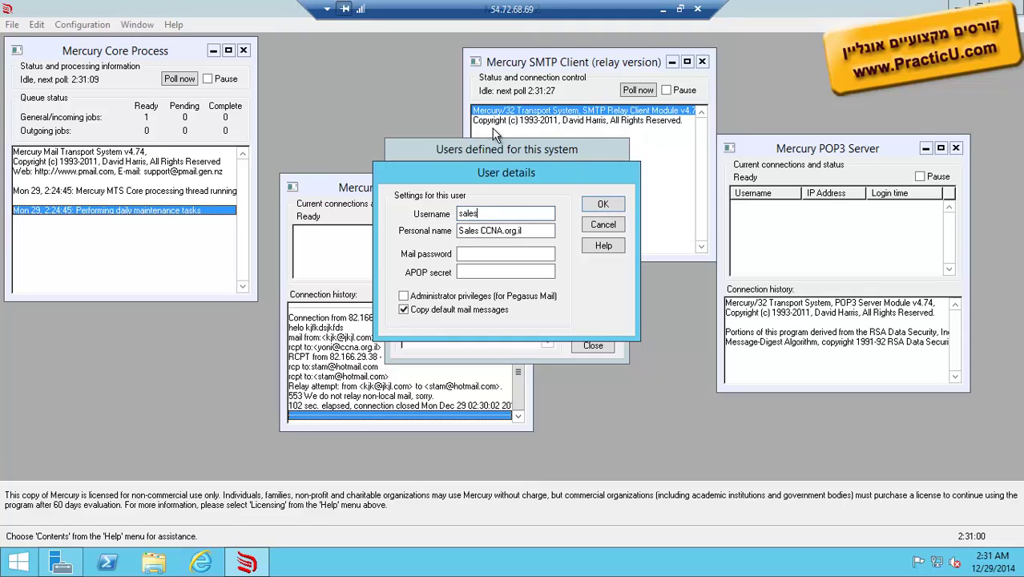
{"action": "left_click_drag", "start_coordinate": [489, 213], "coordinate": [426, 215]}
Step: Enter the mail password and the APOP secret for the sales user
{"action": "left_click", "coordinate": [510, 254]}
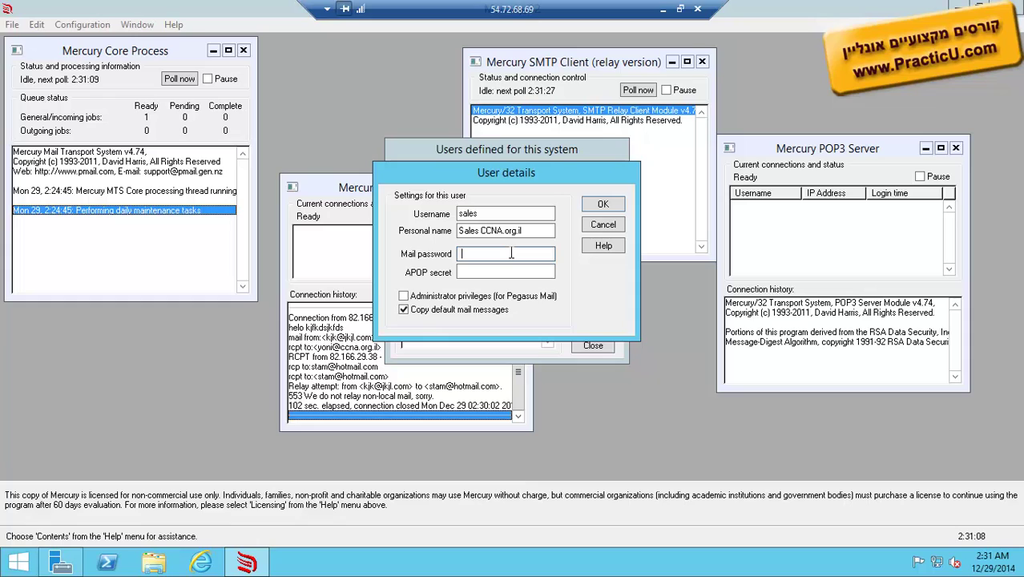
{"action": "type", "text": "********"}
{"action": "left_click", "coordinate": [475, 270]}
{"action": "type", "text": "********"}
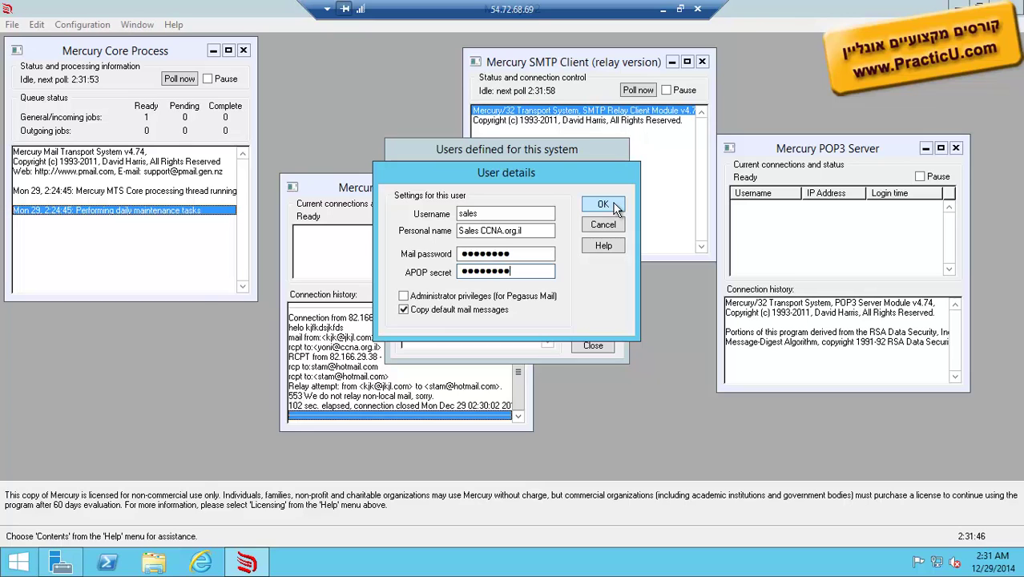
Step: Browse to C:\MERCURY\MAIL in File Explorer snapped right, then return to the sales User details
{"action": "key", "text": "super+e"}
{"action": "left_click_drag", "start_coordinate": [518, 69], "coordinate": [1019, 122]}
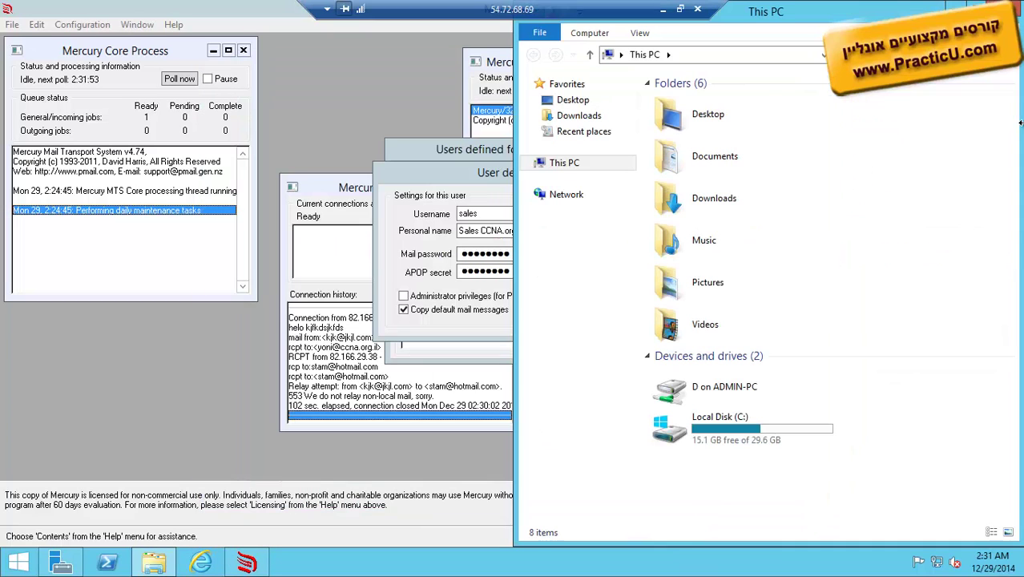
{"action": "double_click", "coordinate": [729, 422]}
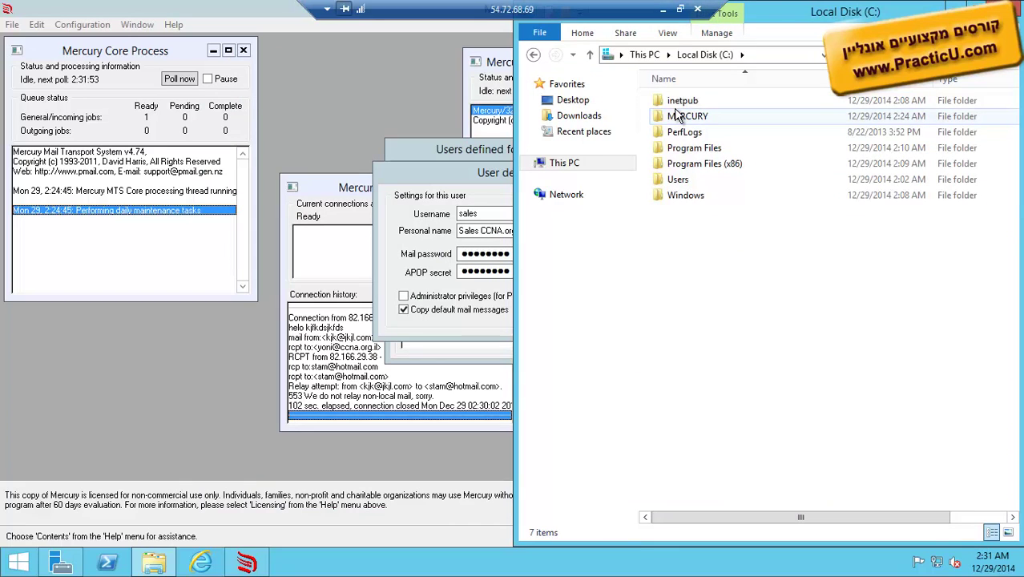
{"action": "double_click", "coordinate": [677, 116]}
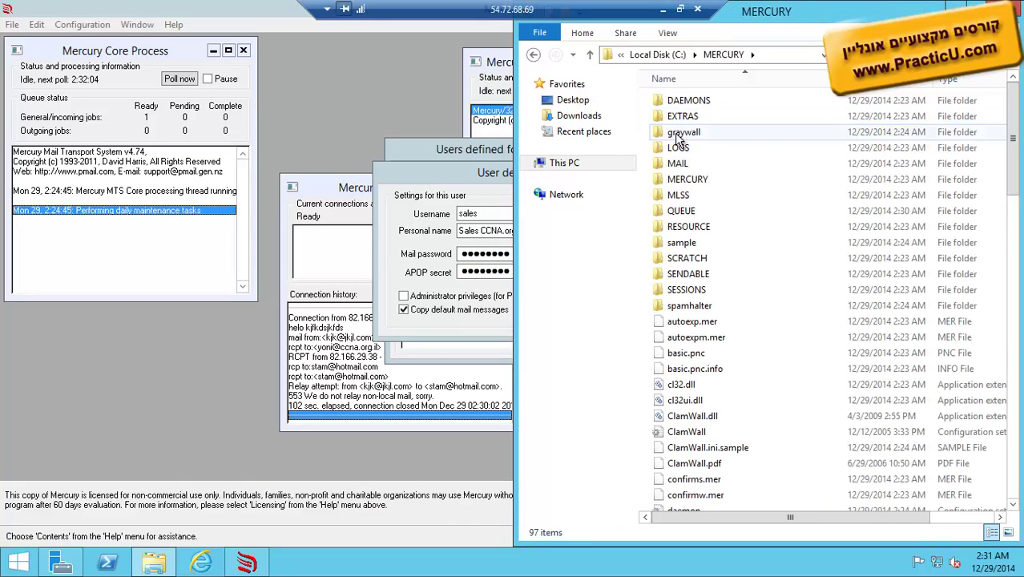
{"action": "left_click", "coordinate": [676, 136]}
{"action": "key", "text": "m"}
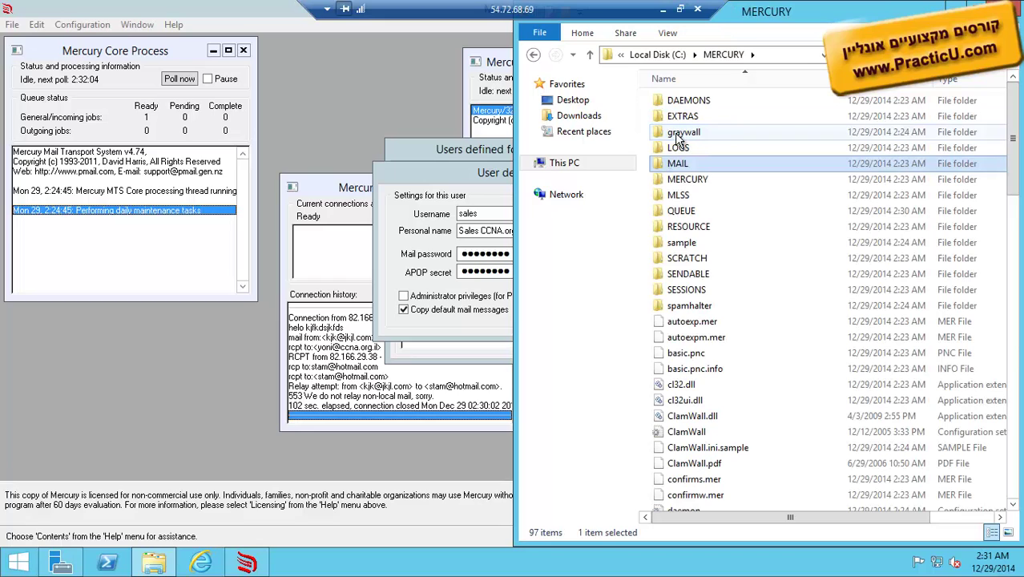
{"action": "key", "text": "Return"}
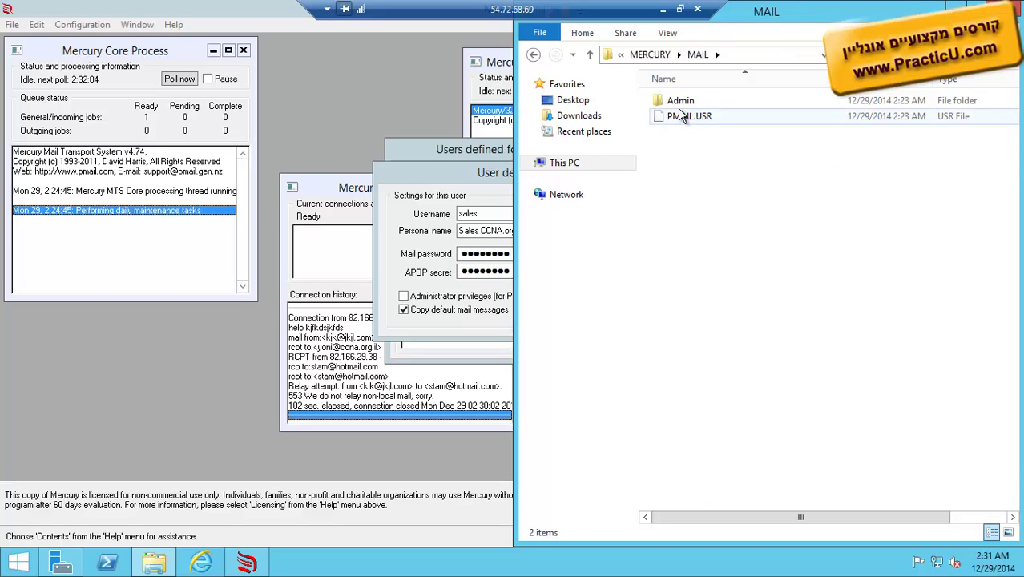
{"action": "left_click", "coordinate": [461, 170]}
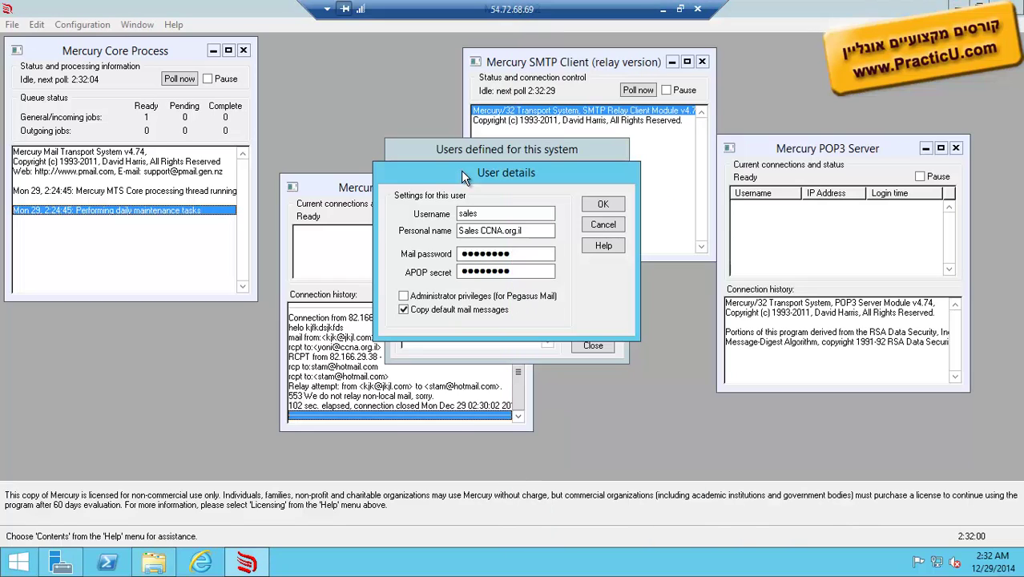
Step: Save the sales user, close the Users list, and open the new MAIL\sales folder with PASSWD.PM
{"action": "left_click", "coordinate": [600, 208]}
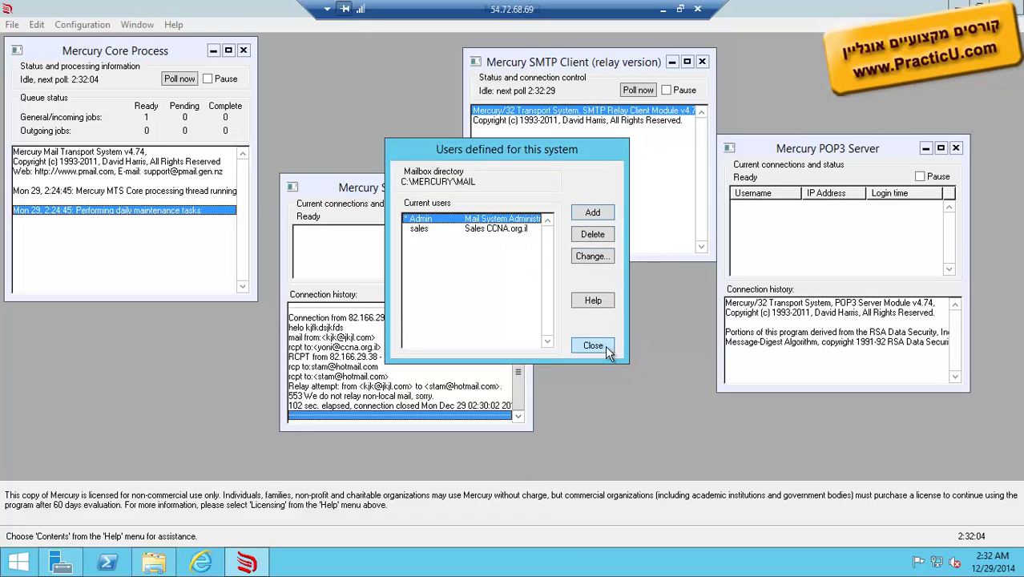
{"action": "left_click", "coordinate": [601, 343]}
{"action": "key", "text": "alt+Tab"}
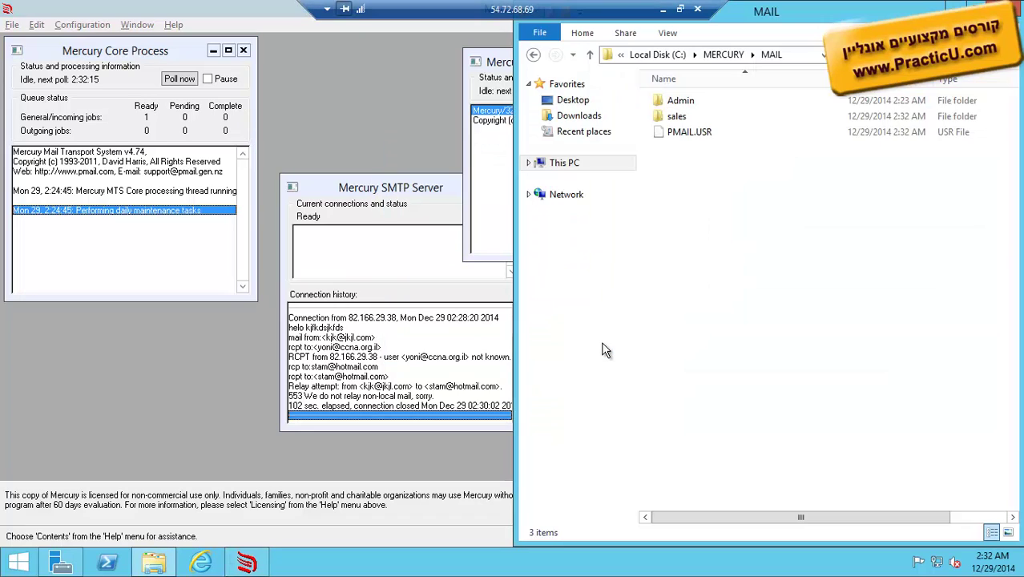
{"action": "double_click", "coordinate": [677, 117]}
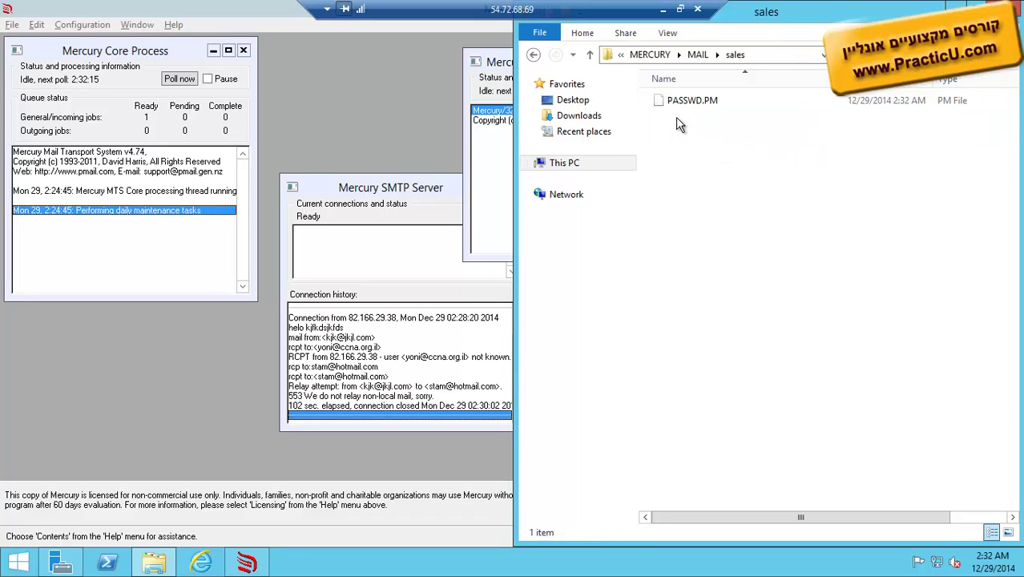
{"action": "left_click", "coordinate": [672, 102]}
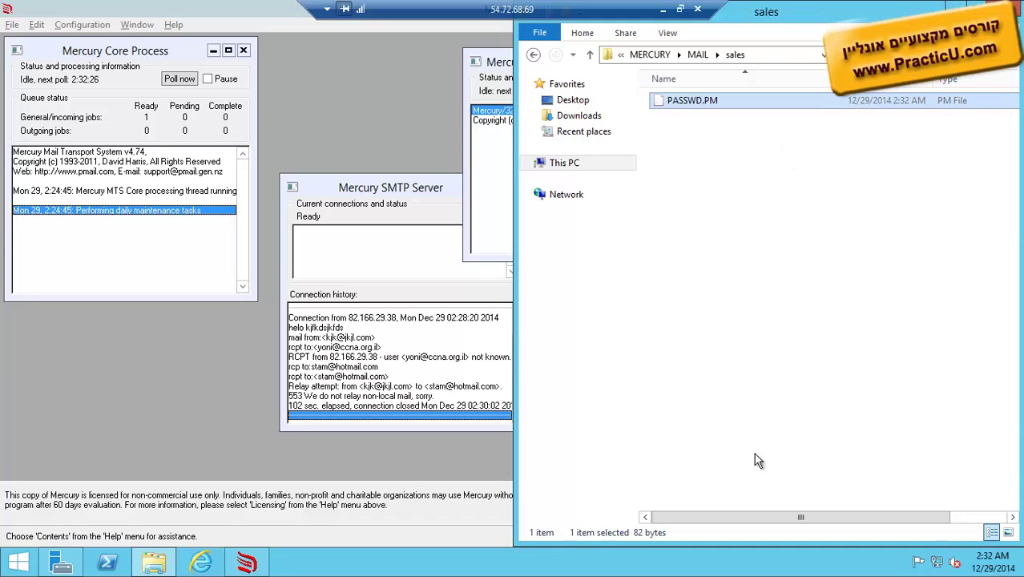
Step: Check the sales folder path, navigate back to C:\MERCURY\MAIL, and minimise Explorer
{"action": "left_click", "coordinate": [793, 54]}
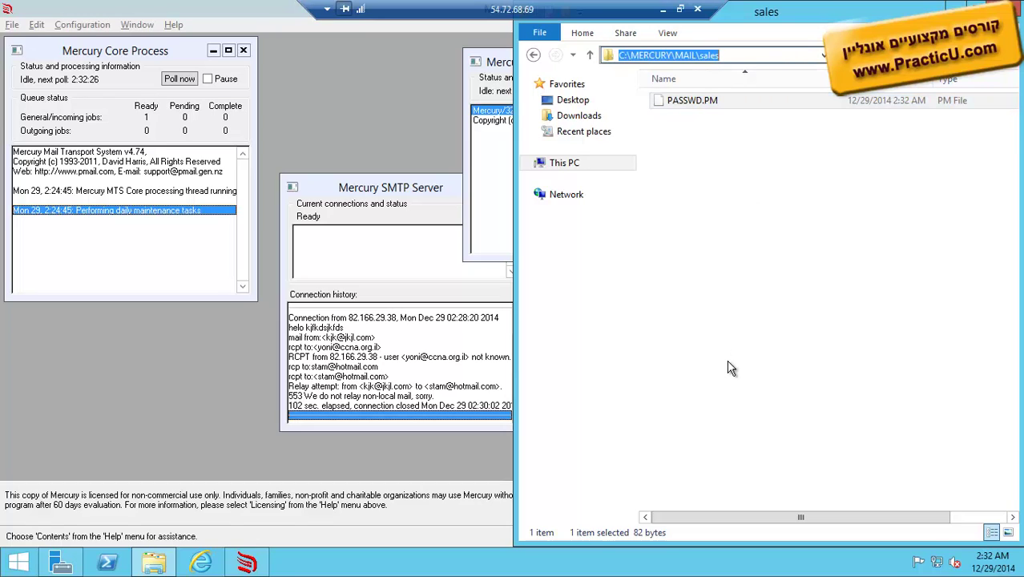
{"action": "left_click", "coordinate": [742, 216]}
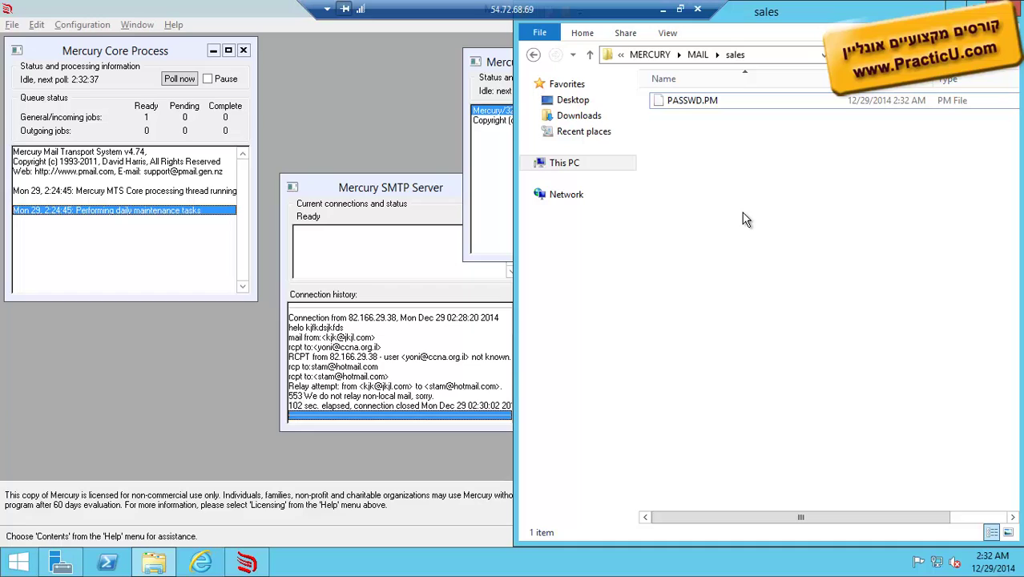
{"action": "left_click", "coordinate": [696, 55]}
{"action": "left_click", "coordinate": [649, 54]}
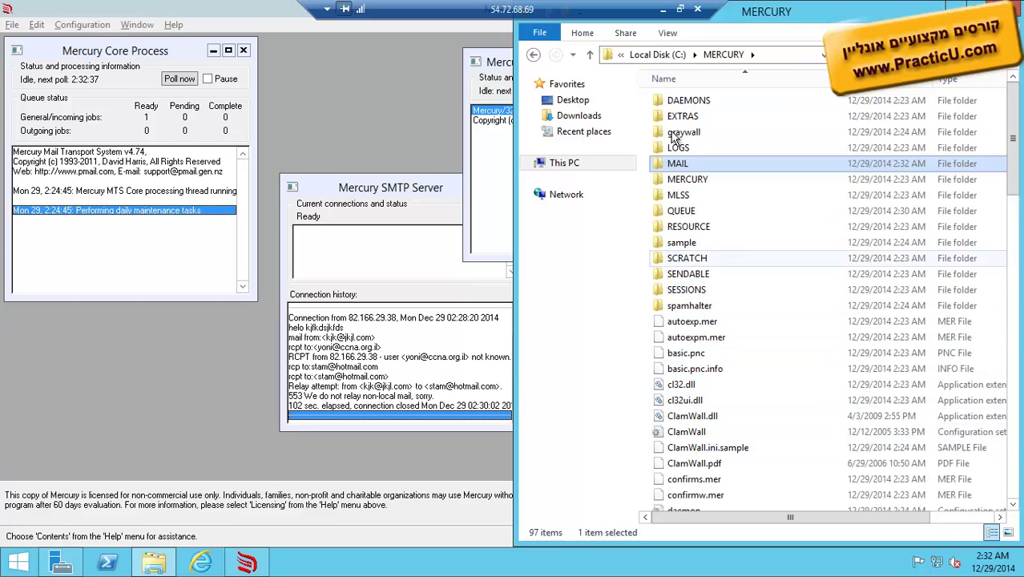
{"action": "double_click", "coordinate": [697, 164]}
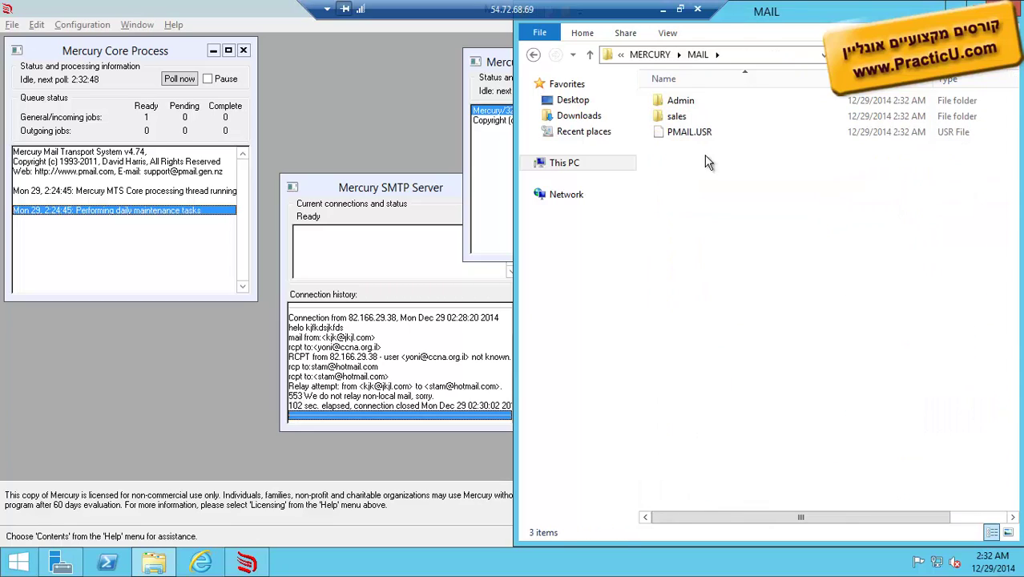
{"action": "left_click", "coordinate": [953, 7]}
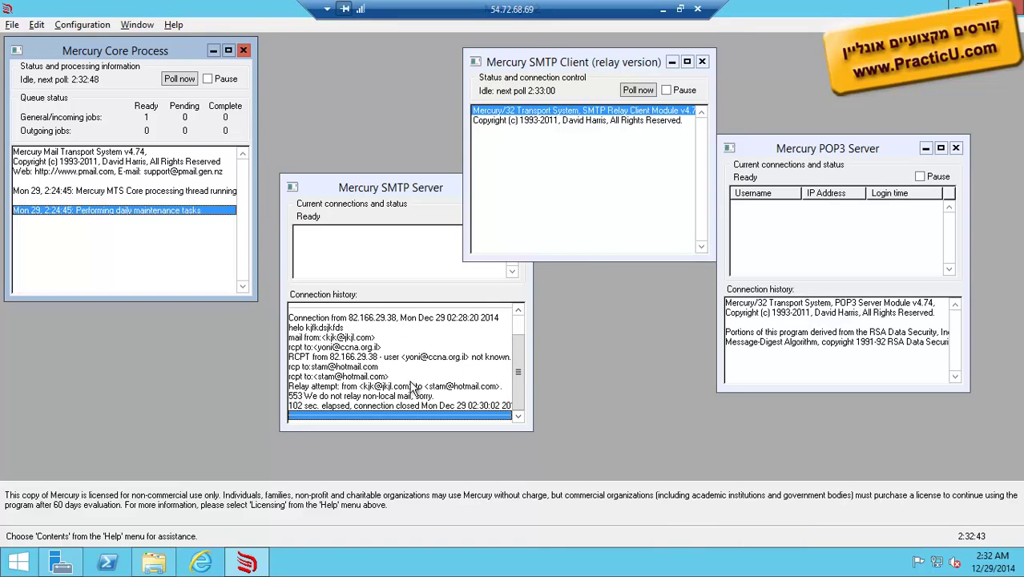
Step: Bring the SMTP Server window forward, shift it up-left, and make it taller and wider
{"action": "left_click", "coordinate": [517, 343]}
{"action": "left_click_drag", "start_coordinate": [419, 187], "coordinate": [408, 173]}
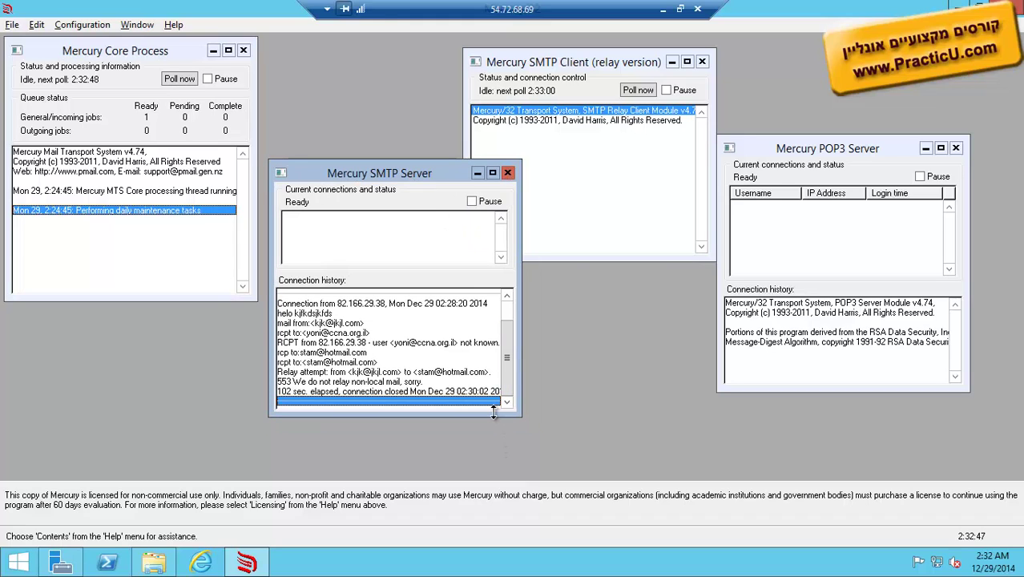
{"action": "left_click_drag", "start_coordinate": [493, 411], "coordinate": [494, 479]}
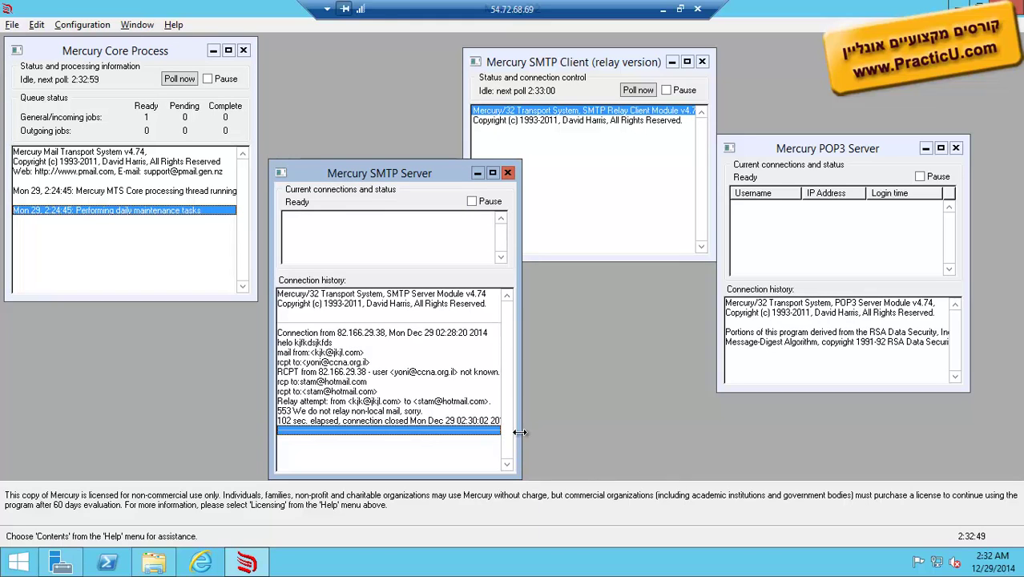
{"action": "left_click_drag", "start_coordinate": [519, 431], "coordinate": [548, 429]}
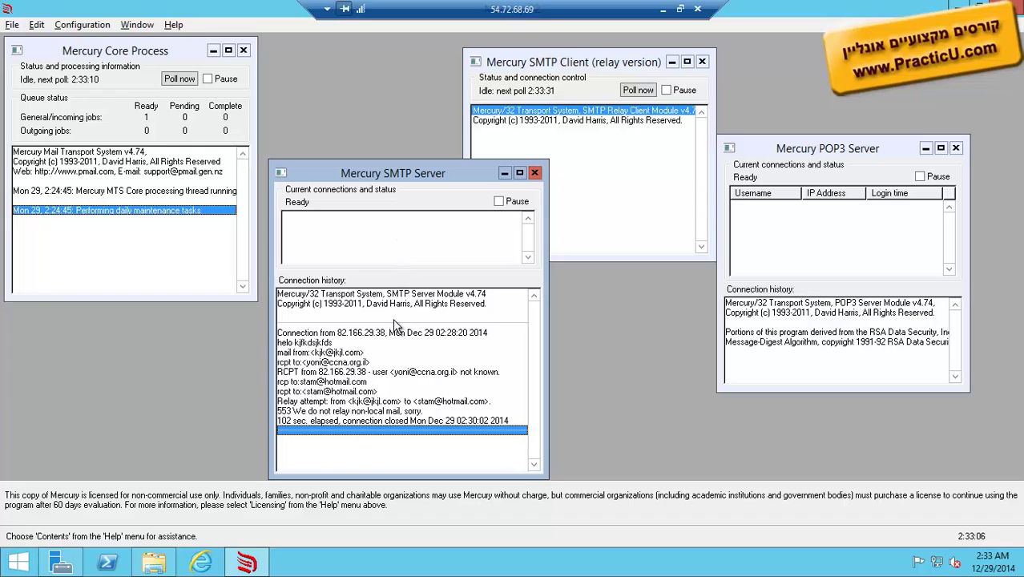
Step: Minimise the remote session, type telnet at the prompt, and select the TEST instance in EC2
{"action": "left_click", "coordinate": [663, 9]}
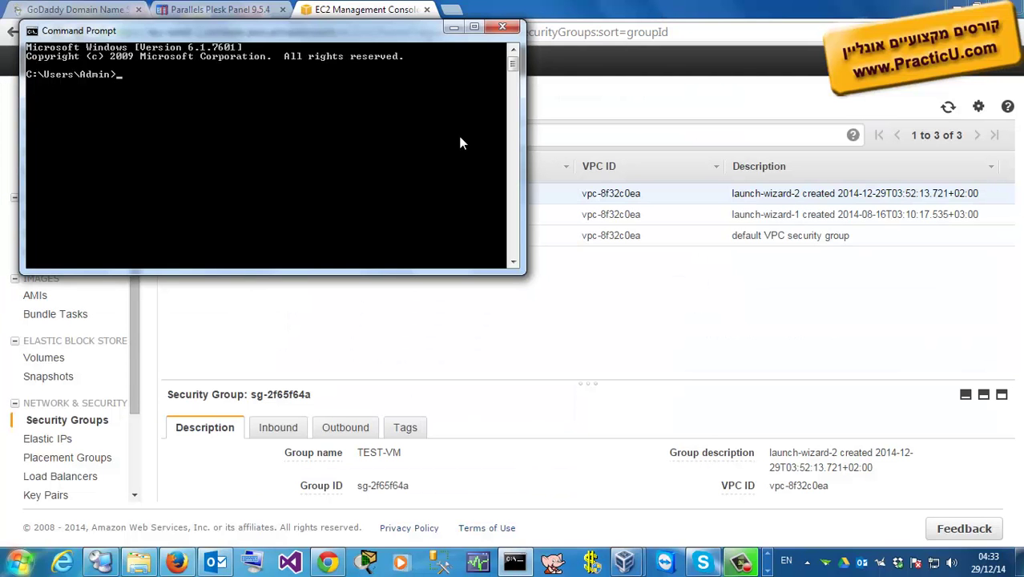
{"action": "type", "text": "telne"}
{"action": "left_click", "coordinate": [697, 316]}
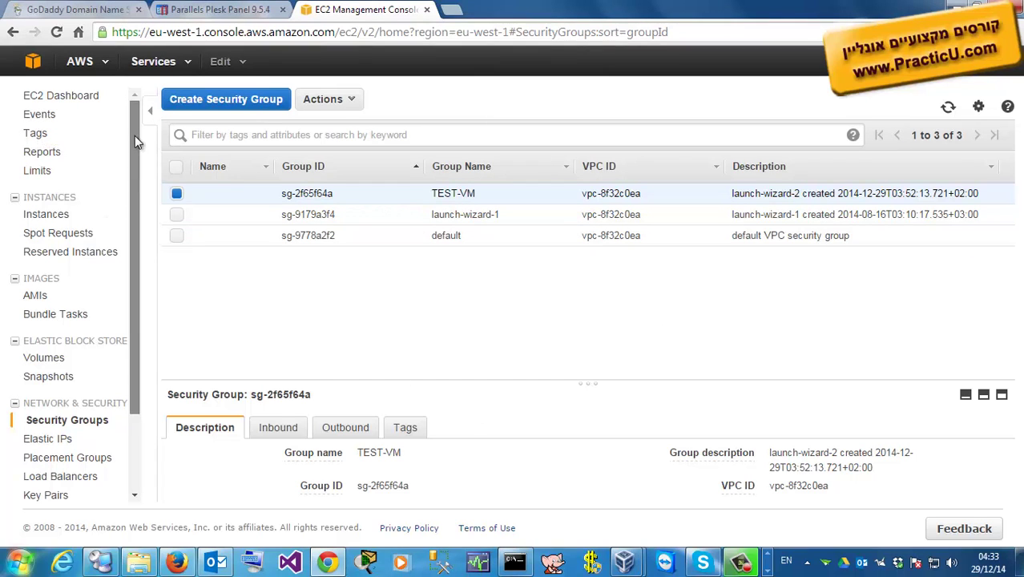
{"action": "left_click", "coordinate": [62, 216]}
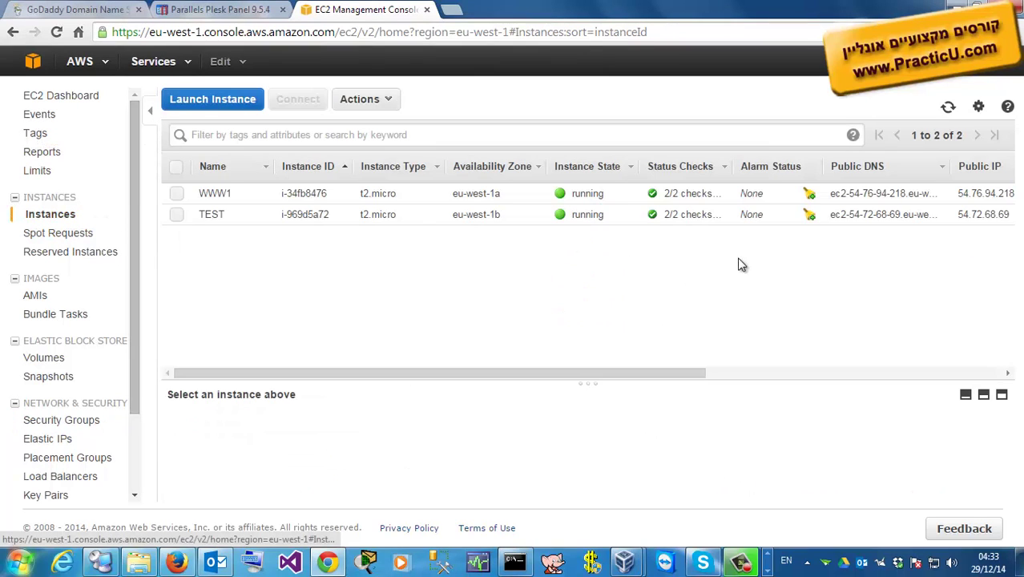
{"action": "left_click_drag", "start_coordinate": [1009, 215], "coordinate": [960, 214]}
{"action": "left_click", "coordinate": [959, 214]}
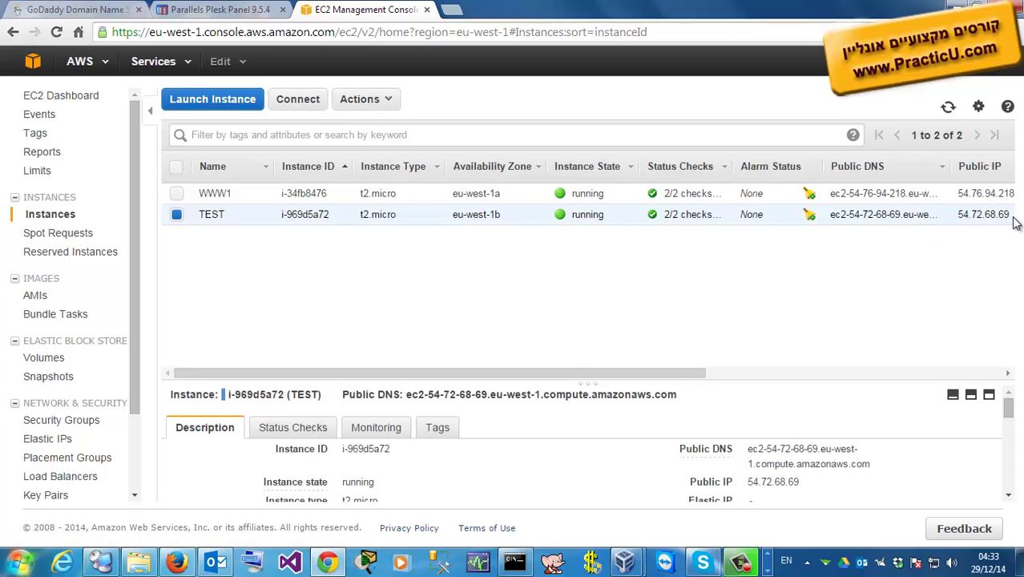
Step: Highlight TEST's public IP 54.72.68.69, then bring the Command Prompt back and move it lower
{"action": "left_click_drag", "start_coordinate": [1011, 214], "coordinate": [960, 217]}
{"action": "right_click", "coordinate": [968, 211]}
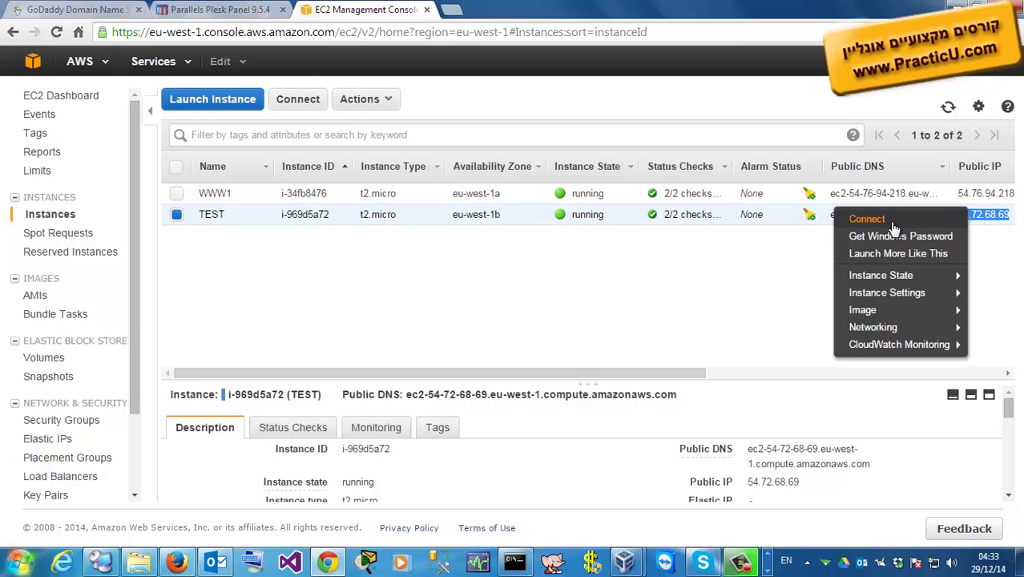
{"action": "mouse_move", "coordinate": [861, 306]}
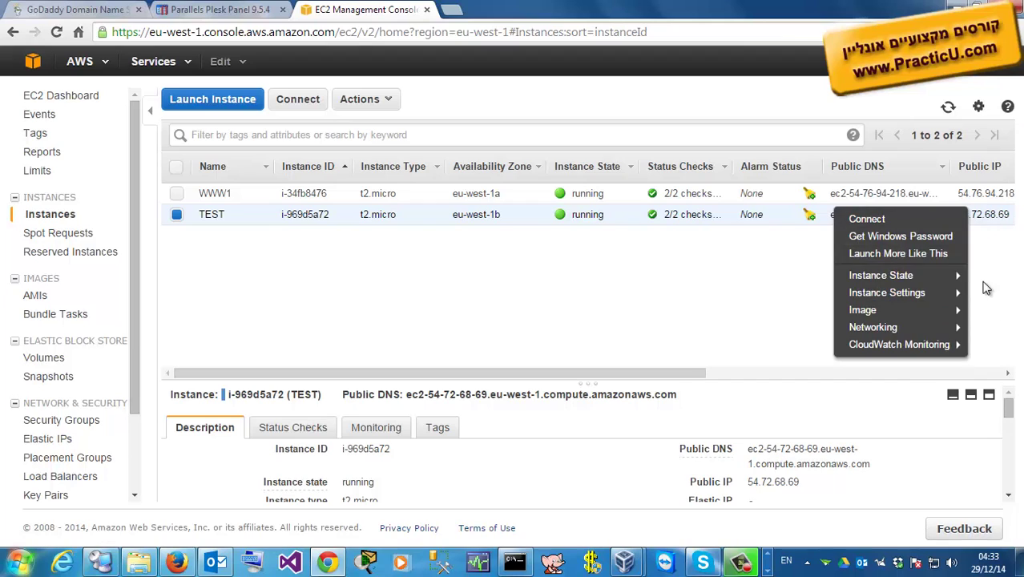
{"action": "left_click", "coordinate": [1001, 258]}
{"action": "left_click_drag", "start_coordinate": [1007, 213], "coordinate": [958, 214]}
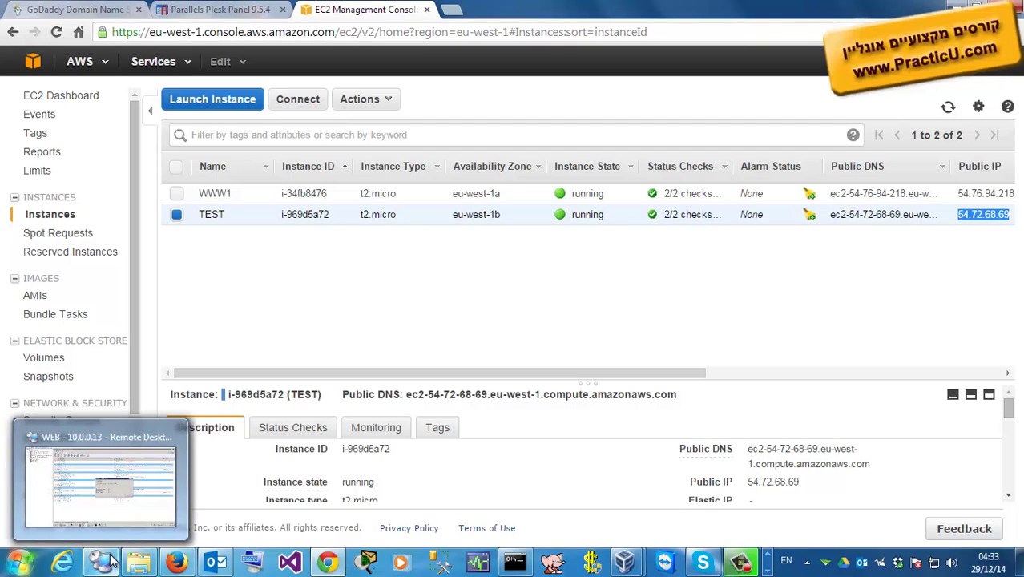
{"action": "left_click", "coordinate": [527, 564]}
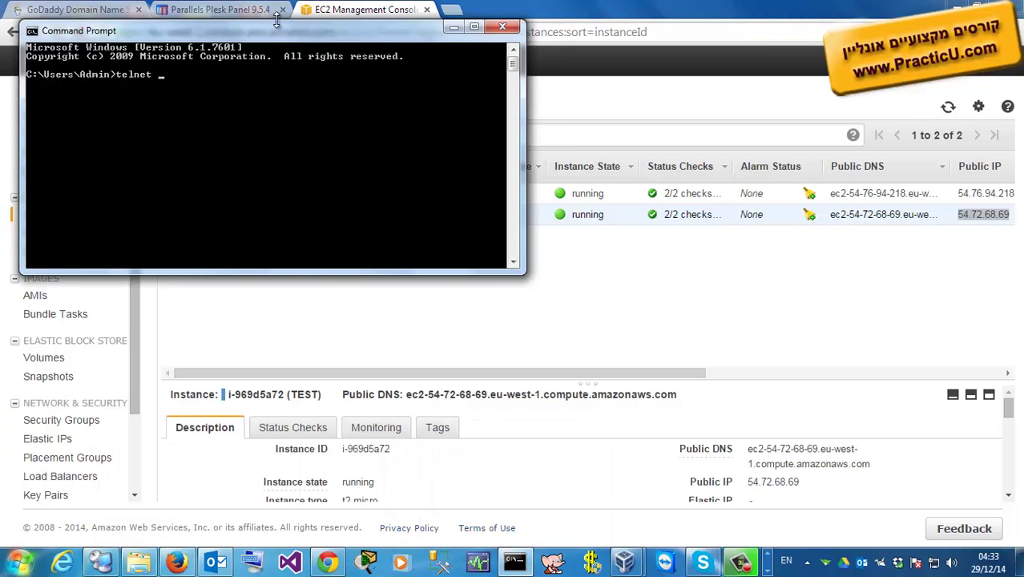
{"action": "left_click_drag", "start_coordinate": [272, 34], "coordinate": [378, 314]}
Step: Connect telnet to the server at 54.72.68.69 on port 25
{"action": "right_click", "coordinate": [378, 315]}
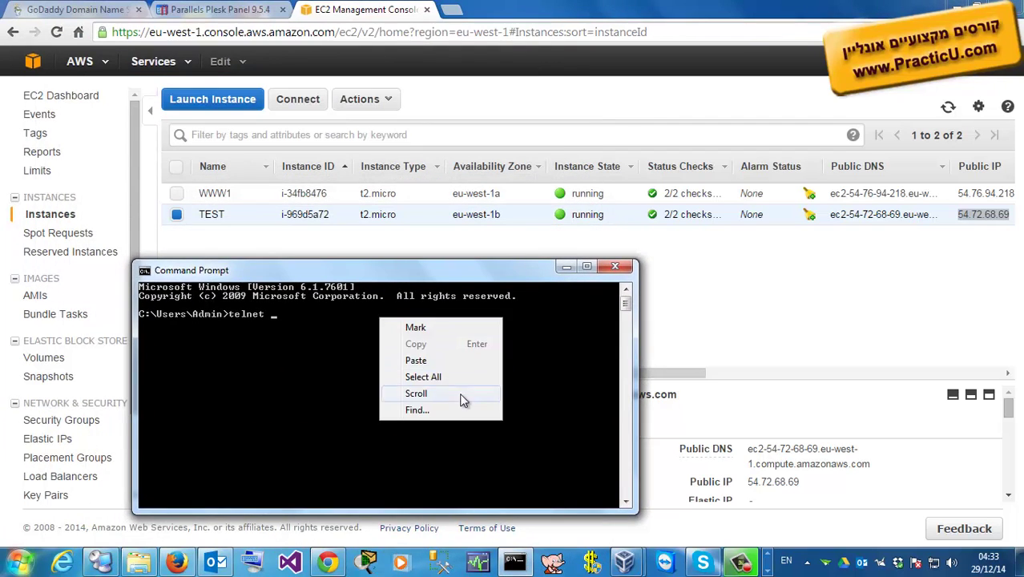
{"action": "left_click", "coordinate": [456, 365]}
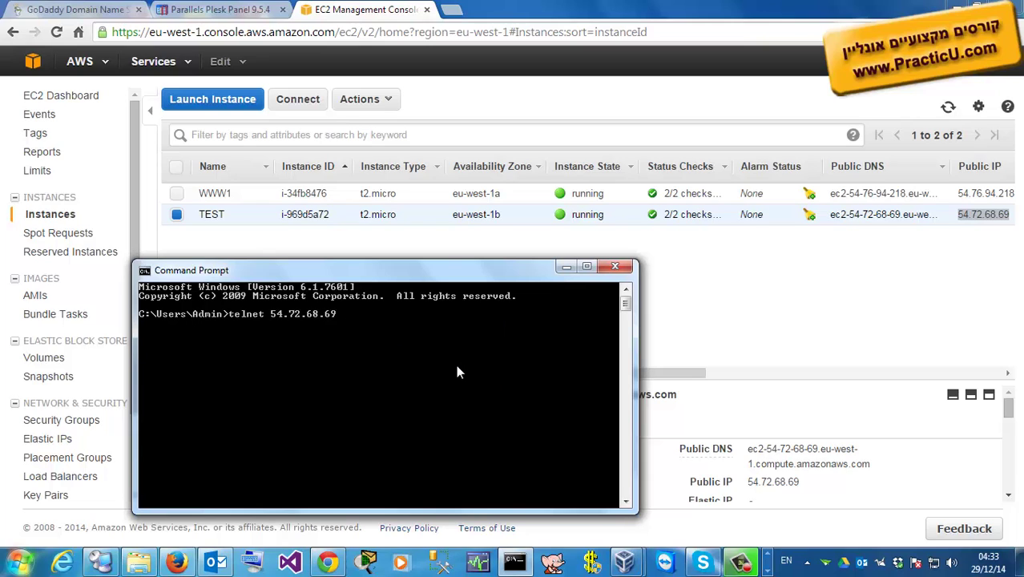
{"action": "type", "text": "25"}
{"action": "key", "text": "Return"}
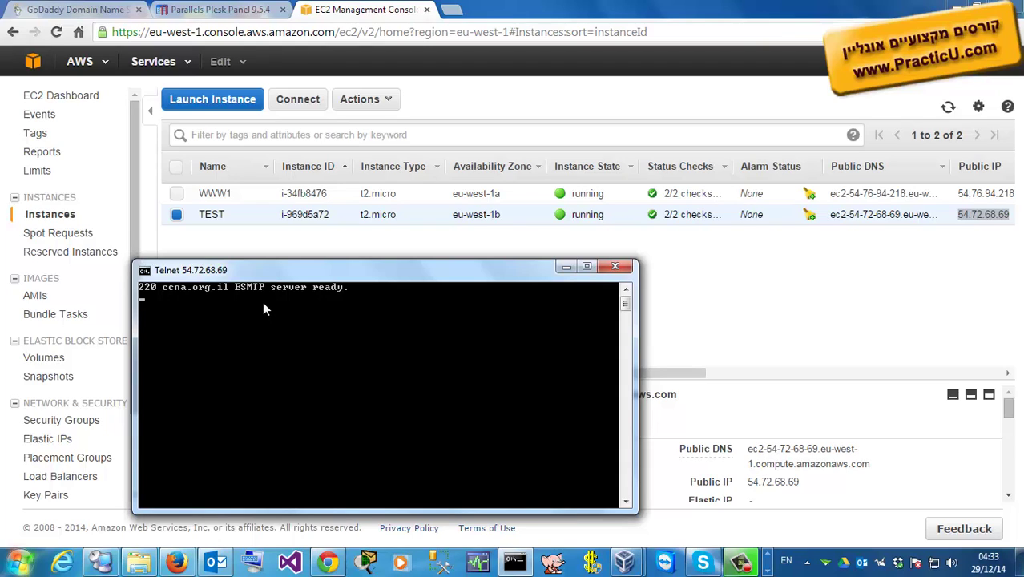
Step: Send HELO jkjk, the sender address, and the sales mailbox as recipient
{"action": "type", "text": "helo jkjk"}
{"action": "key", "text": "Return"}
{"action": "type", "text": "mail from:"}
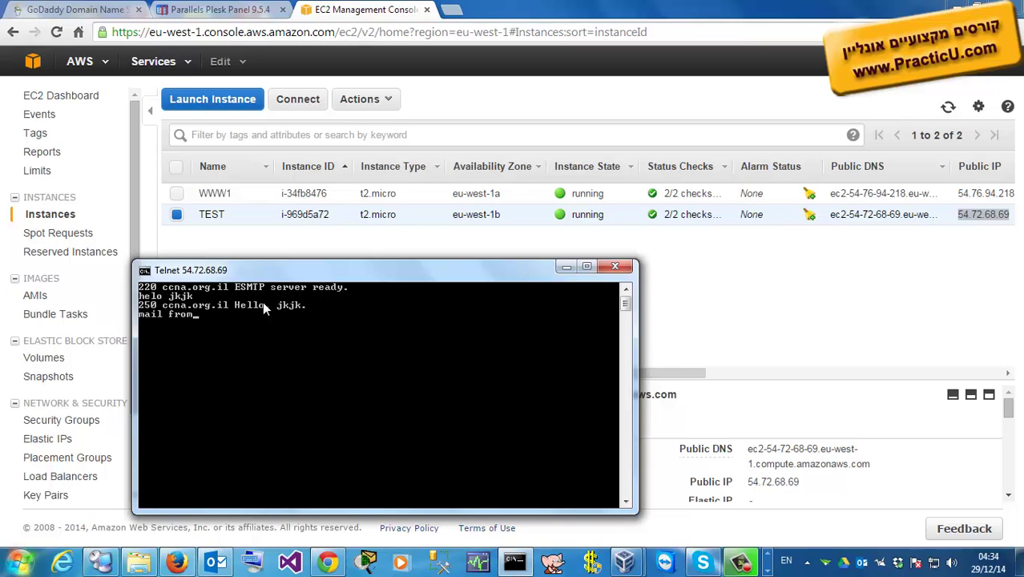
{"action": "type", "text": "<jkjk@kjkj.com>"}
{"action": "key", "text": "Return"}
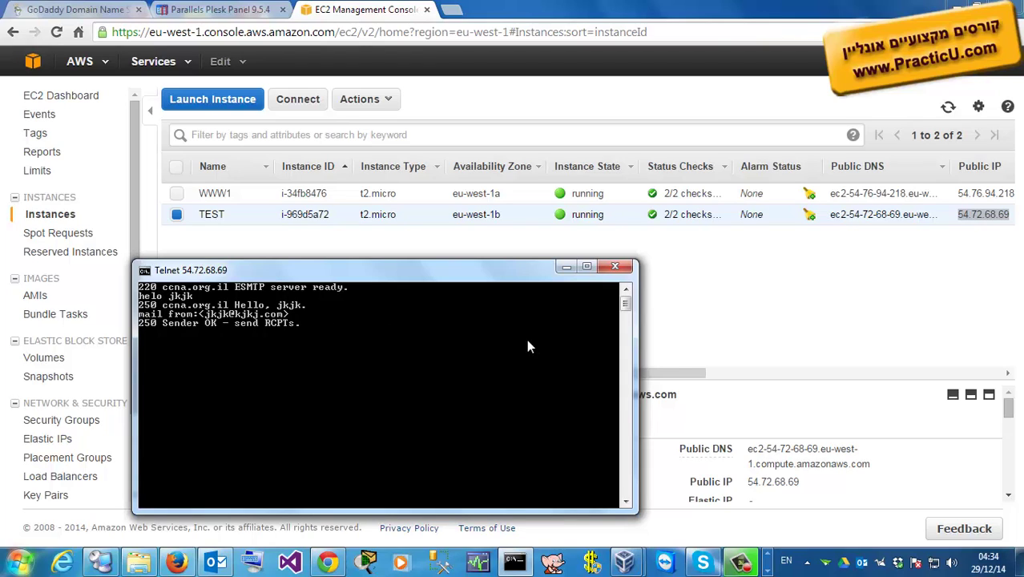
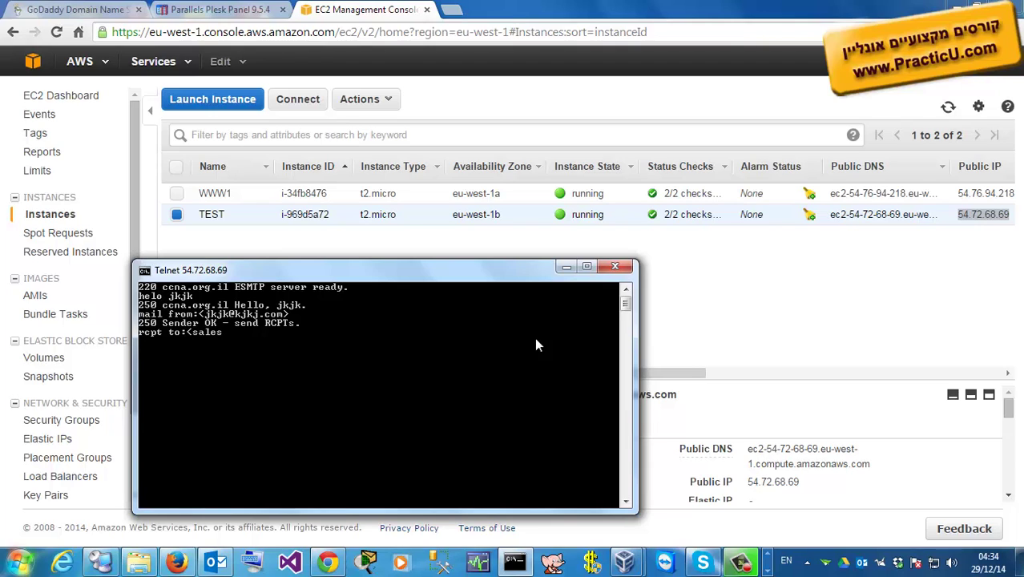
{"action": "key", "text": "Return"}
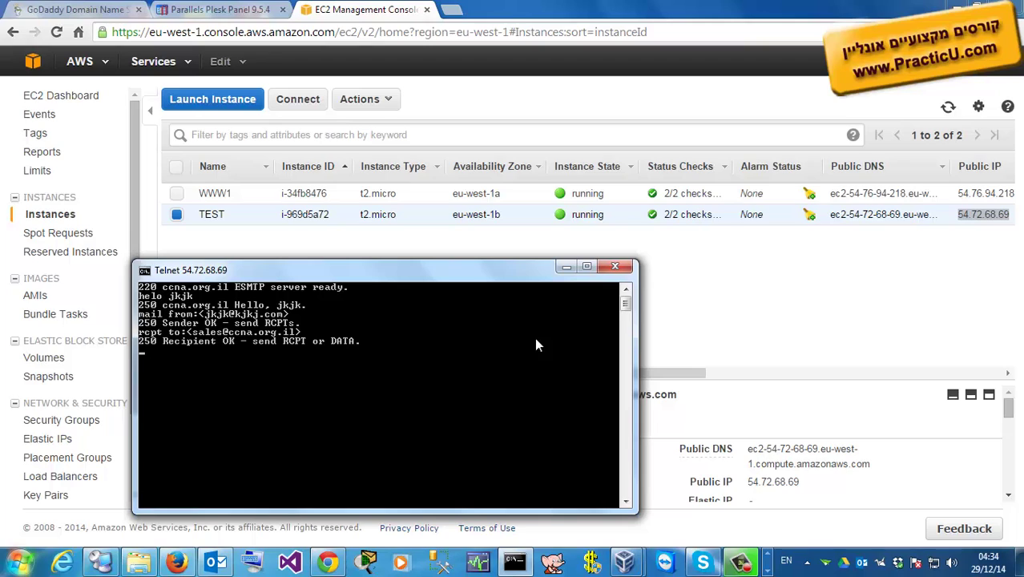
Step: Send DATA with subject 'test 1', body lines 'test 1' and 'OK !!!!', ending with a dot
{"action": "type", "text": "data"}
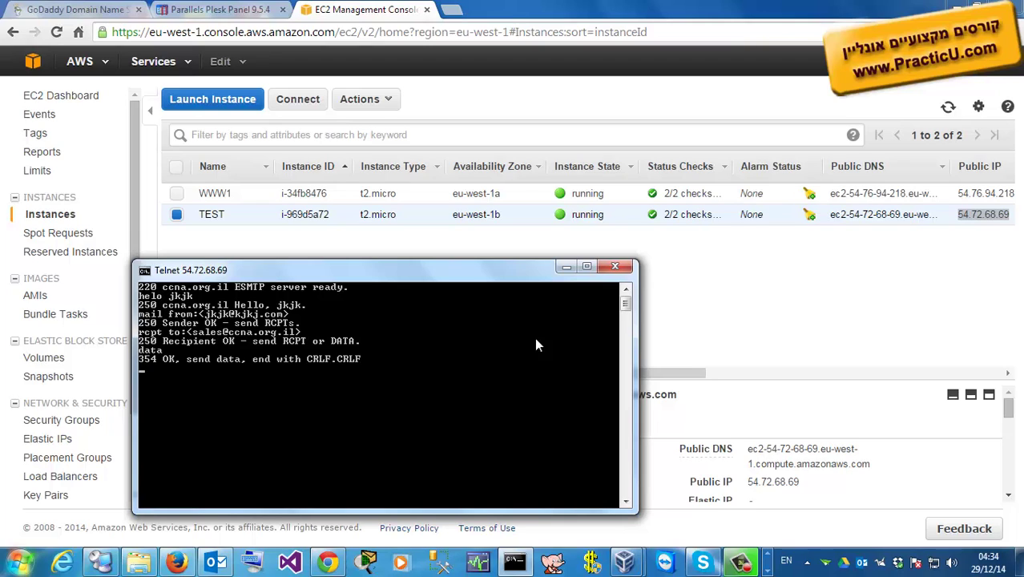
{"action": "type", "text": "subject:test 1"}
{"action": "key", "text": "Return"}
{"action": "type", "text": "test 1"}
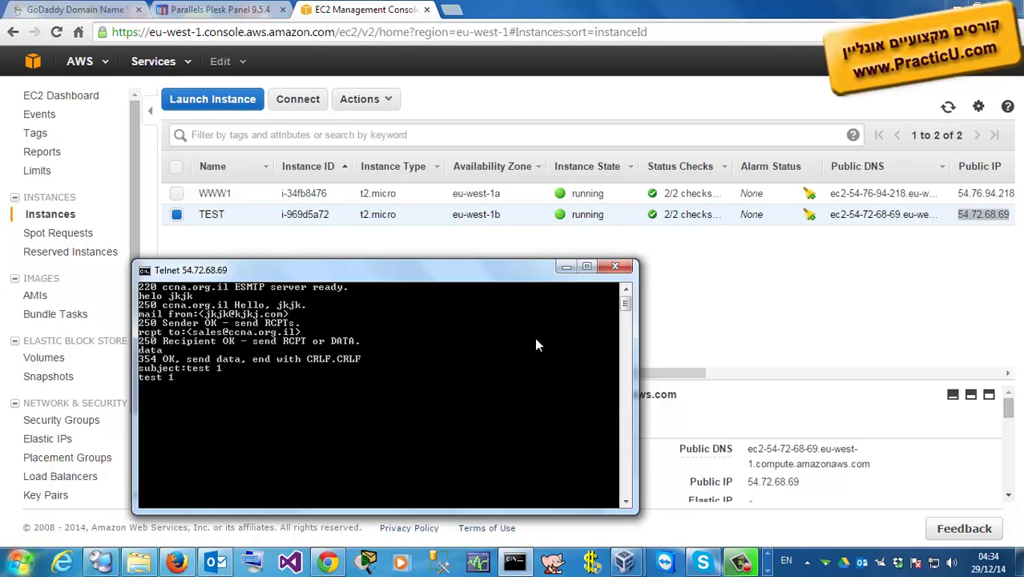
{"action": "key", "text": "Return"}
{"action": "type", "text": "OK !!!!"}
{"action": "key", "text": "Return"}
{"action": "type", "text": "."}
{"action": "key", "text": "Return"}
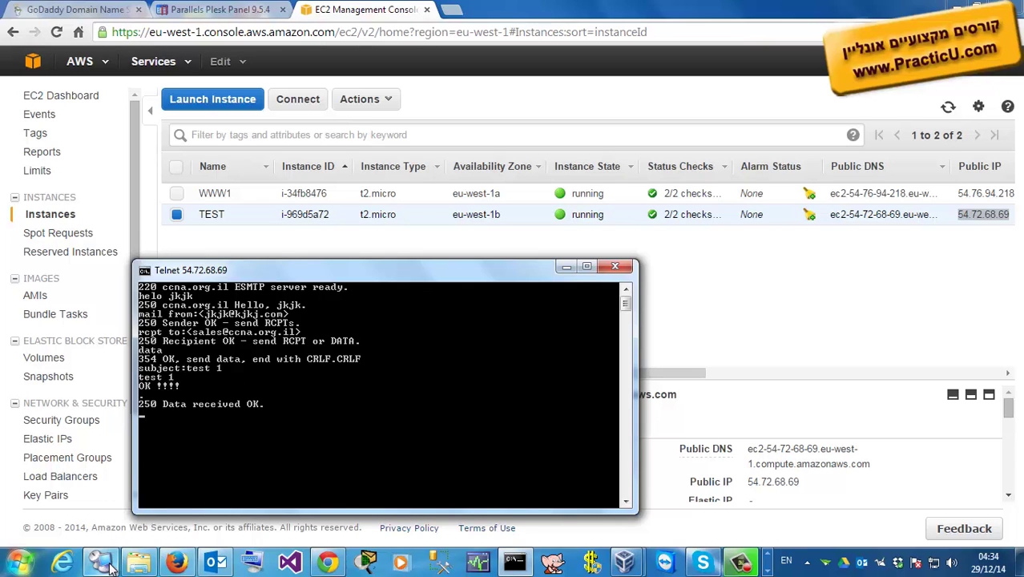
{"action": "mouse_move", "coordinate": [112, 567]}
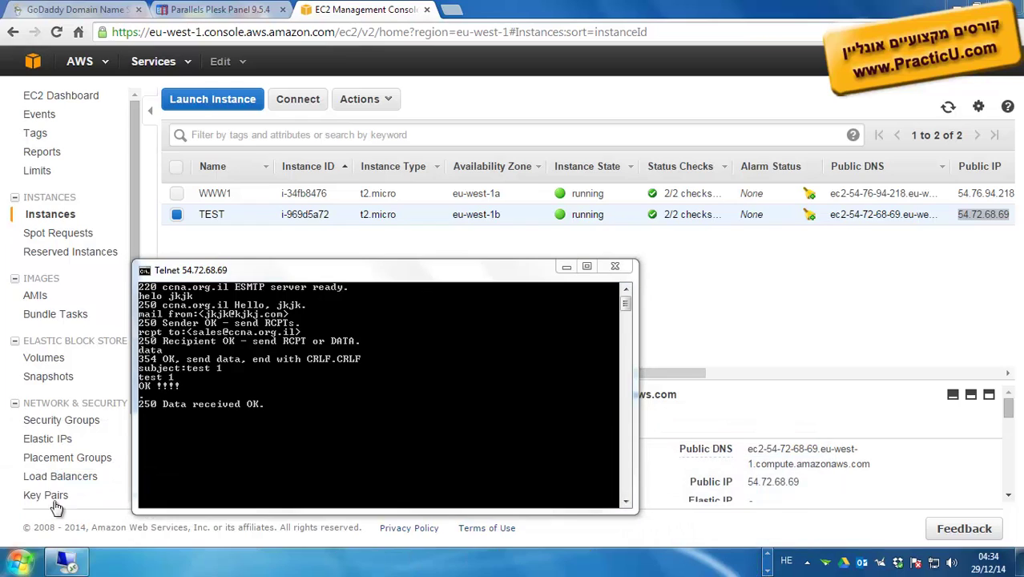
{"action": "left_click", "coordinate": [66, 561]}
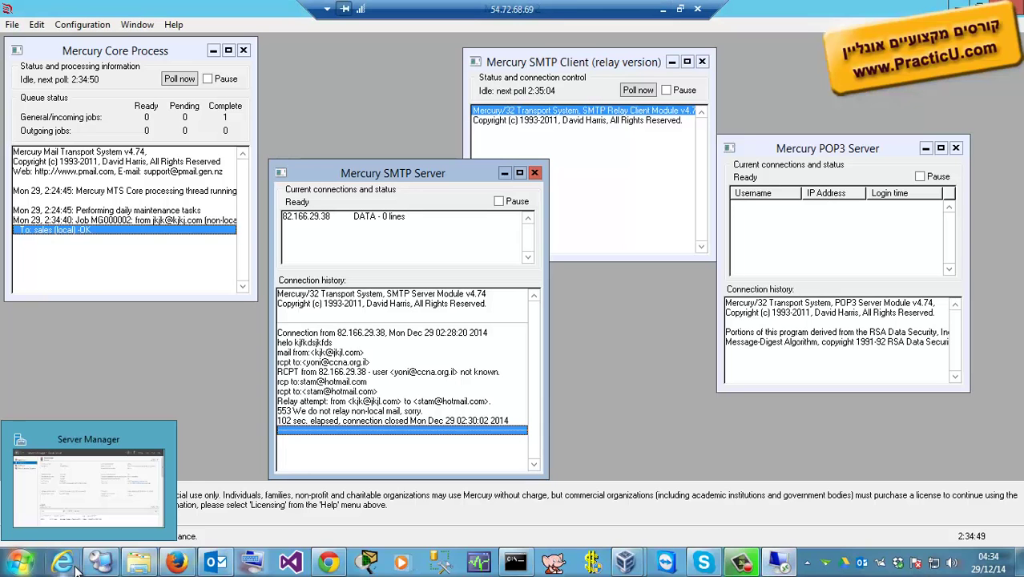
{"action": "left_click_drag", "start_coordinate": [357, 178], "coordinate": [351, 98]}
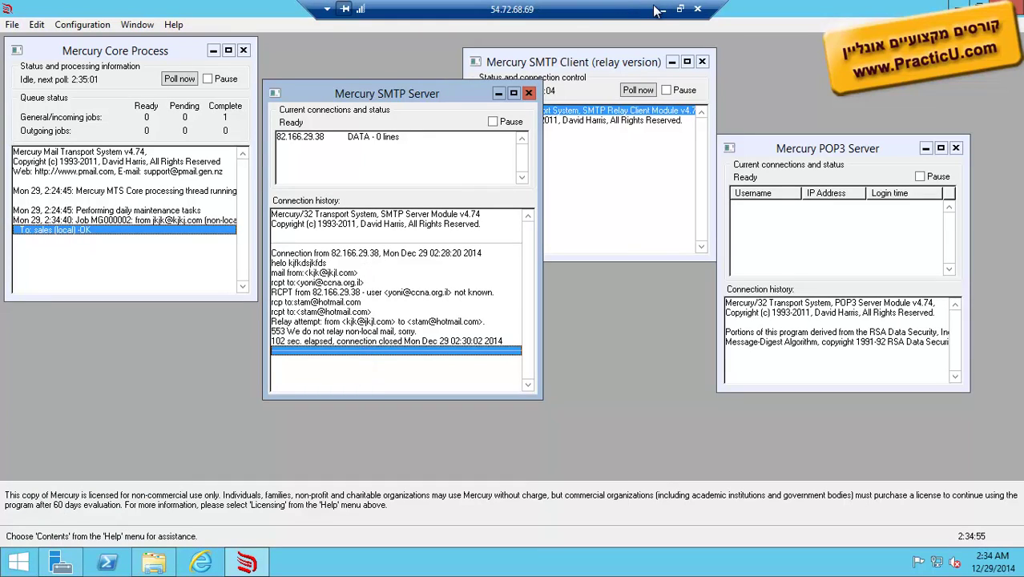
{"action": "left_click", "coordinate": [378, 141]}
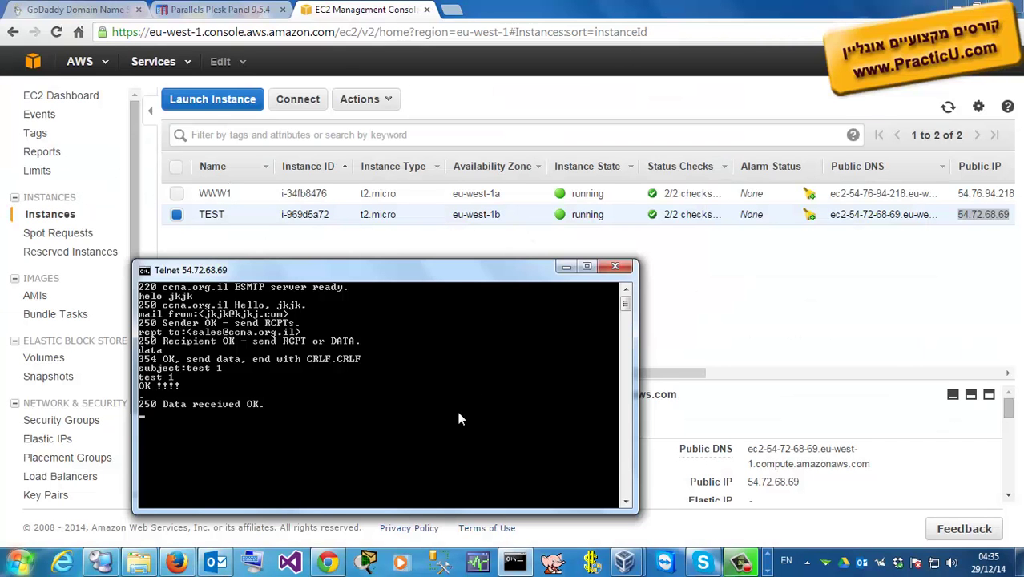
Step: Quit the telnet session with Ctrl+] and q, then return to the remote Mercury session
{"action": "type", "text": "q"}
{"action": "key", "text": "ctrl+bracketright"}
{"action": "type", "text": "q"}
{"action": "key", "text": "Return"}
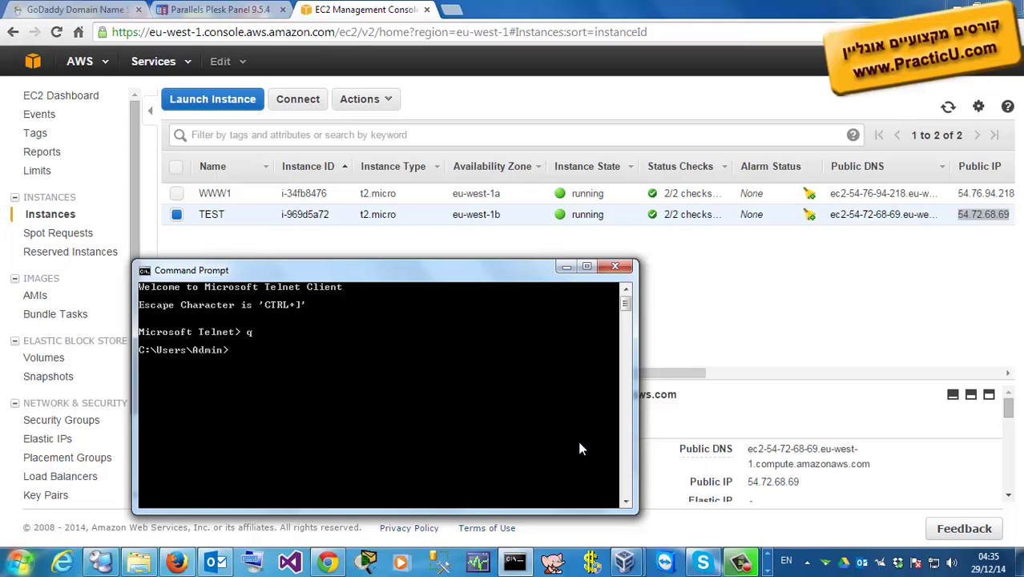
{"action": "left_click", "coordinate": [766, 560]}
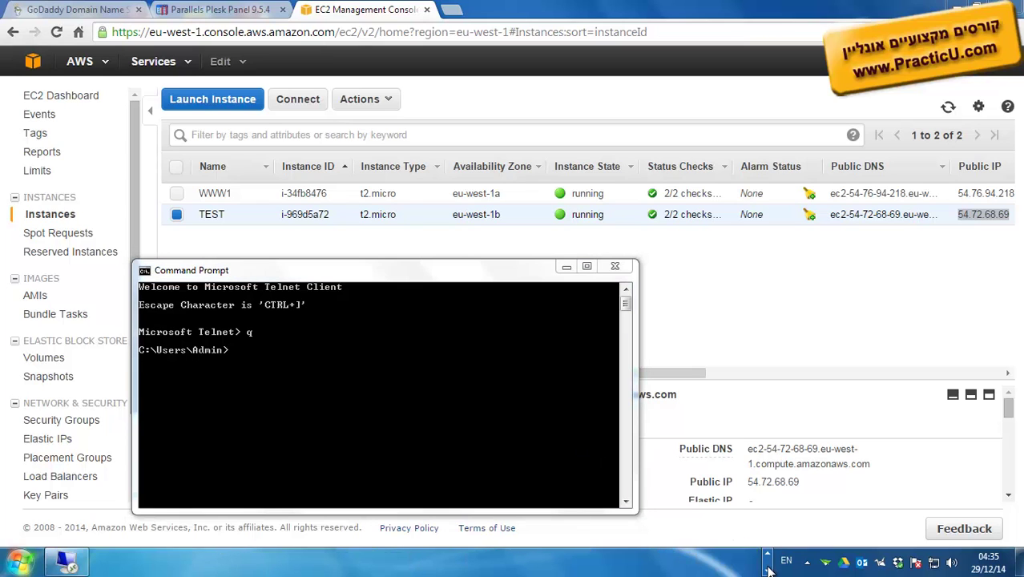
{"action": "left_click", "coordinate": [67, 561]}
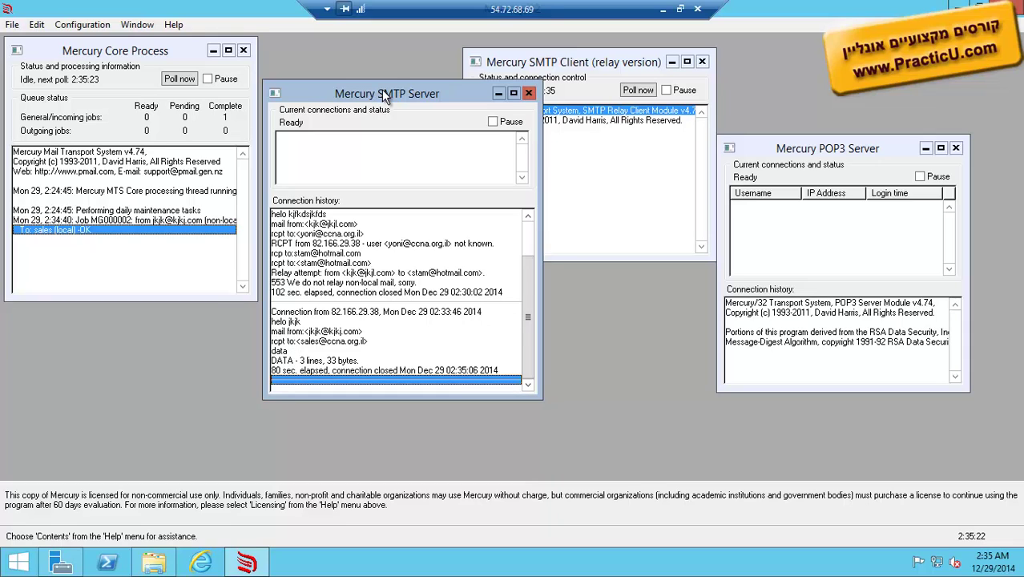
Step: Read the SMTP log's 3-line, 33-byte entry for sales, then bring File Explorer back
{"action": "left_click_drag", "start_coordinate": [381, 89], "coordinate": [394, 89]}
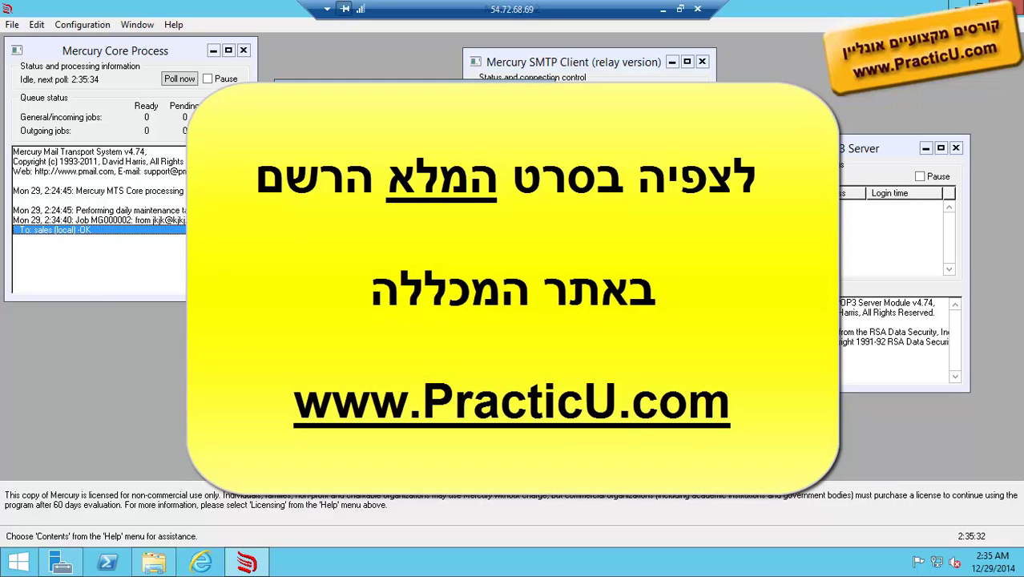
{"action": "left_click", "coordinate": [154, 563]}
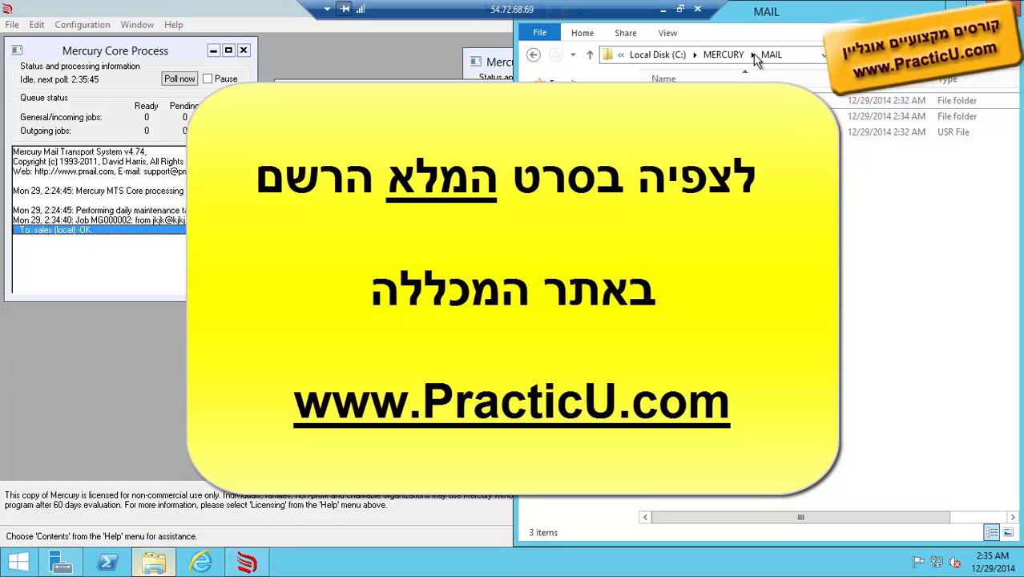
Step: Open the sales folder, select its 373-byte CNM message file, and type notepad into Run
{"action": "double_click", "coordinate": [681, 116]}
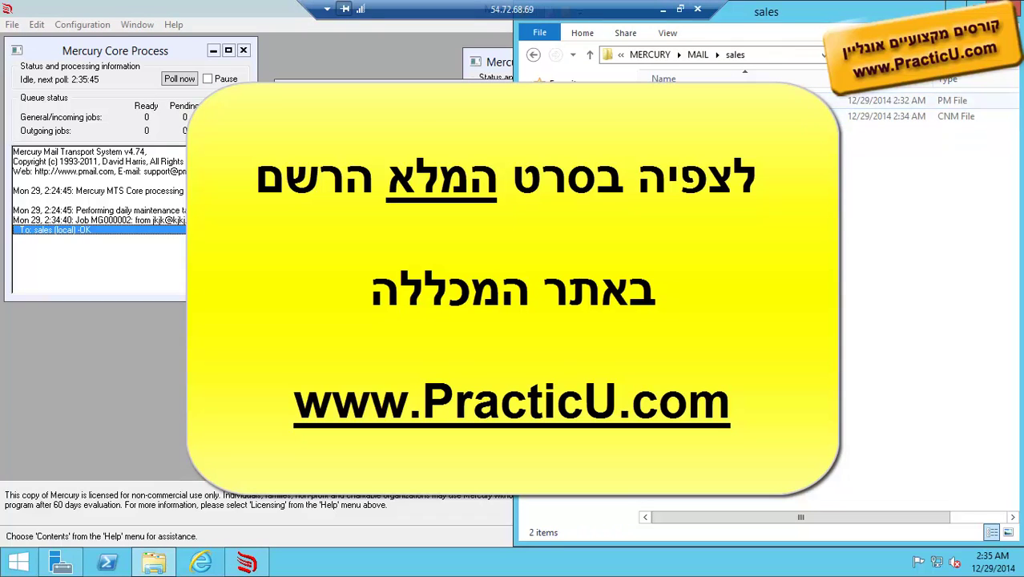
{"action": "left_click", "coordinate": [681, 100]}
{"action": "left_click", "coordinate": [680, 116]}
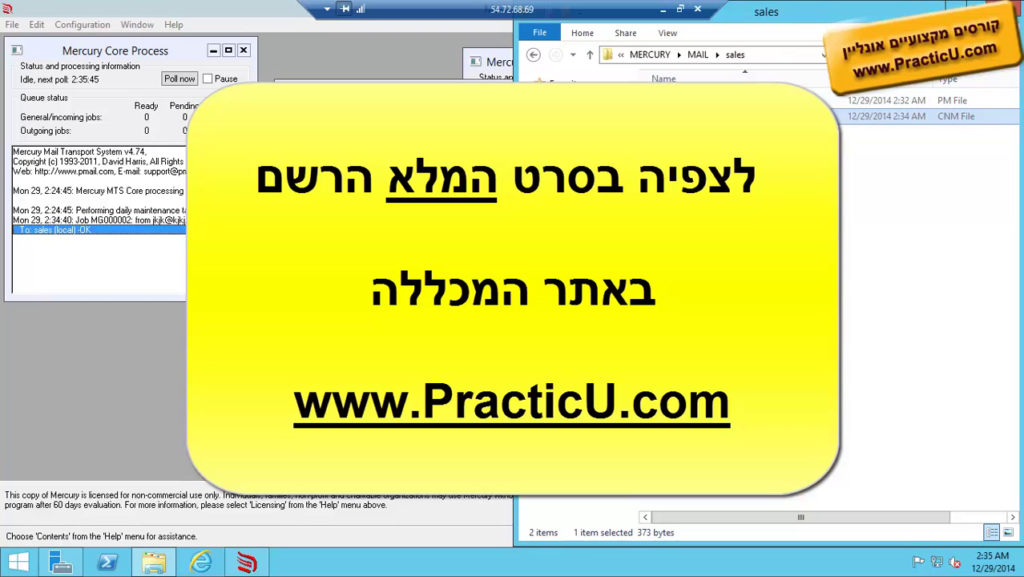
{"action": "key", "text": "shift+F10"}
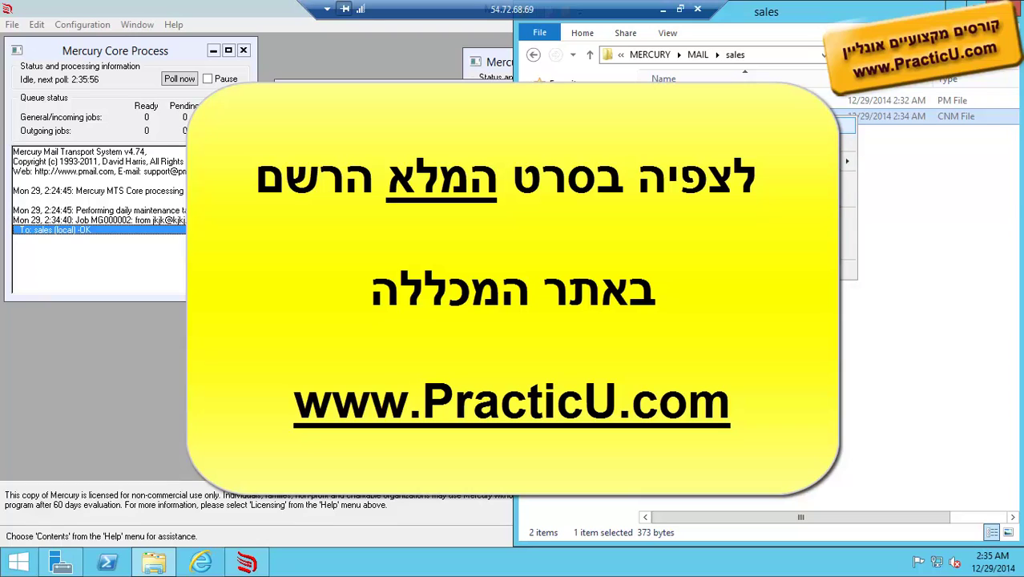
{"action": "key", "text": "Return"}
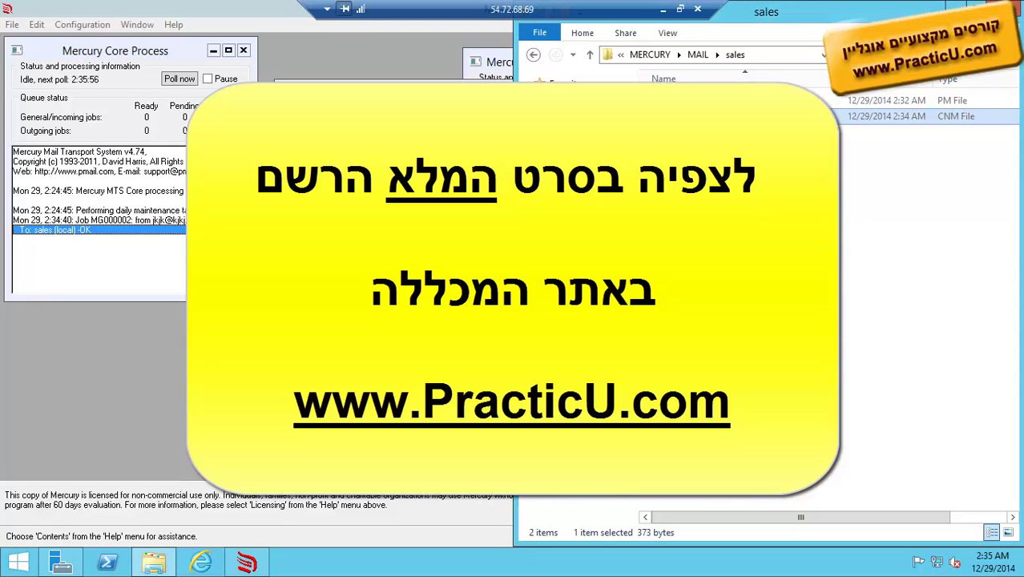
{"action": "key", "text": "shift+F10"}
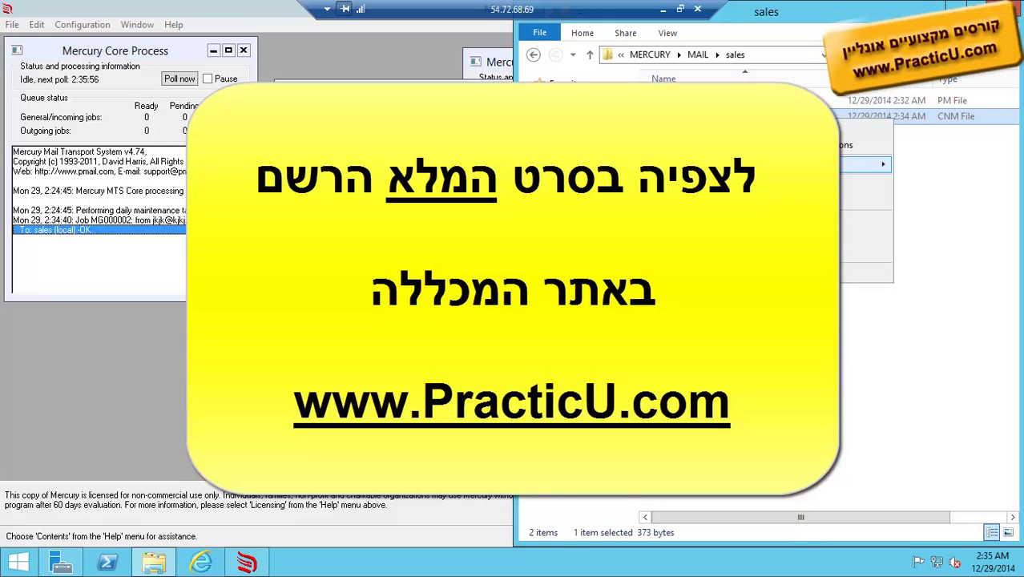
{"action": "key", "text": "Escape"}
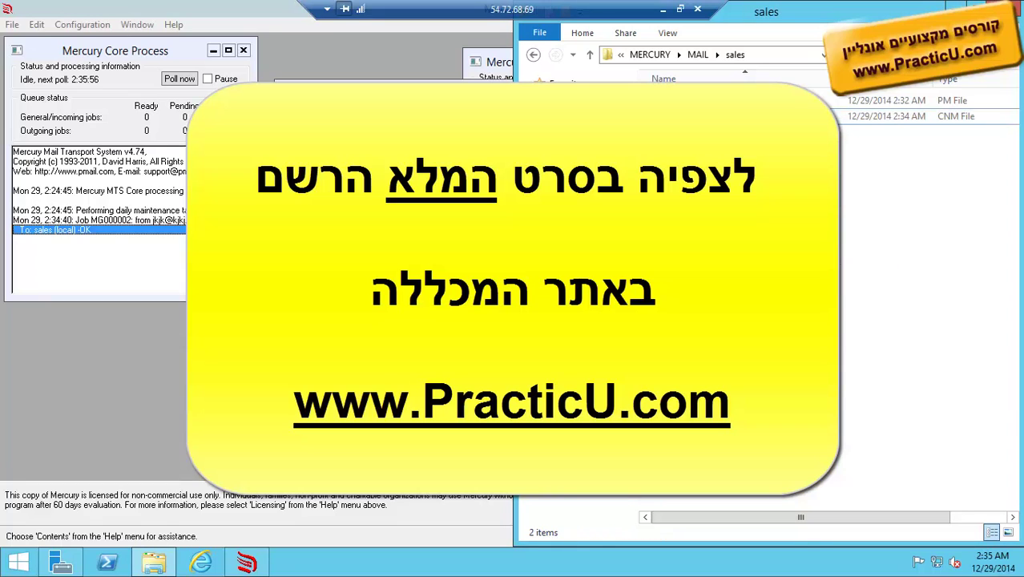
{"action": "key", "text": "super+r"}
{"action": "type", "text": "note"}
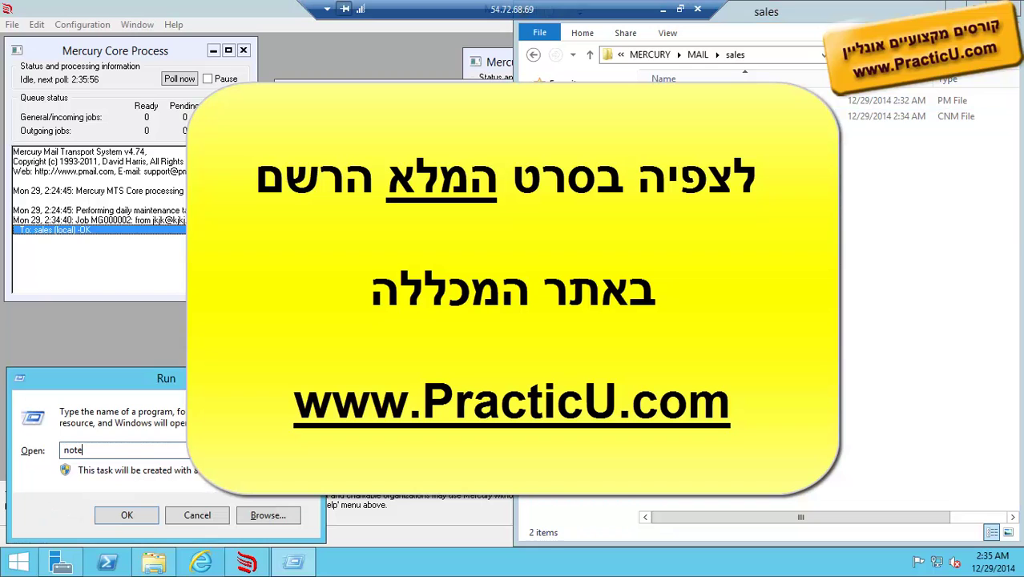
{"action": "type", "text": "pad"}
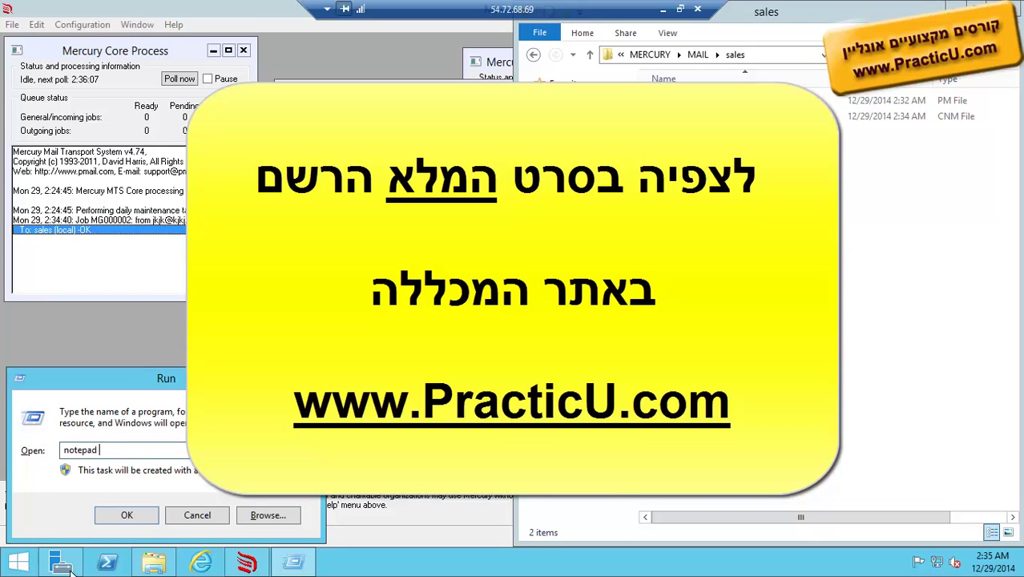